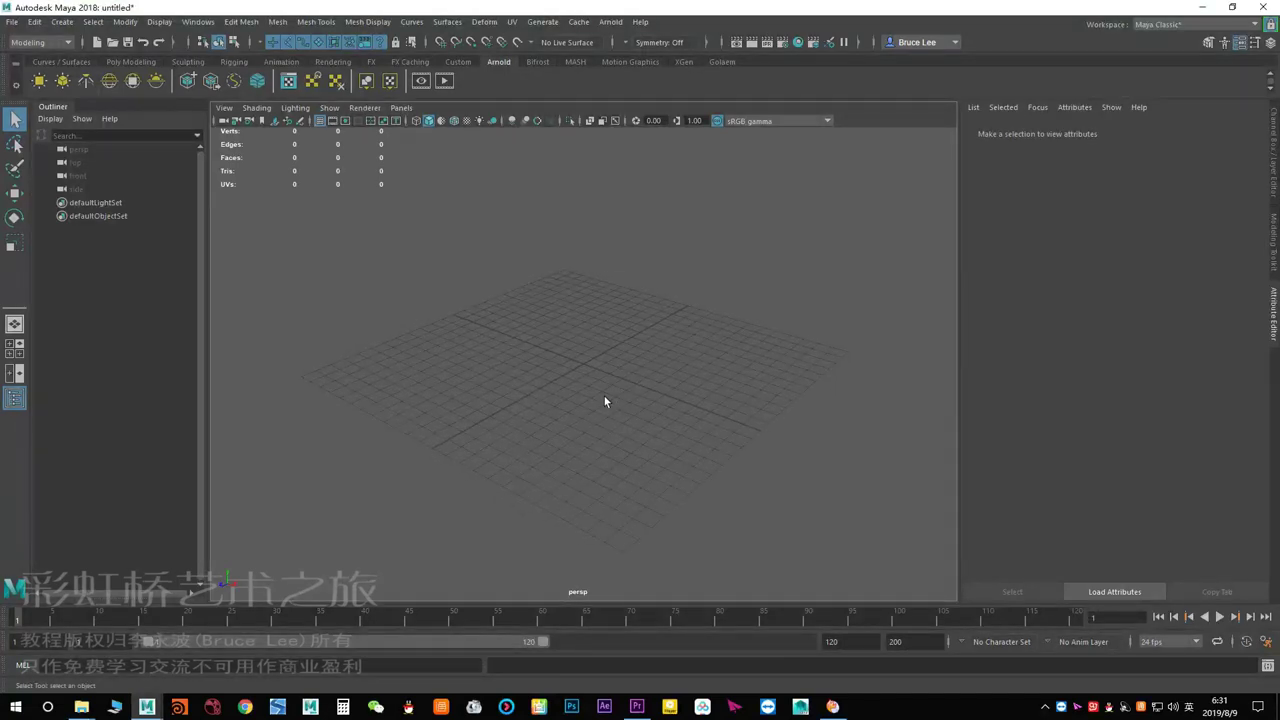
Review the loaded plug-ins in the Plug-in Manager, then close it.
click(198, 22)
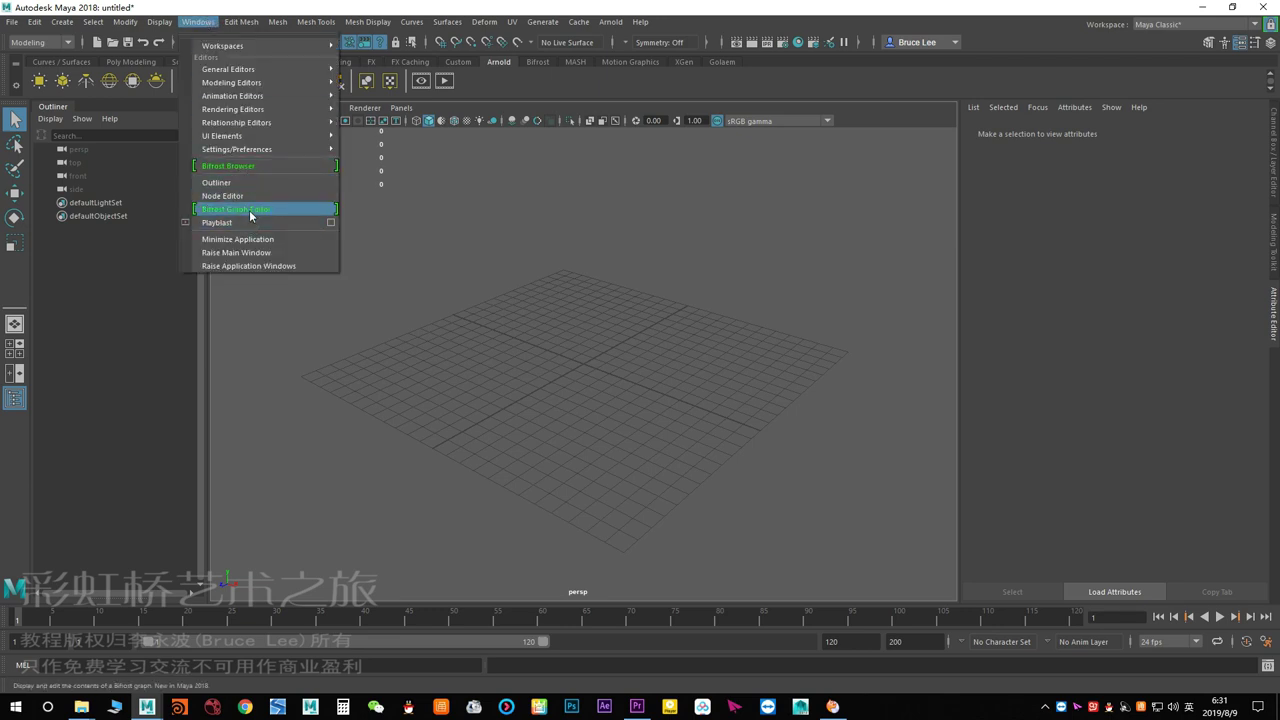
mouse_move(237, 149)
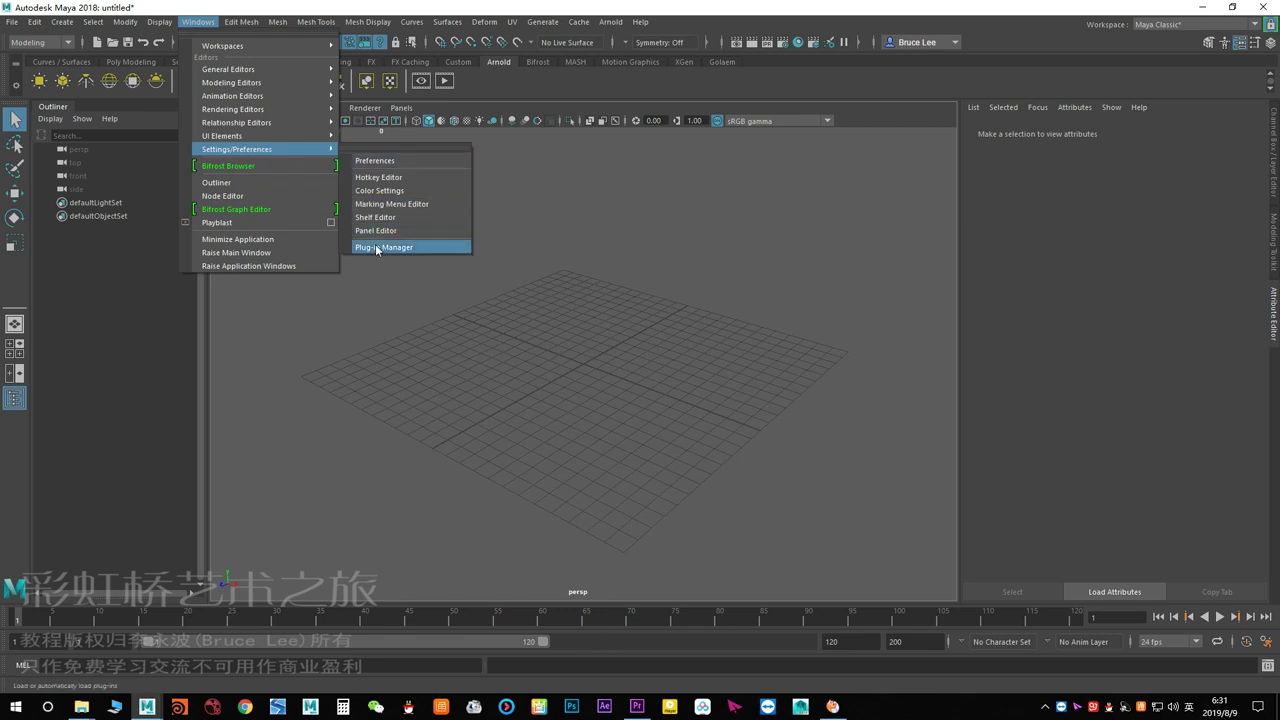
click(377, 248)
scroll(489, 383, down, 2)
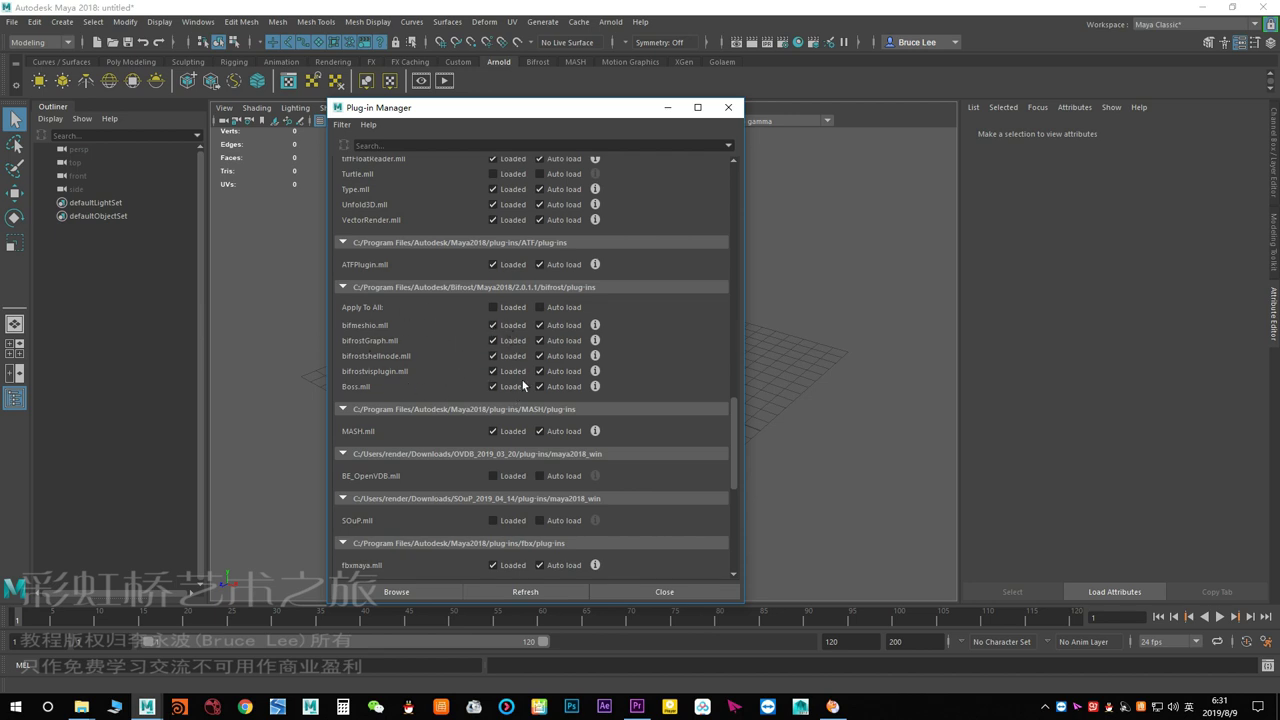
click(728, 107)
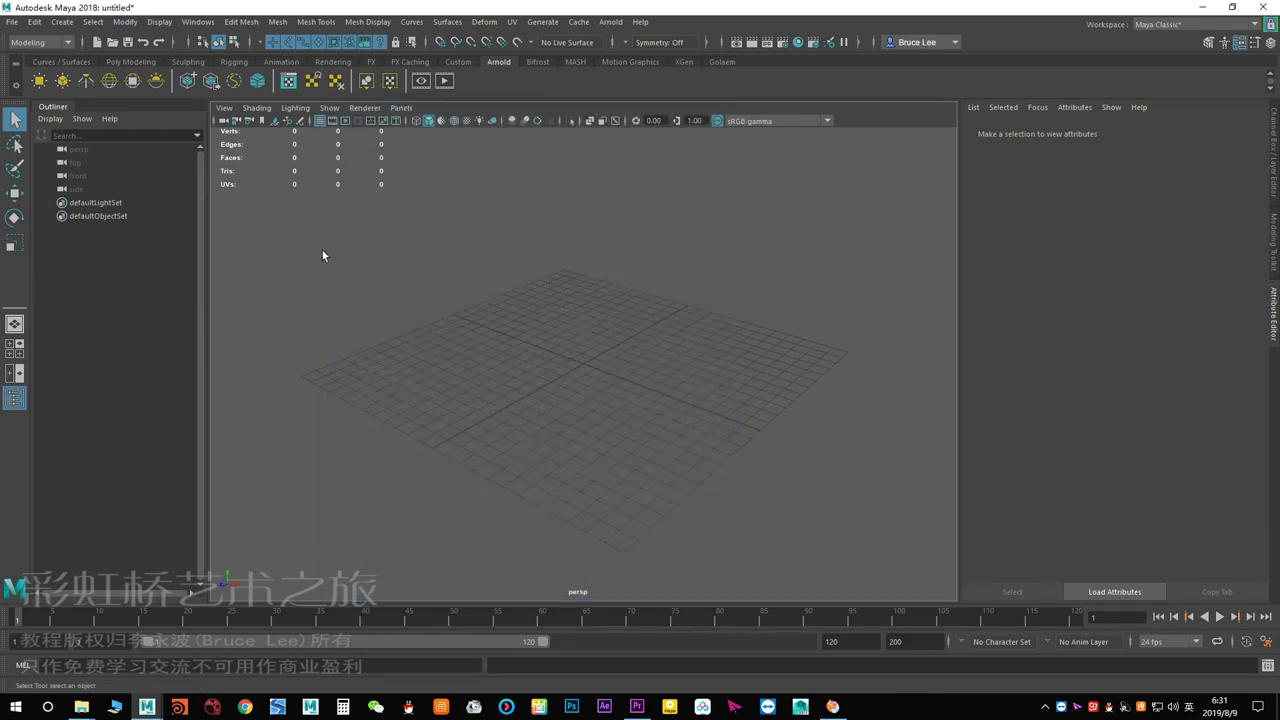
Create a polygon sphere from the marking menu and a new Bifrost graph.
shift+right_drag(640, 338, 690, 343)
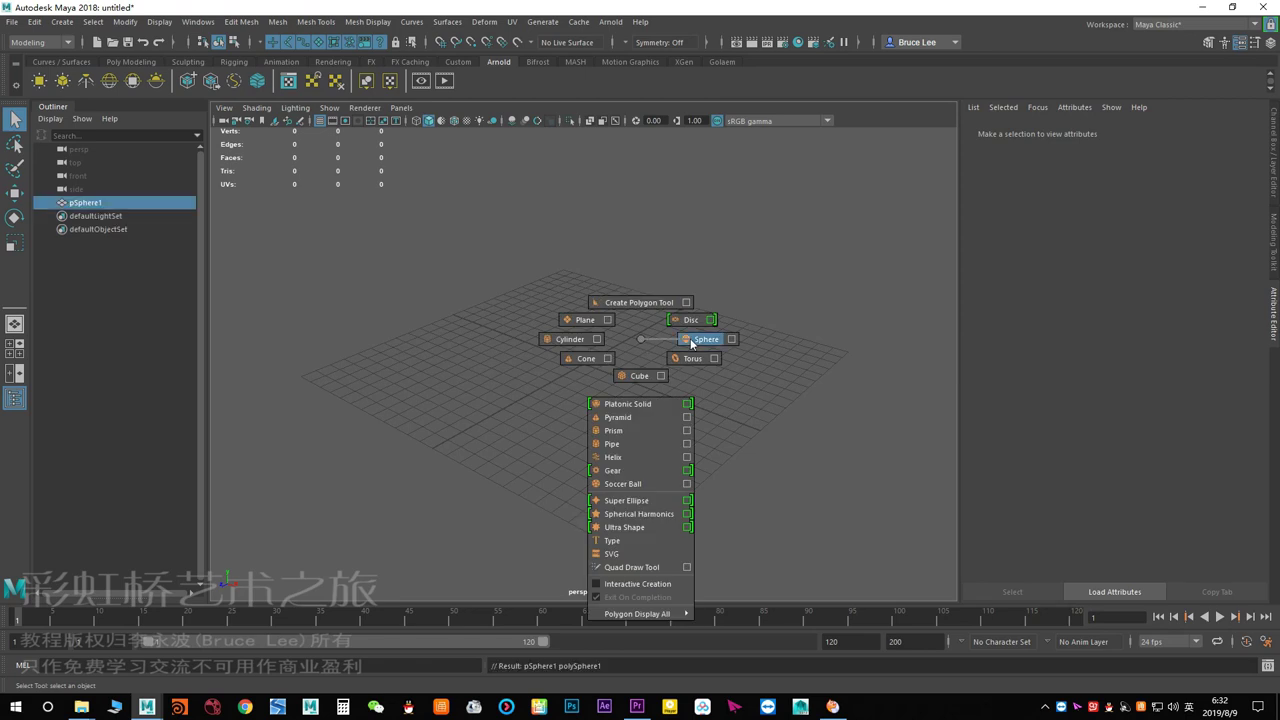
key(w)
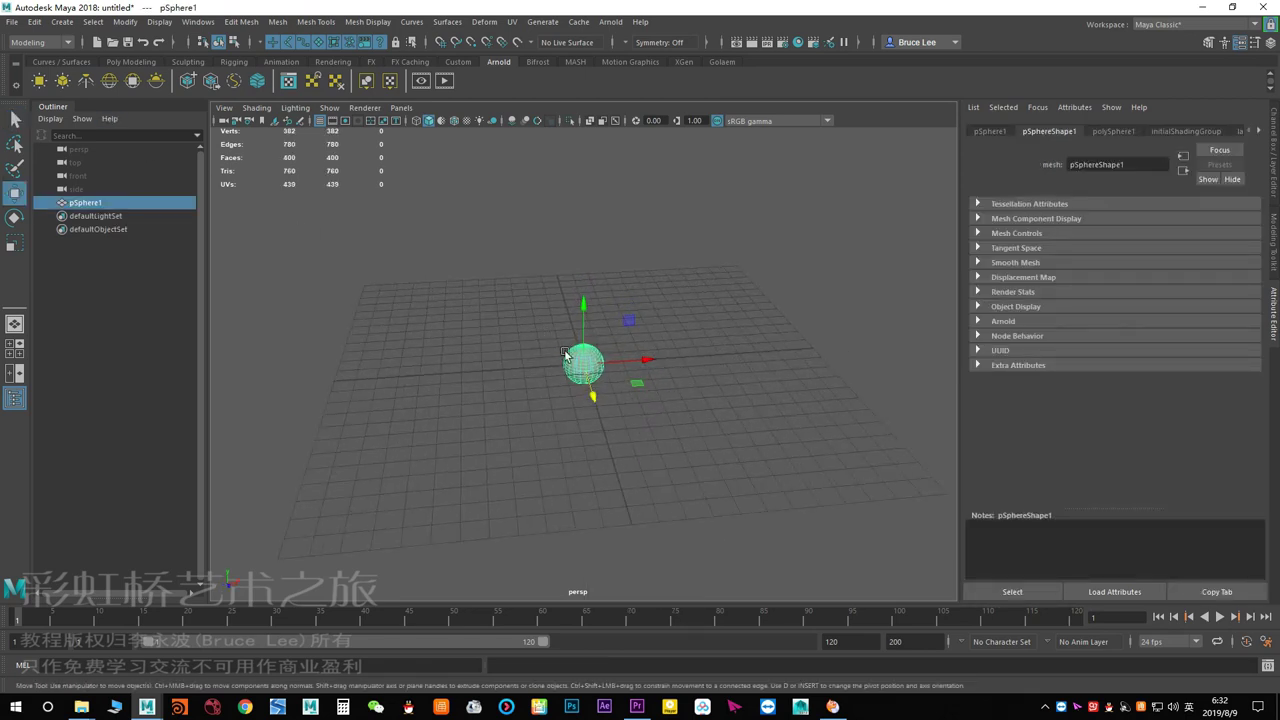
click(62, 22)
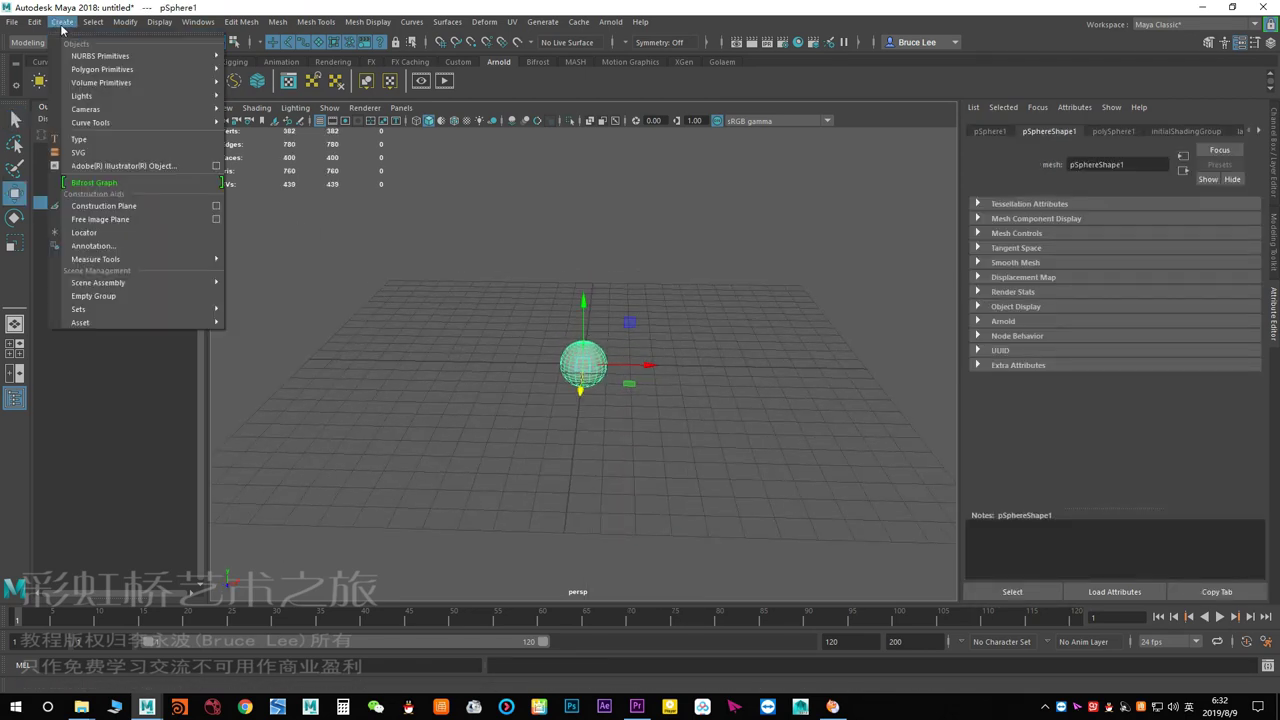
click(100, 183)
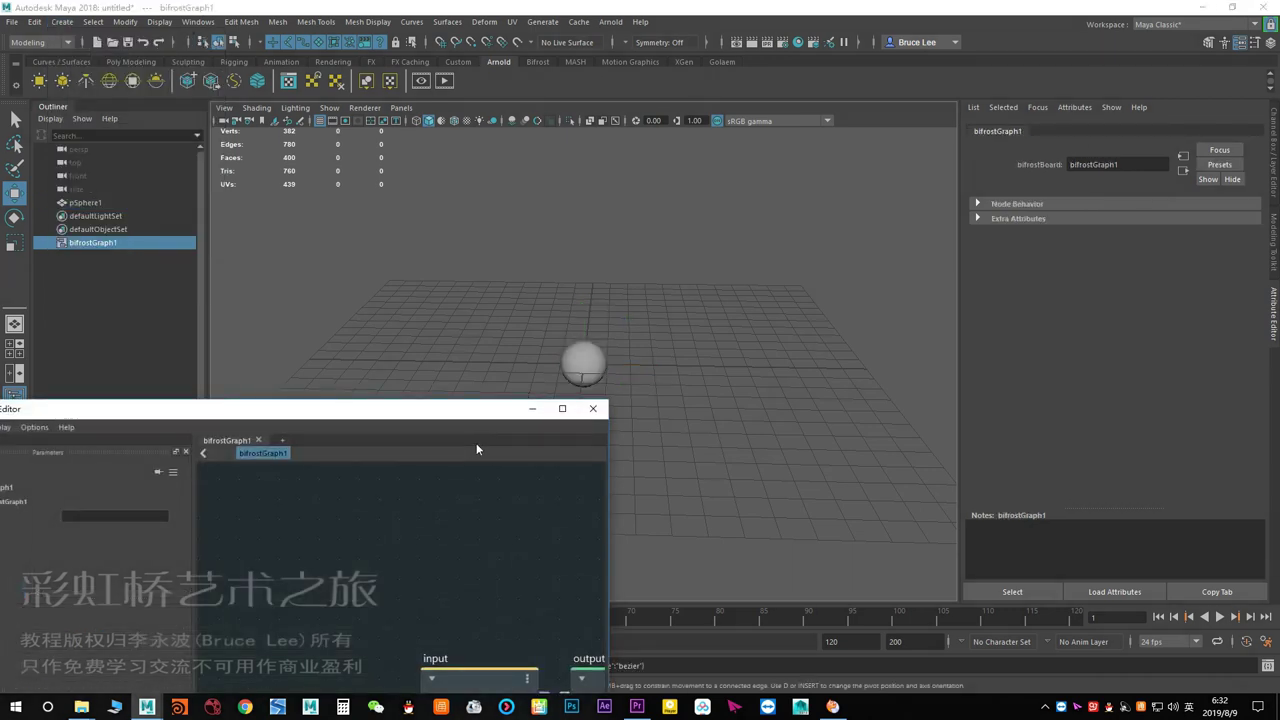
Feed pSphere1's mesh into the graph's input node, then close the Bifrost Graph Editor.
drag(476, 449, 751, 351)
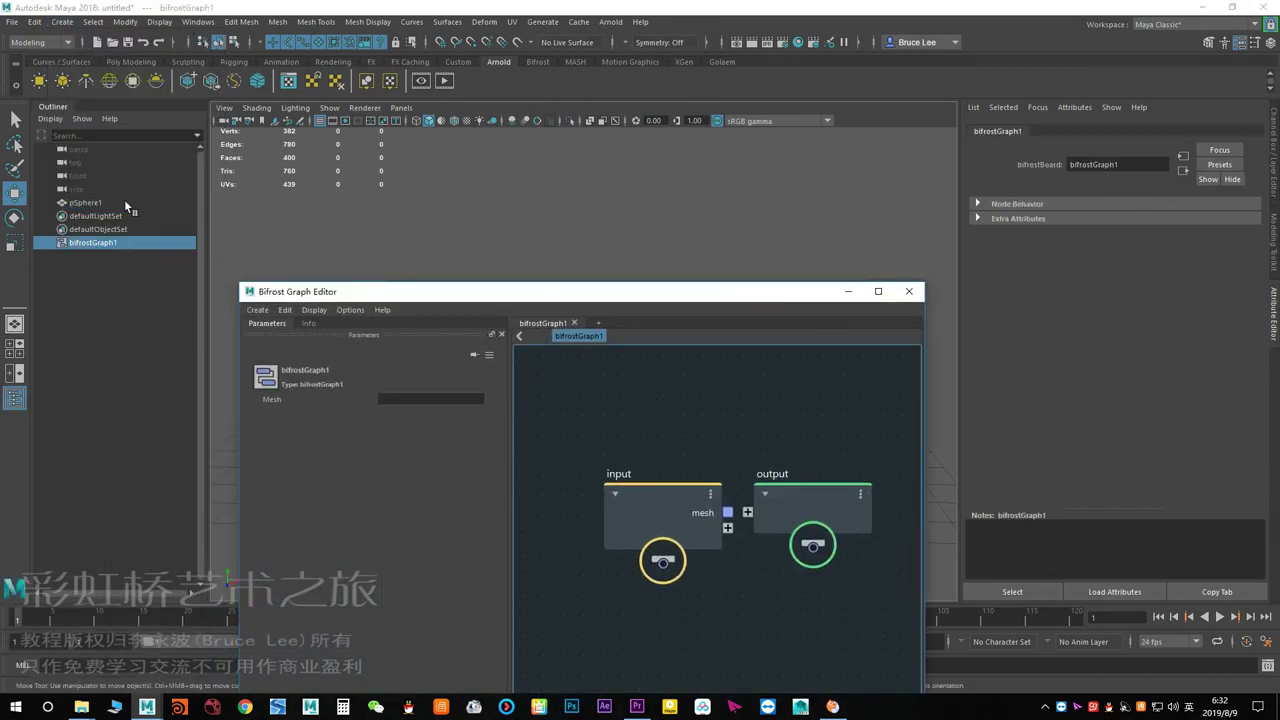
click(85, 202)
drag(88, 203, 645, 457)
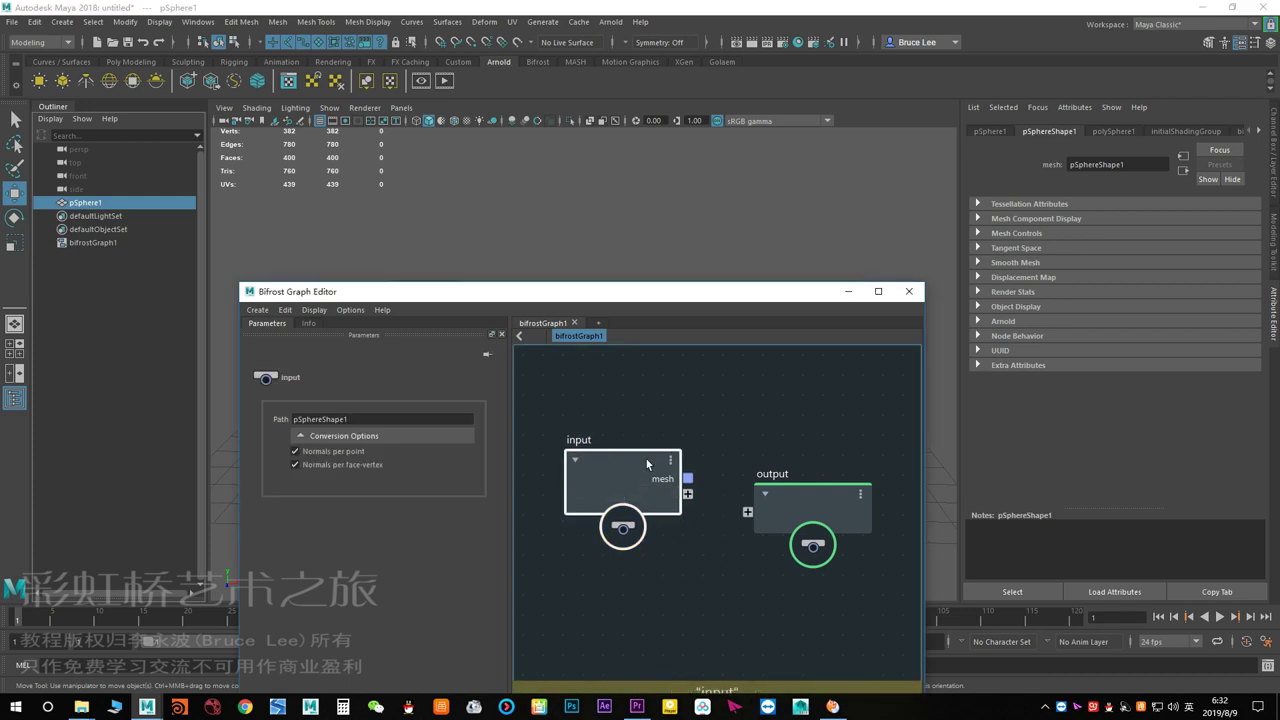
drag(770, 500, 832, 487)
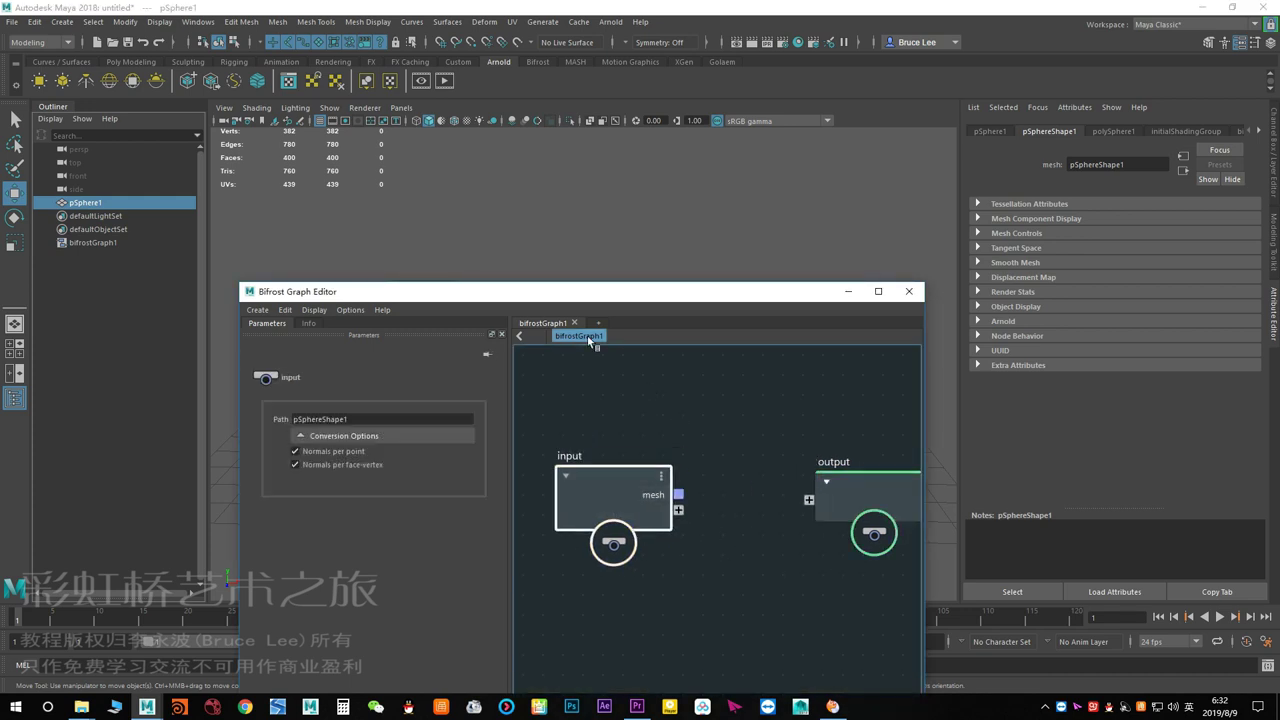
drag(577, 299, 508, 340)
click(840, 332)
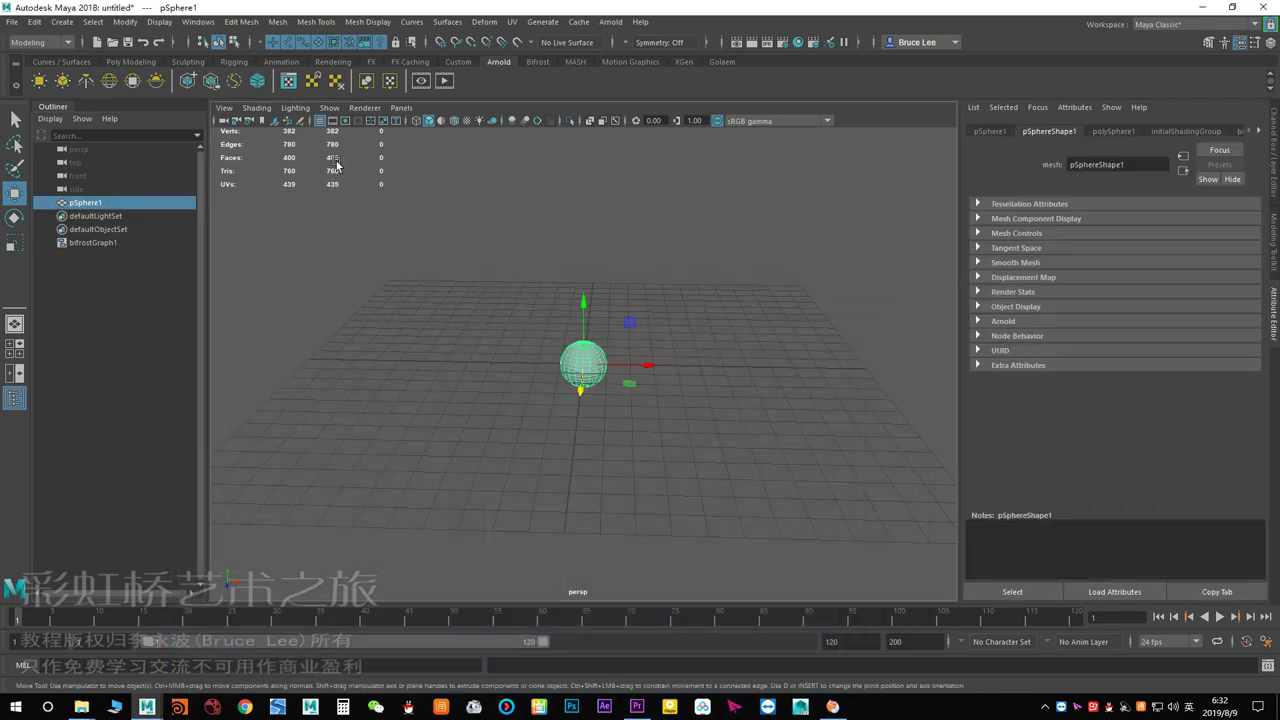
click(198, 21)
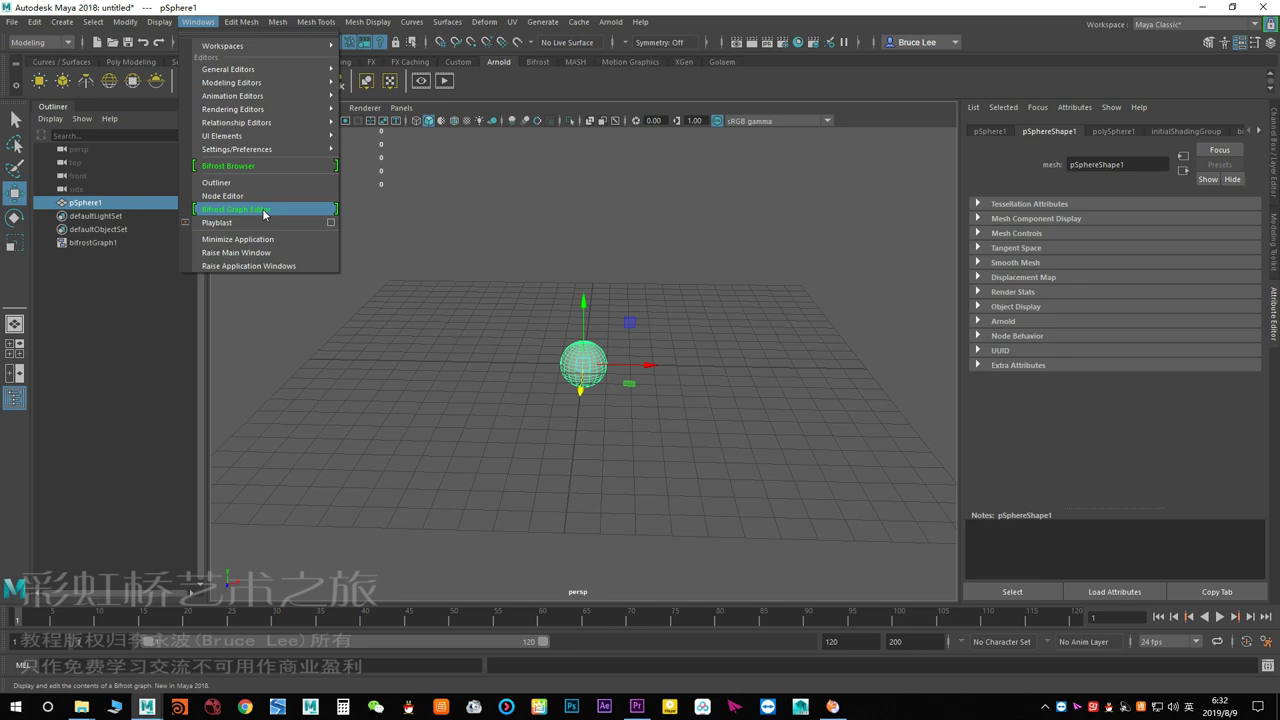
Reopen the Bifrost Graph Editor, browse its menus, and load bifrostGraph1.
click(265, 214)
drag(514, 373, 858, 214)
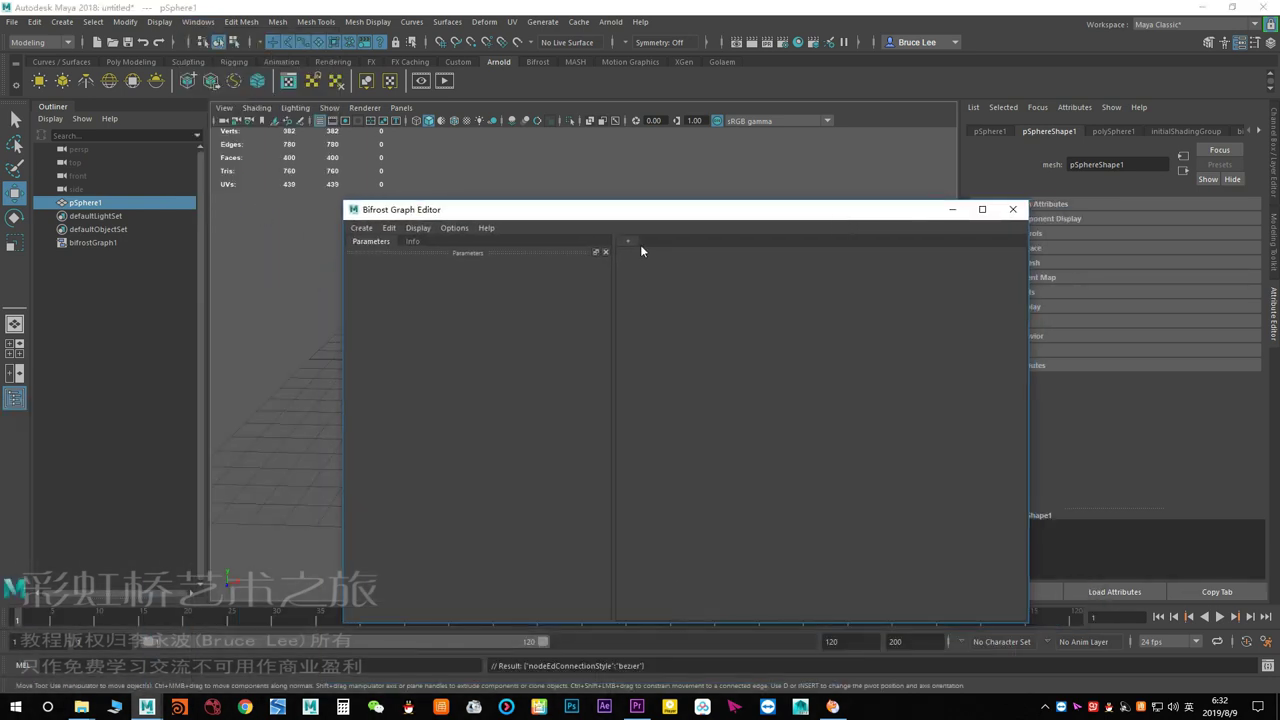
drag(641, 216, 614, 222)
click(600, 247)
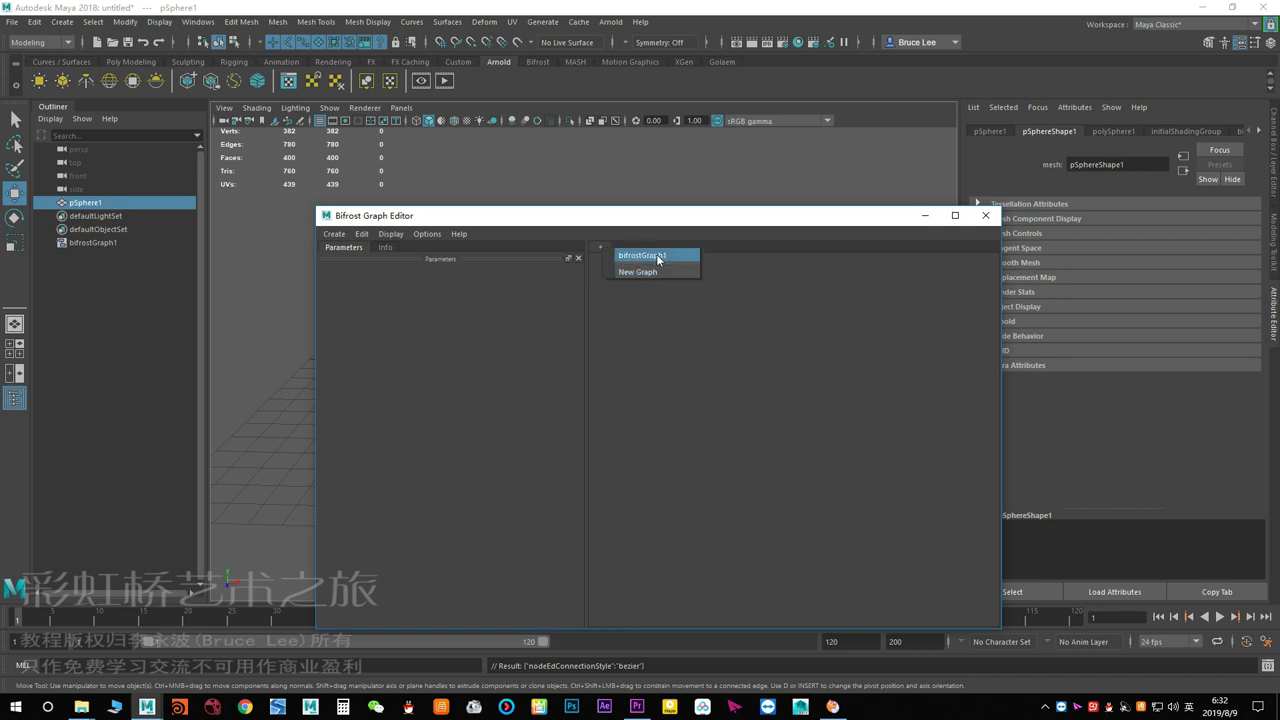
click(640, 256)
click(334, 234)
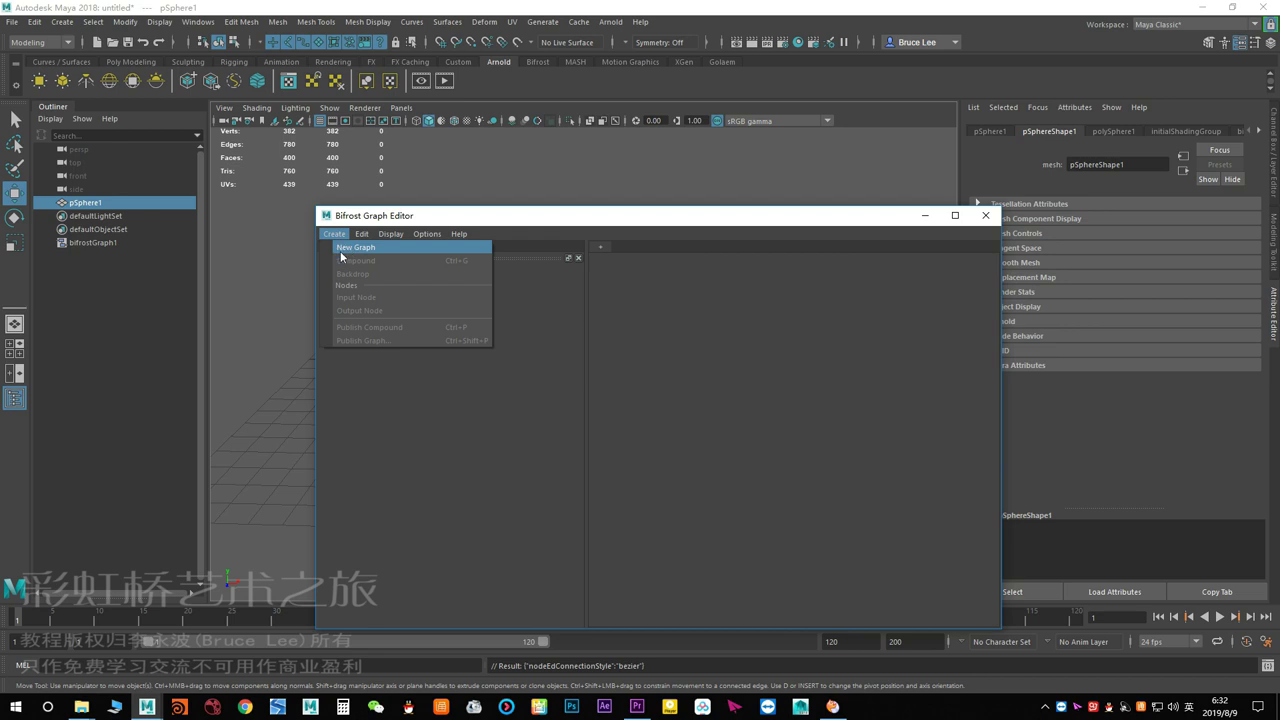
click(391, 234)
click(427, 234)
click(610, 256)
click(612, 252)
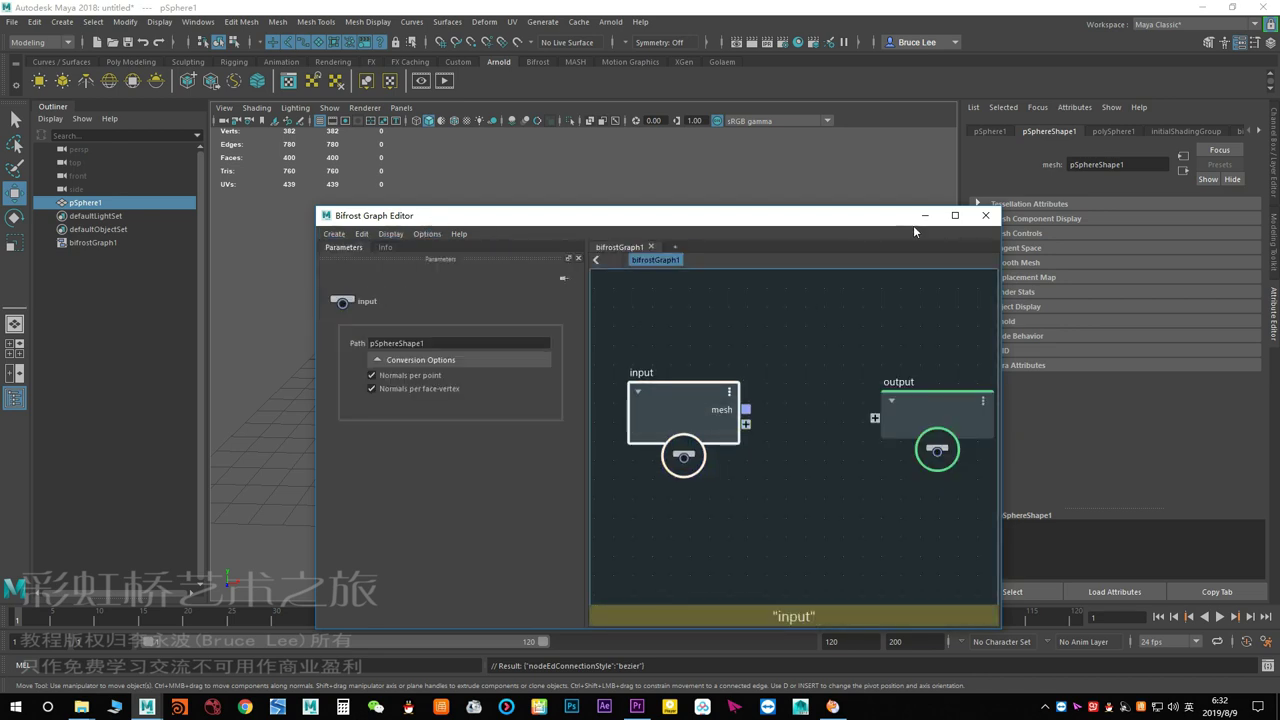
Close the editor, delete bifrostGraph1 from the Outliner, and reselect pSphere1.
click(985, 218)
click(112, 243)
key(Delete)
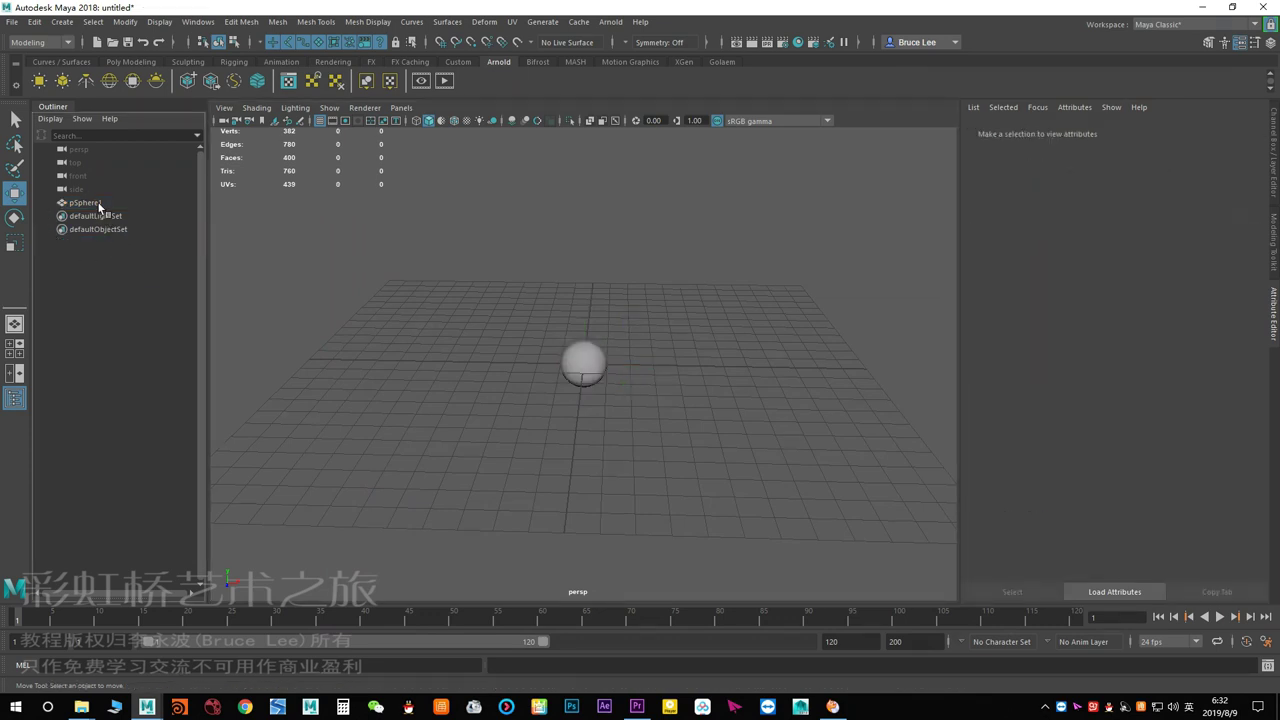
click(97, 202)
scroll(530, 360, up, 1)
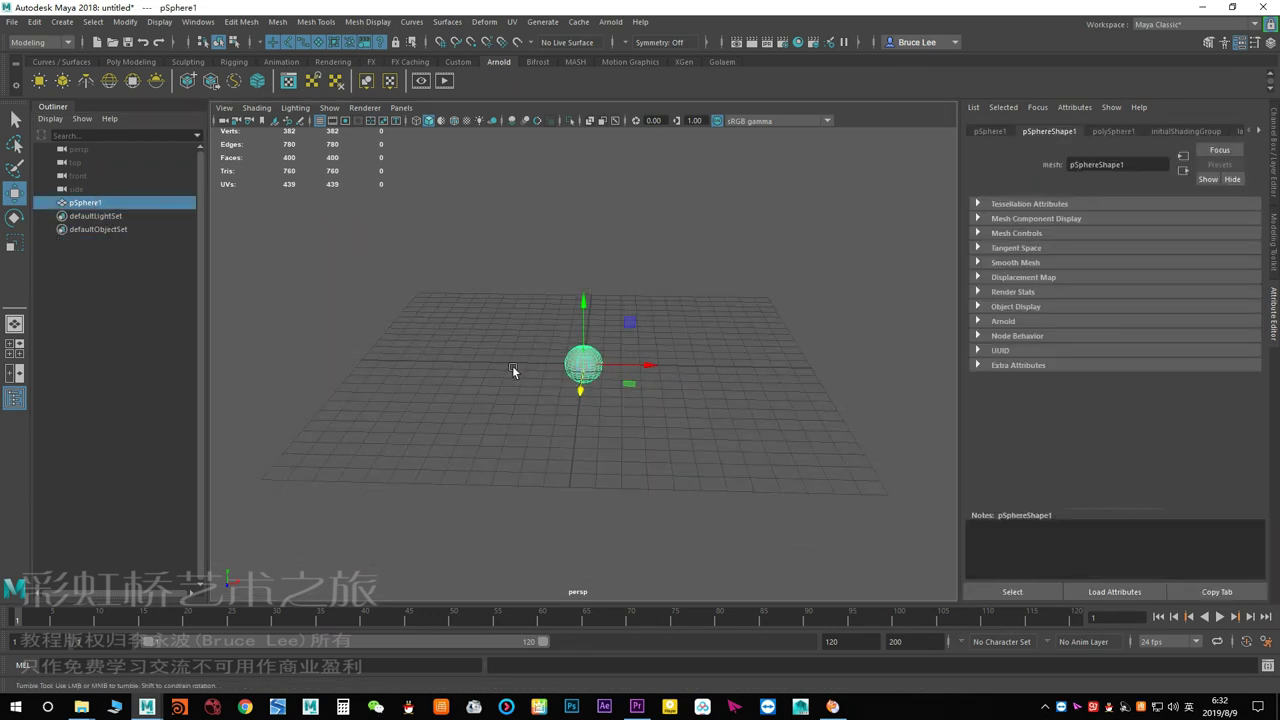
click(197, 22)
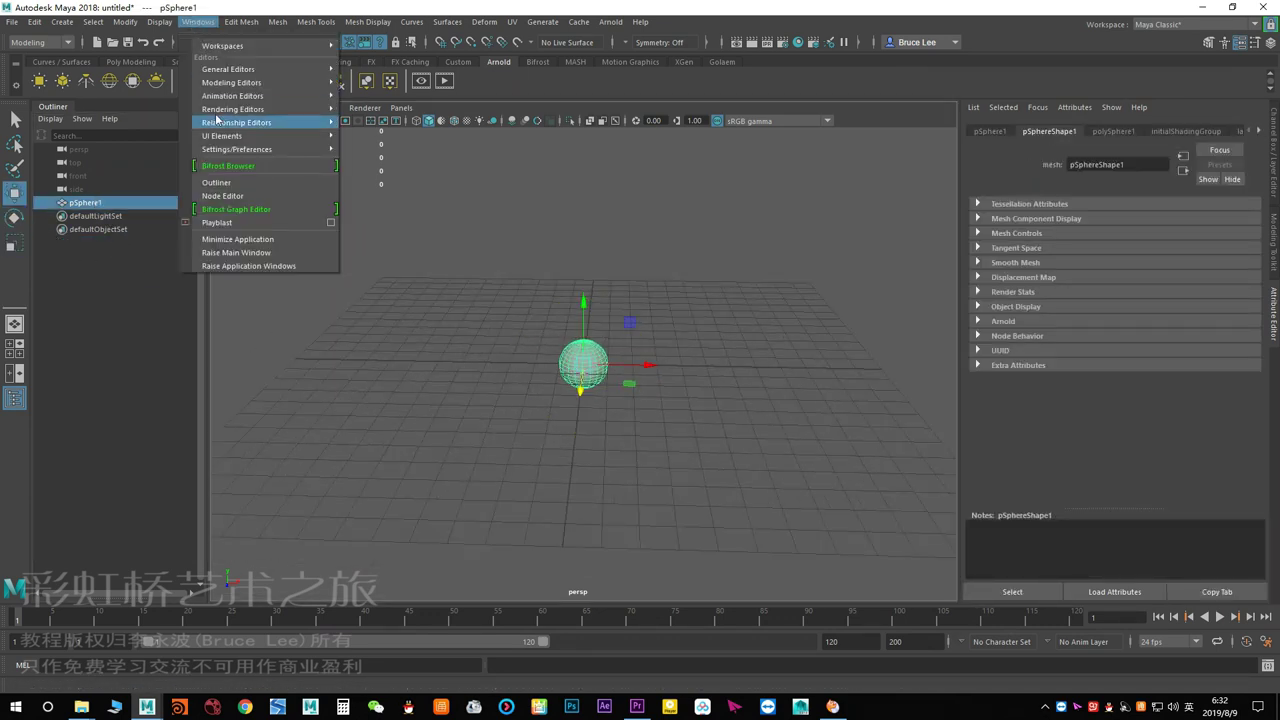
Open the Bifrost Browser and browse the Fire, Particles, Volumes, Sand, Snow and Cloth examples.
click(254, 167)
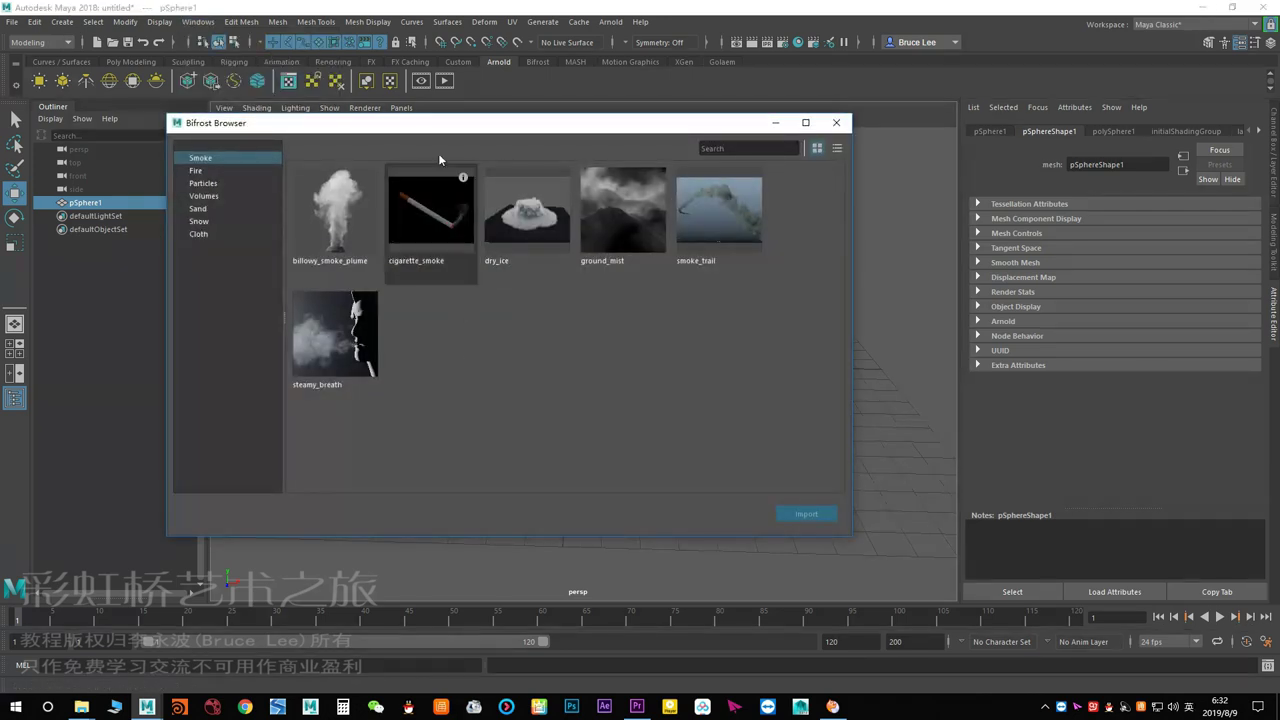
drag(434, 128, 562, 203)
click(345, 246)
click(343, 258)
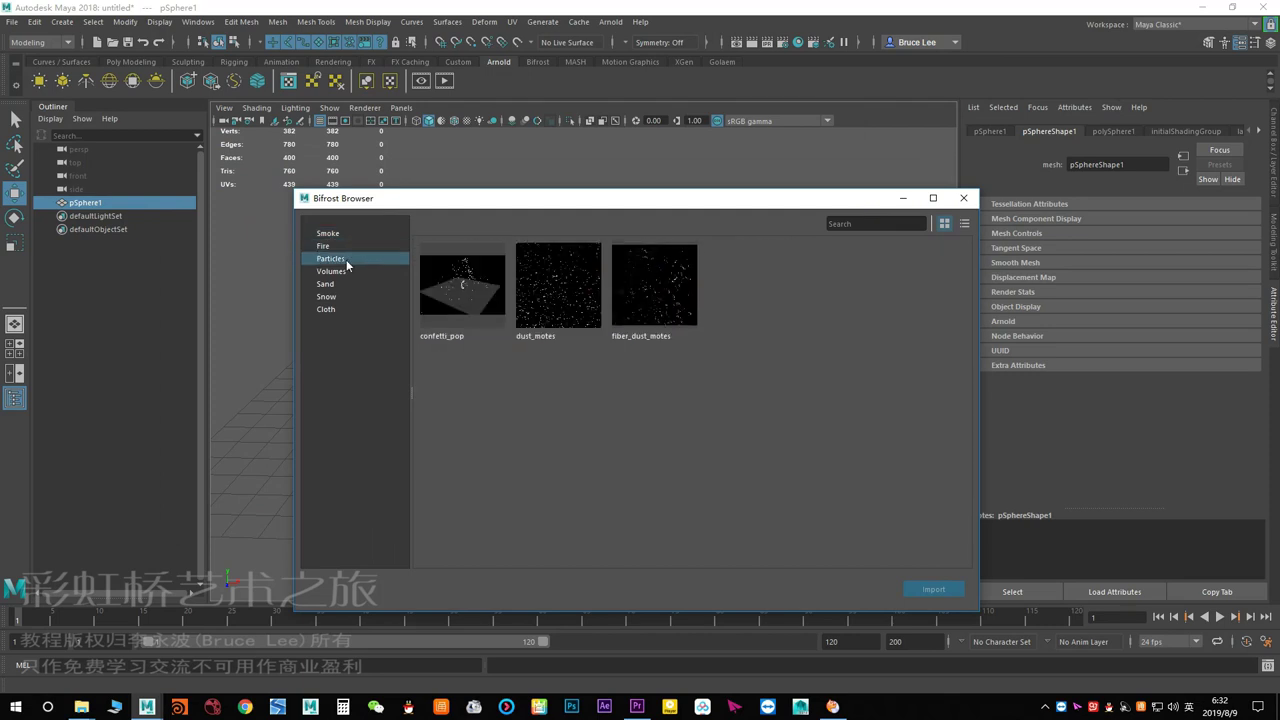
click(341, 271)
click(341, 285)
click(341, 297)
click(340, 310)
click(340, 297)
click(341, 271)
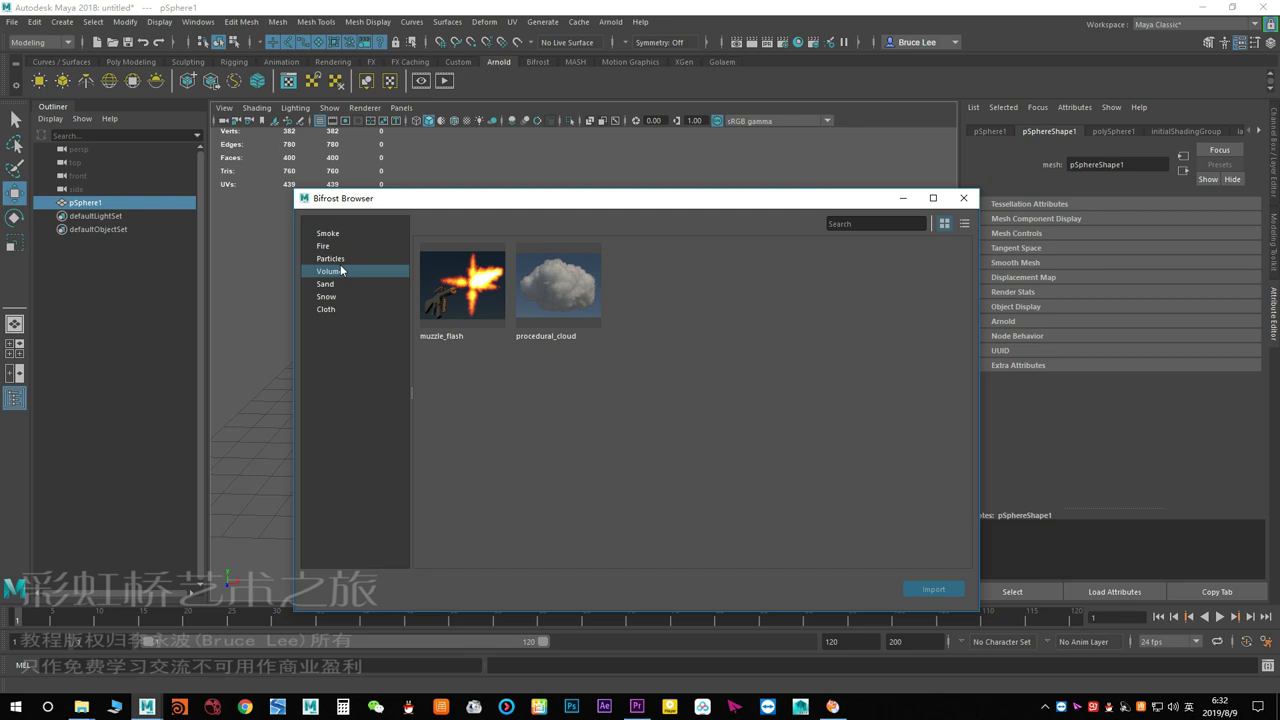
Look at standard_explosion, then import billowy_smoke_plume from the Smoke category.
click(329, 249)
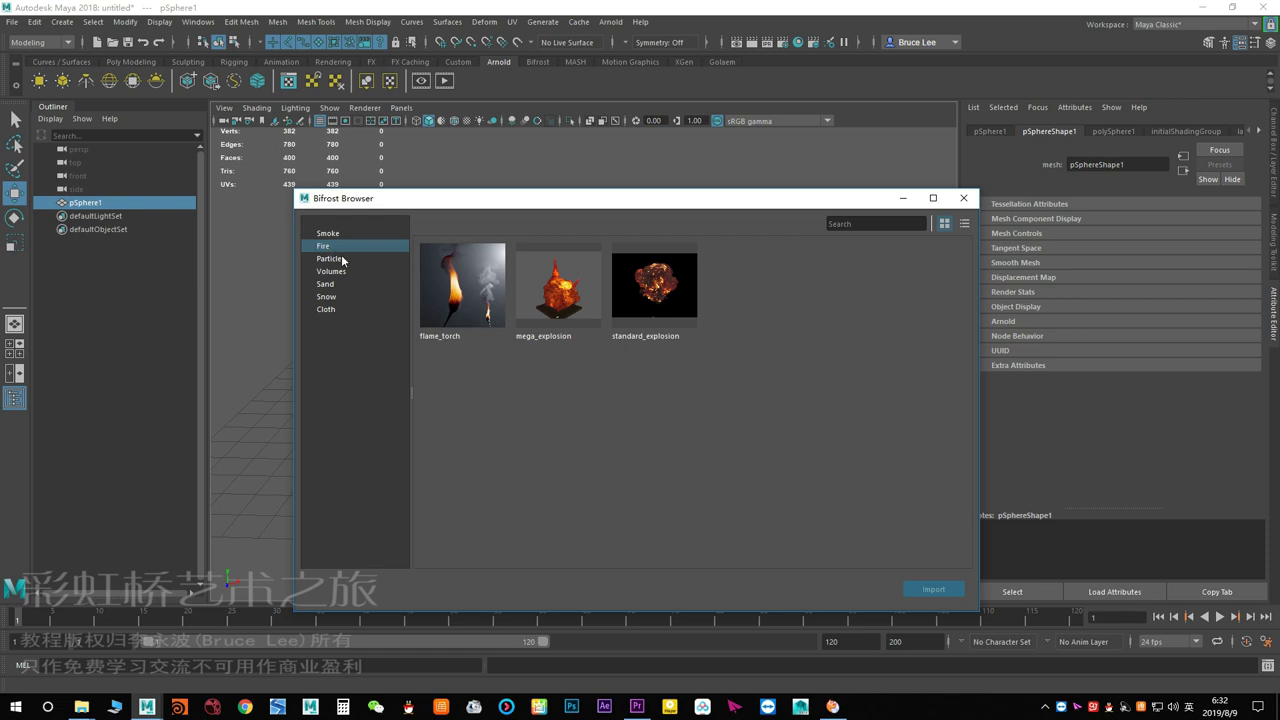
click(654, 287)
click(337, 235)
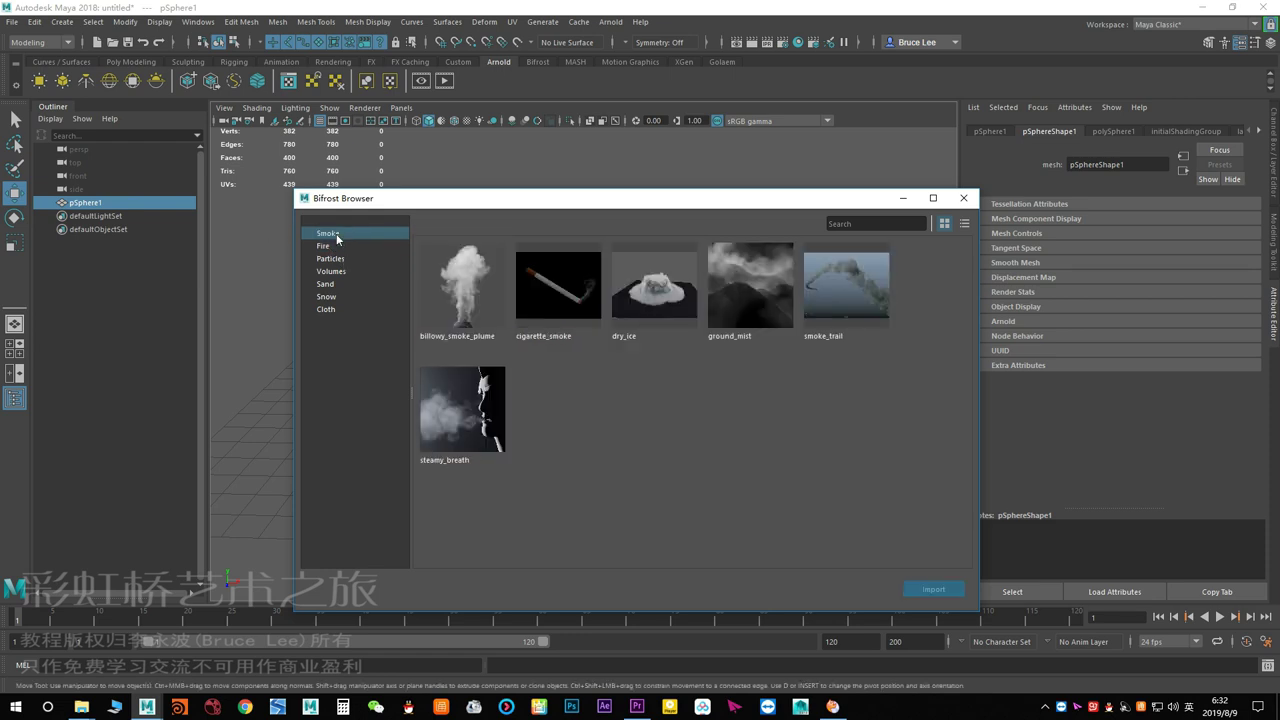
double_click(470, 349)
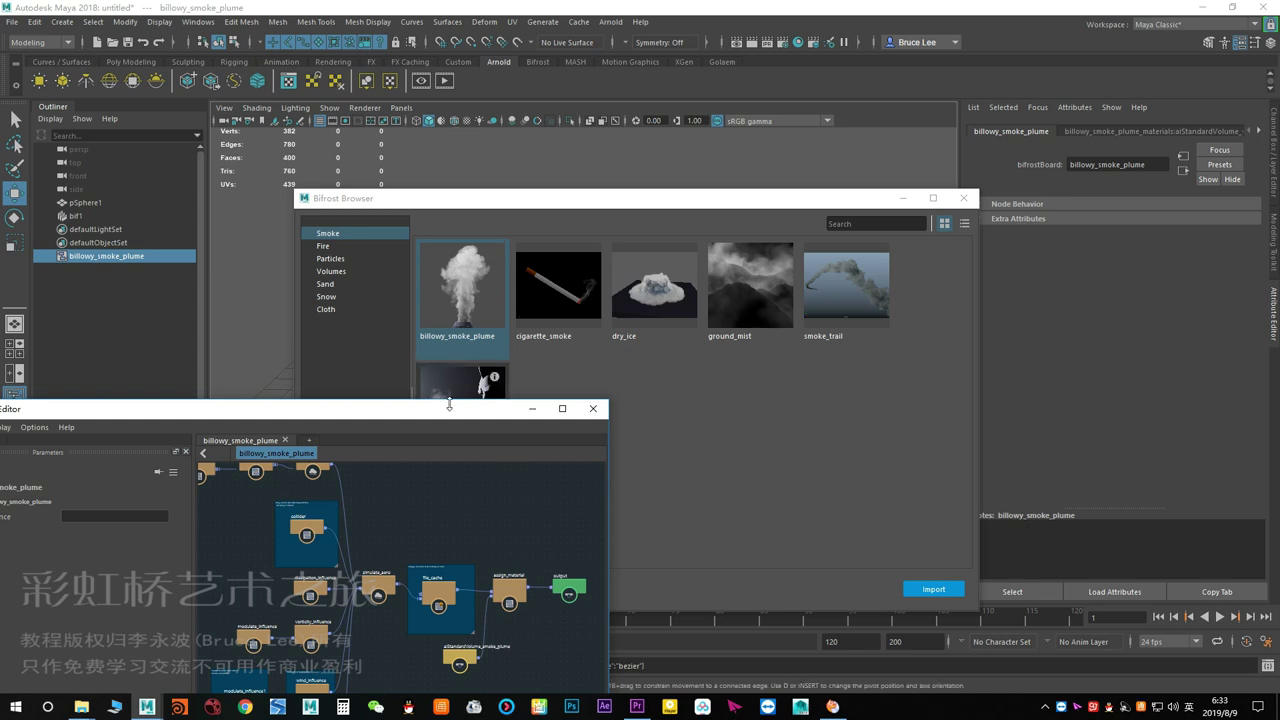
Close the example browser, maximize the graph editor and frame the whole node graph.
drag(471, 408, 651, 365)
click(963, 197)
click(741, 364)
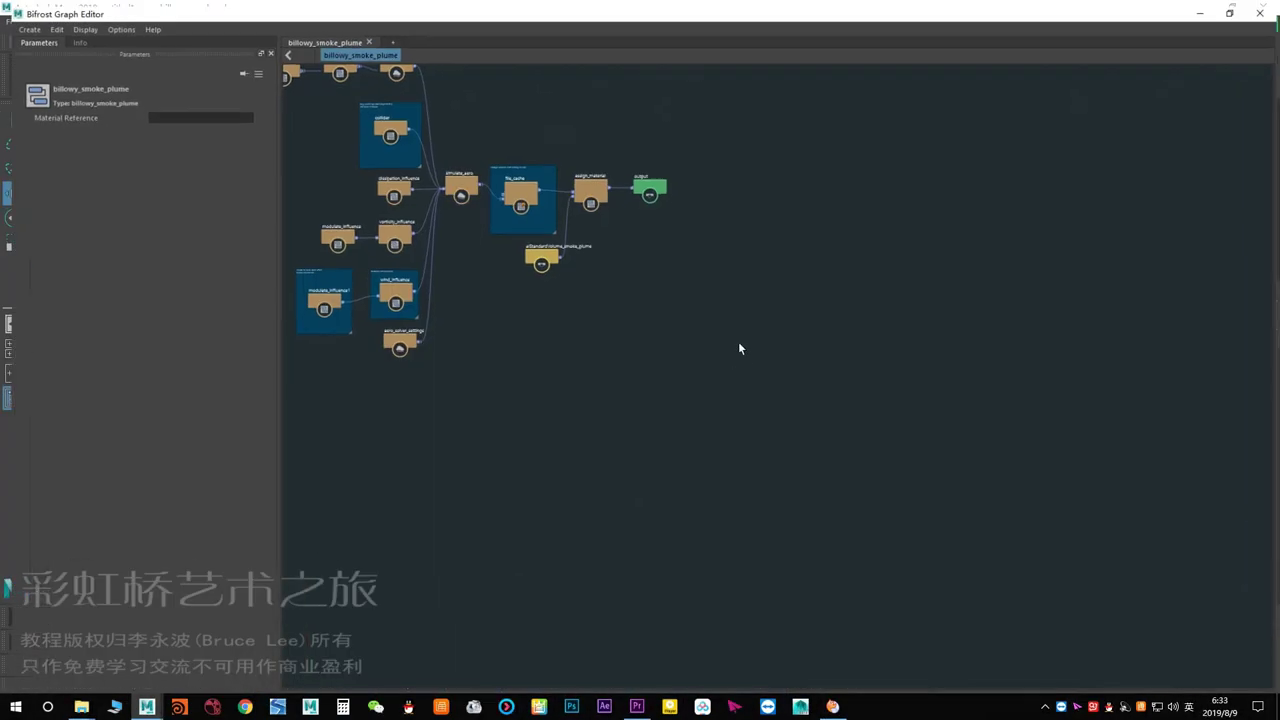
key(f)
scroll(631, 334, up, 3)
Inspect vary_temperature's Multiplier setting, then deselect it to view the graph parameters.
click(530, 184)
middle_drag(657, 277, 530, 184)
scroll(460, 190, up, 2)
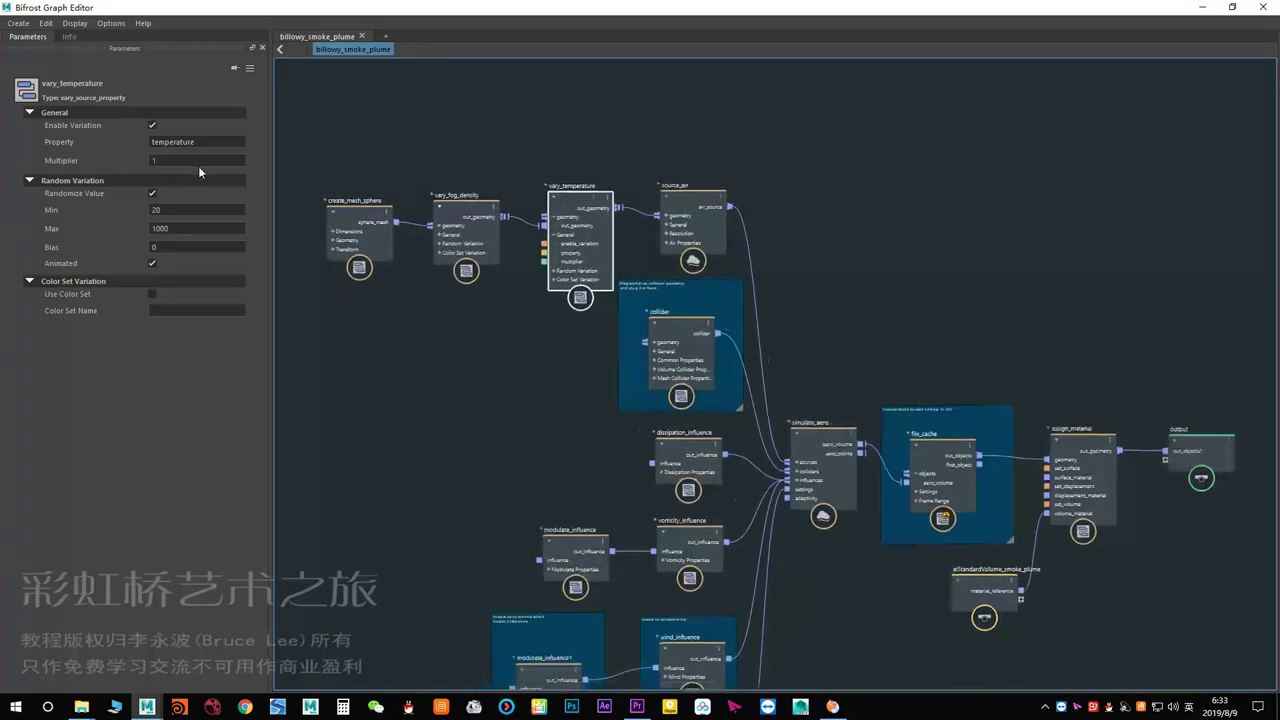
click(198, 161)
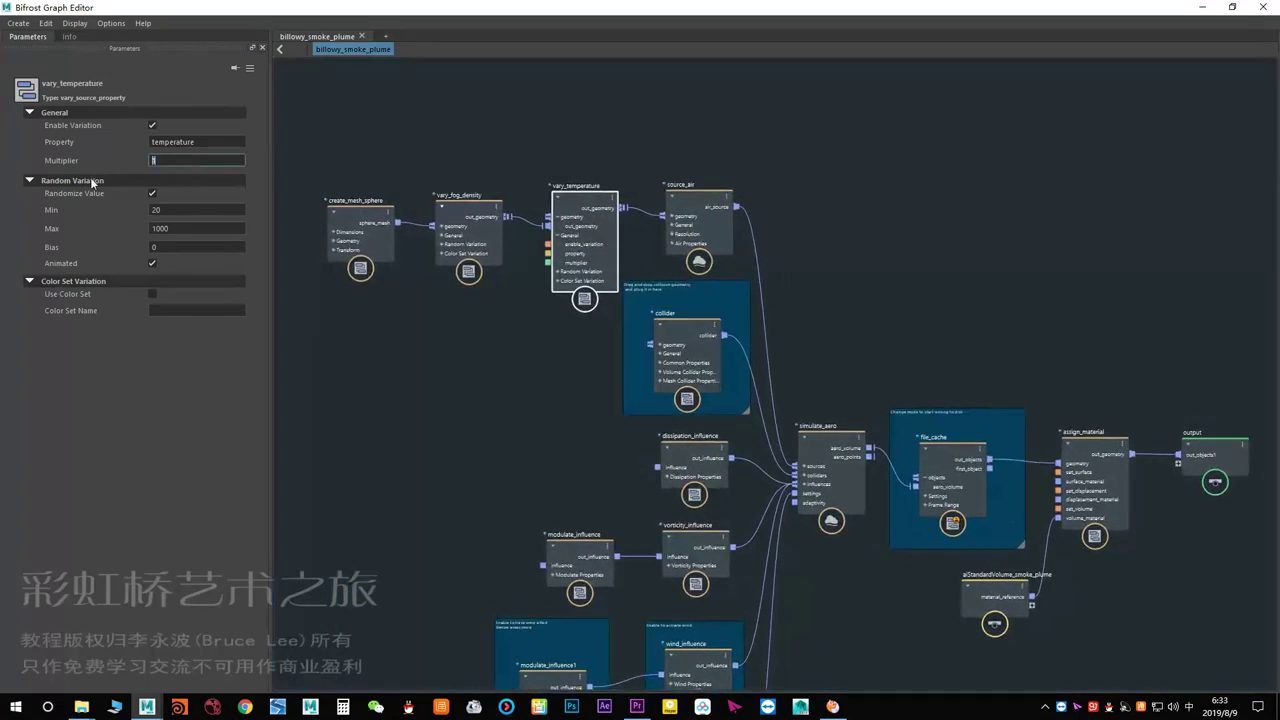
click(320, 161)
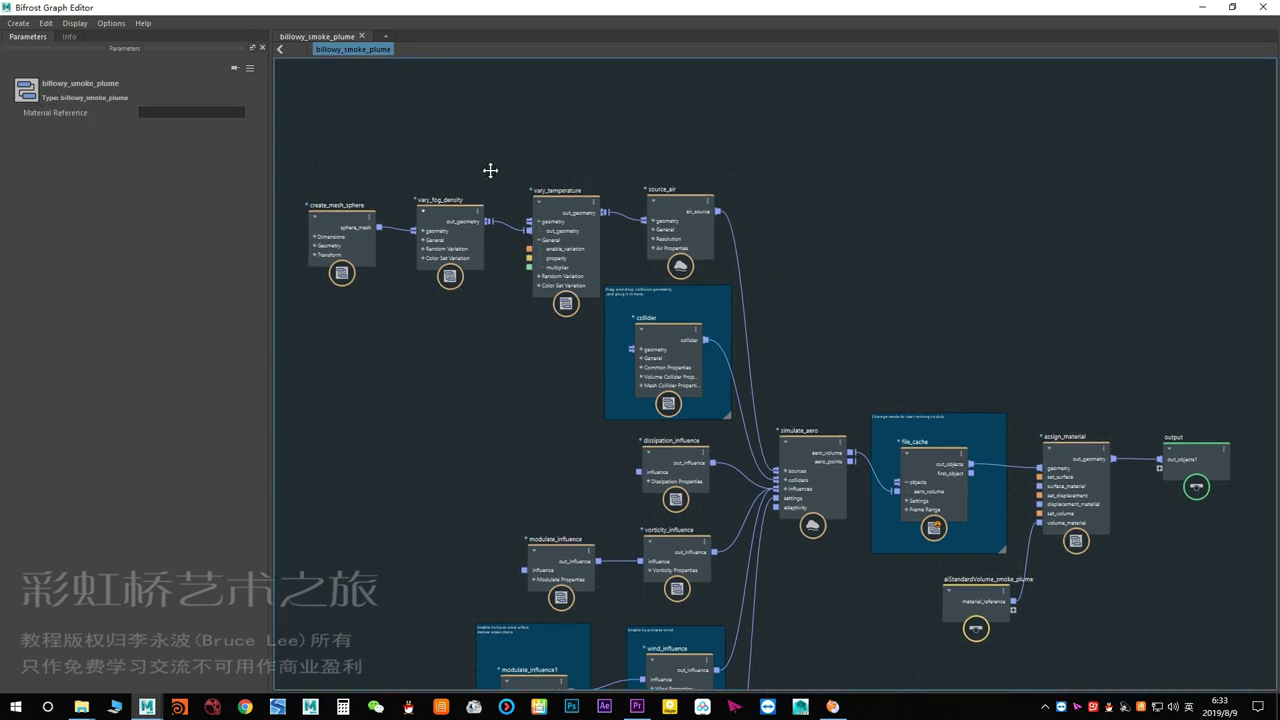
mouse_move(794, 194)
middle_down()
mouse_move(785, 167)
mouse_move(757, 166)
mouse_move(749, 195)
middle_up()
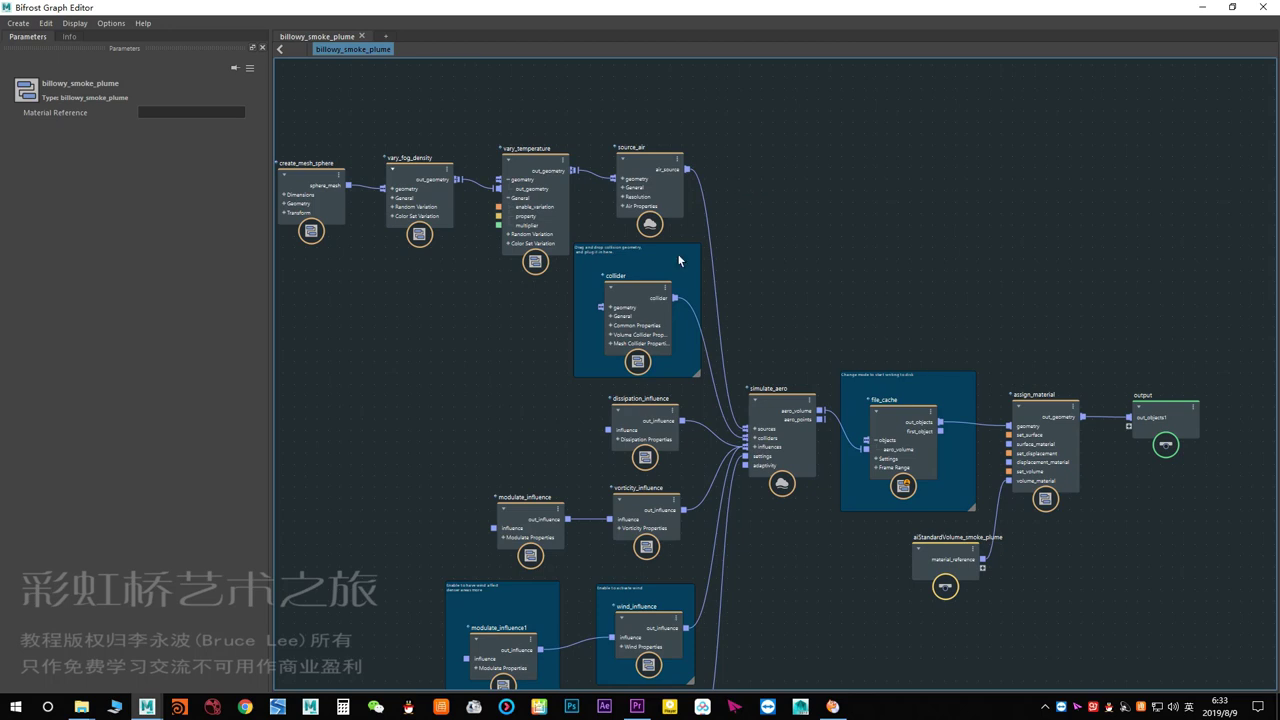
middle_drag(777, 221, 749, 215)
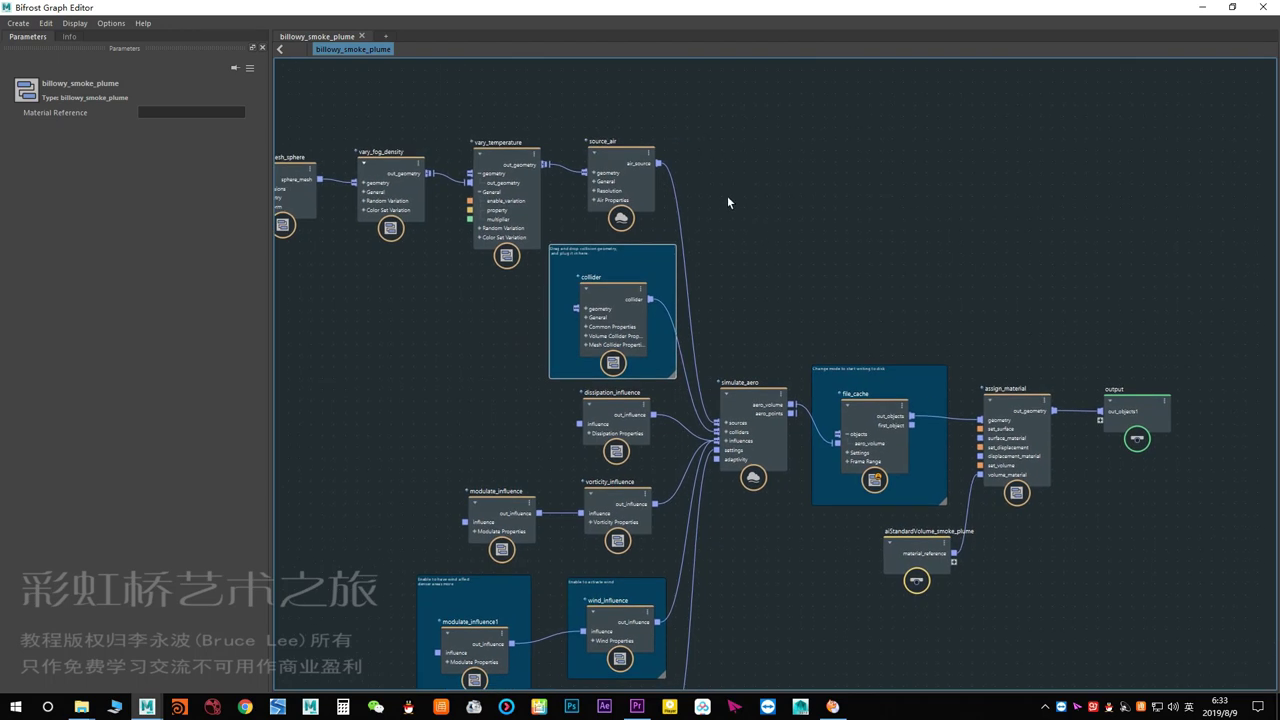
Collapse vary_temperature's General section and deselect the node.
click(500, 172)
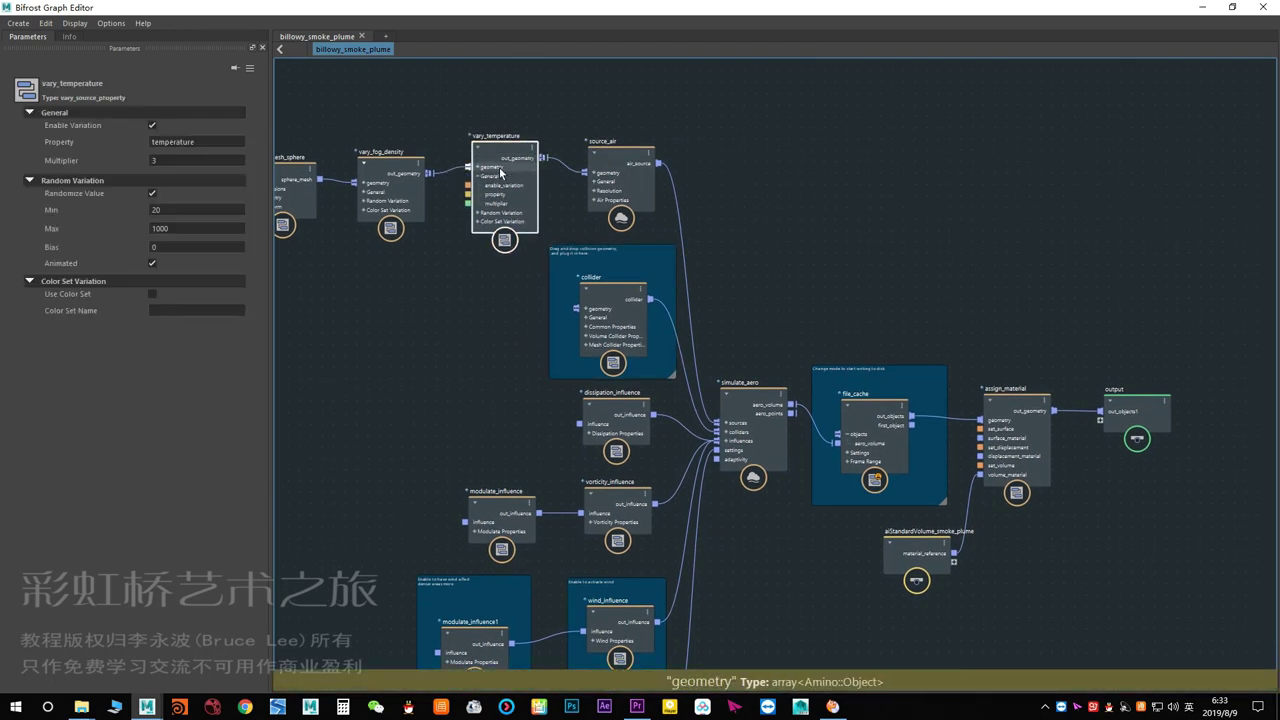
click(487, 176)
middle_drag(769, 204, 747, 186)
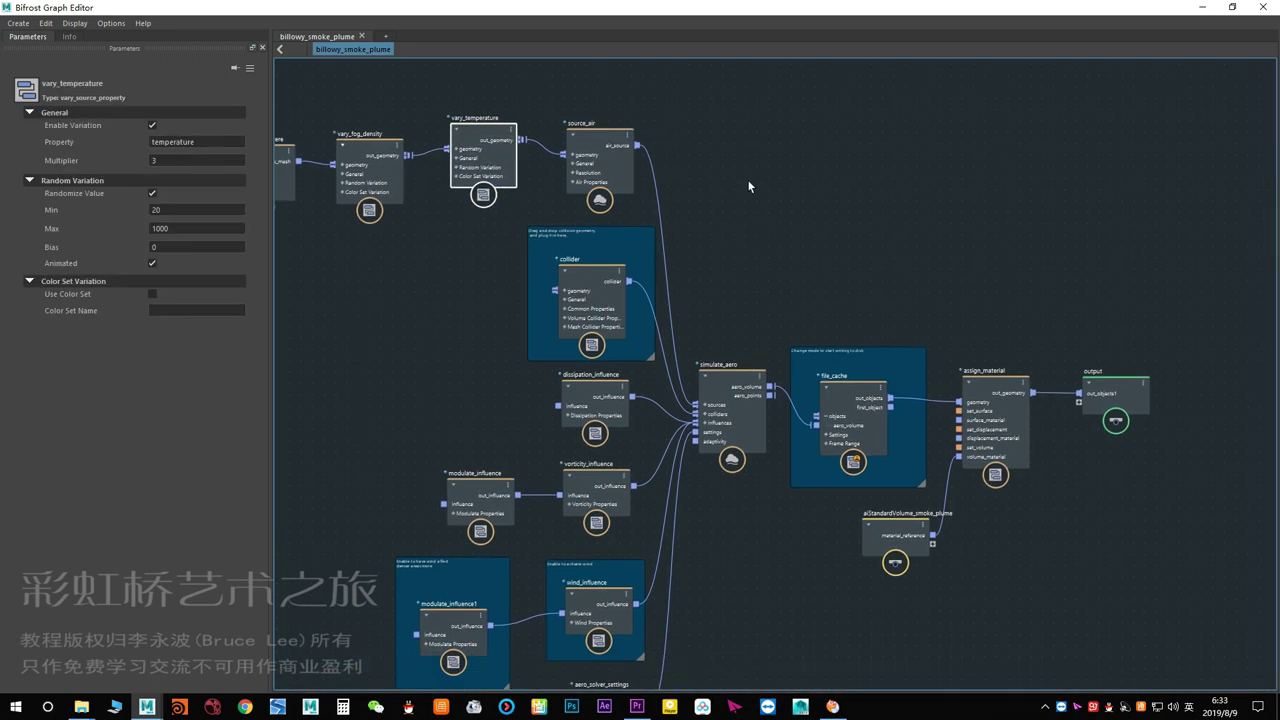
click(748, 186)
mouse_move(763, 251)
middle_down()
mouse_move(689, 220)
mouse_move(708, 235)
middle_up()
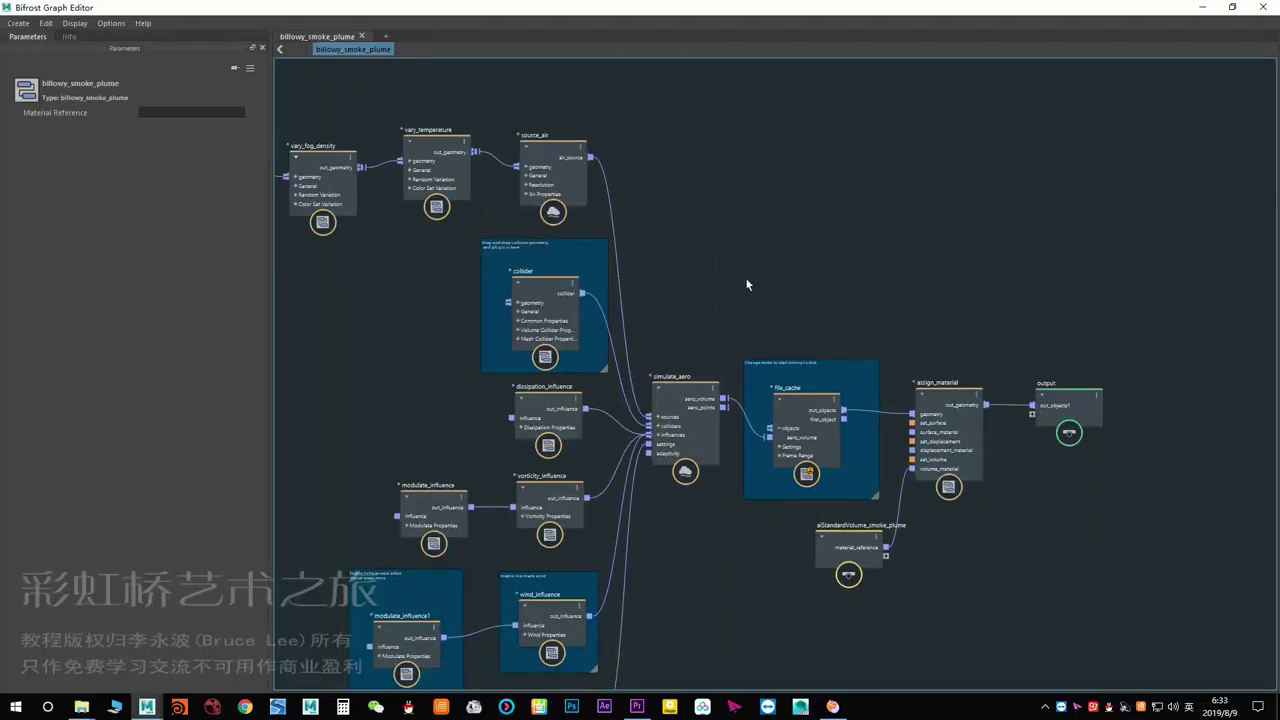
middle_drag(746, 285, 739, 277)
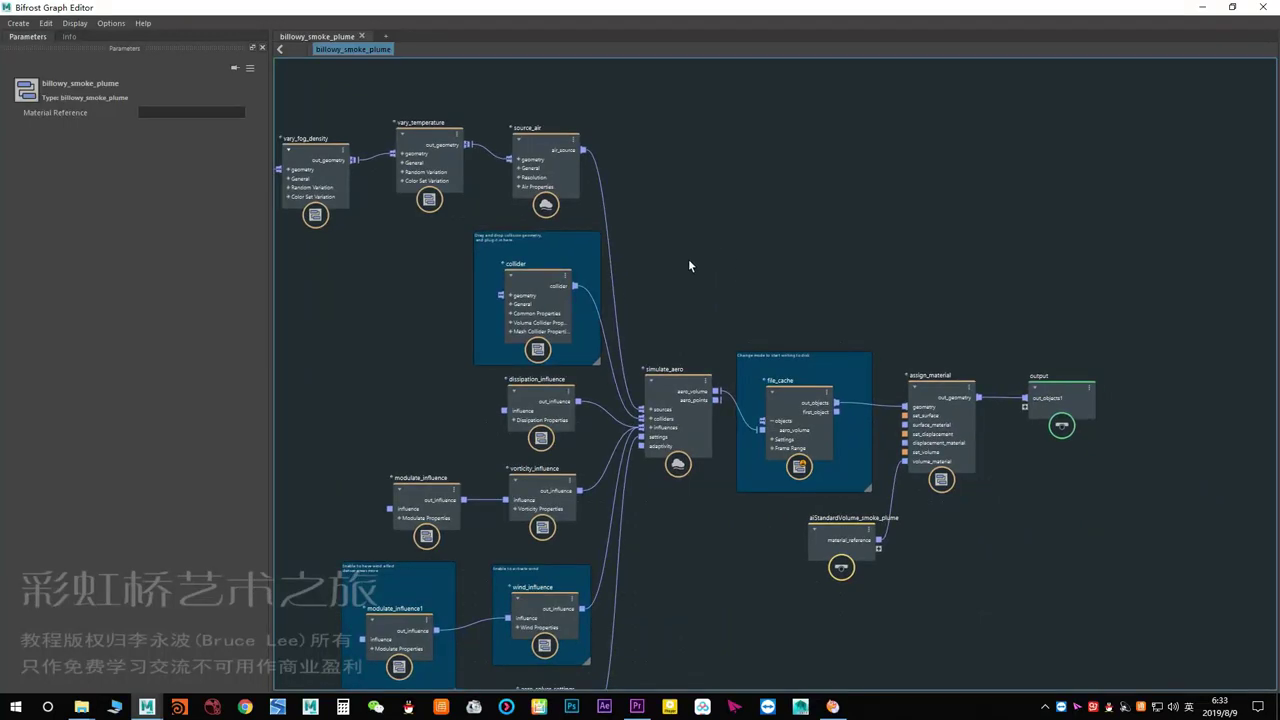
middle_drag(699, 302, 700, 289)
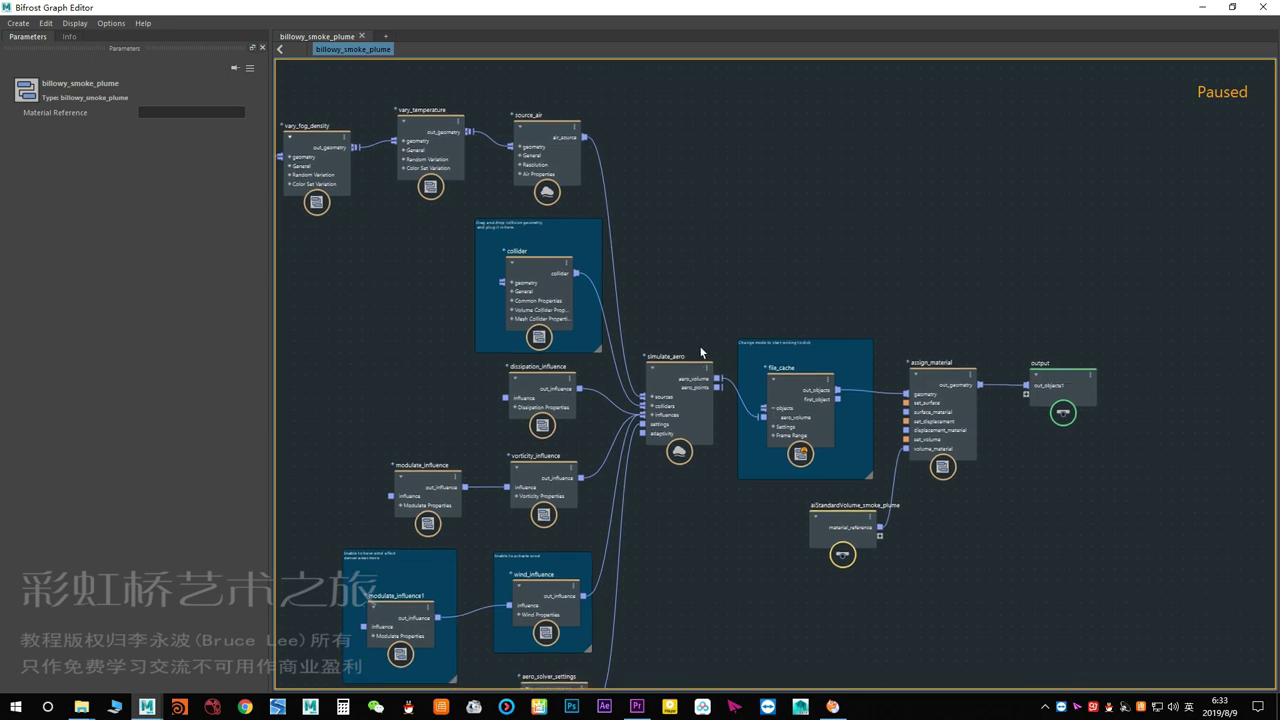
Set source_air's End Frame to 3413.
middle_drag(701, 350, 669, 312)
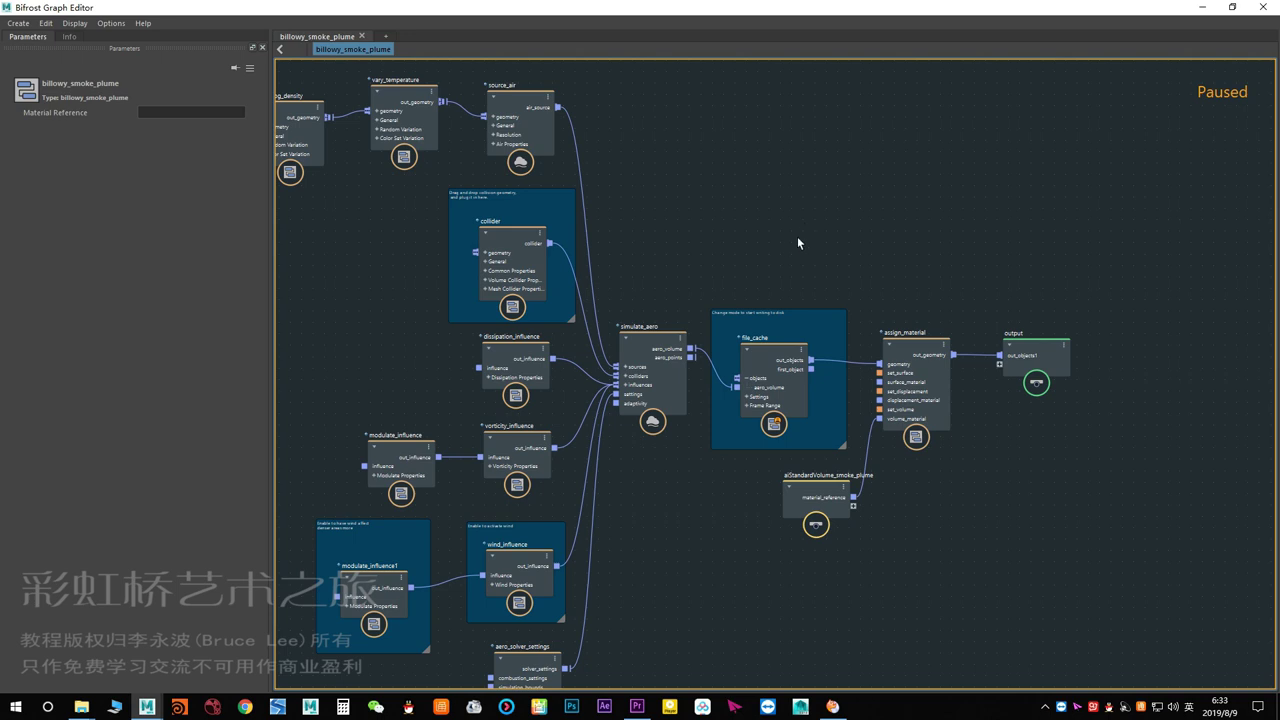
middle_drag(798, 238, 813, 211)
middle_drag(701, 195, 788, 265)
click(625, 160)
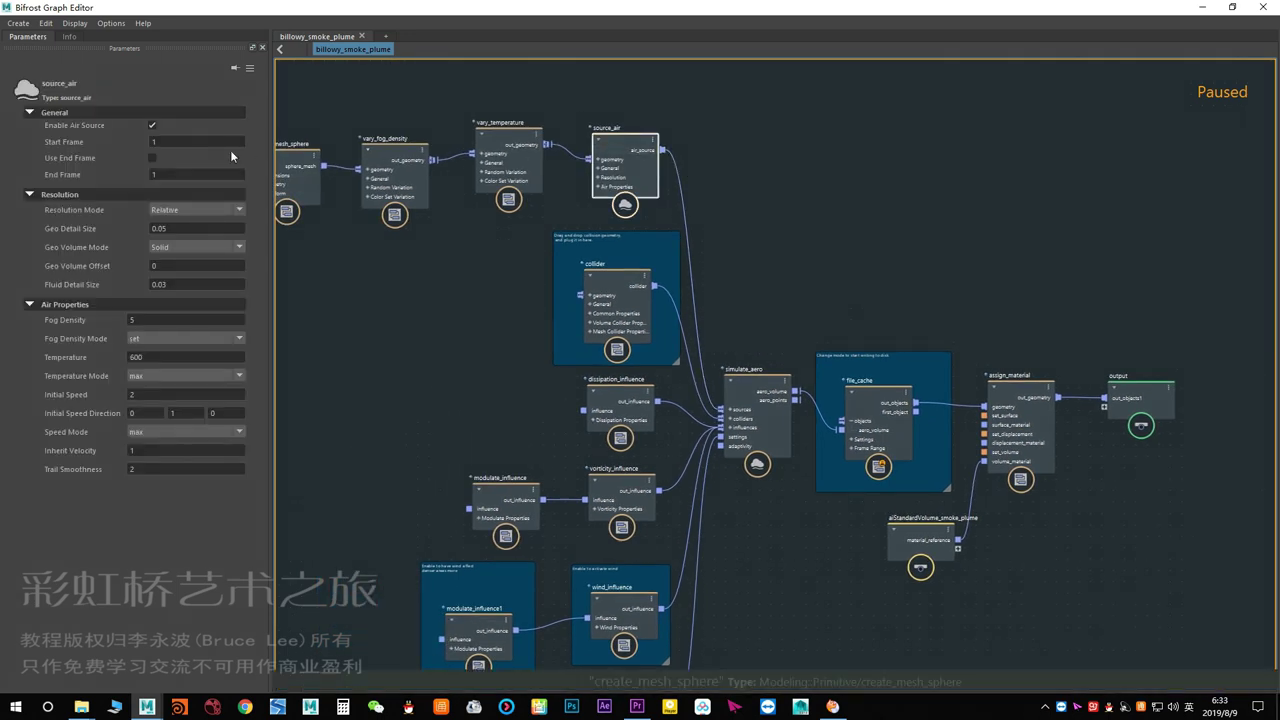
click(201, 172)
text(3413)
key(Return)
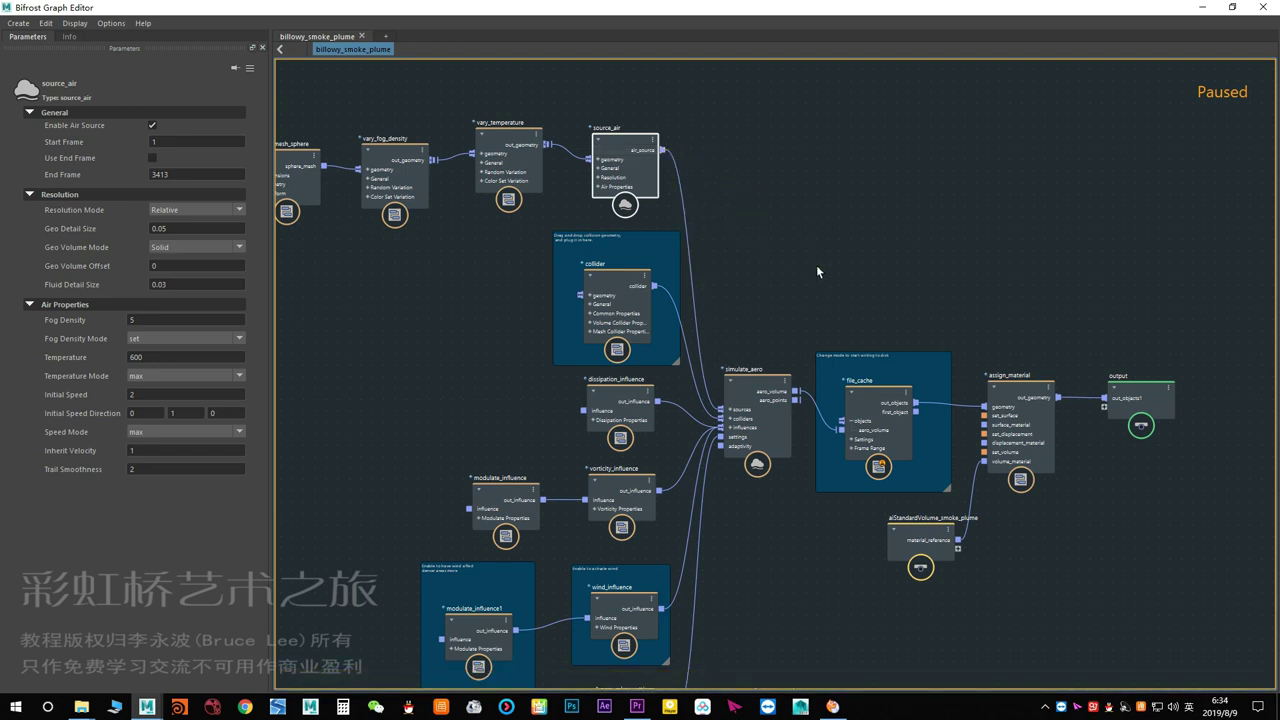
Locate the output node and delete the assign_material-to-output connection.
mouse_move(807, 243)
middle_down()
mouse_move(757, 222)
mouse_move(793, 262)
mouse_move(785, 141)
mouse_move(763, 228)
mouse_move(733, 260)
mouse_move(857, 303)
middle_up()
middle_drag(780, 315, 759, 292)
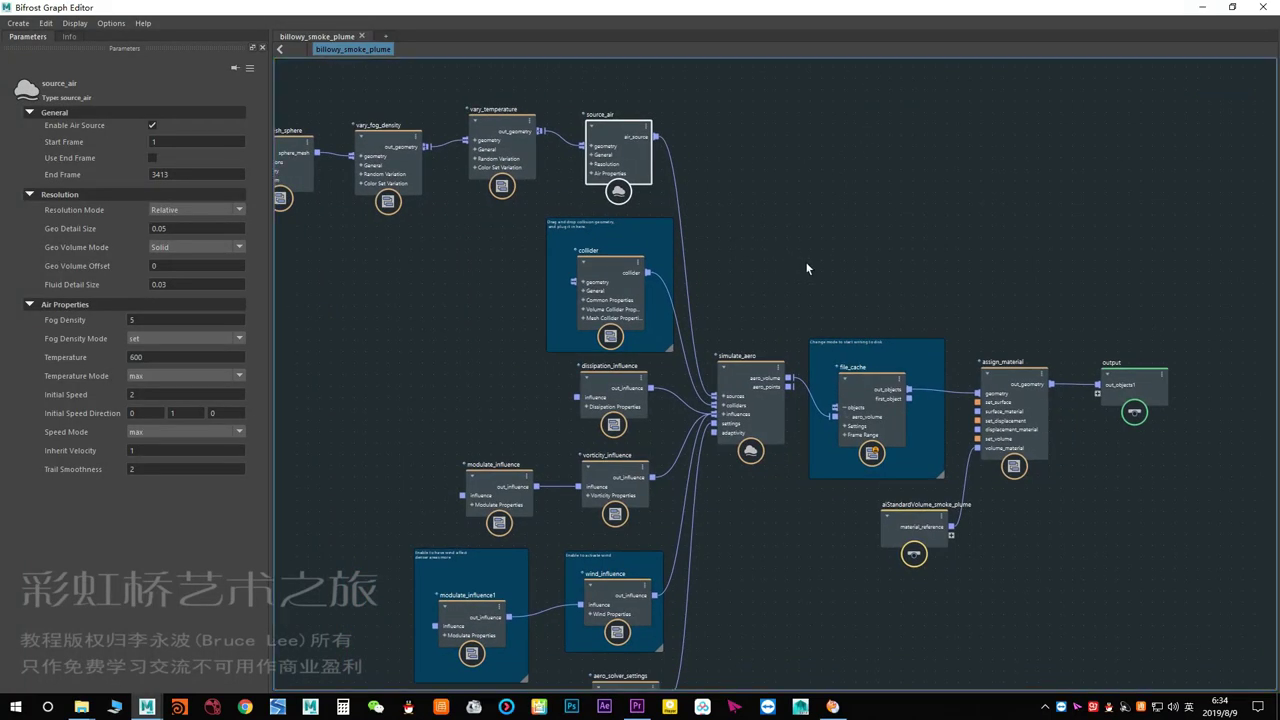
scroll(790, 250, down, 1)
middle_drag(751, 231, 800, 262)
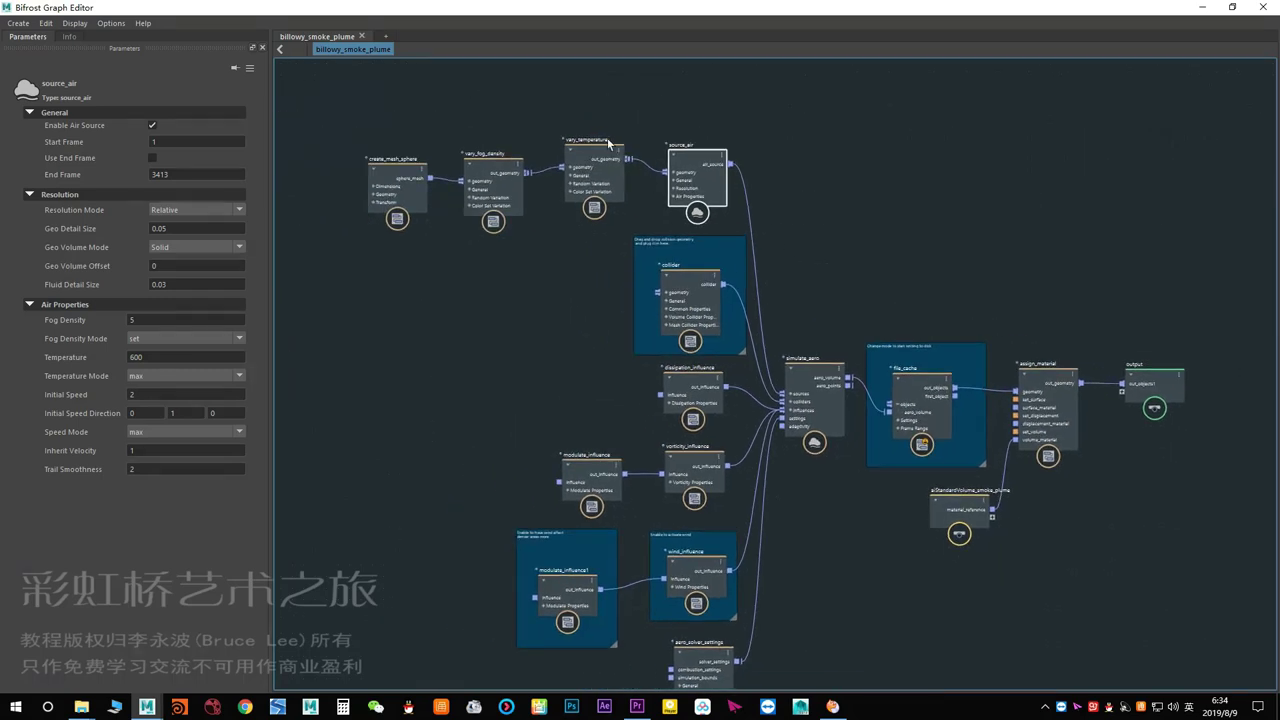
click(602, 141)
middle_drag(937, 273, 787, 261)
click(945, 342)
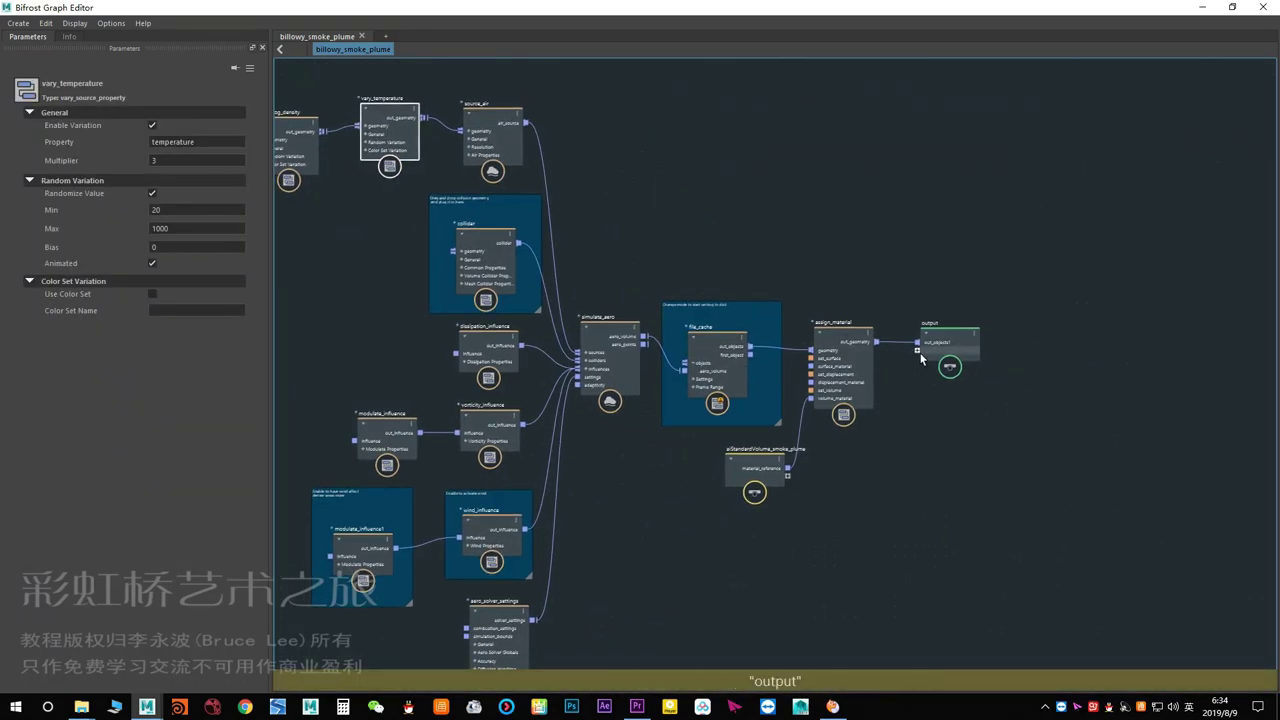
scroll(935, 365, up, 1)
scroll(935, 365, up, 1)
drag(963, 390, 973, 485)
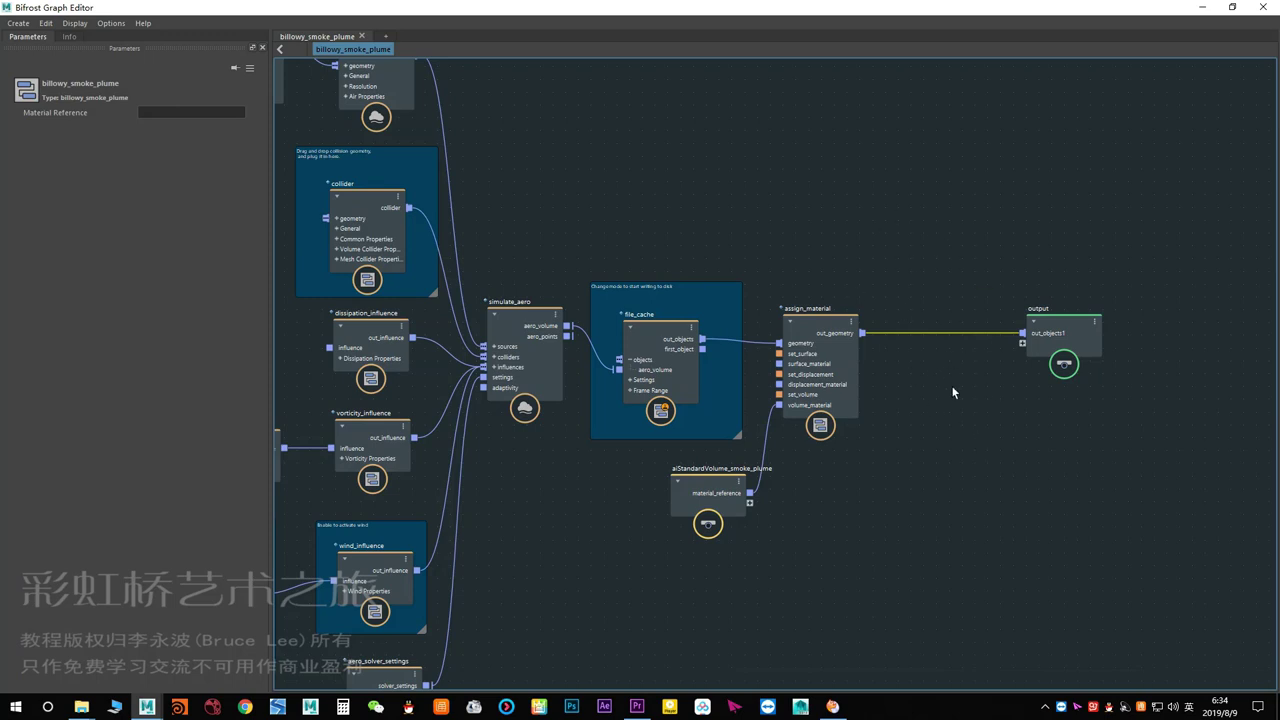
key(Delete)
Reconnect assign_material's out_geometry to the output node's out_objects.
middle_drag(917, 380, 915, 417)
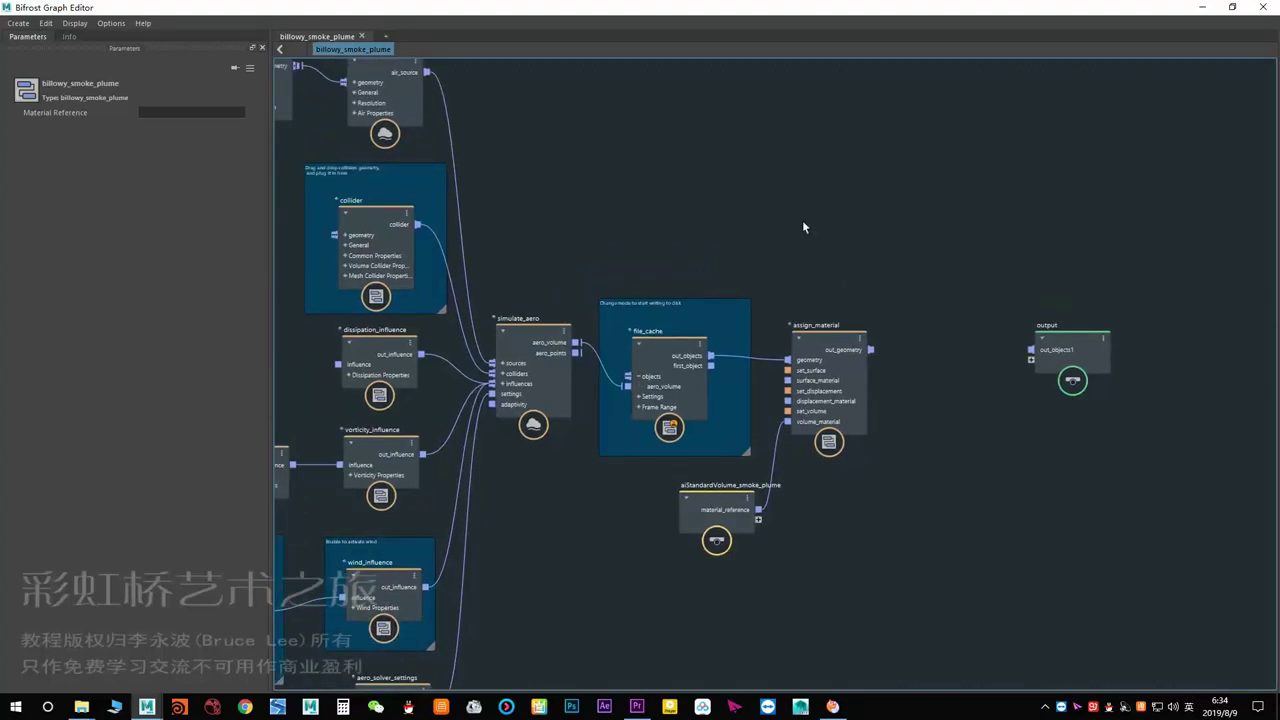
middle_drag(790, 240, 805, 232)
mouse_move(649, 231)
middle_down()
mouse_move(749, 193)
mouse_move(625, 208)
middle_up()
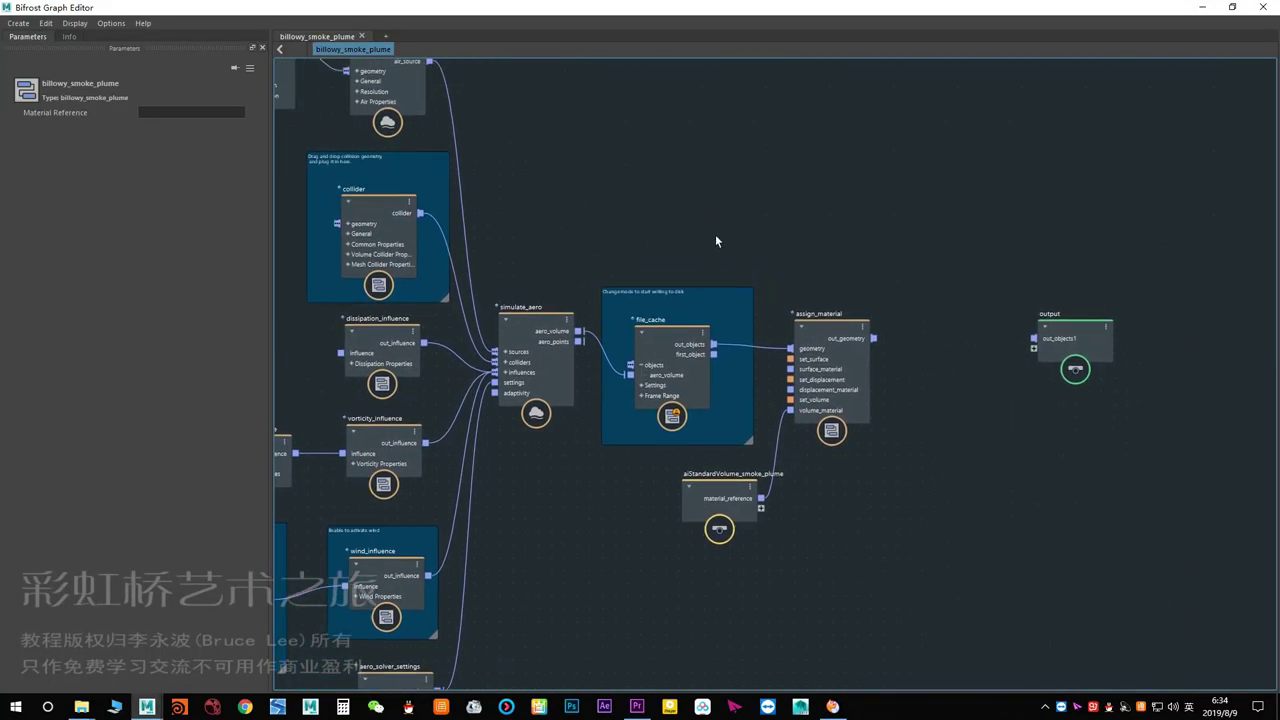
click(378, 228)
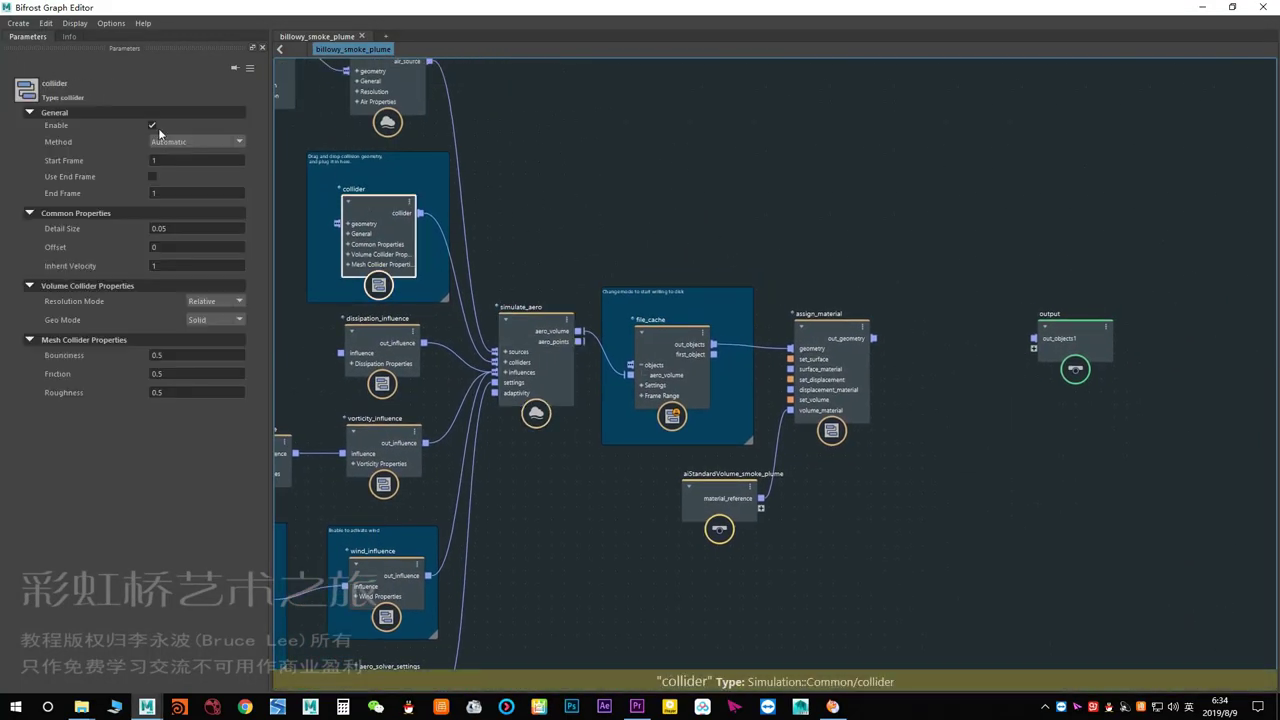
click(502, 230)
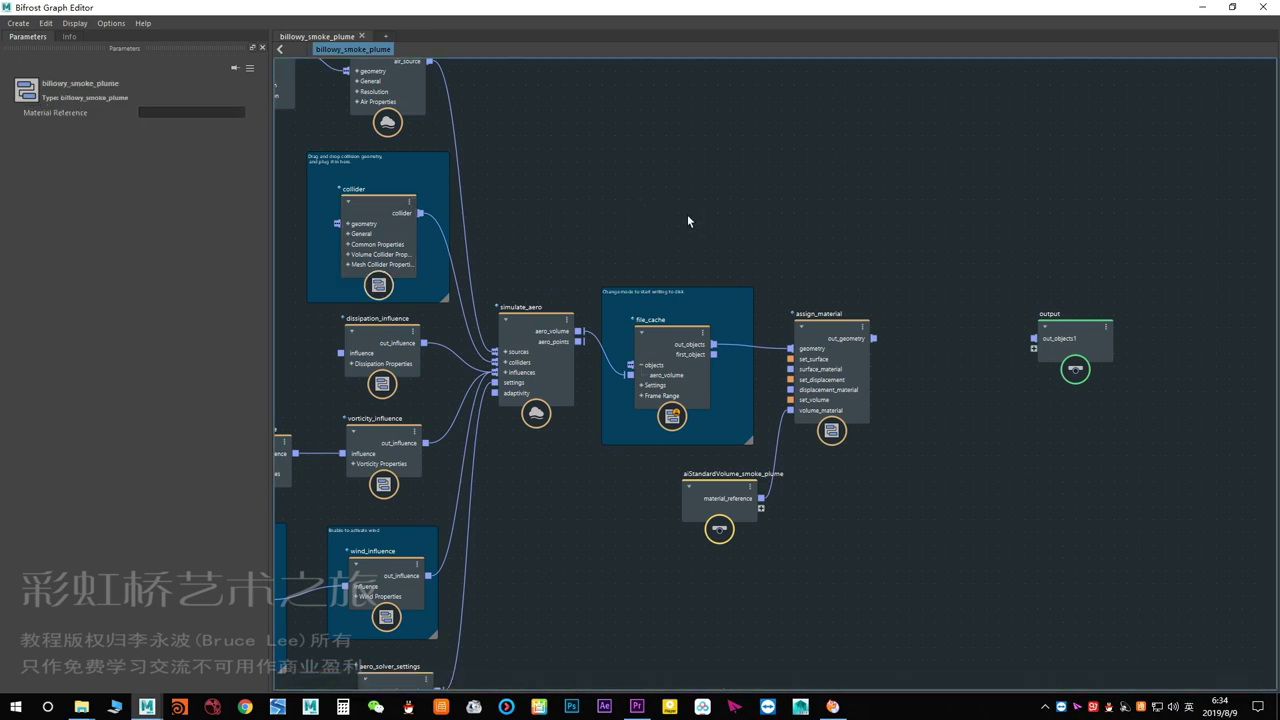
drag(873, 338, 1042, 338)
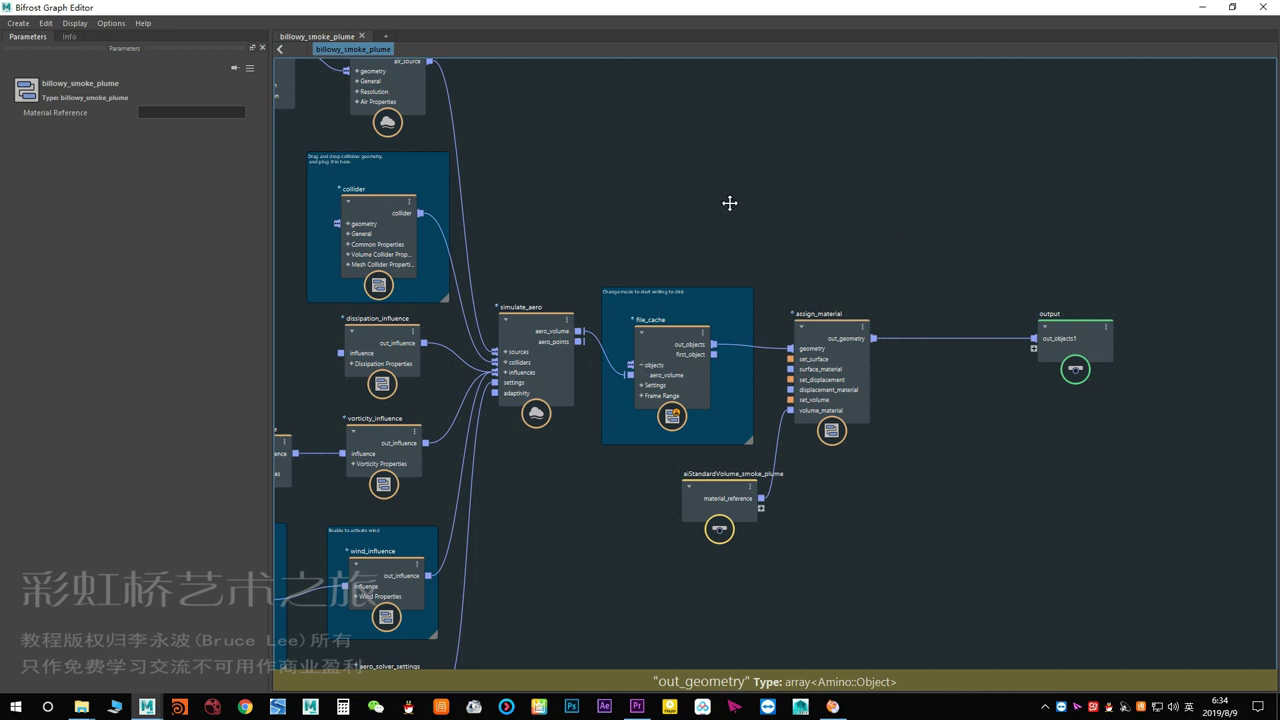
scroll(700, 219, down, 3)
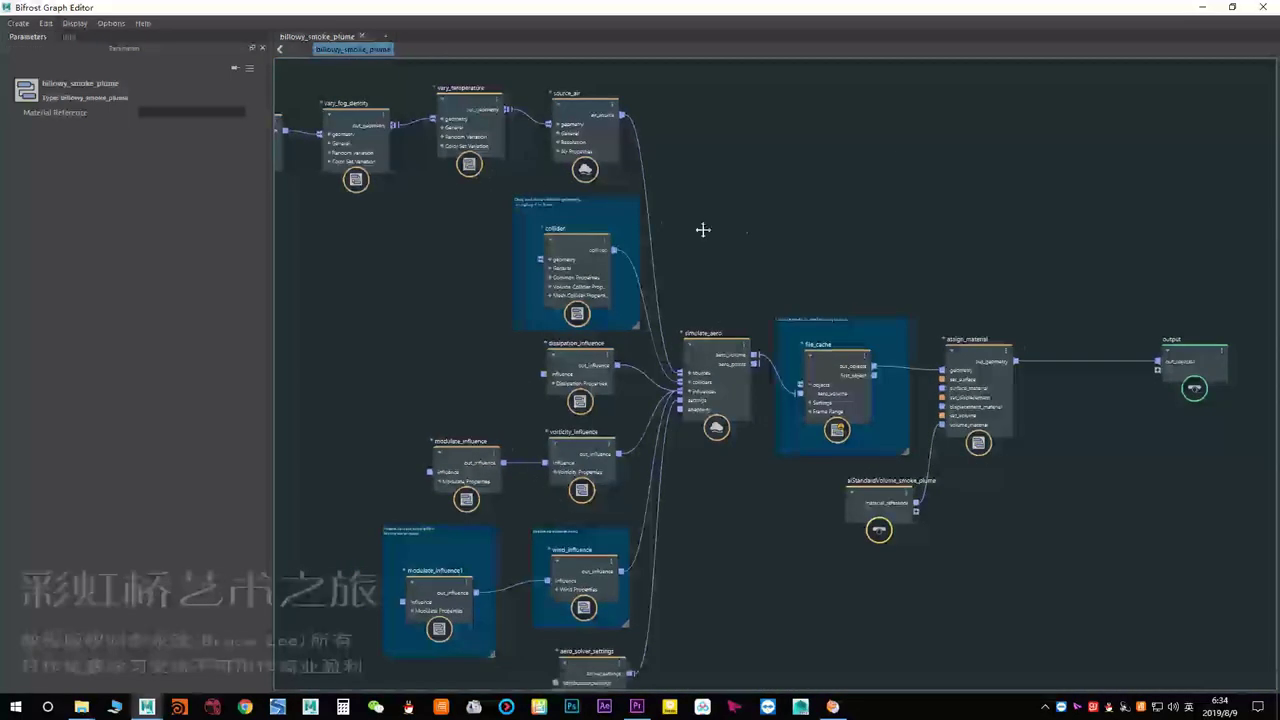
Try the node search, then add and remove an extra output node.
scroll(700, 229, up, 3)
middle_drag(592, 264, 618, 292)
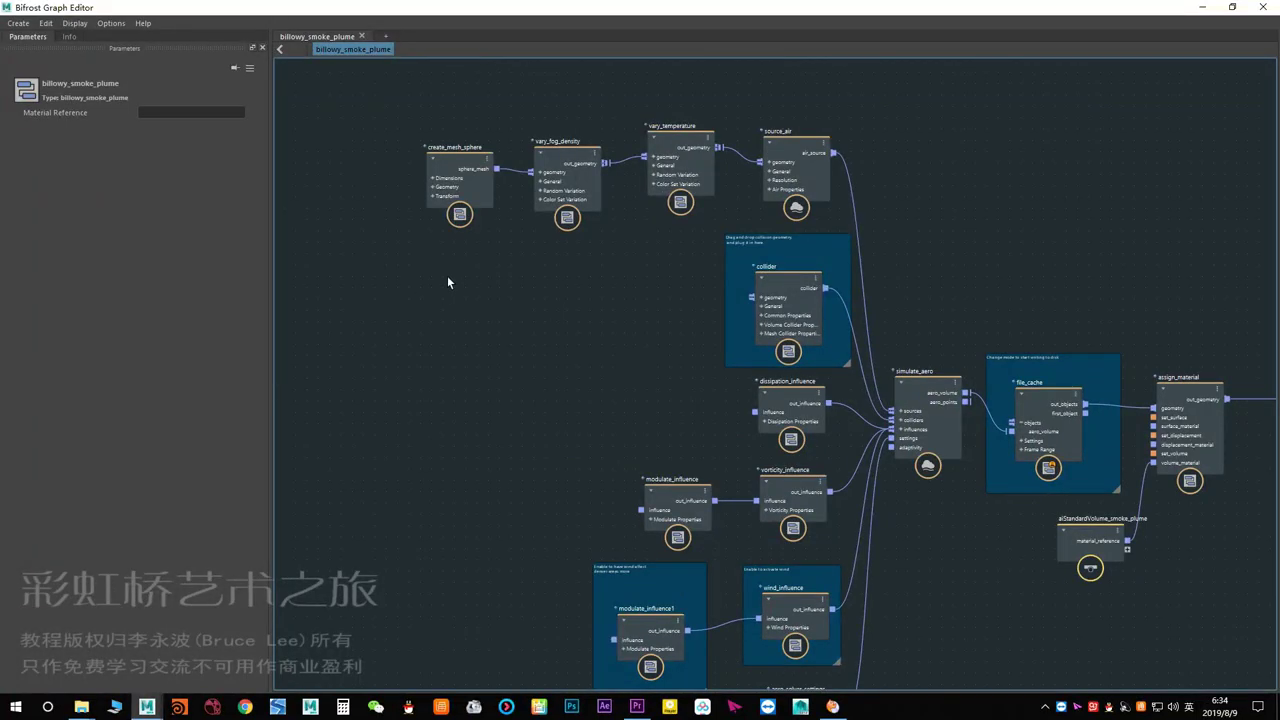
key(Tab)
key(Escape)
click(18, 23)
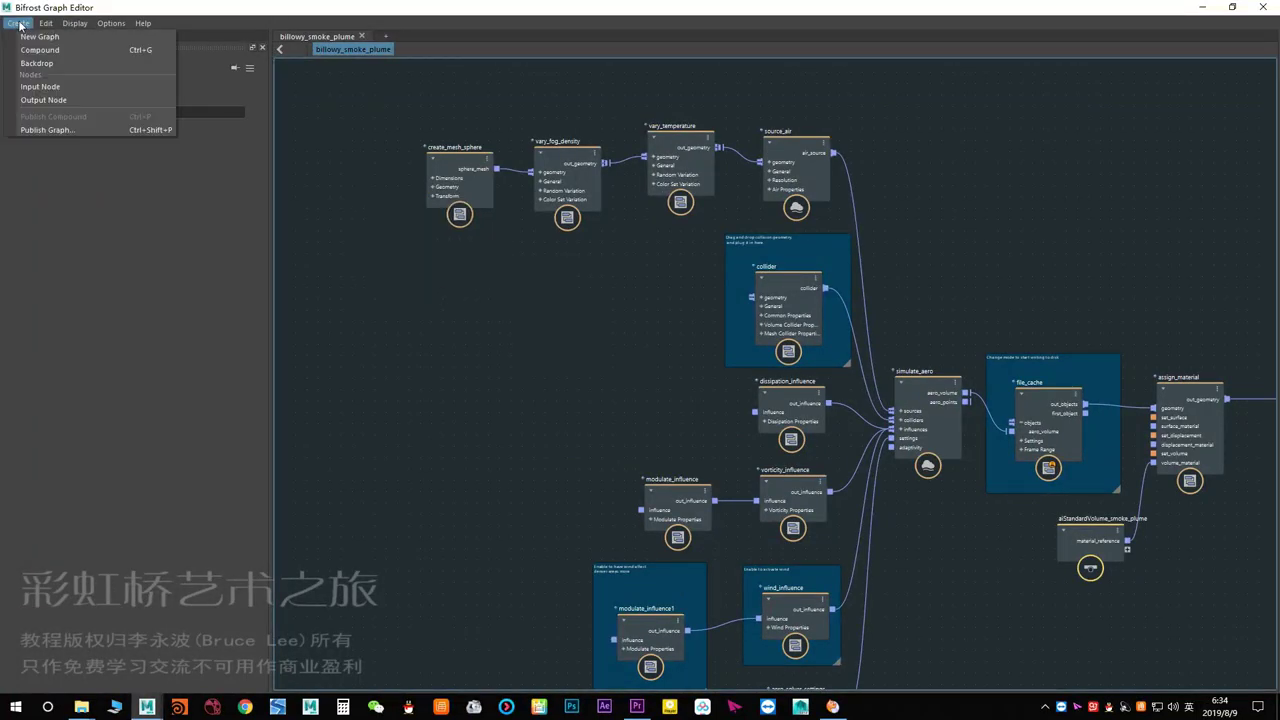
click(44, 100)
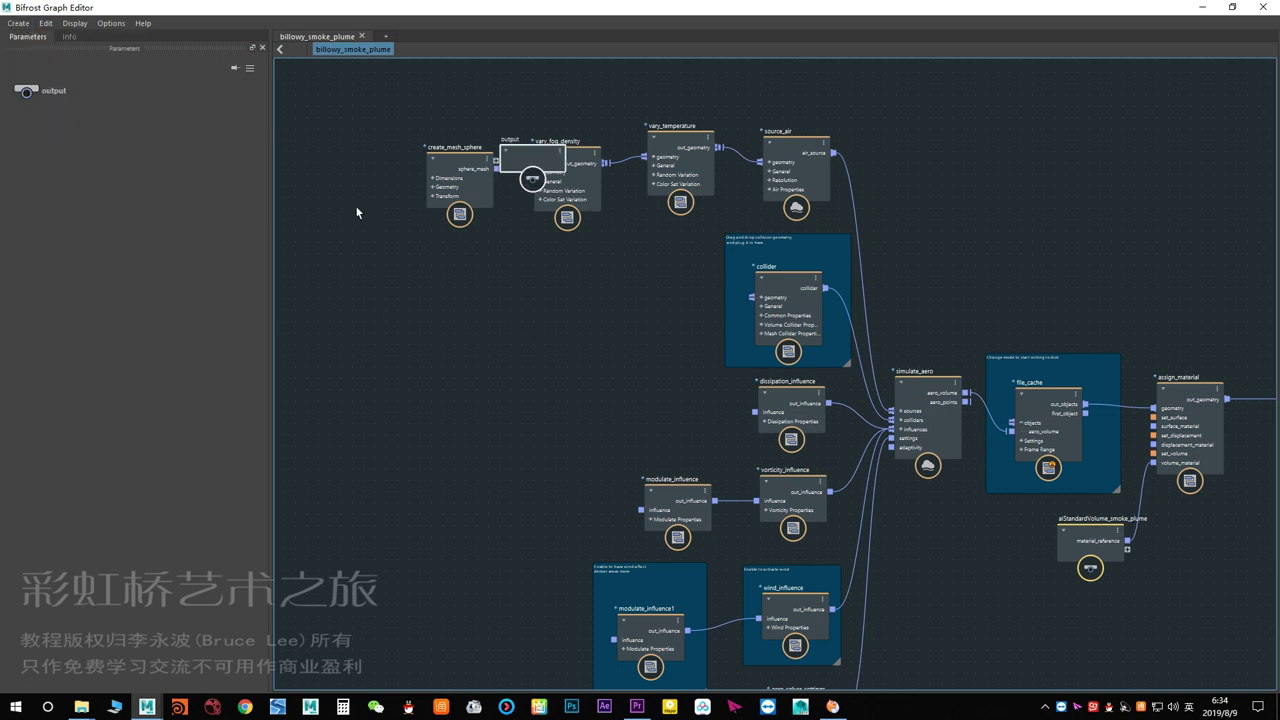
drag(530, 155, 462, 105)
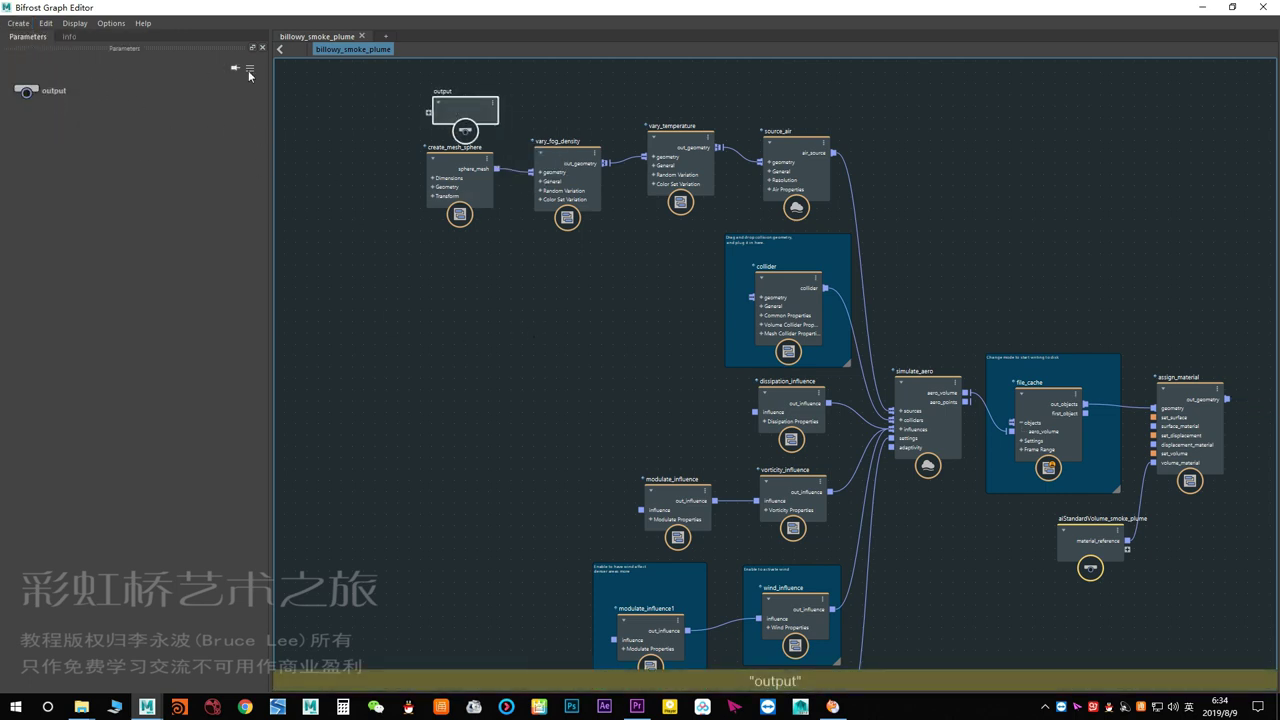
key(Delete)
Add an input node and place it left of create_mesh_sphere.
click(18, 23)
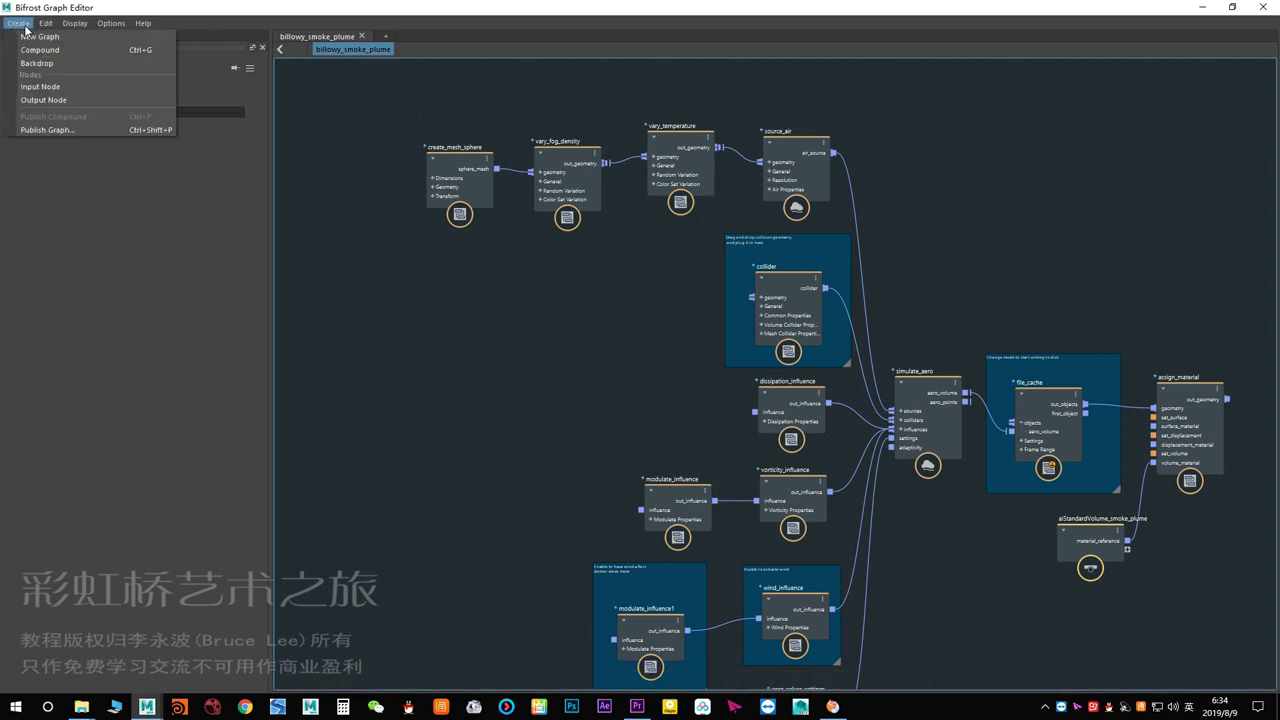
click(44, 87)
drag(360, 150, 360, 265)
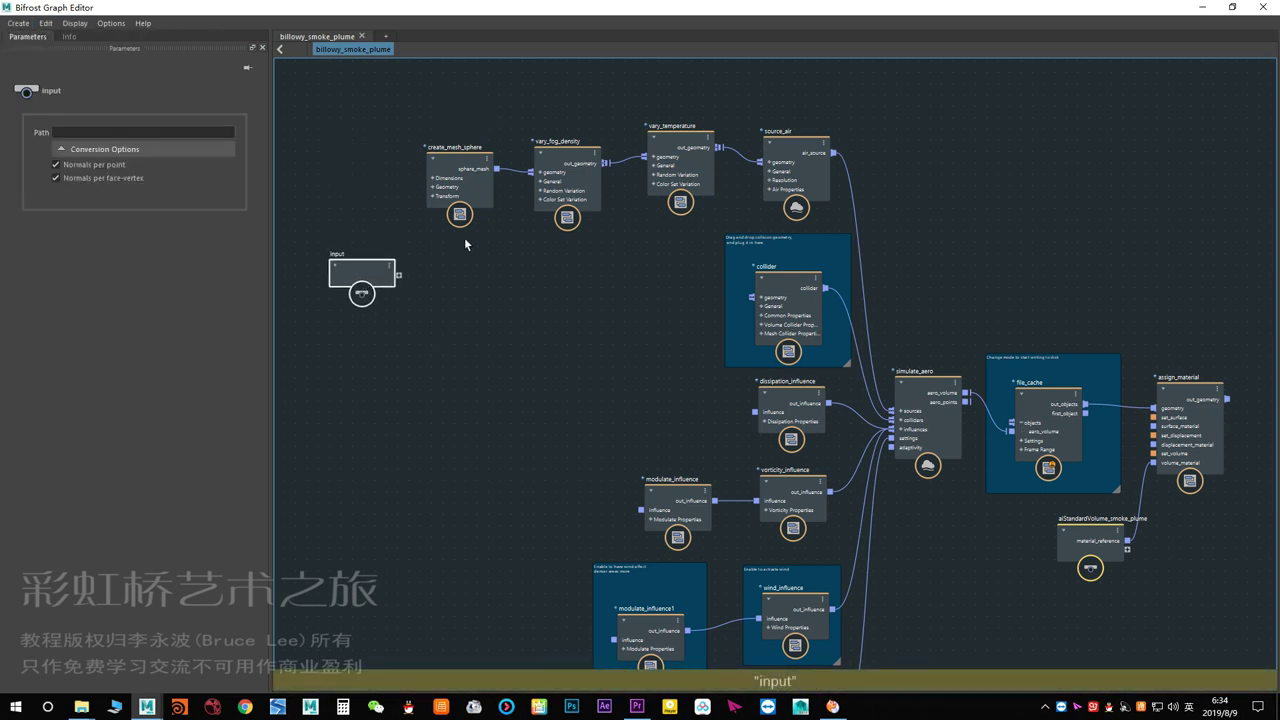
scroll(464, 237, up, 1)
click(428, 180)
middle_drag(428, 182, 478, 245)
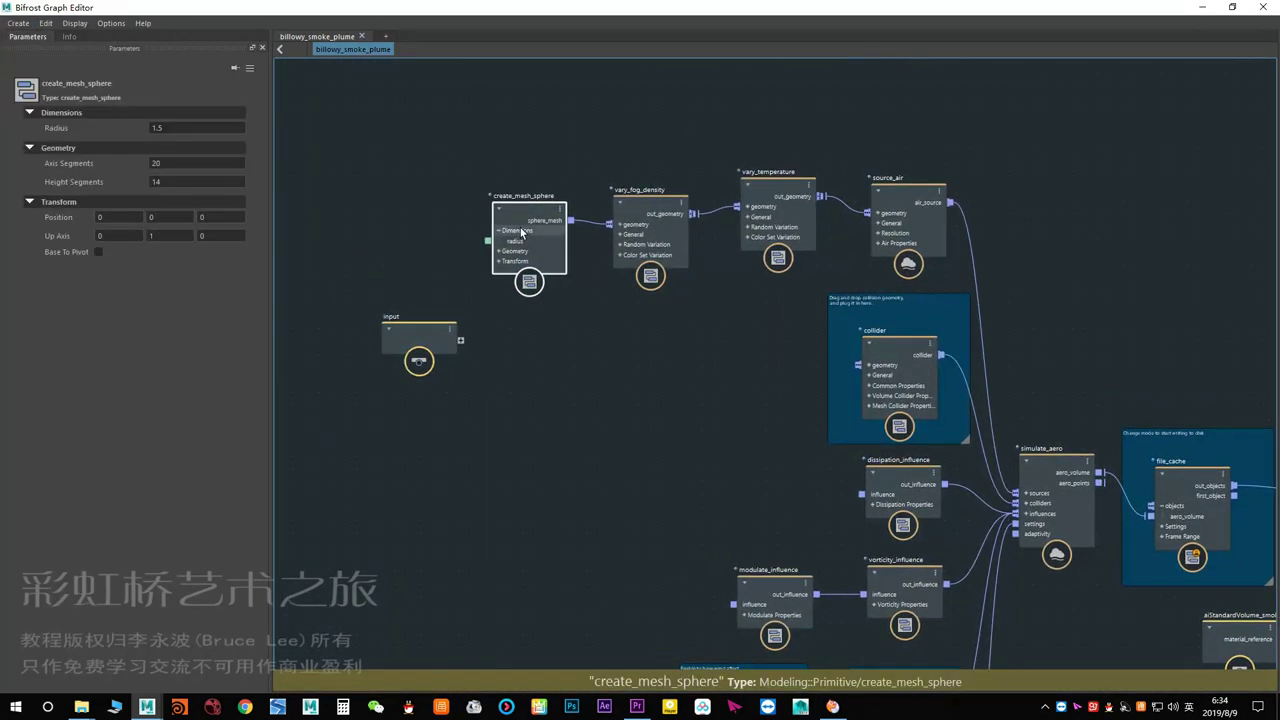
scroll(483, 255, up, 1)
scroll(483, 255, up, 1)
Wire create_mesh_sphere's radius and axis_segments to the input node, then close the editor.
click(504, 226)
mouse_move(490, 240)
mouse_down()
mouse_move(383, 326)
mouse_move(303, 291)
mouse_up()
drag(540, 196, 521, 231)
click(486, 288)
click(456, 333)
drag(480, 308, 421, 307)
drag(459, 311, 366, 304)
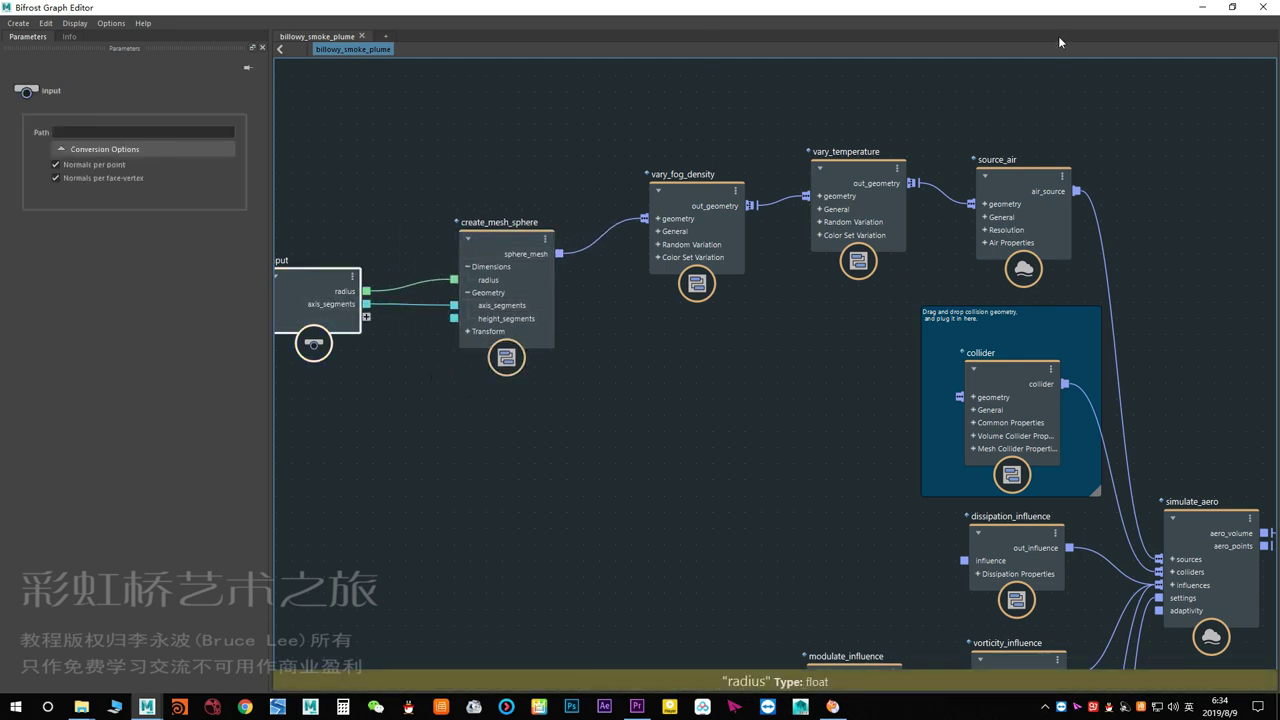
click(1203, 7)
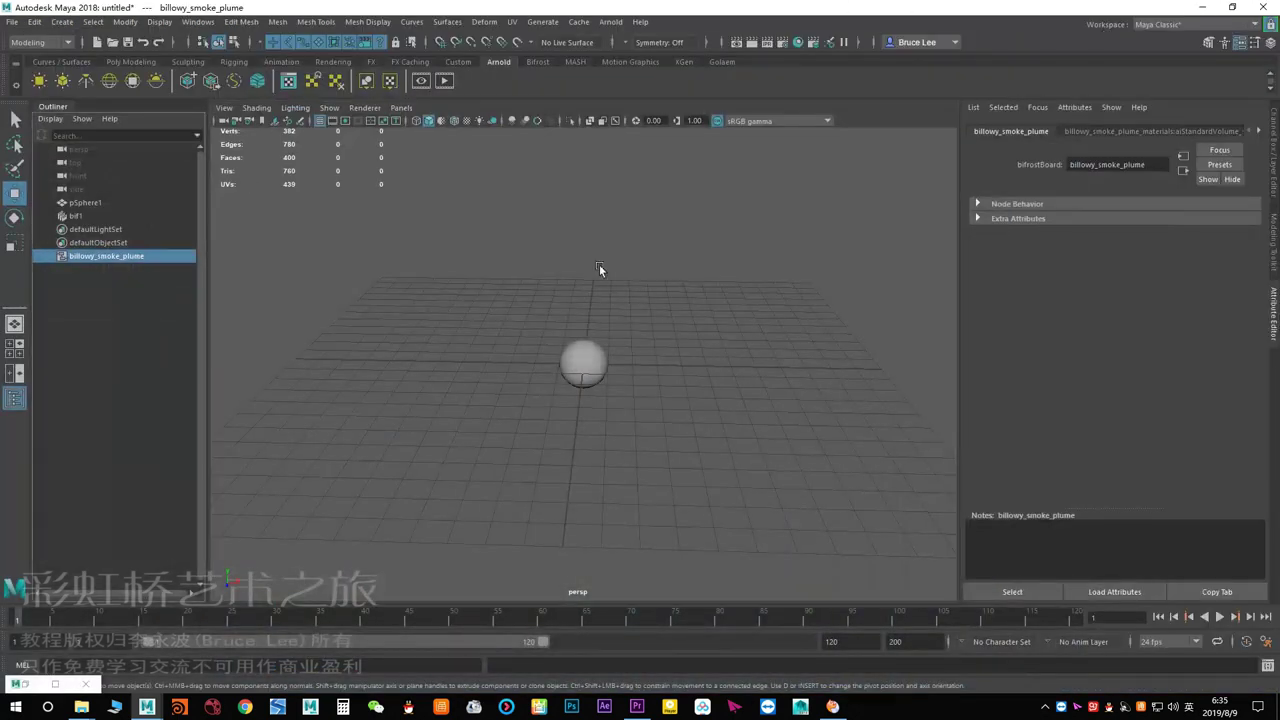
Set the sphere's Radius to 1 and Axis Segments to 33 in the Channel Box.
click(1111, 219)
key(ctrl+a)
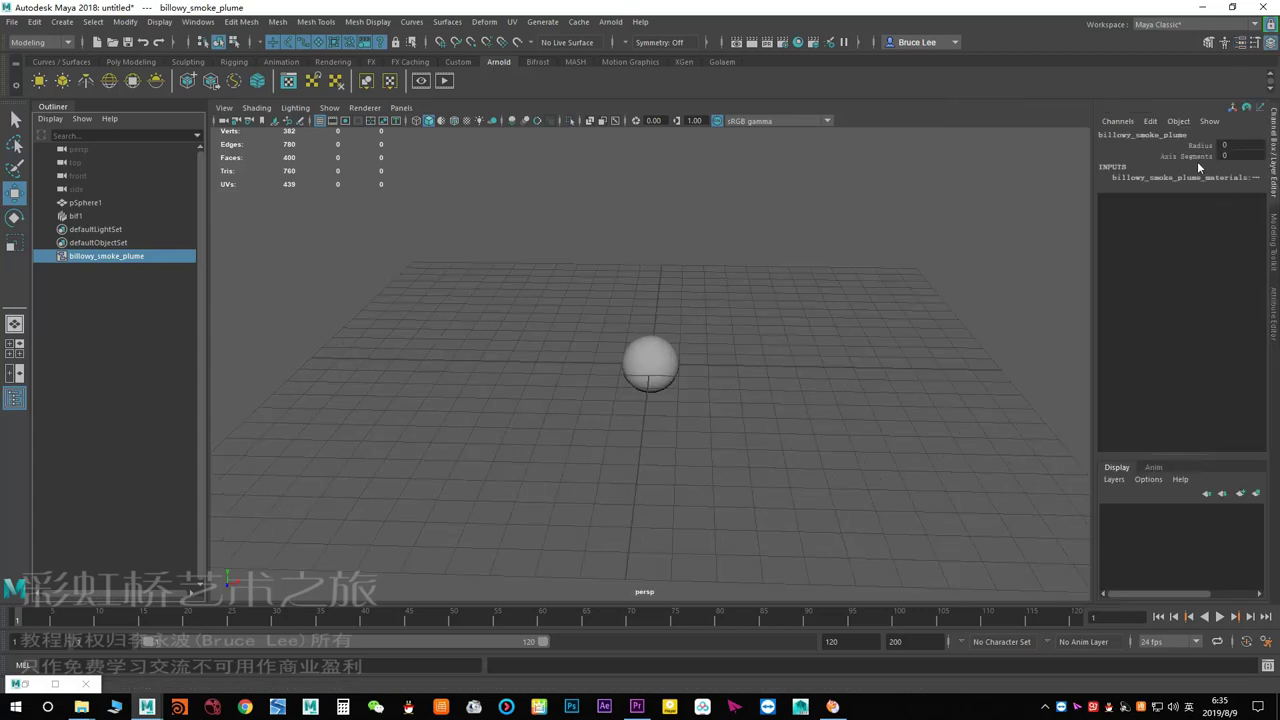
double_click(1238, 146)
text(1)
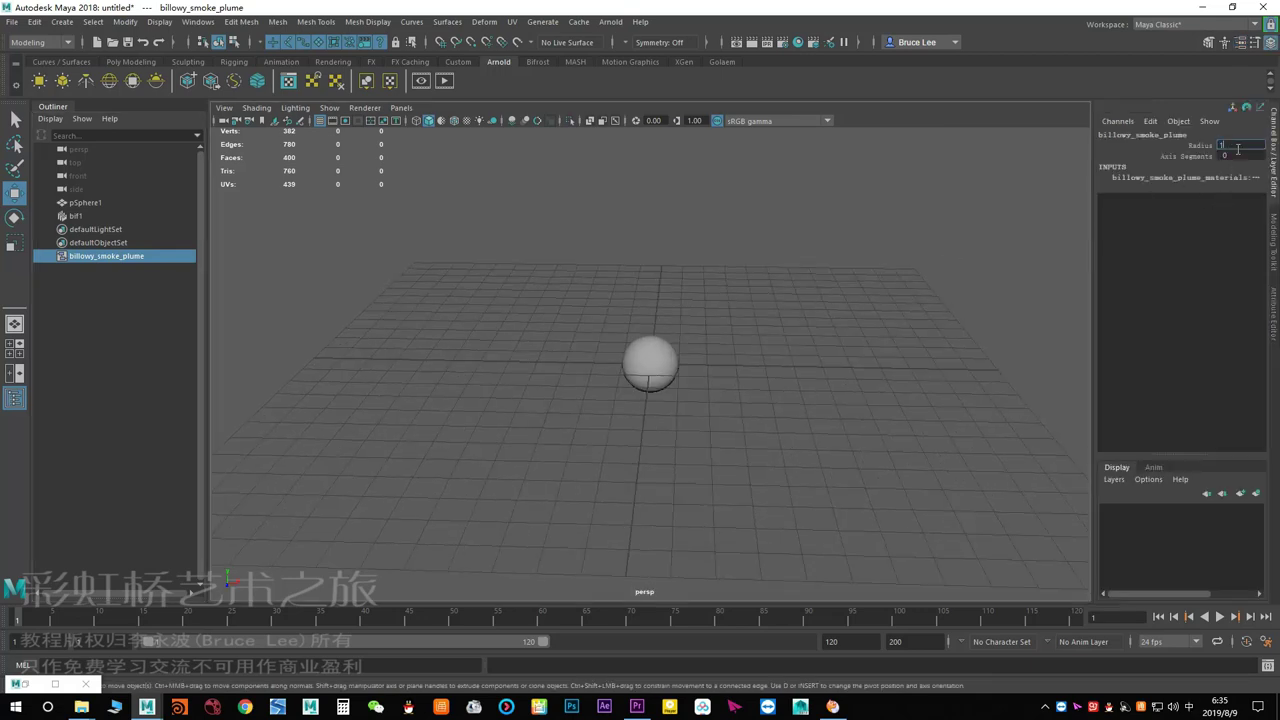
double_click(1238, 156)
key(Return)
Move the camera closer, advance to a later frame, and reopen the Bifrost graph.
mouse_move(689, 318)
alt+right_down()
mouse_move(738, 343)
mouse_move(728, 351)
mouse_move(794, 329)
alt+right_up()
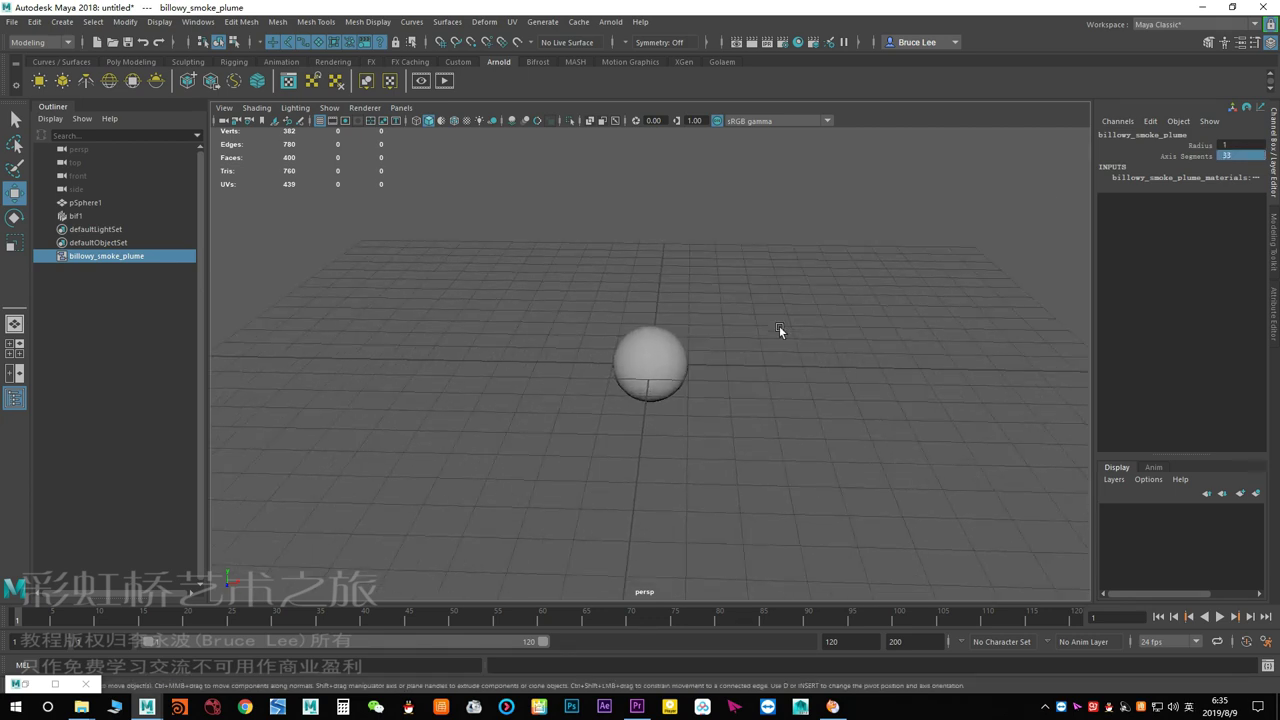
key(alt+v)
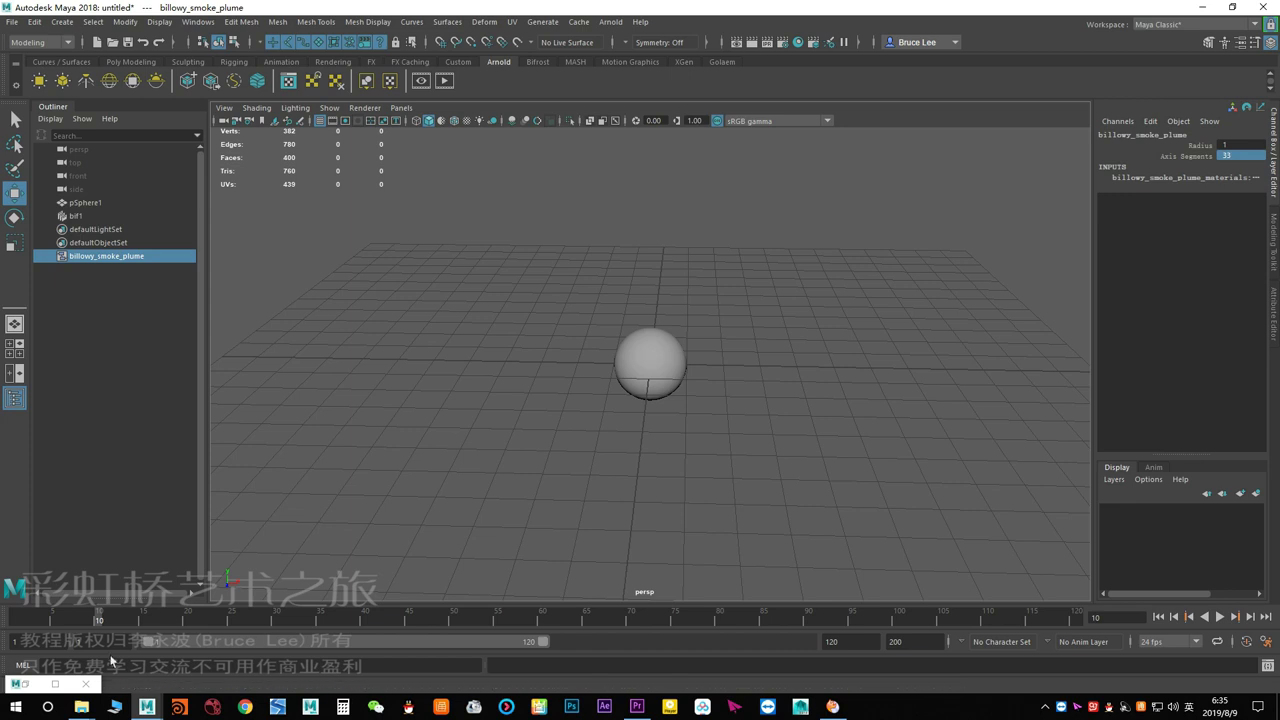
click(55, 684)
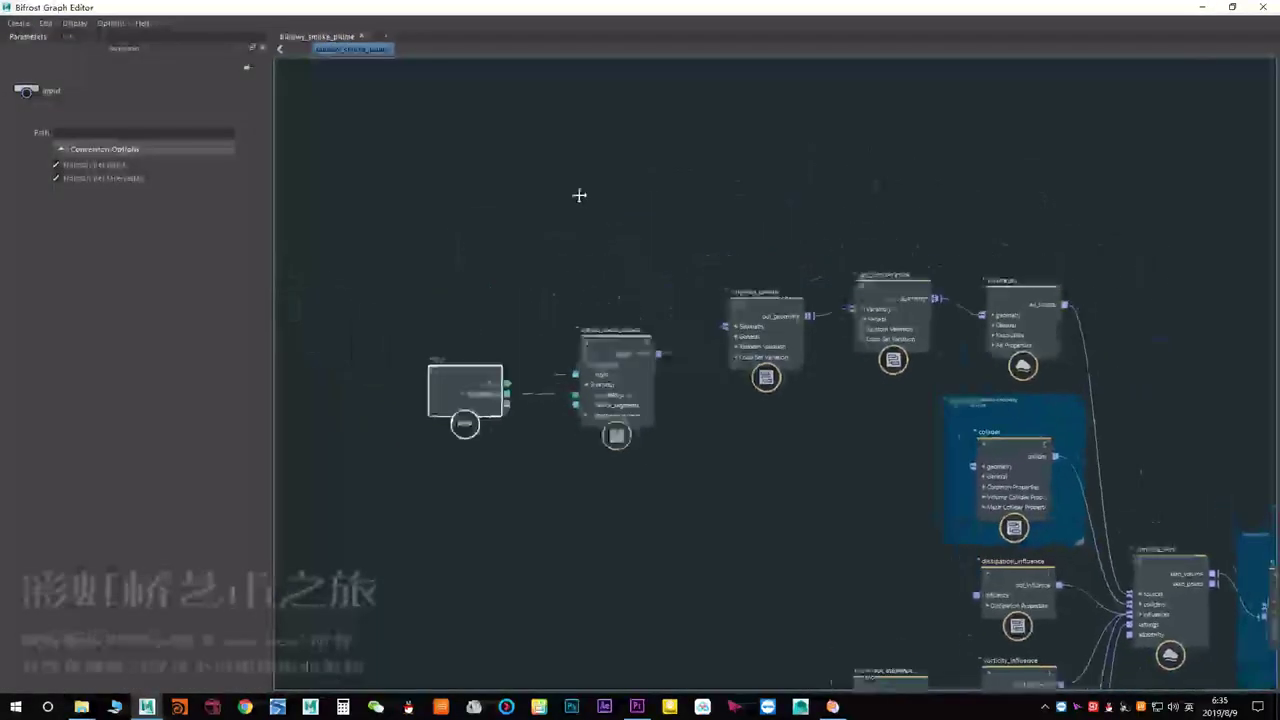
Close the graph editor and start a new scene without saving the old one.
click(589, 253)
scroll(589, 253, down, 3)
scroll(589, 253, down, 3)
click(1259, 7)
key(ctrl+n)
click(637, 354)
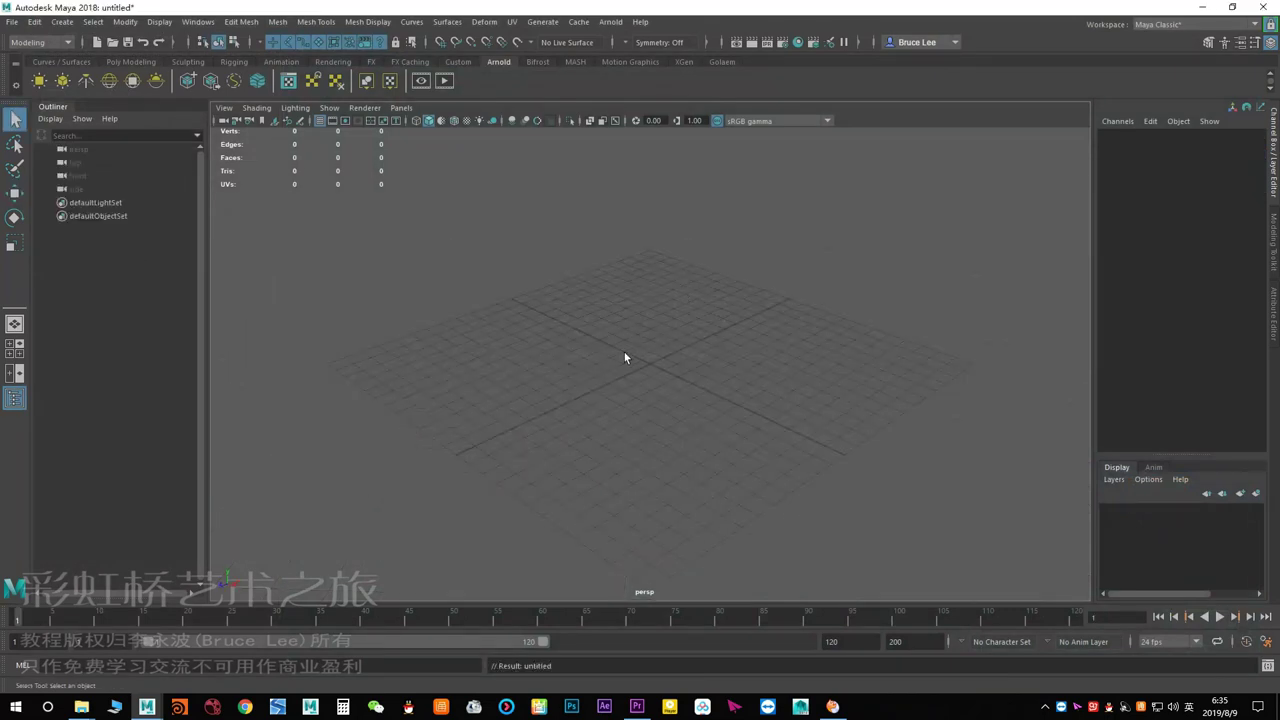
Create a polygon sphere and a new Bifrost graph in the Bifrost Graph Editor.
shift+right_click(651, 329)
click(716, 329)
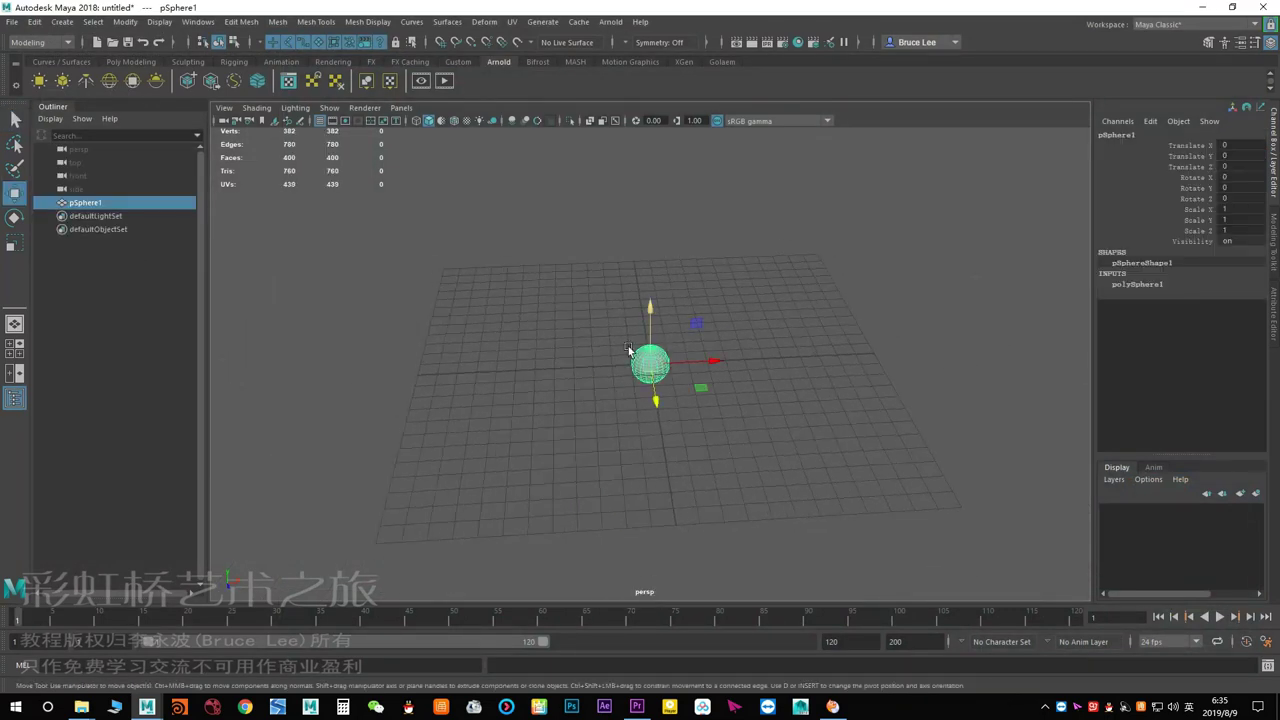
click(198, 21)
click(236, 209)
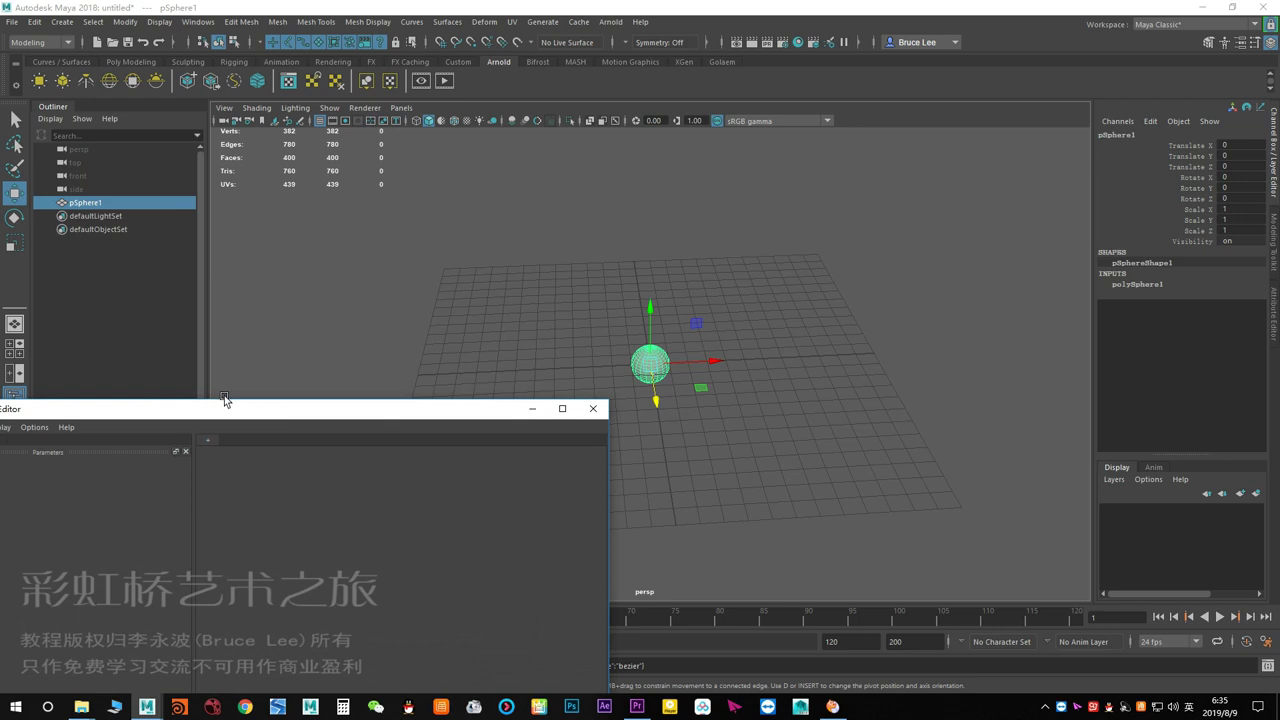
click(530, 244)
Maximize the graph editor, move the input node left, and search nodes for 'ba'.
double_click(599, 212)
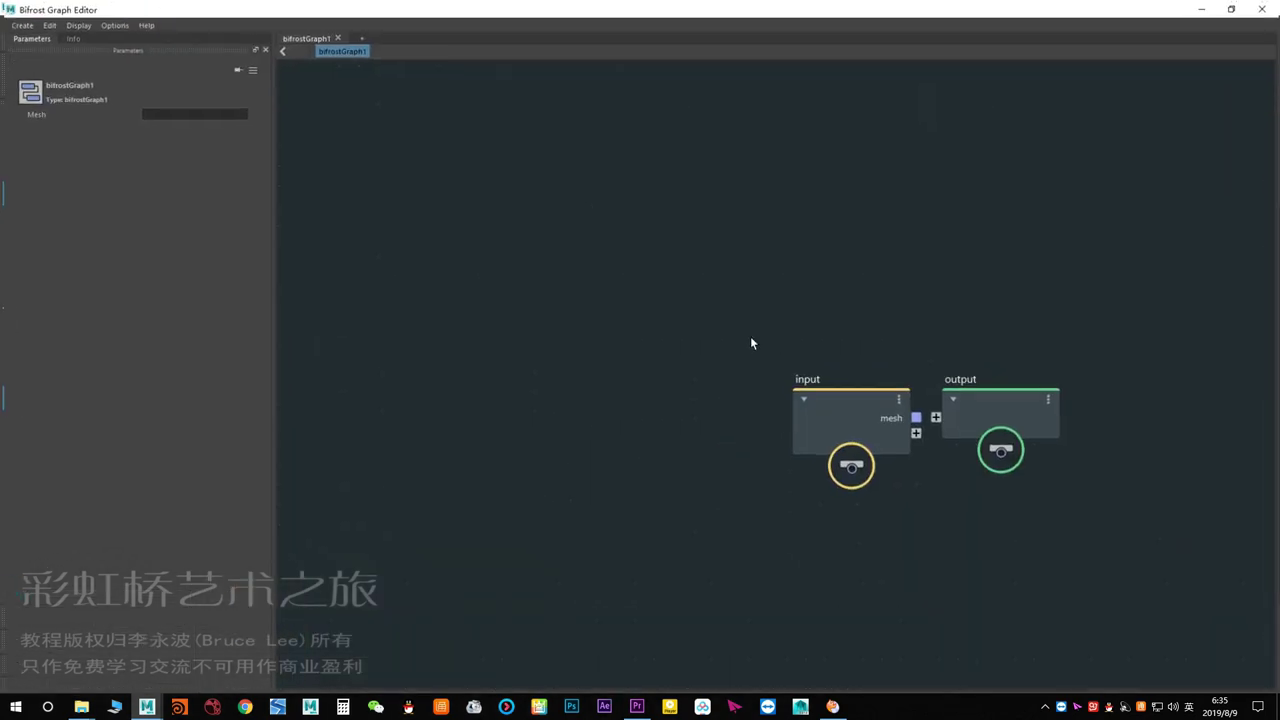
drag(830, 410, 513, 373)
key(Tab)
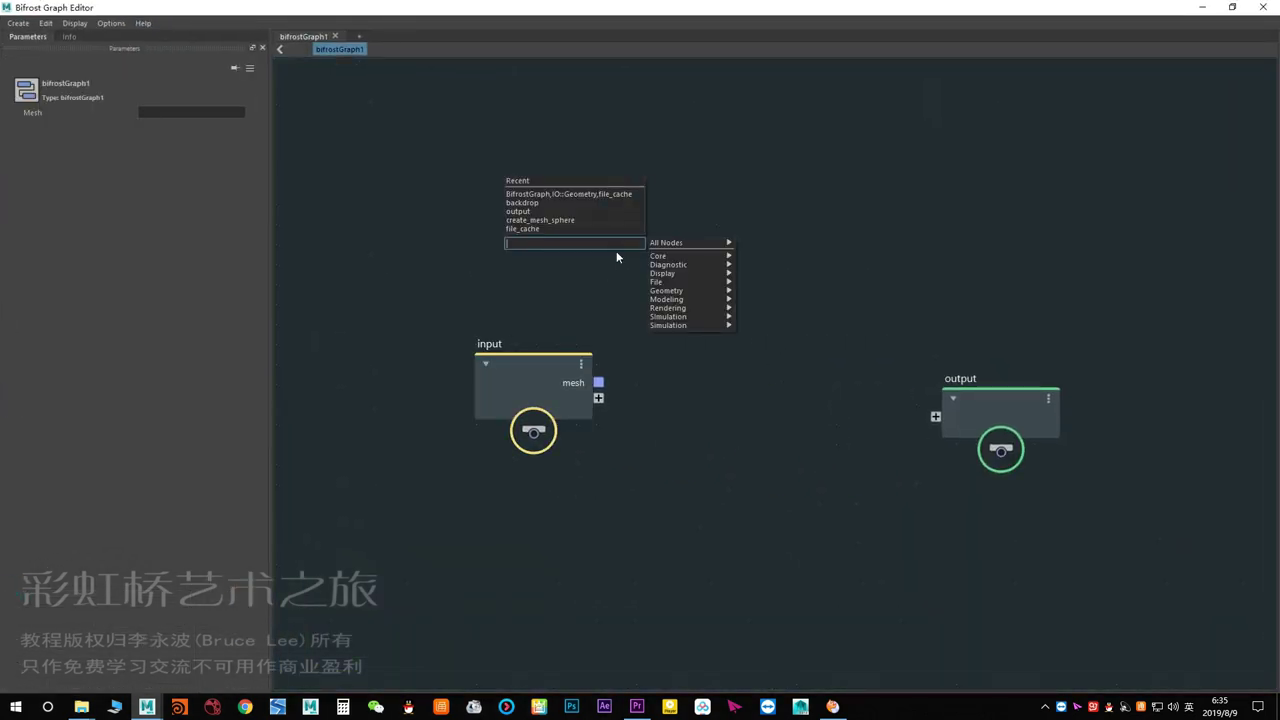
key(Escape)
key(Tab)
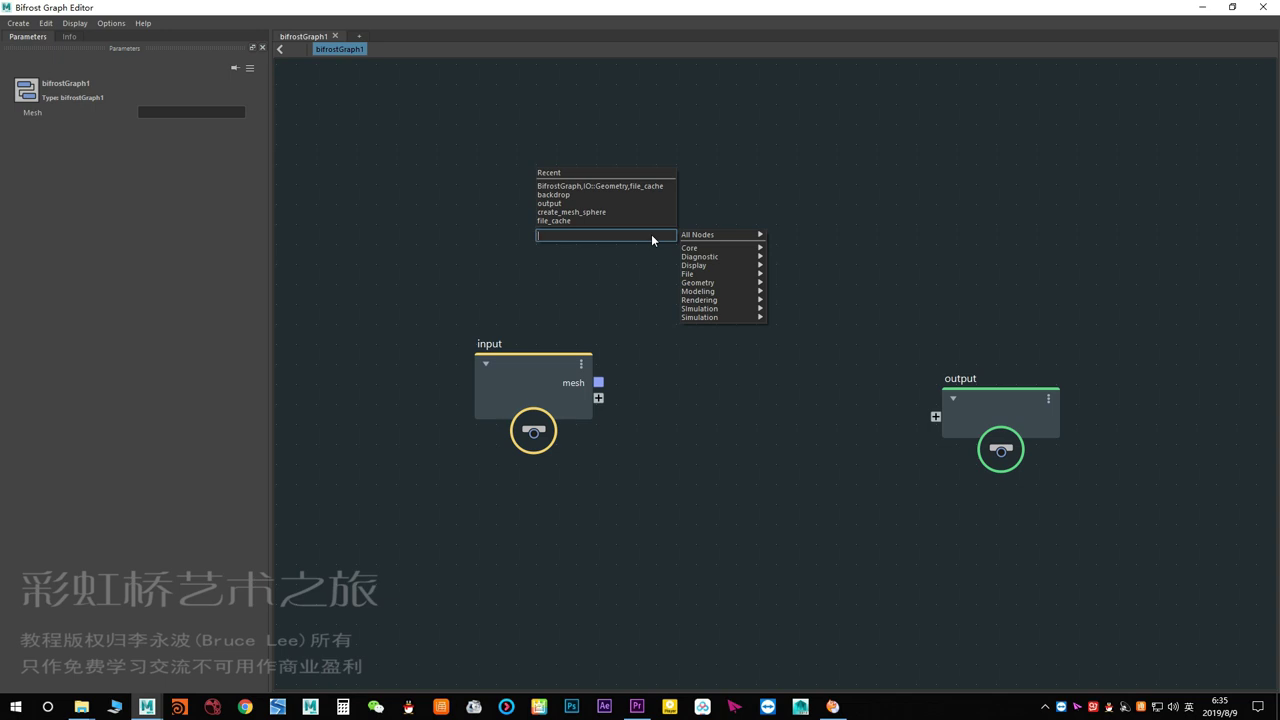
text(ba)
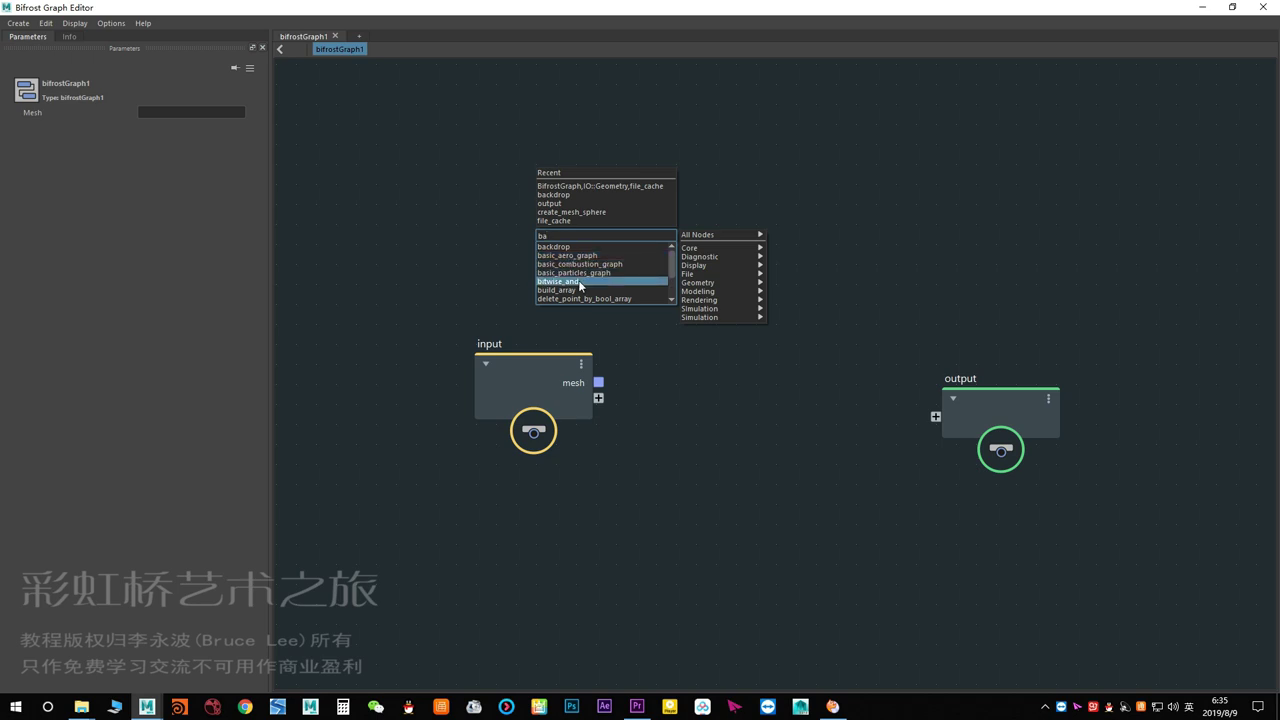
Try a basic_particles_graph node, delete it, and add basic_aero_graph instead.
click(589, 273)
scroll(700, 270, up, 1)
scroll(700, 275, up, 2)
scroll(700, 275, down, 2)
key(Delete)
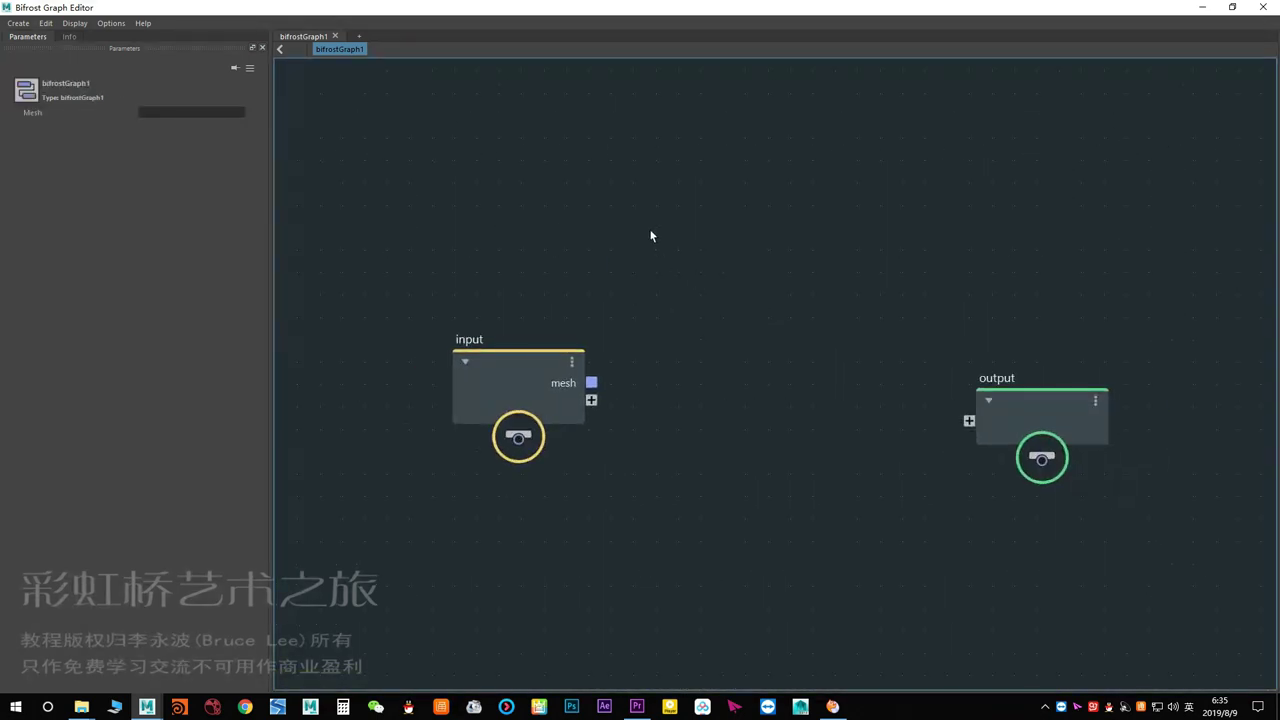
key(Tab)
click(665, 258)
Explode the basic_aero_graph compound into its individual nodes.
drag(665, 258, 702, 256)
right_click(690, 250)
click(675, 252)
right_click(672, 254)
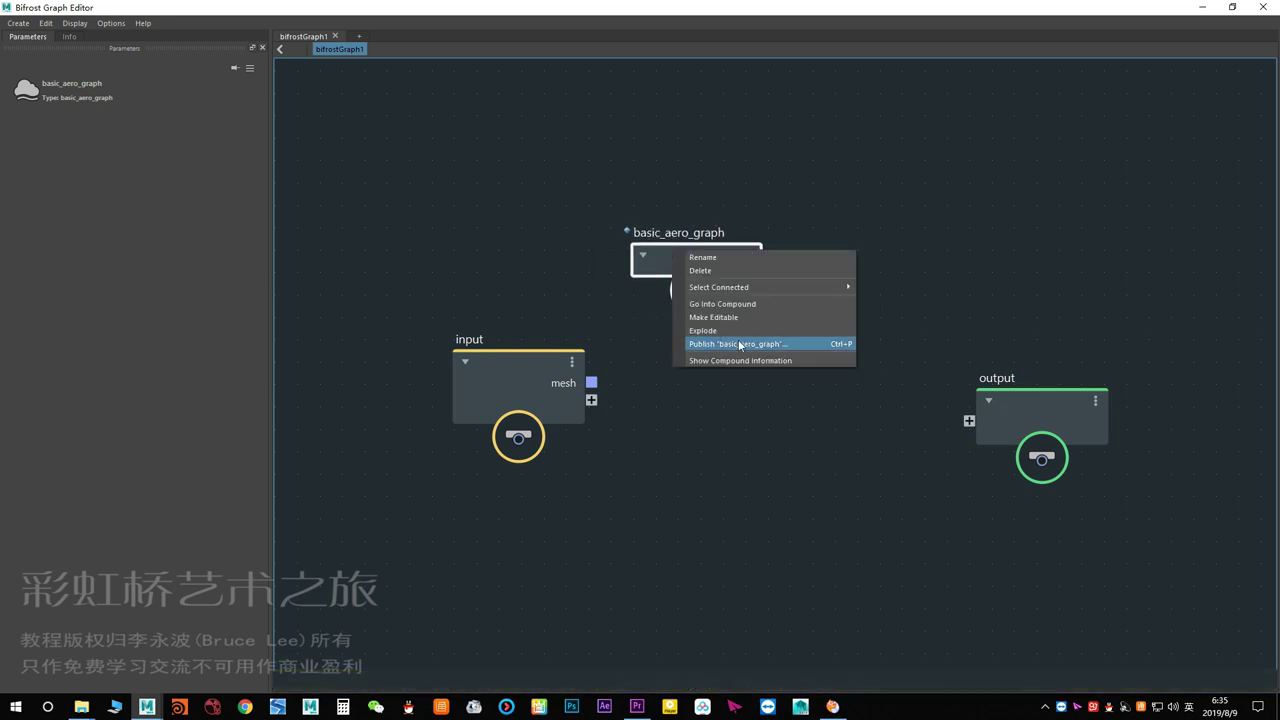
click(708, 331)
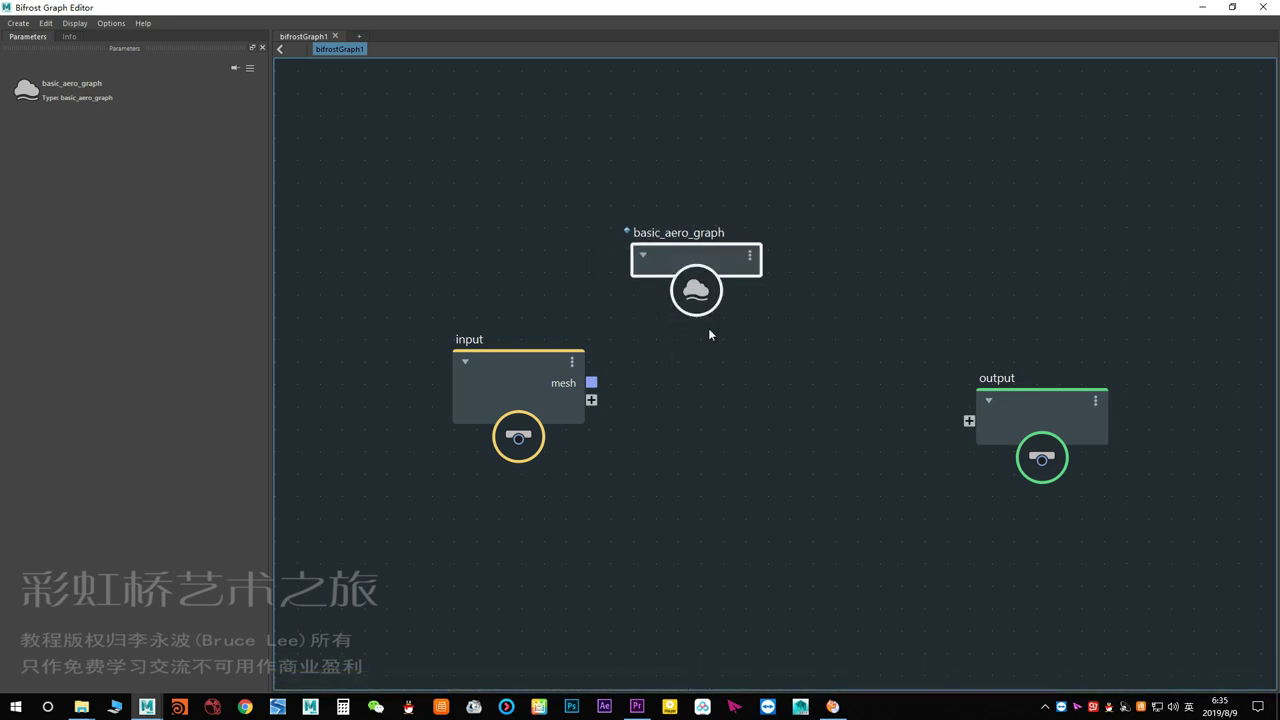
Move the input node clear and connect its mesh to source_air's geometry.
scroll(560, 240, down, 1)
drag(505, 340, 445, 340)
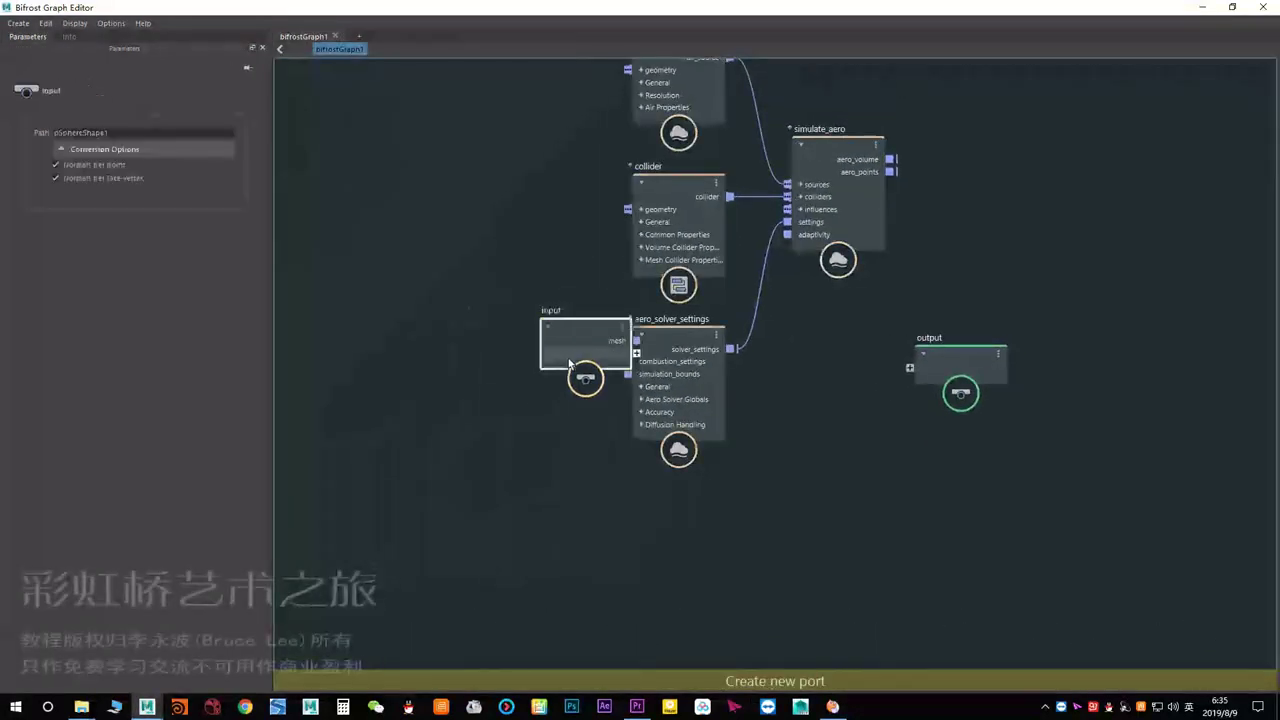
key(a)
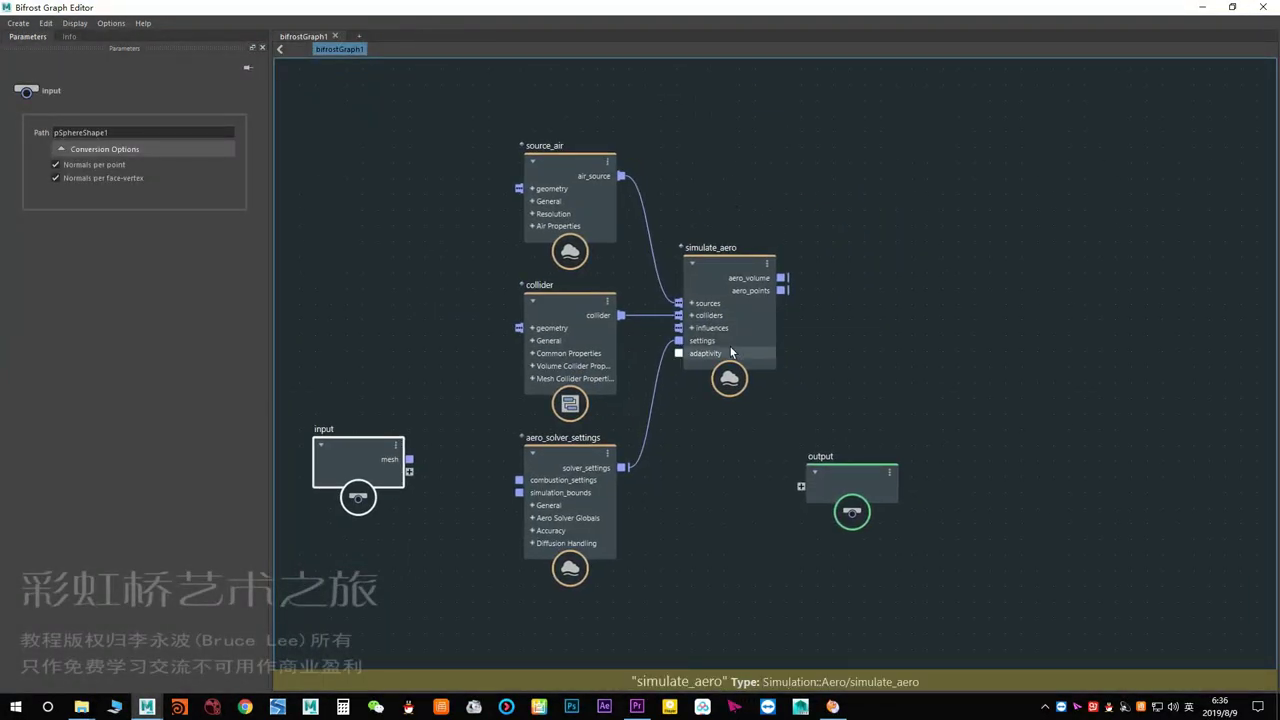
click(443, 319)
middle_drag(443, 319, 528, 310)
click(470, 452)
drag(493, 451, 603, 181)
Connect simulate_aero's aero_volume output to the output node.
middle_drag(555, 323, 450, 300)
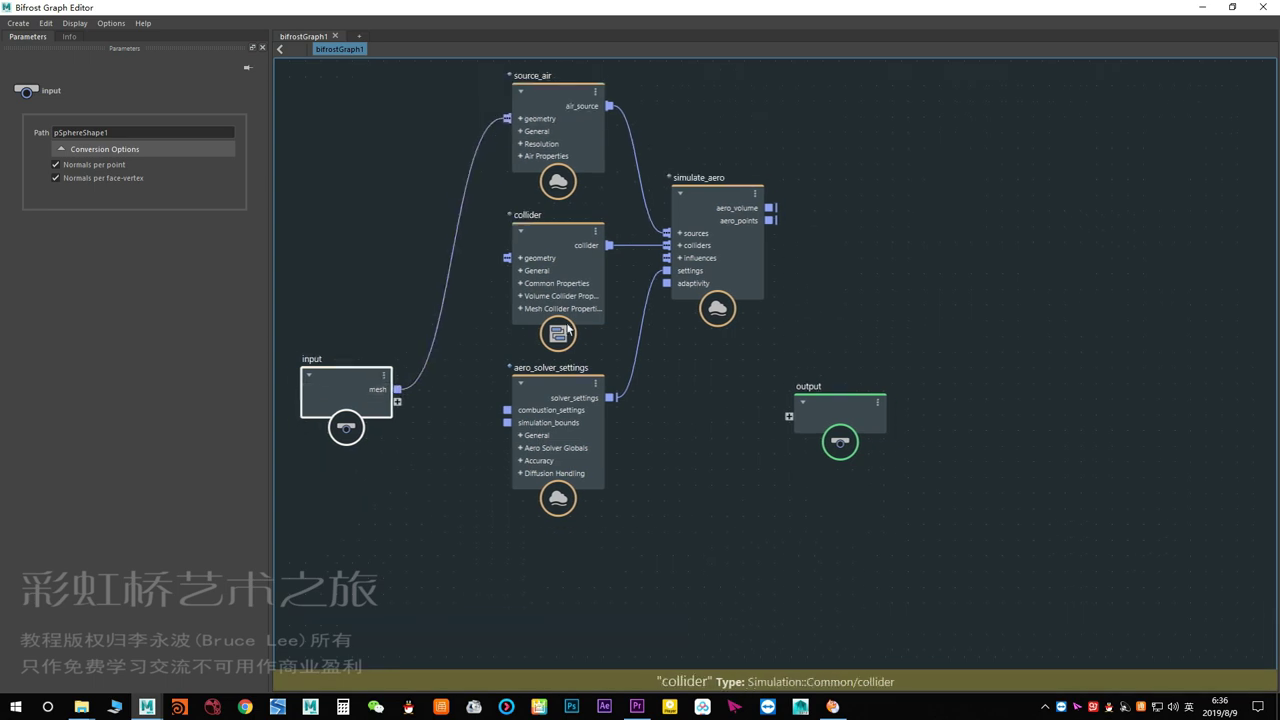
drag(840, 415, 1116, 331)
middle_drag(1116, 331, 857, 271)
scroll(632, 297, up, 1)
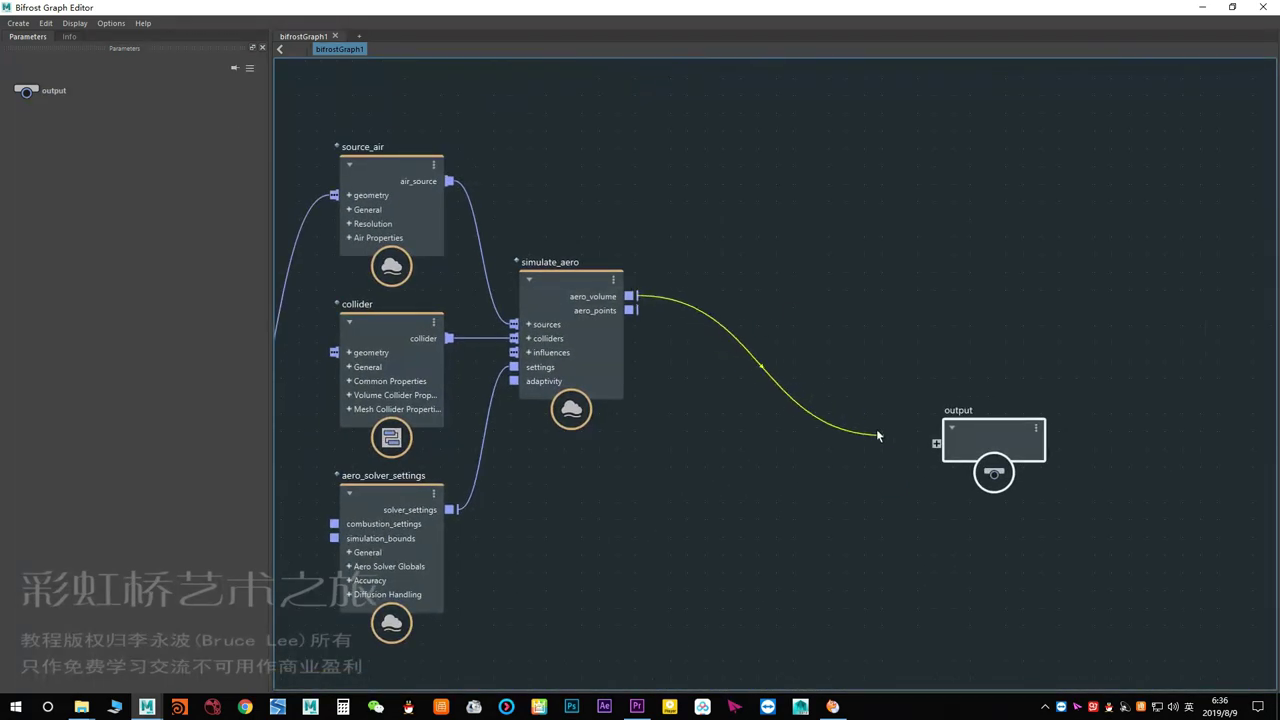
drag(632, 296, 935, 444)
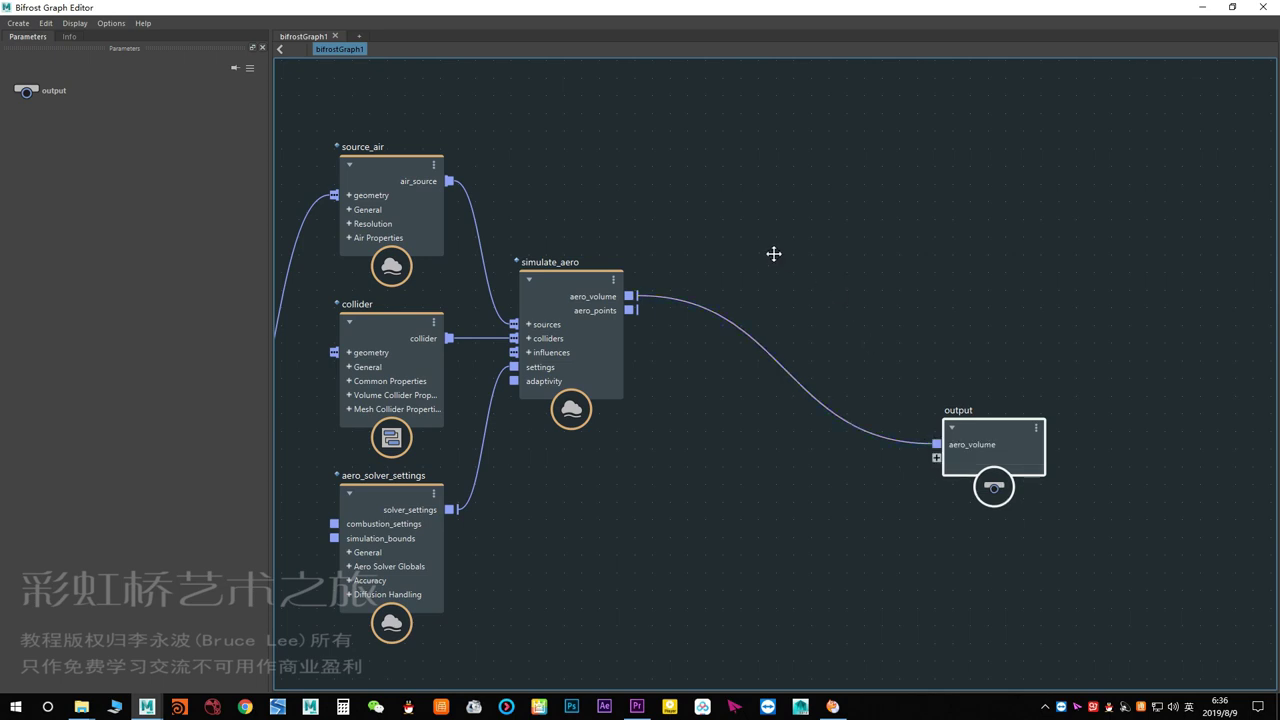
middle_drag(773, 253, 773, 259)
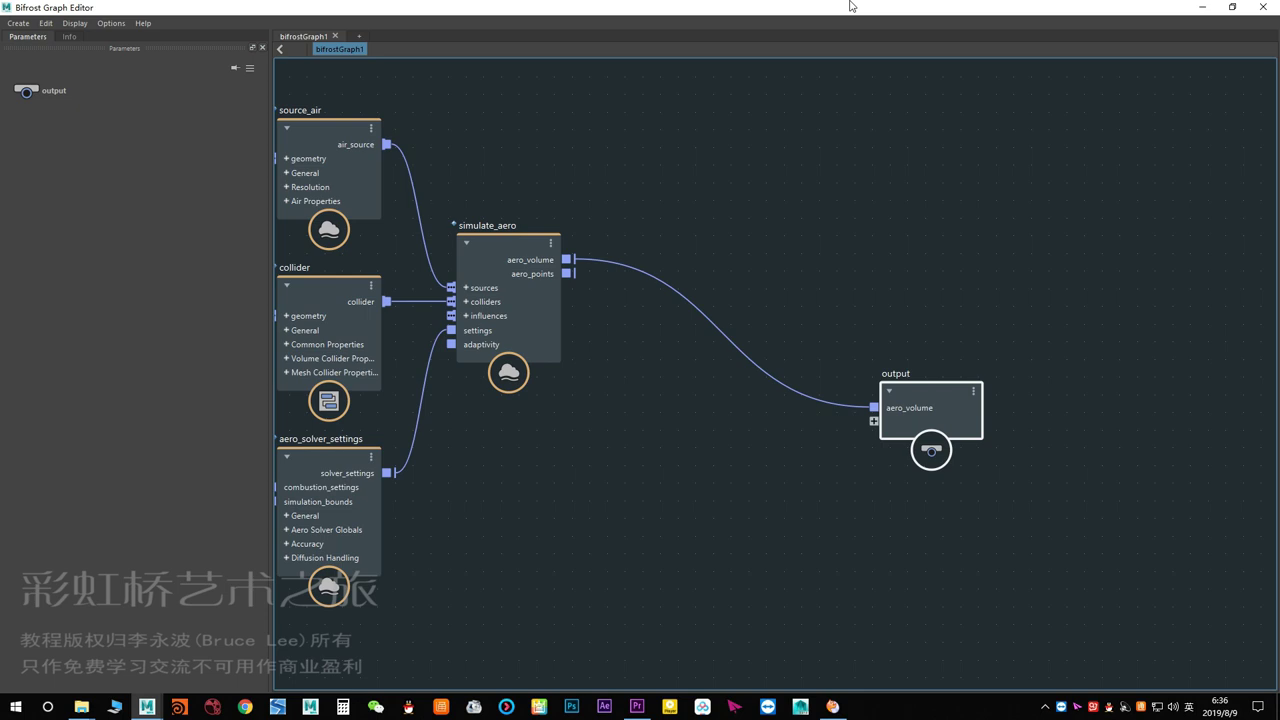
middle_drag(653, 330, 705, 338)
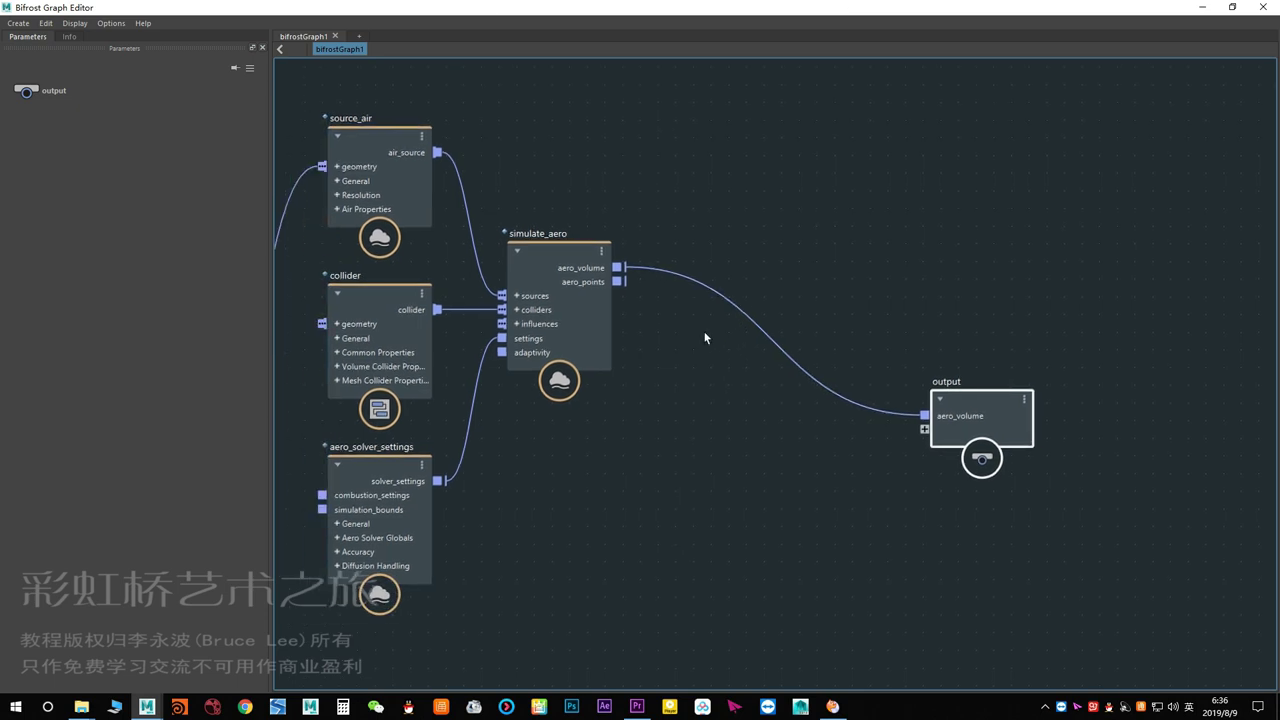
scroll(705, 338, up, 1)
right_click(735, 300)
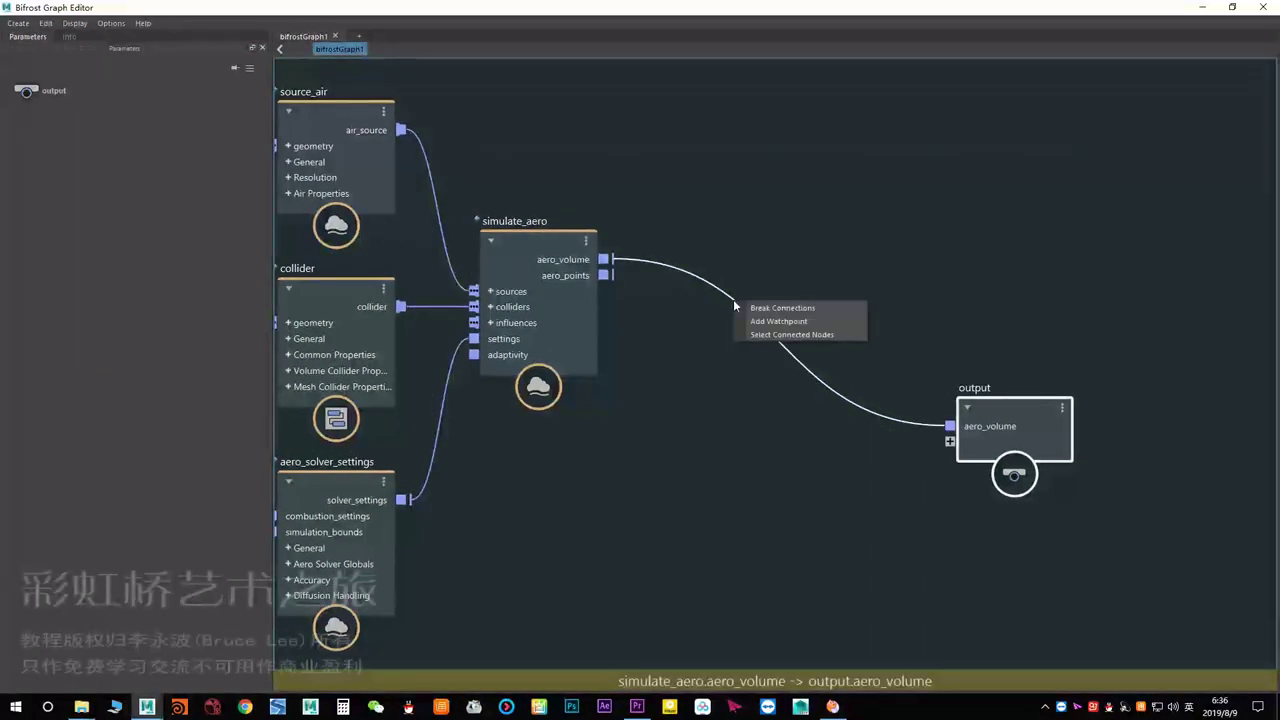
click(780, 321)
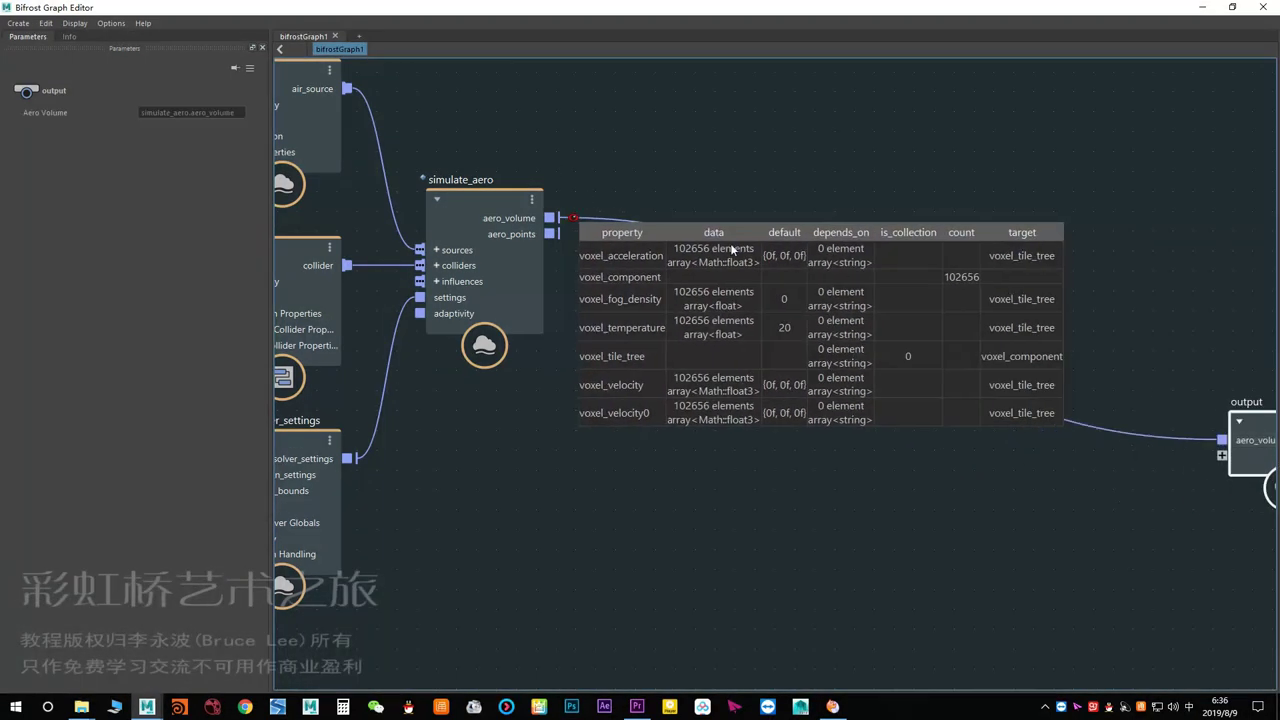
scroll(557, 220, up, 2)
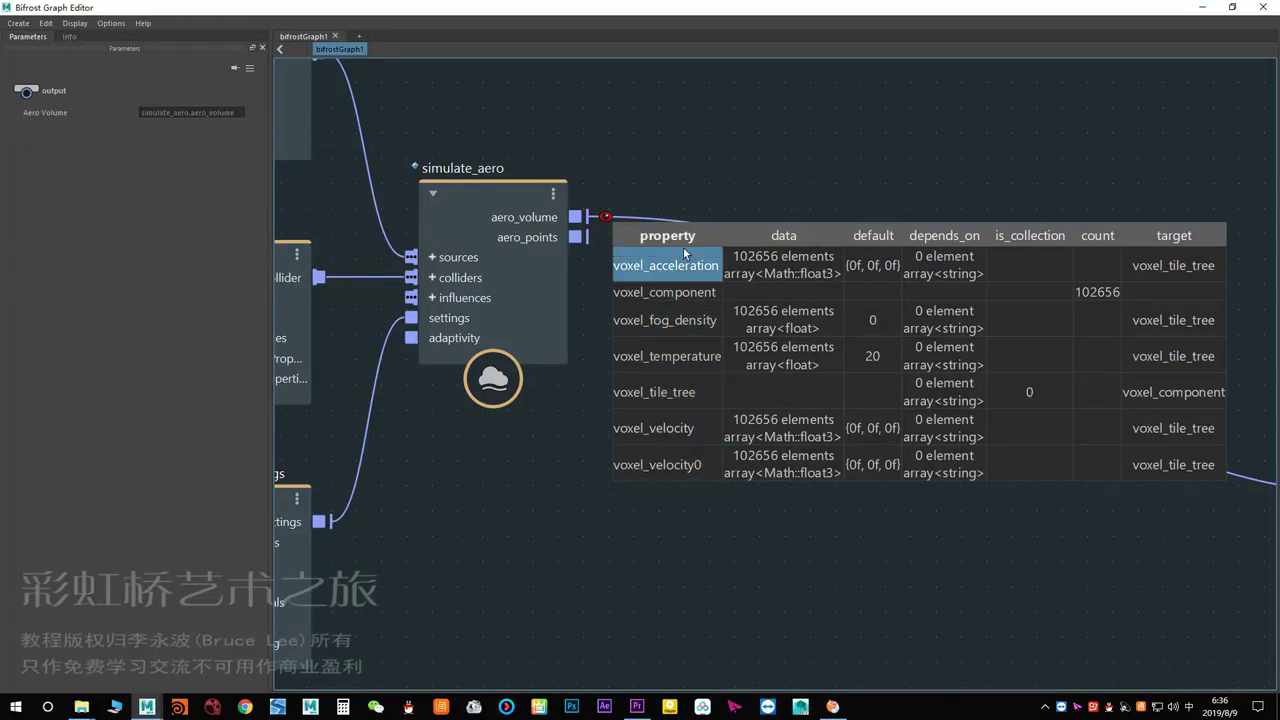
middle_drag(666, 523, 634, 392)
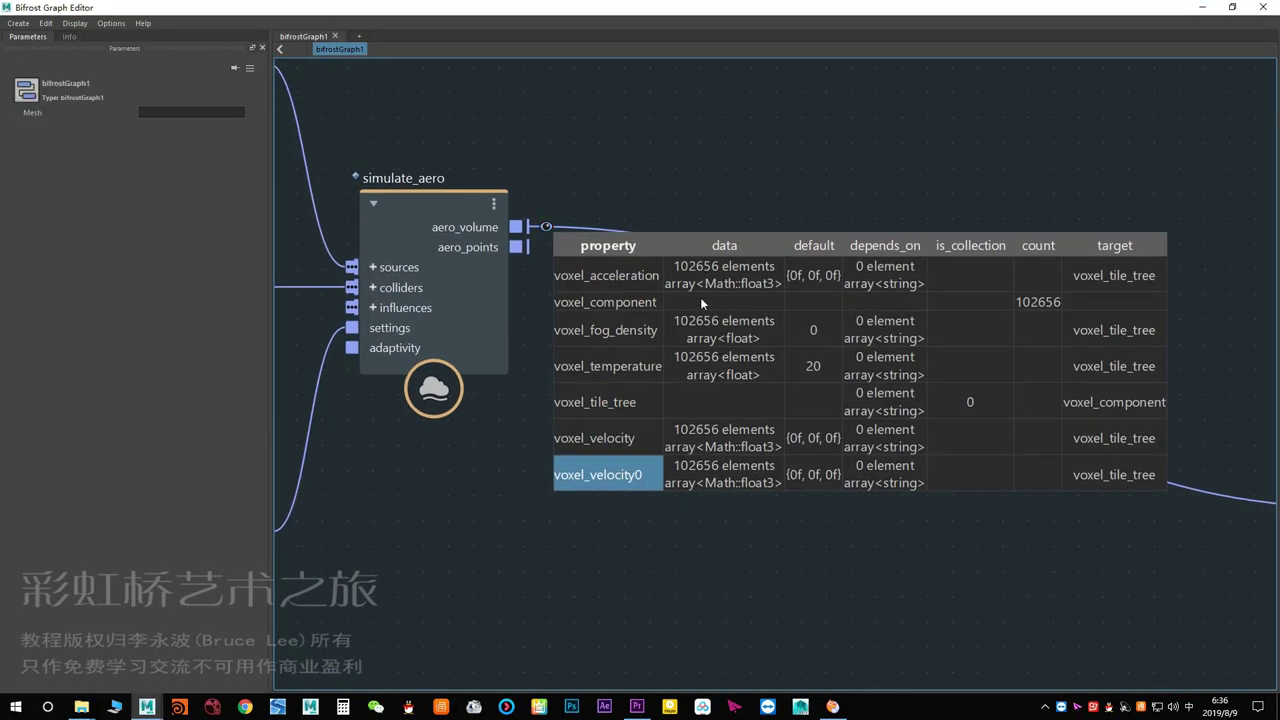
scroll(733, 428, up, 1)
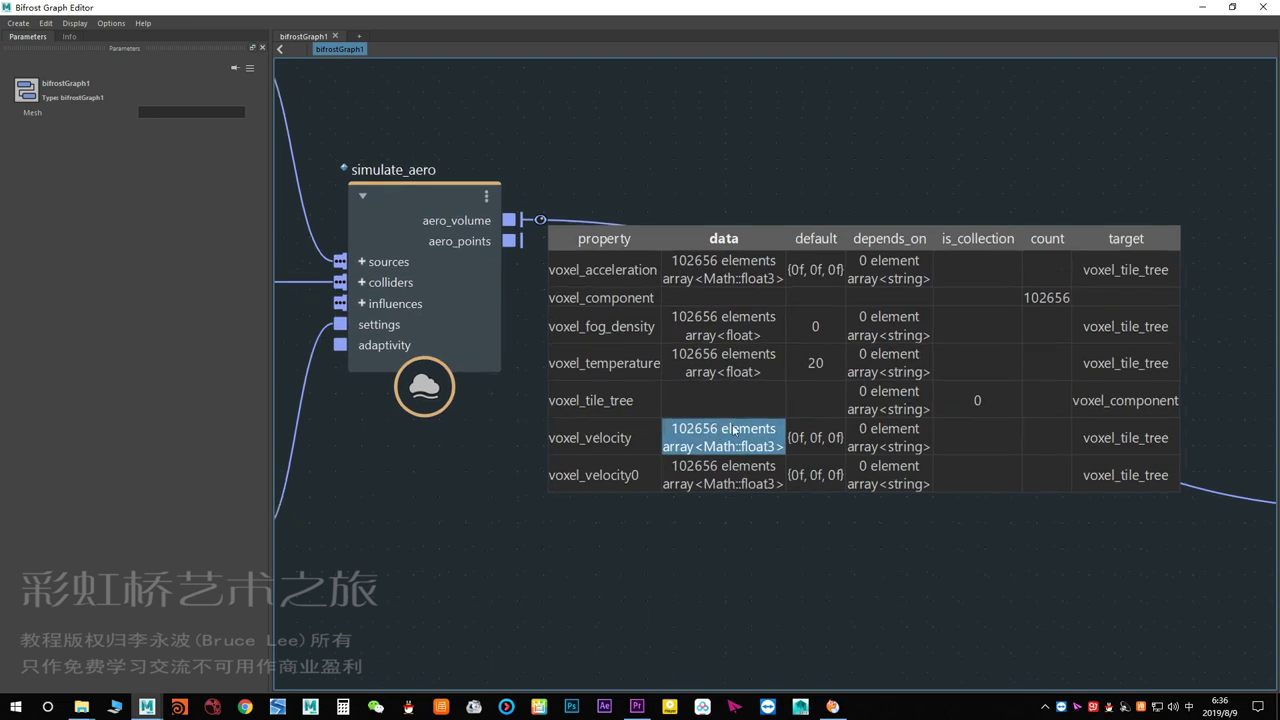
scroll(733, 428, up, 1)
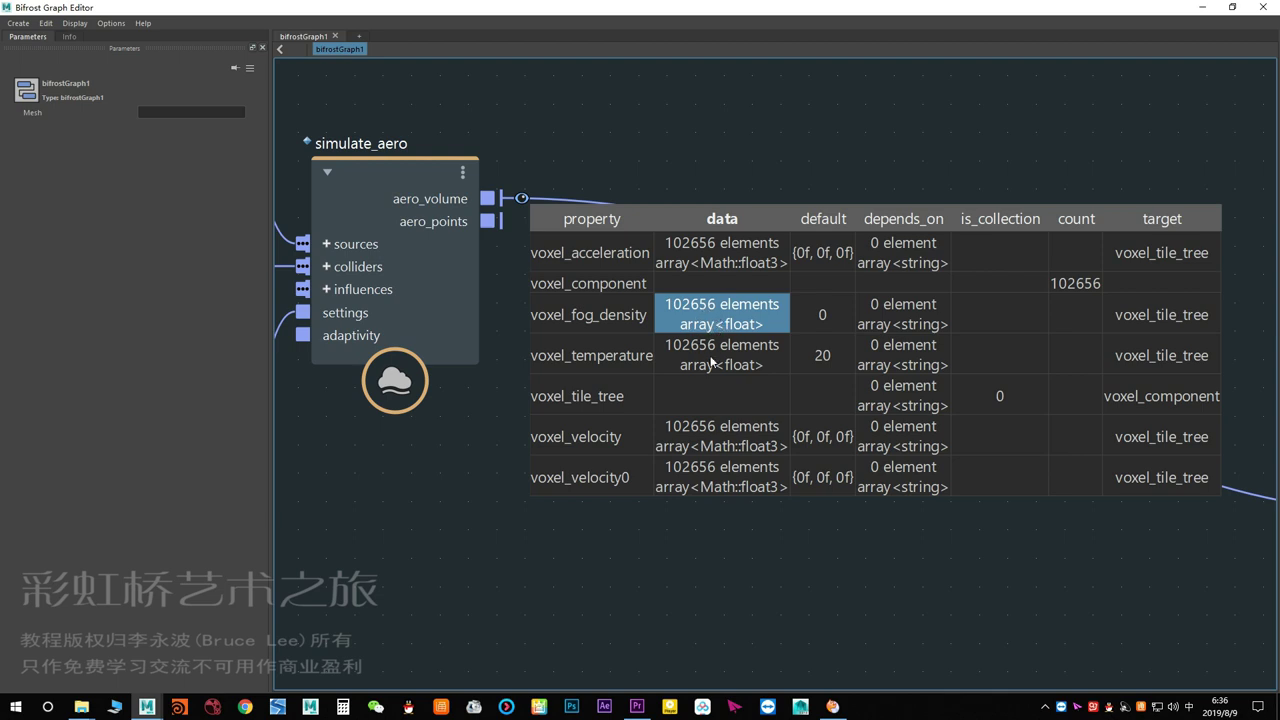
middle_drag(711, 362, 550, 353)
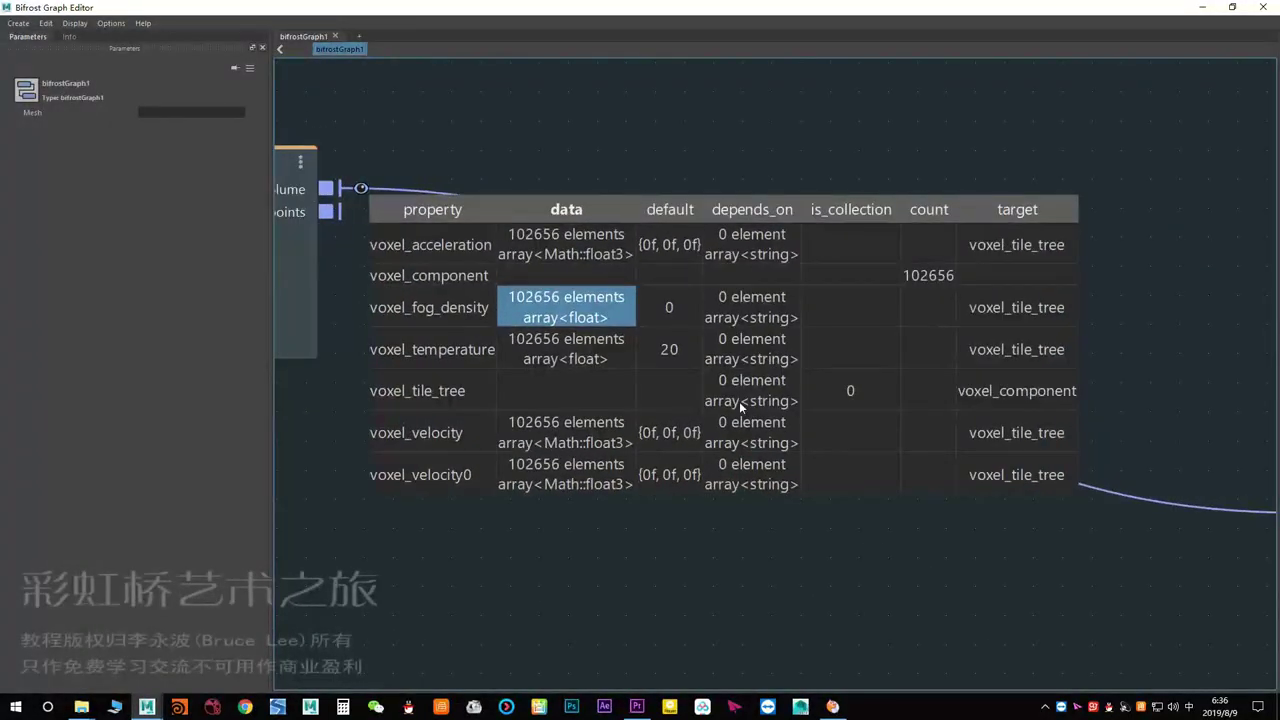
key(f)
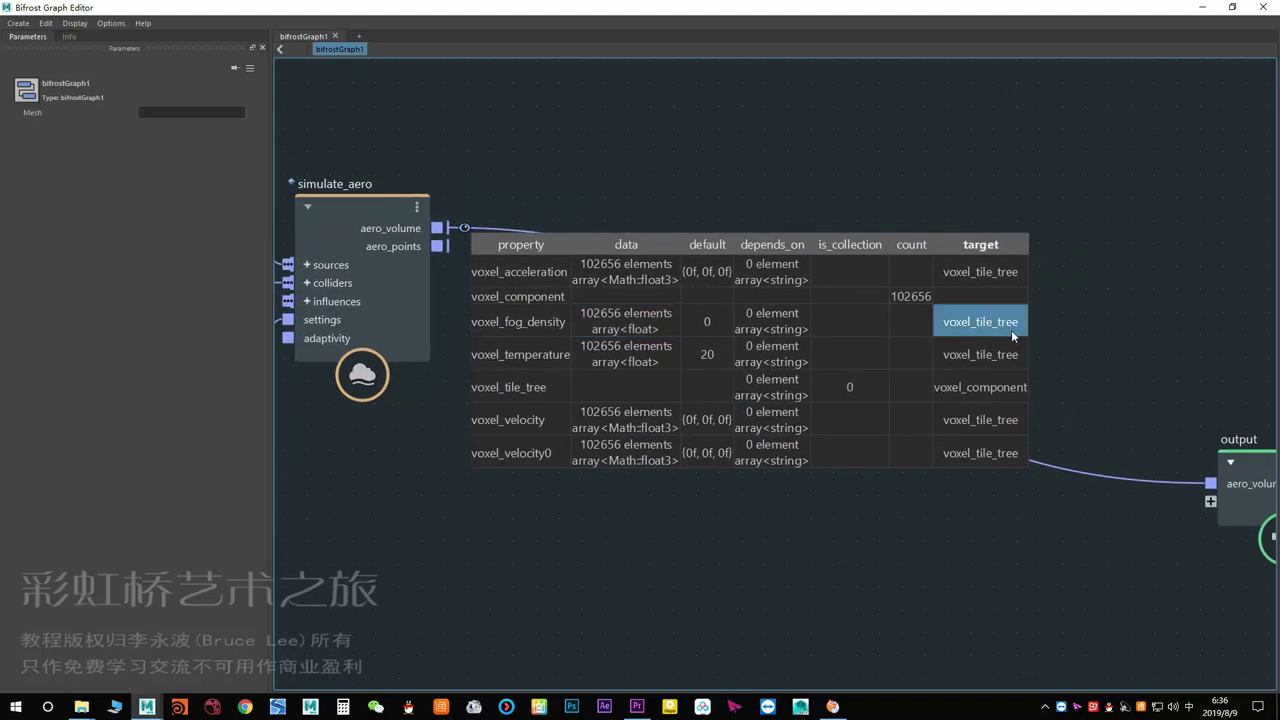
scroll(995, 488, down, 1)
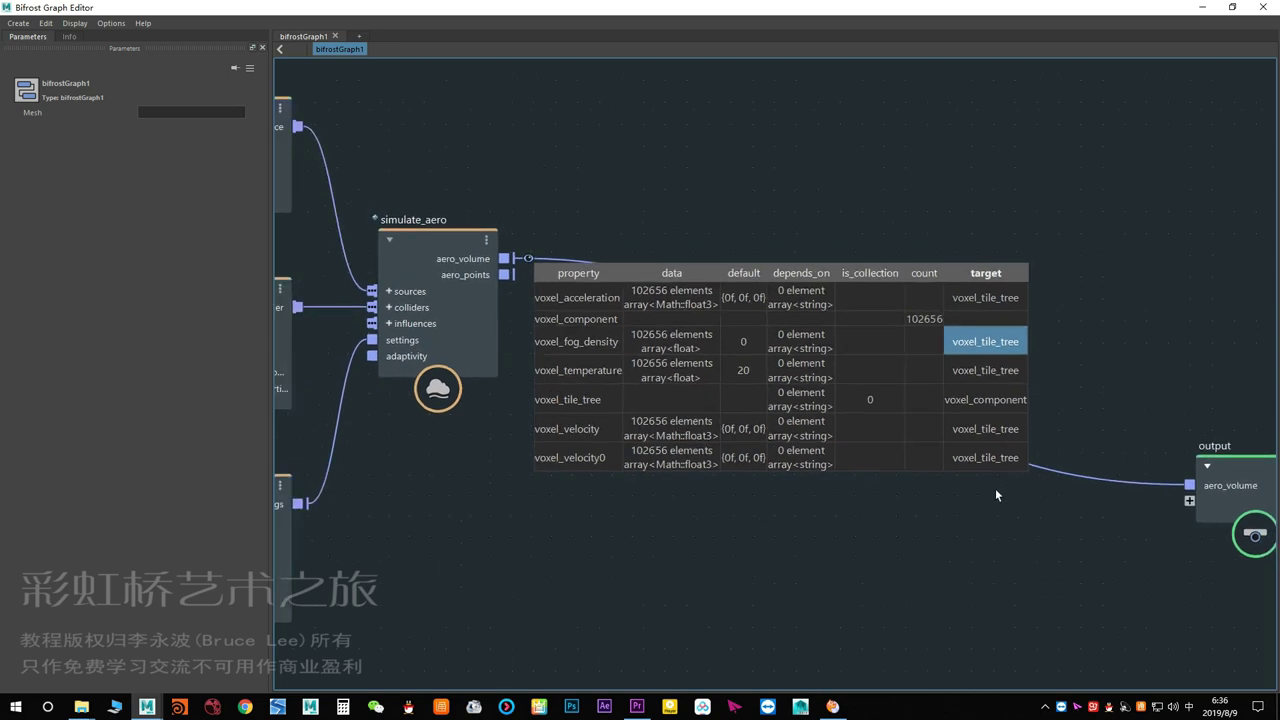
click(590, 431)
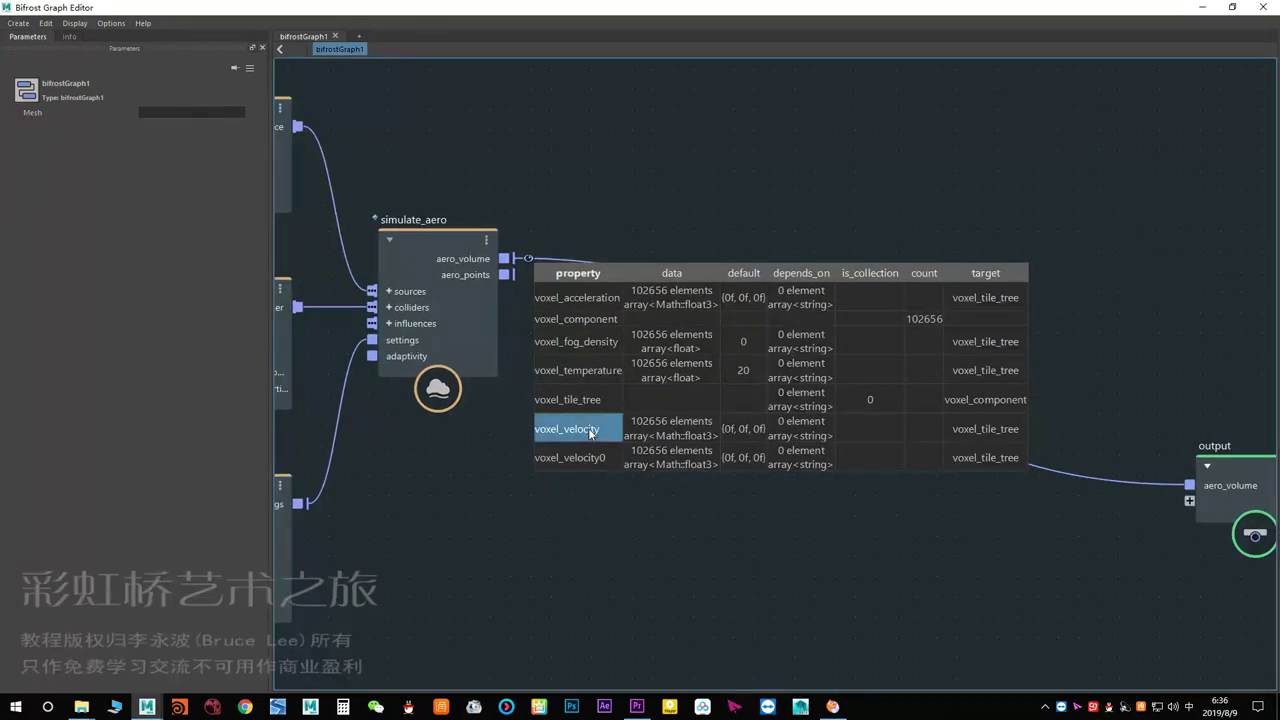
click(996, 434)
scroll(996, 460, up, 1)
click(970, 456)
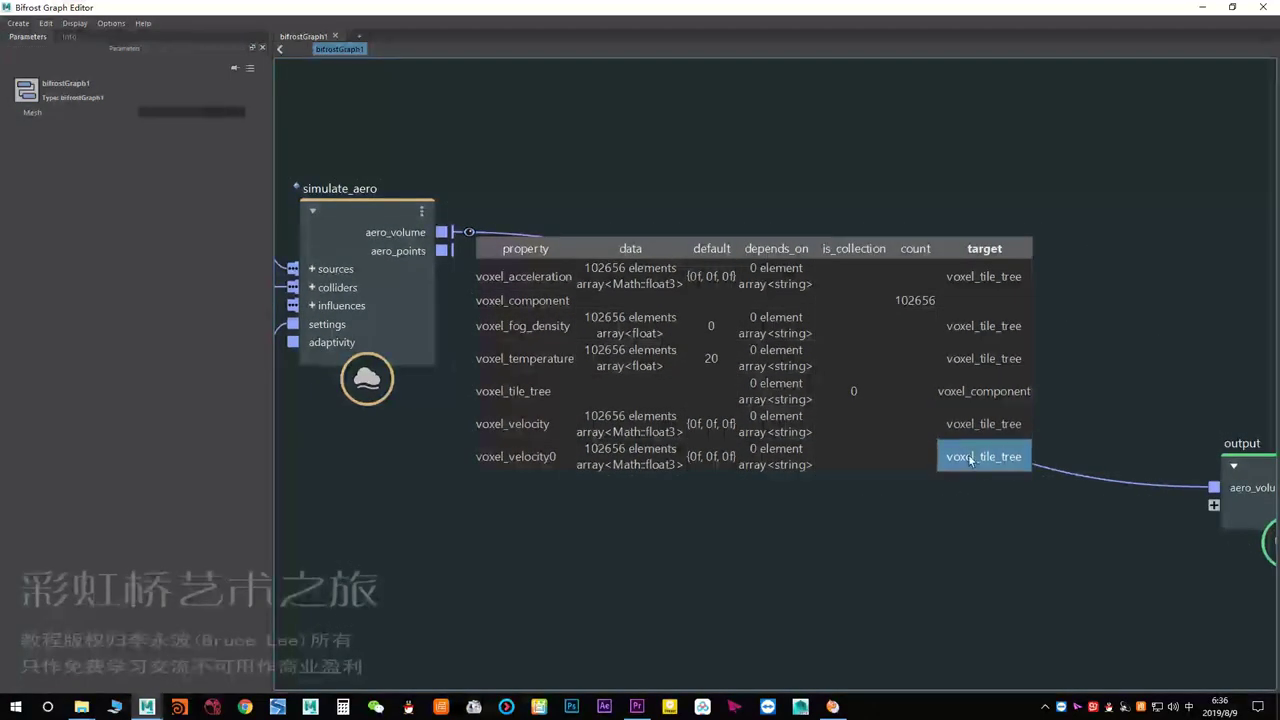
click(984, 422)
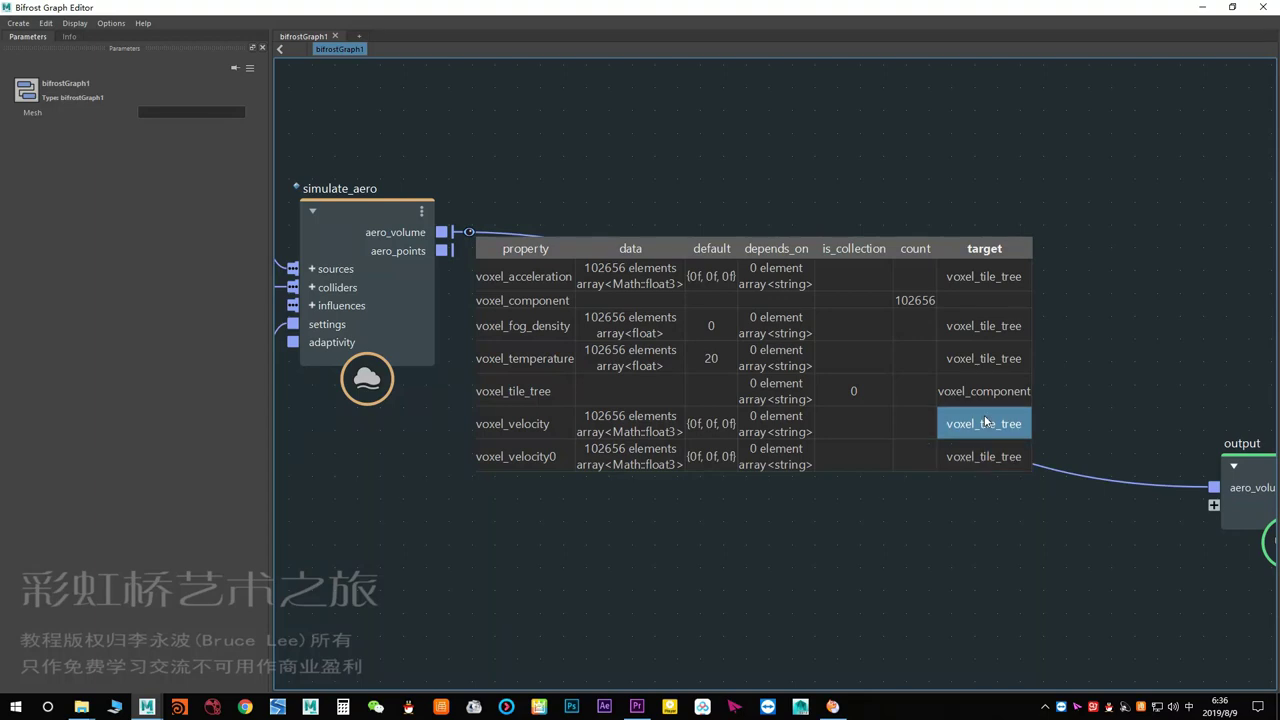
click(984, 391)
click(982, 424)
click(980, 456)
middle_drag(627, 568, 790, 543)
key(a)
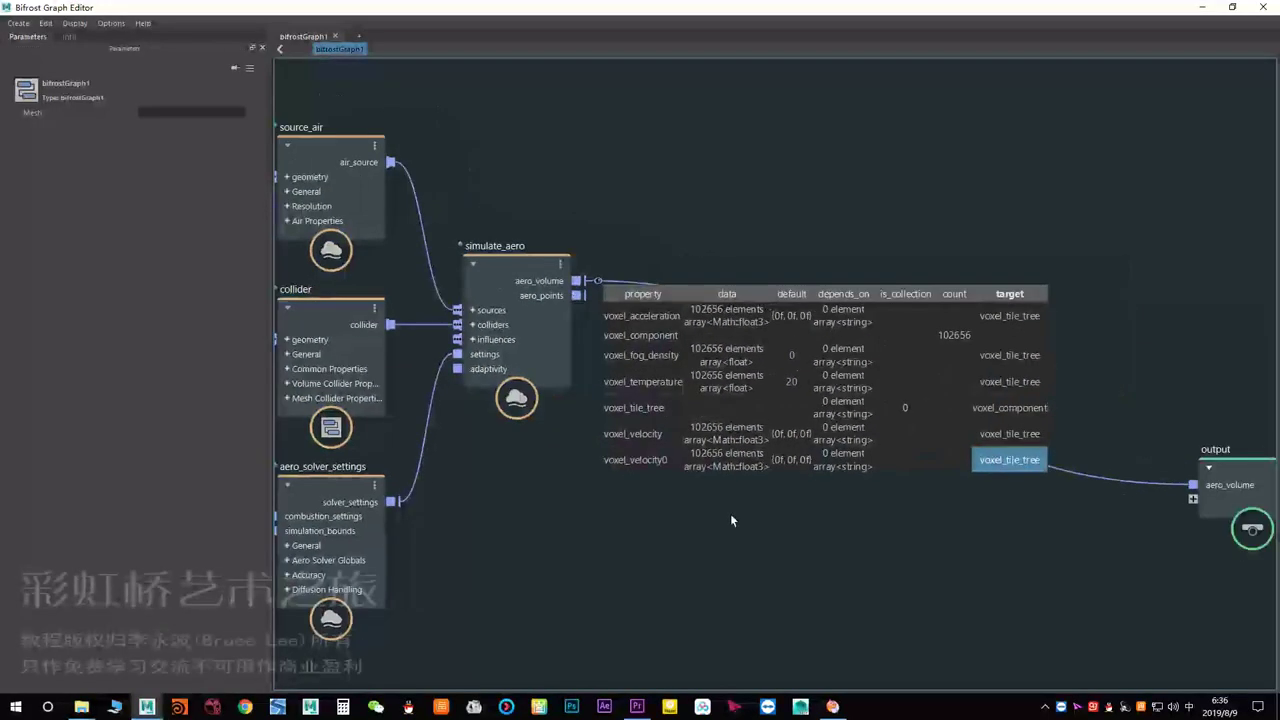
scroll(683, 460, up, 2)
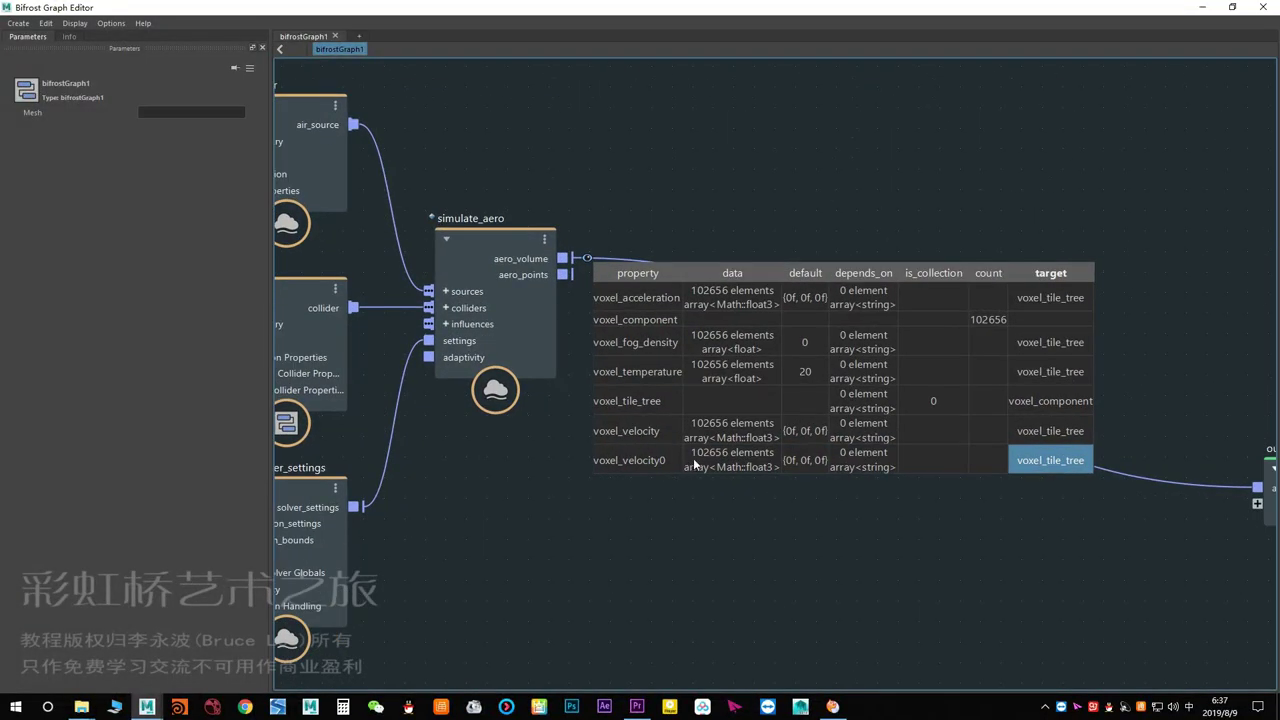
click(1045, 401)
click(1041, 431)
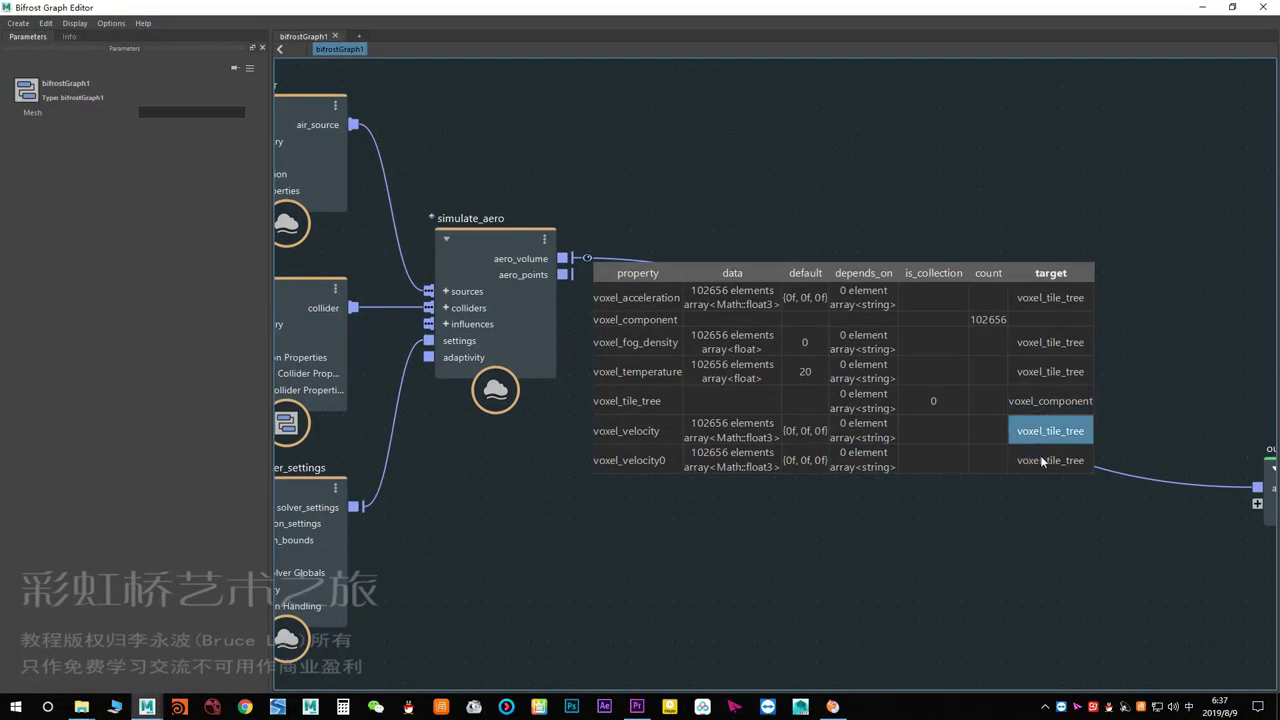
click(1040, 458)
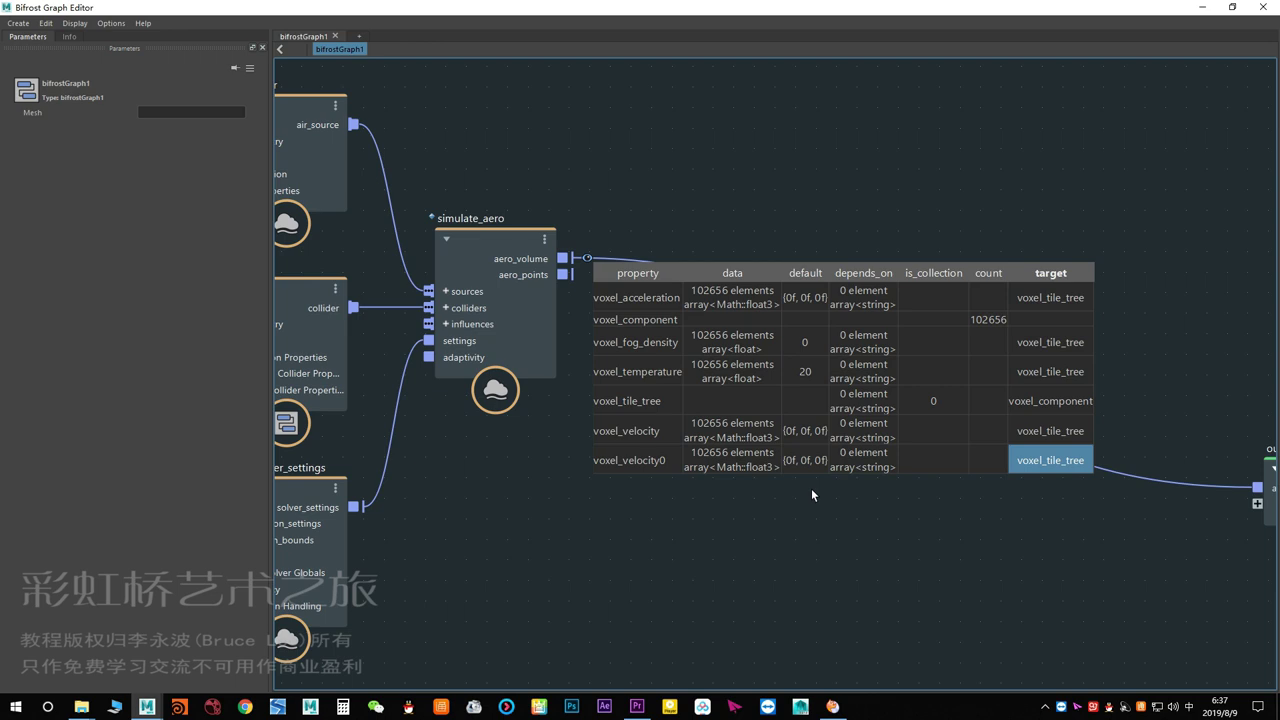
mouse_move(709, 503)
middle_down()
mouse_move(745, 498)
mouse_move(726, 240)
mouse_move(688, 259)
middle_up()
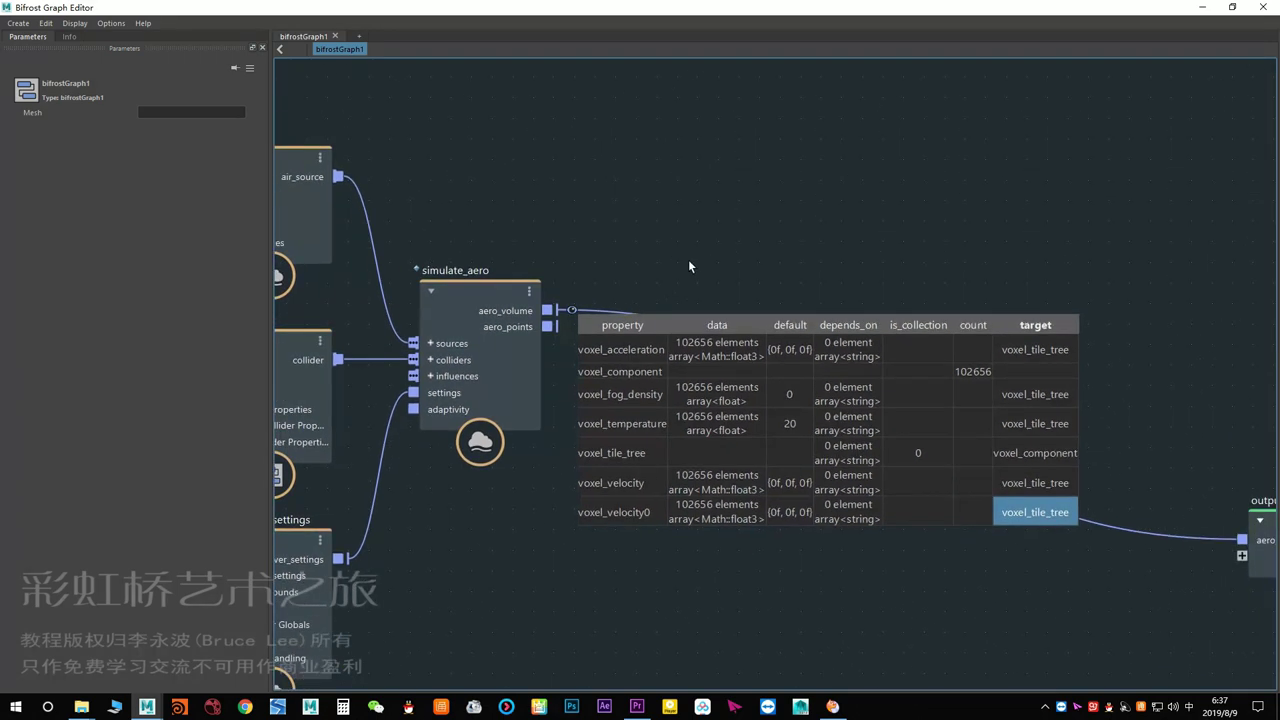
scroll(689, 267, up, 2)
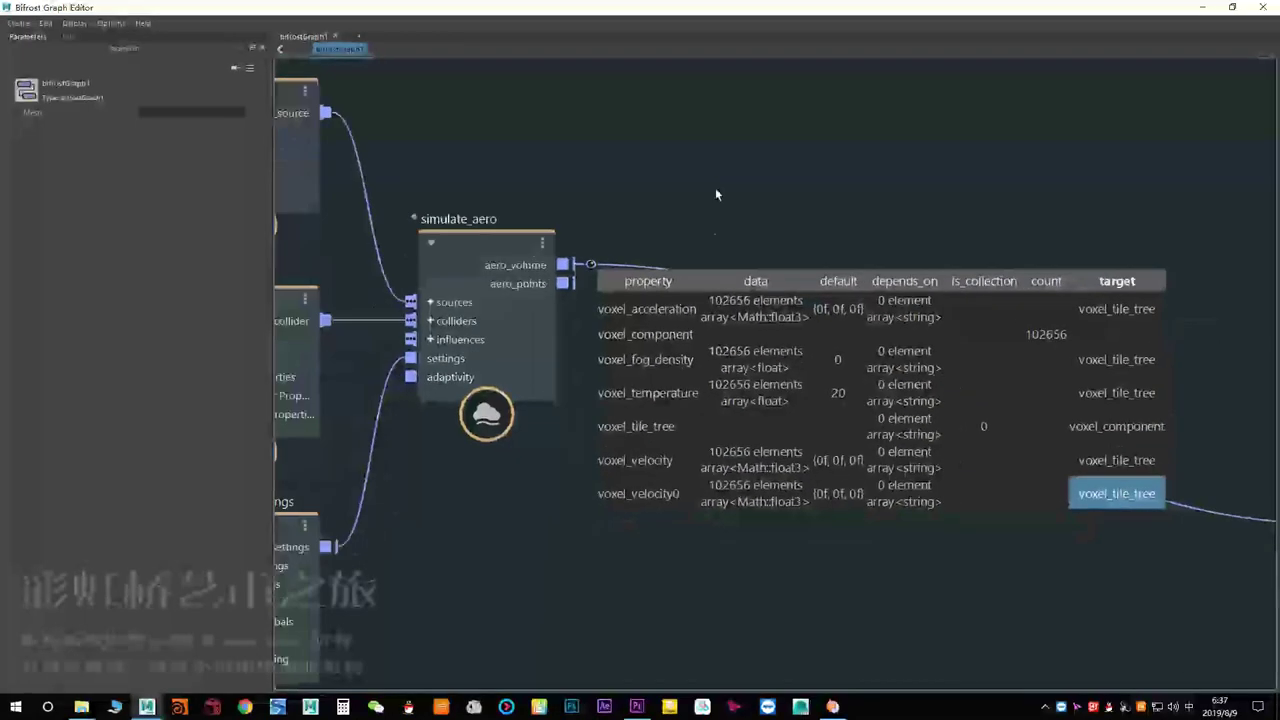
Search 'get' and add a get_geo_property node to the graph.
key(Tab)
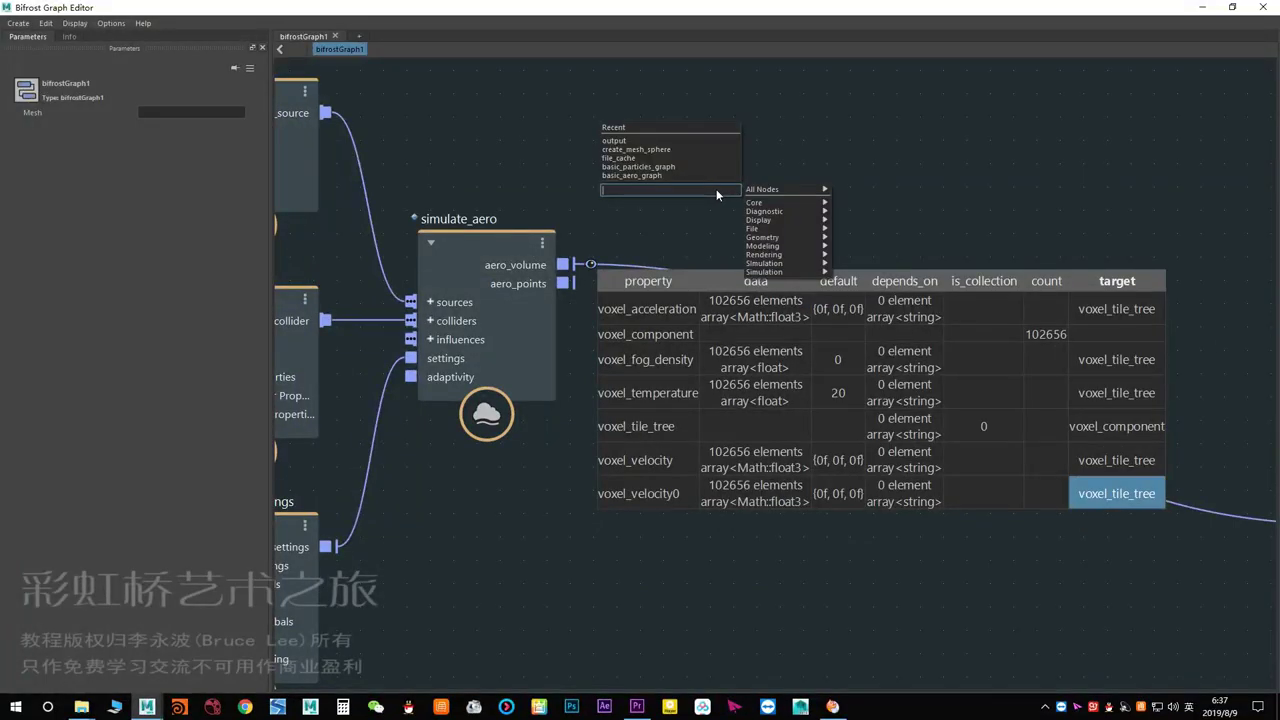
text(get)
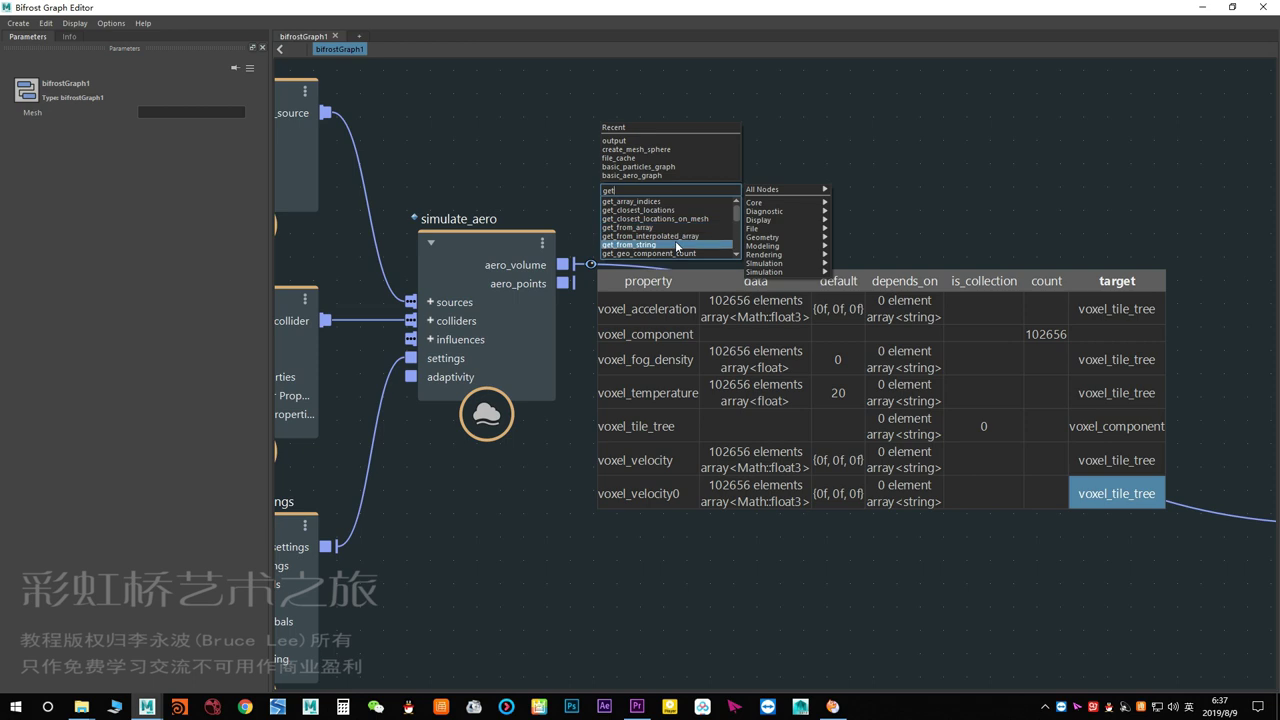
scroll(678, 248, down, 1)
click(670, 236)
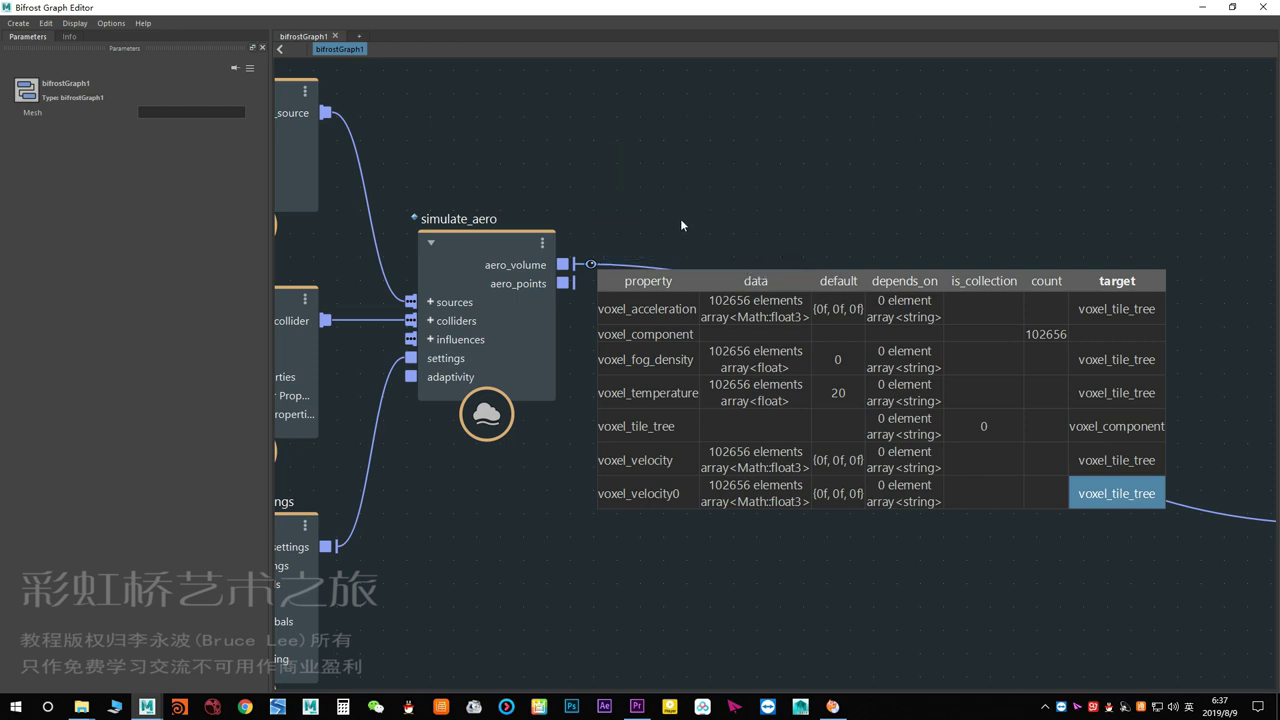
click(643, 460)
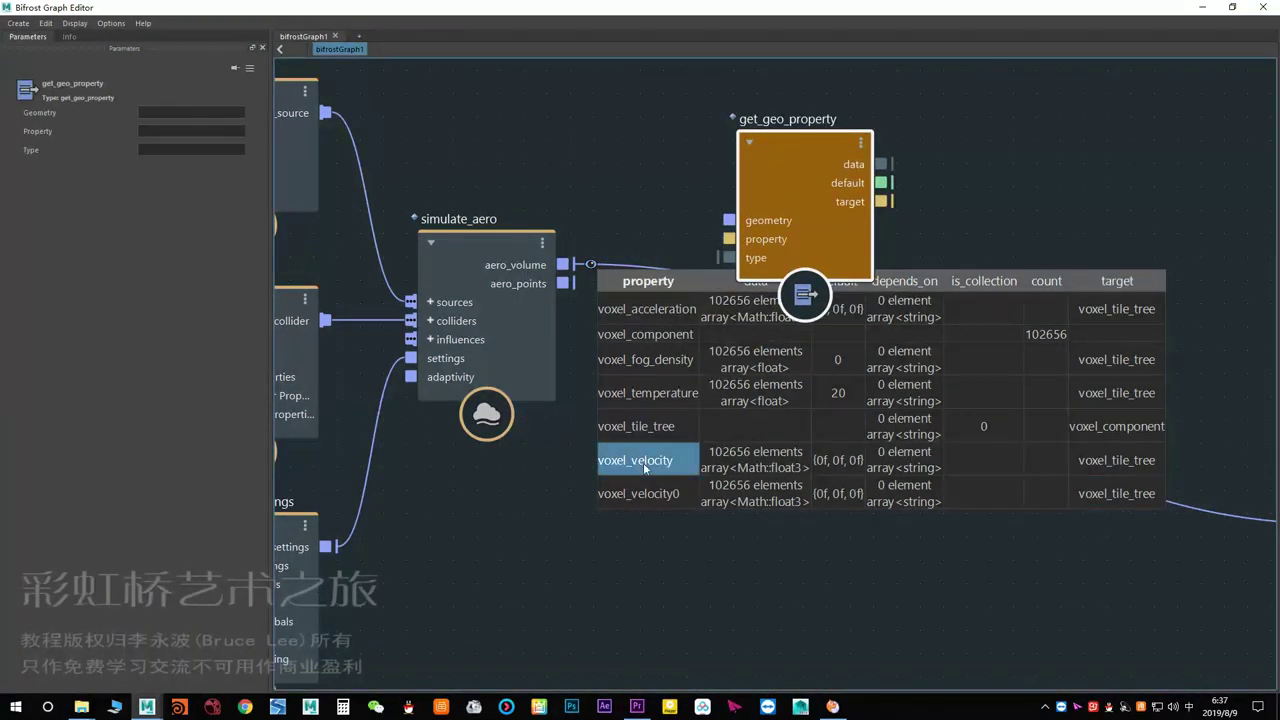
Wire simulate_aero's aero_volume into get_geo_property's geometry input.
drag(787, 228, 685, 197)
middle_drag(685, 197, 685, 313)
drag(562, 380, 741, 244)
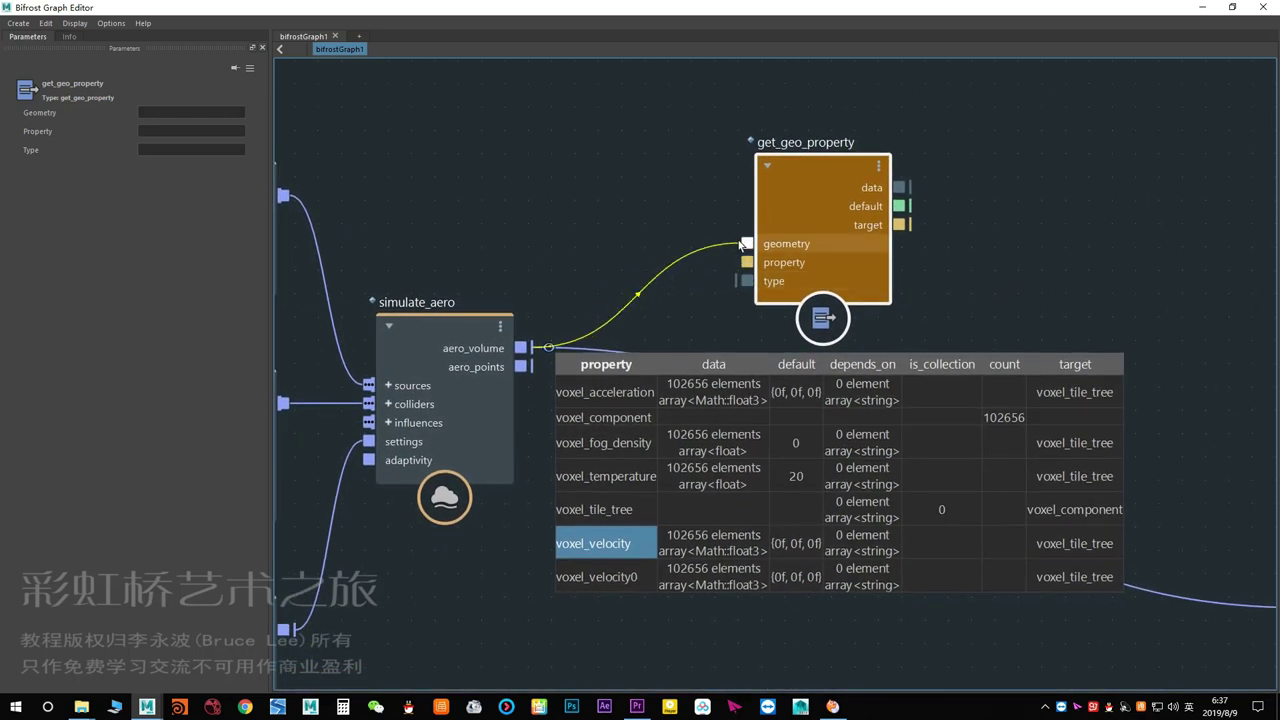
drag(800, 280, 827, 231)
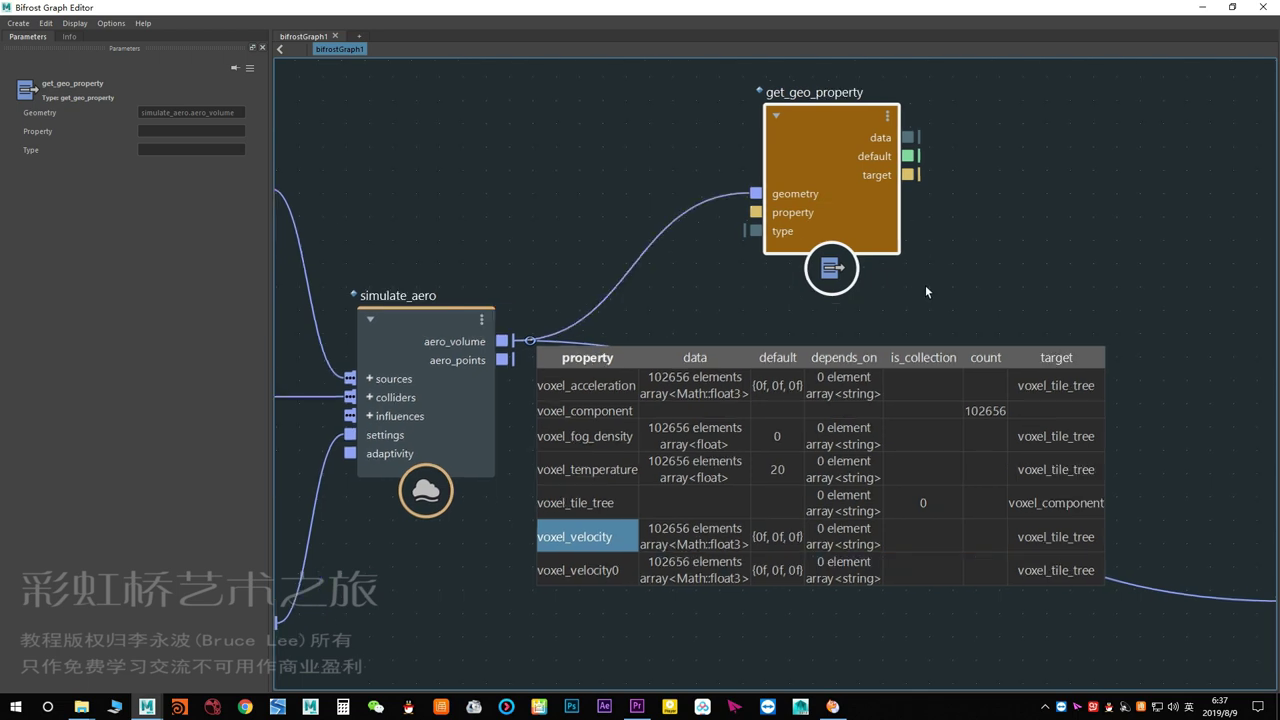
mouse_move(886, 271)
middle_down()
mouse_move(754, 296)
mouse_move(724, 349)
middle_up()
Create a value node on the type input and set its type to array<Math::float3>.
right_click(759, 270)
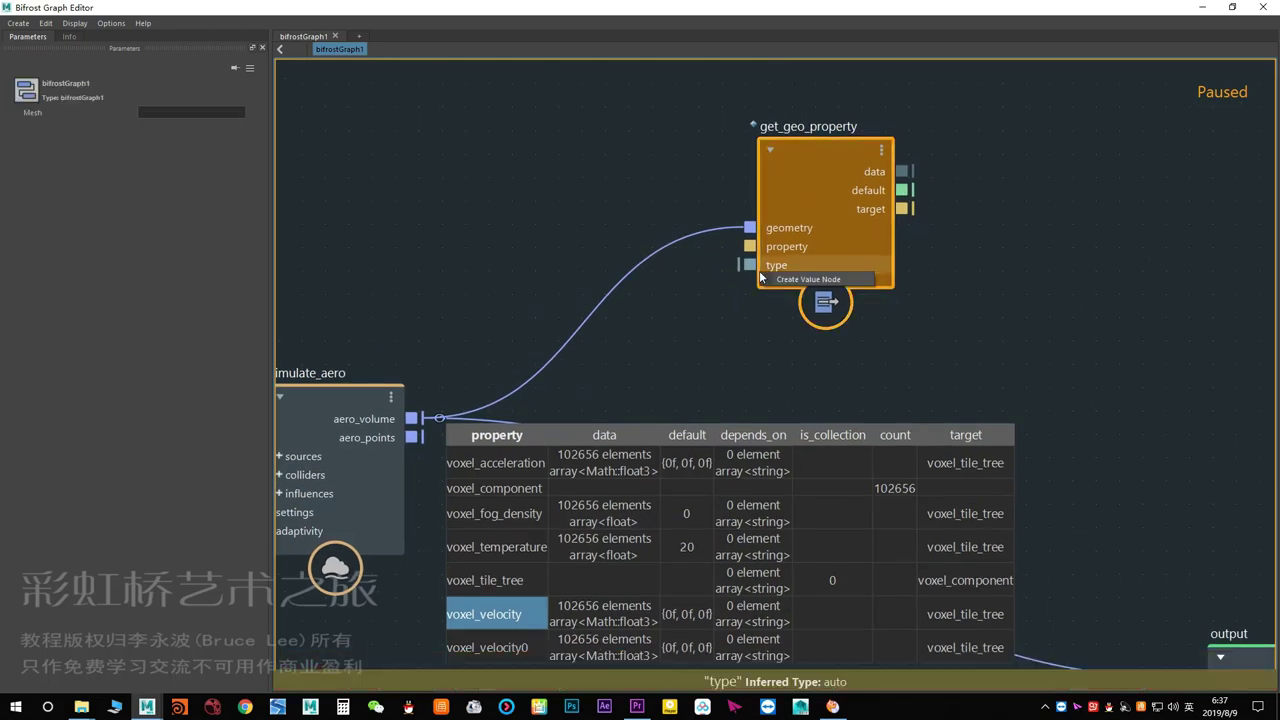
click(830, 280)
mouse_move(600, 455)
mouse_down()
mouse_move(620, 367)
mouse_move(542, 147)
mouse_move(545, 236)
mouse_up()
right_click(545, 236)
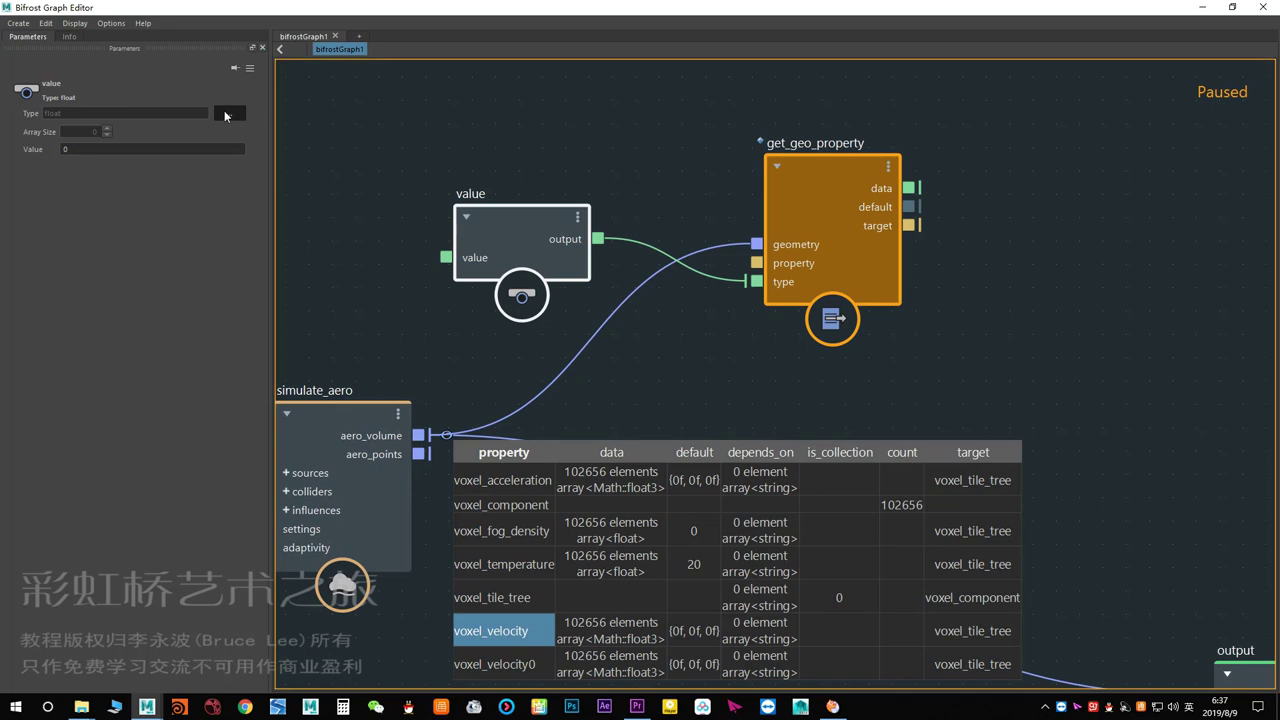
click(430, 255)
click(570, 249)
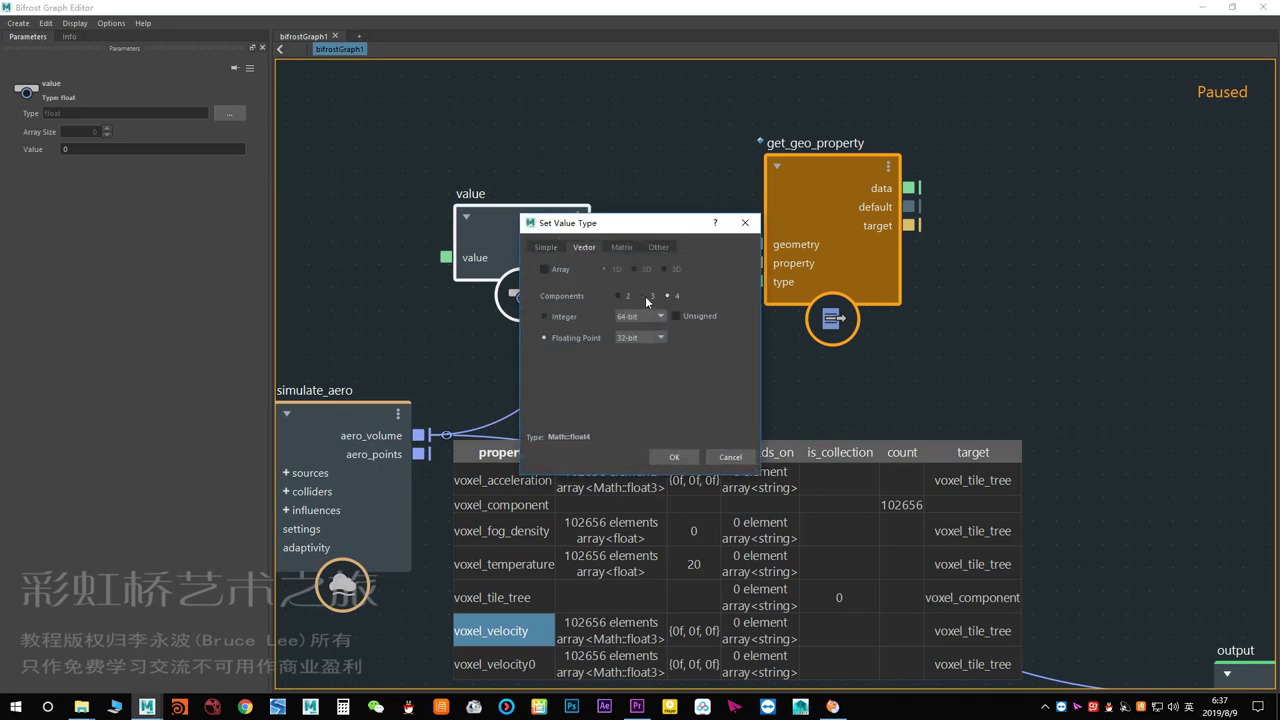
click(674, 456)
Set get_geo_property's Property field to voxel_velocity.
click(748, 198)
click(182, 130)
text(vox)
key(shift)
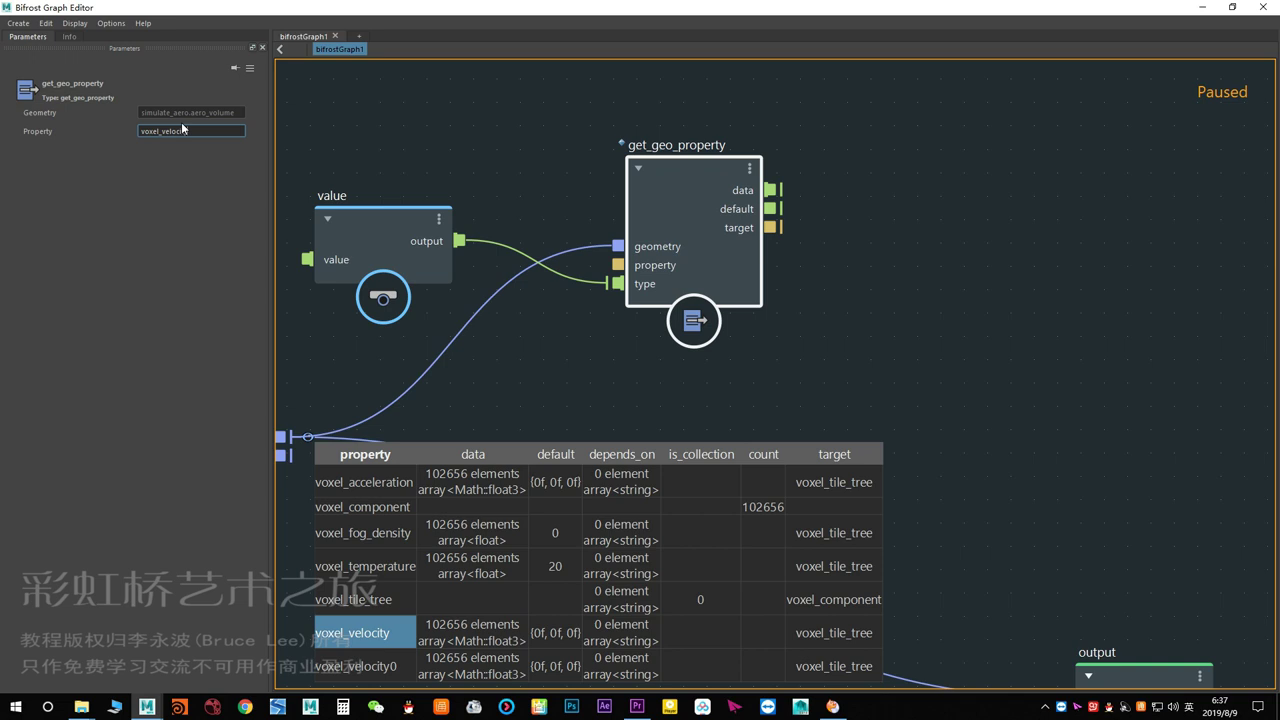
click(339, 140)
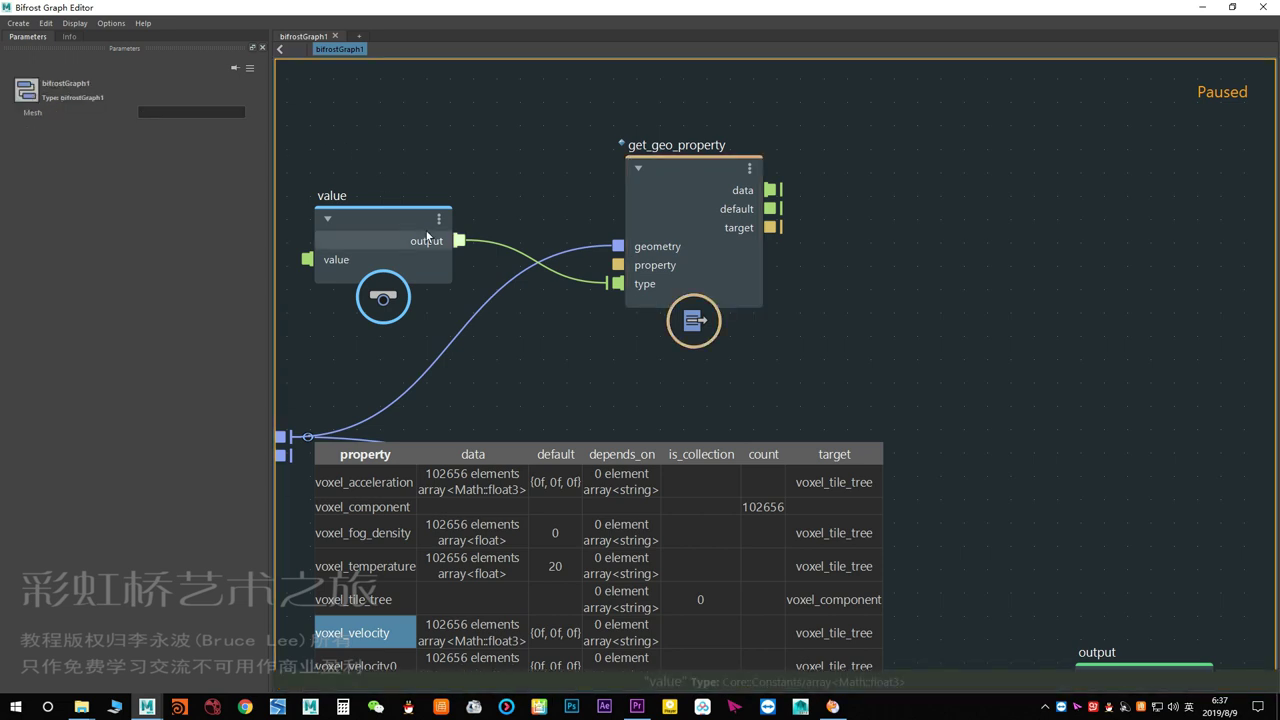
Wire get_geo_property's data to the output node and add a watch point on it.
click(735, 252)
middle_drag(1080, 669, 883, 313)
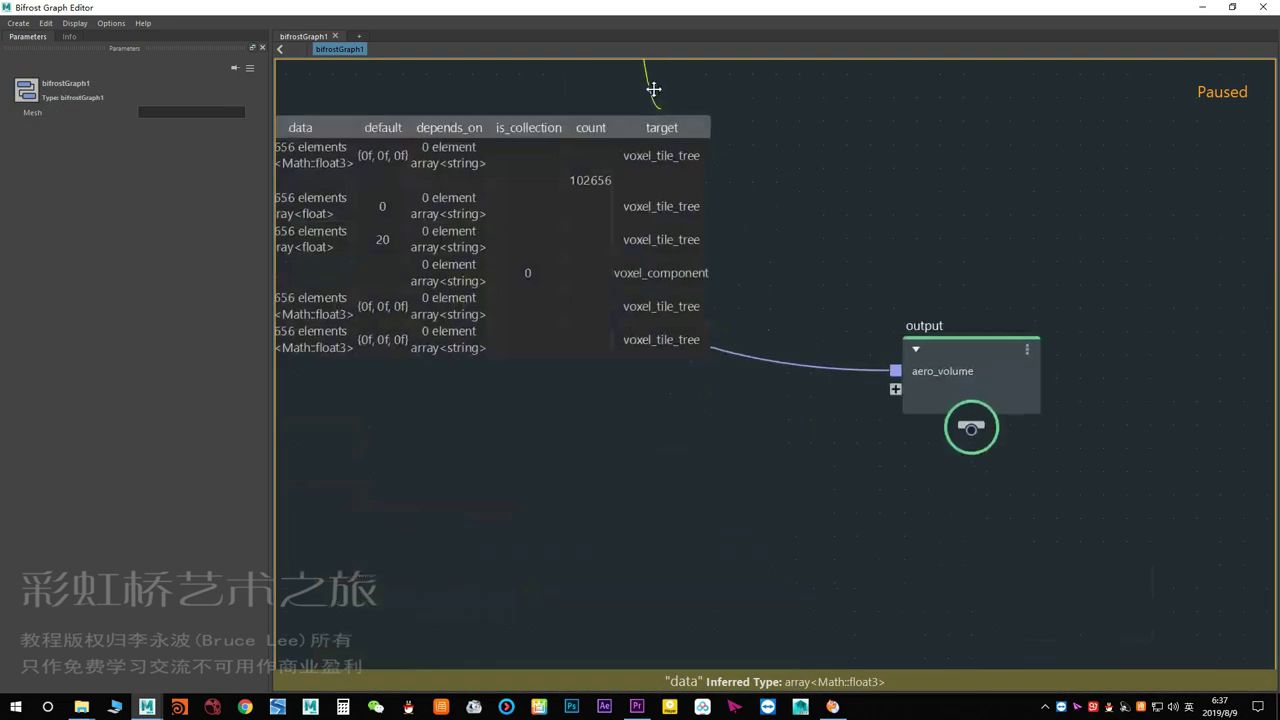
key(a)
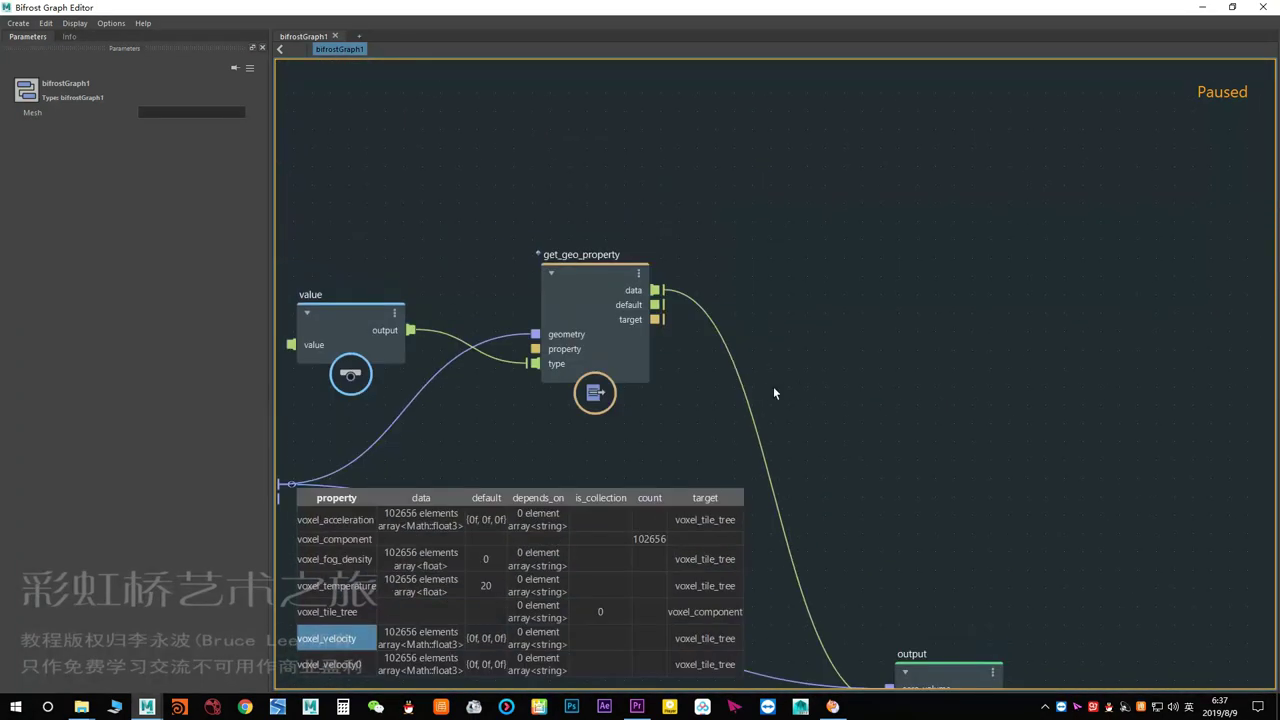
right_click(747, 398)
key(Escape)
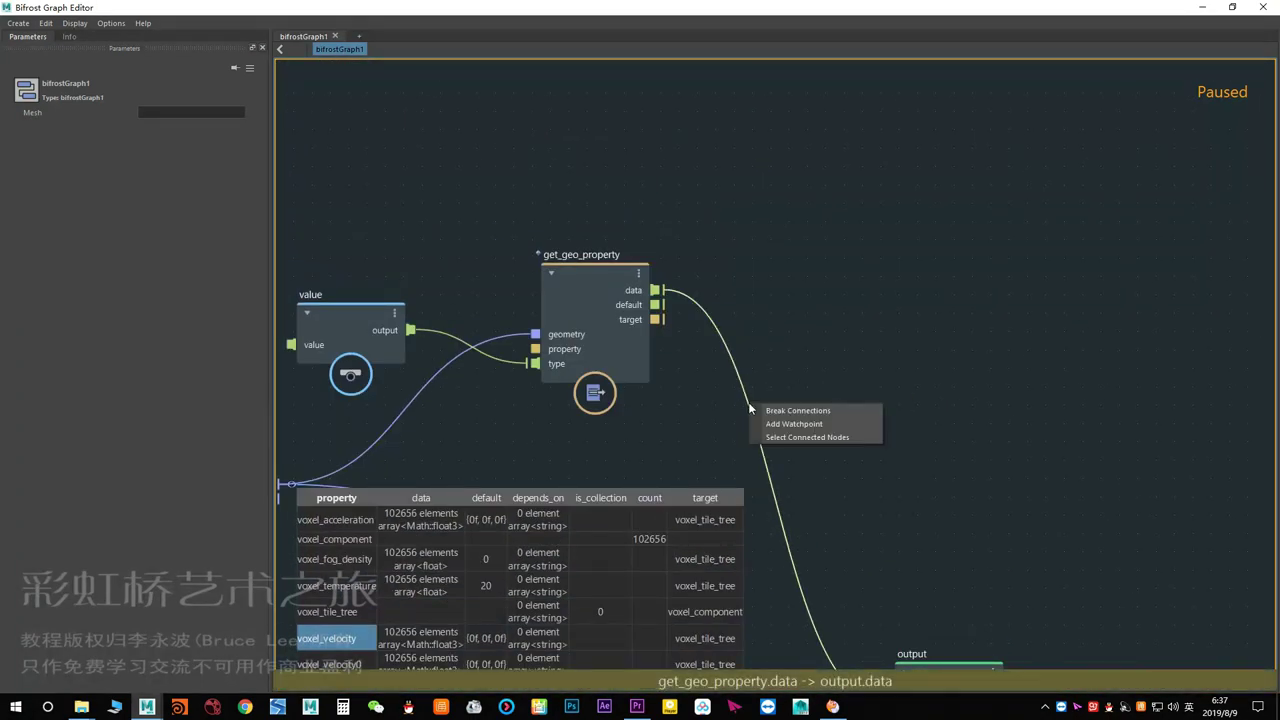
Read the watch table: 102656 entries with their minimum and maximum vectors.
middle_drag(742, 438, 708, 357)
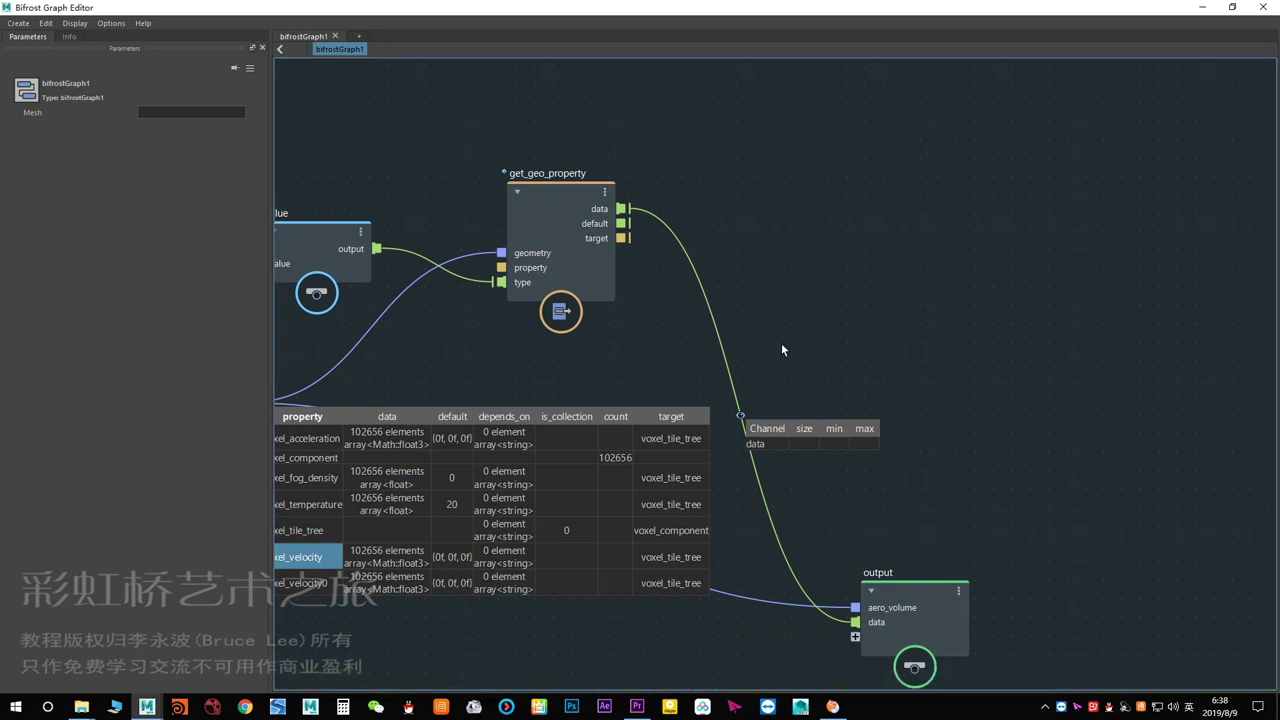
mouse_move(803, 374)
middle_down()
mouse_move(785, 316)
mouse_move(877, 337)
middle_up()
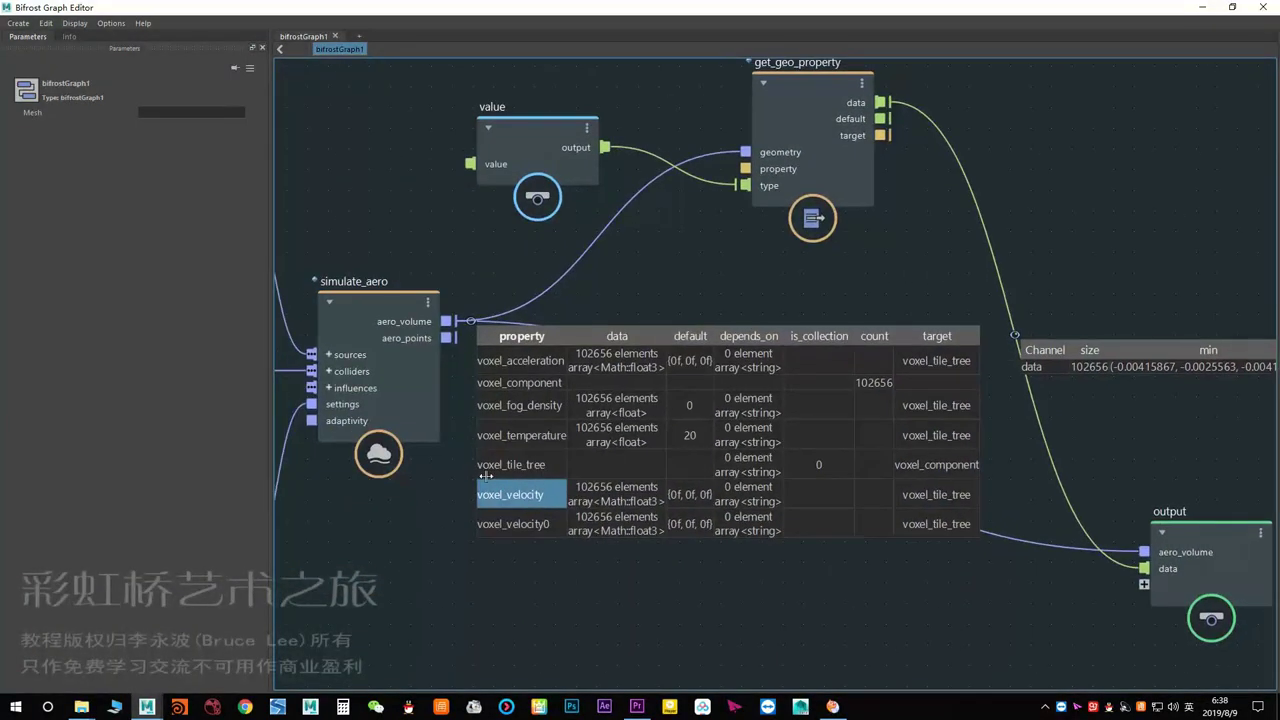
middle_drag(541, 542, 445, 549)
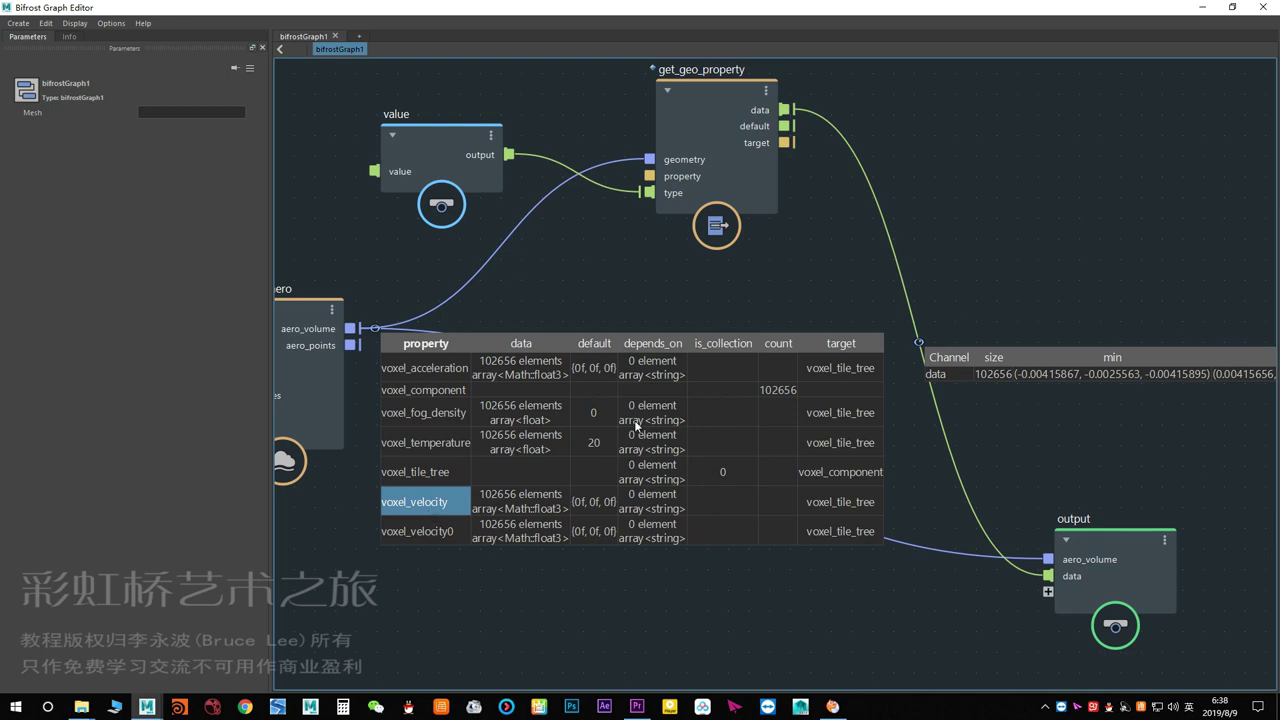
middle_drag(1017, 275, 930, 275)
middle_drag(963, 398, 850, 416)
click(791, 392)
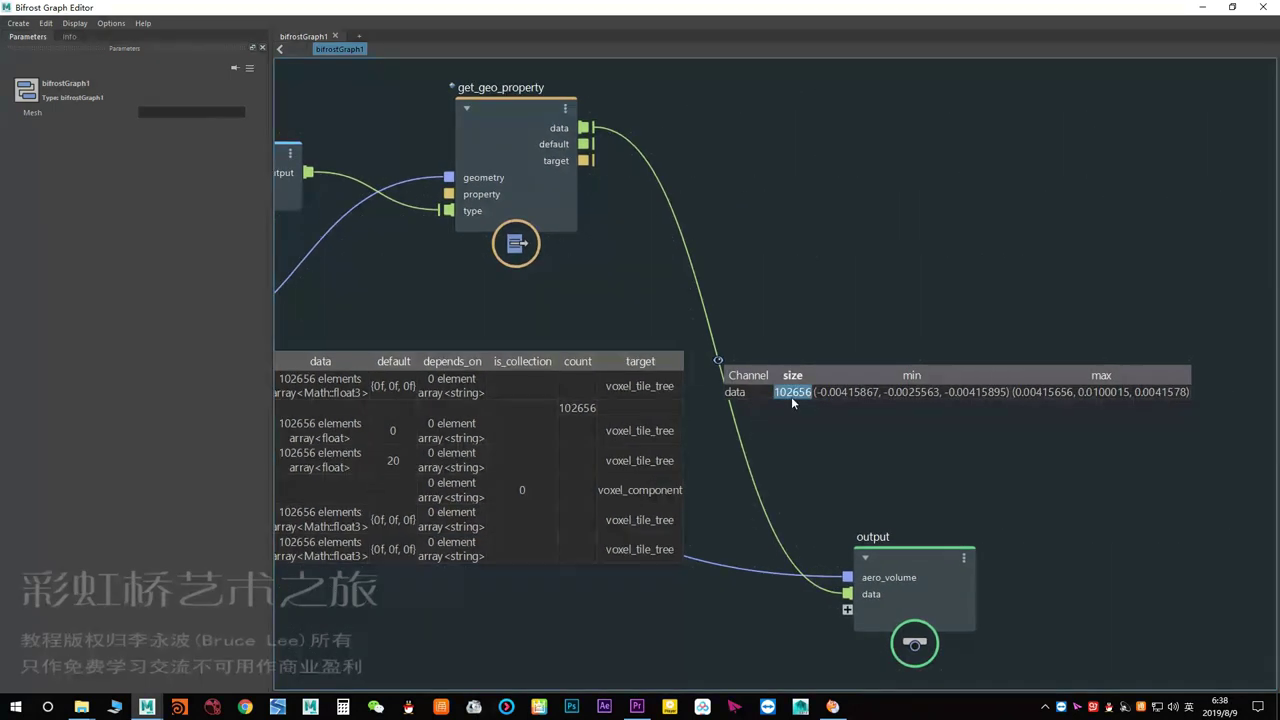
click(900, 392)
click(1088, 392)
Recheck the watched data's minimum and maximum values after shifting the view.
scroll(879, 435, down, 1)
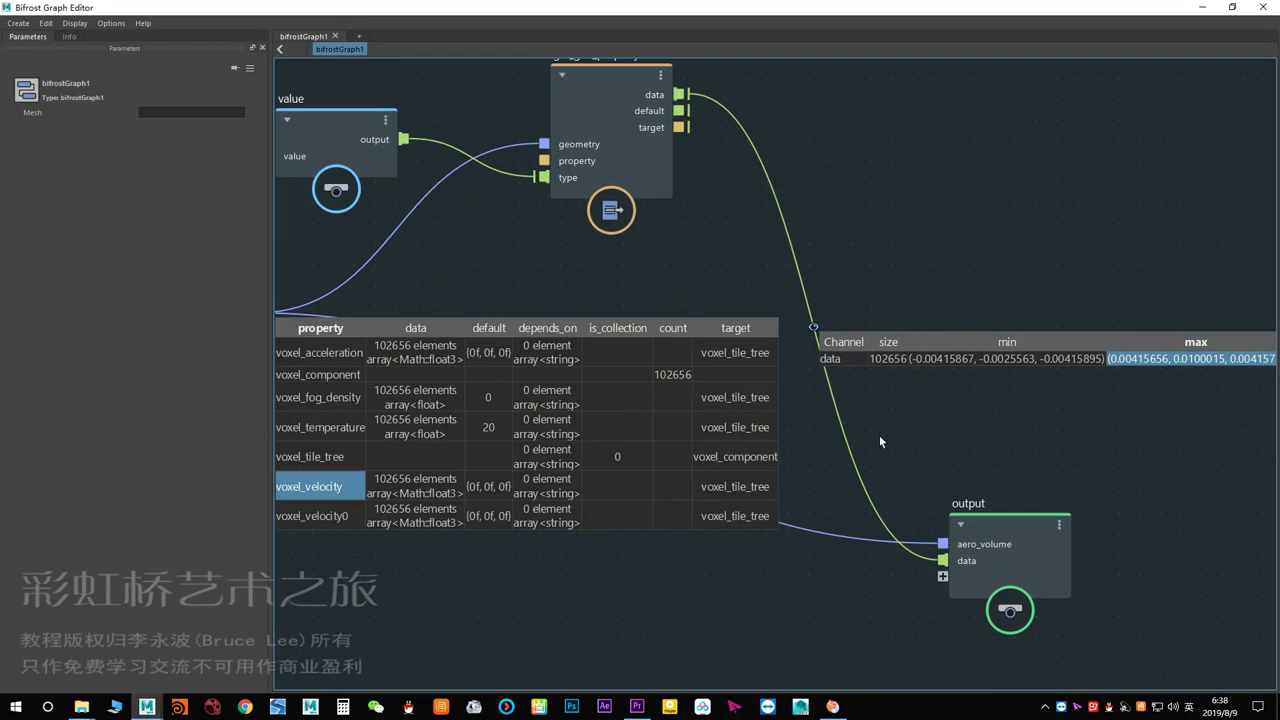
scroll(800, 318, down, 2)
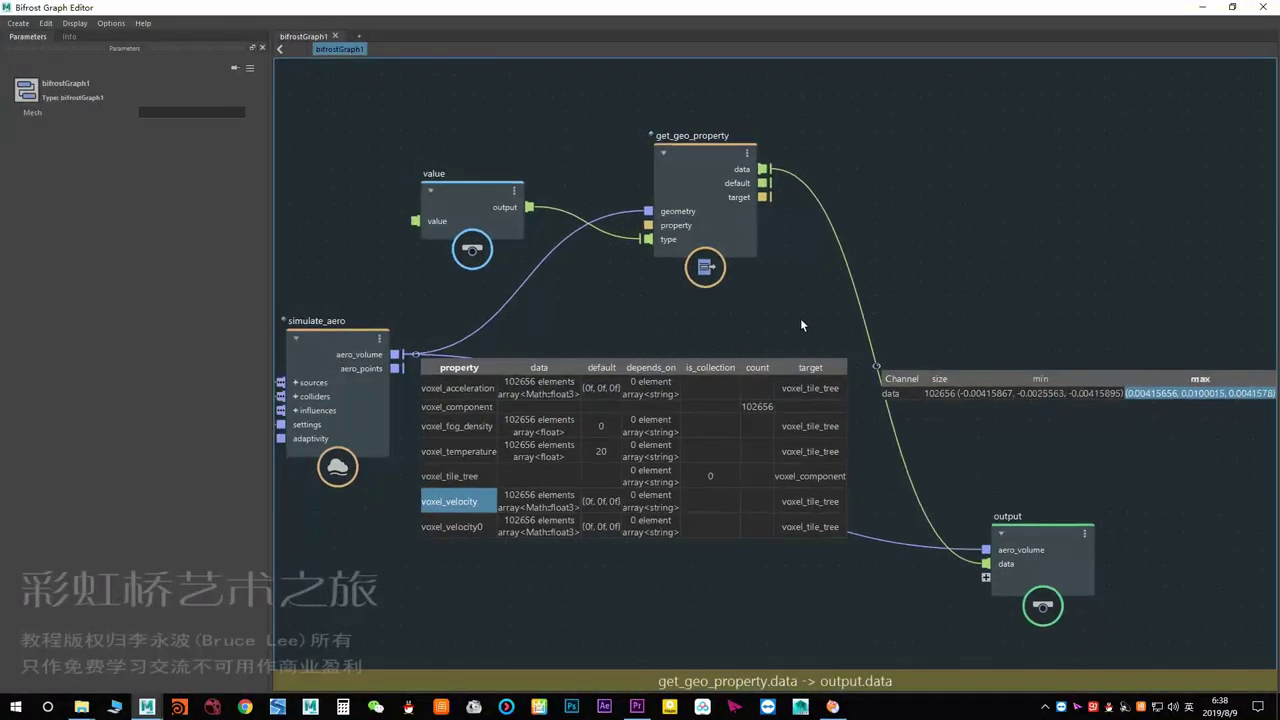
scroll(778, 300, up, 2)
mouse_move(818, 382)
middle_down()
mouse_move(706, 329)
mouse_move(698, 370)
middle_up()
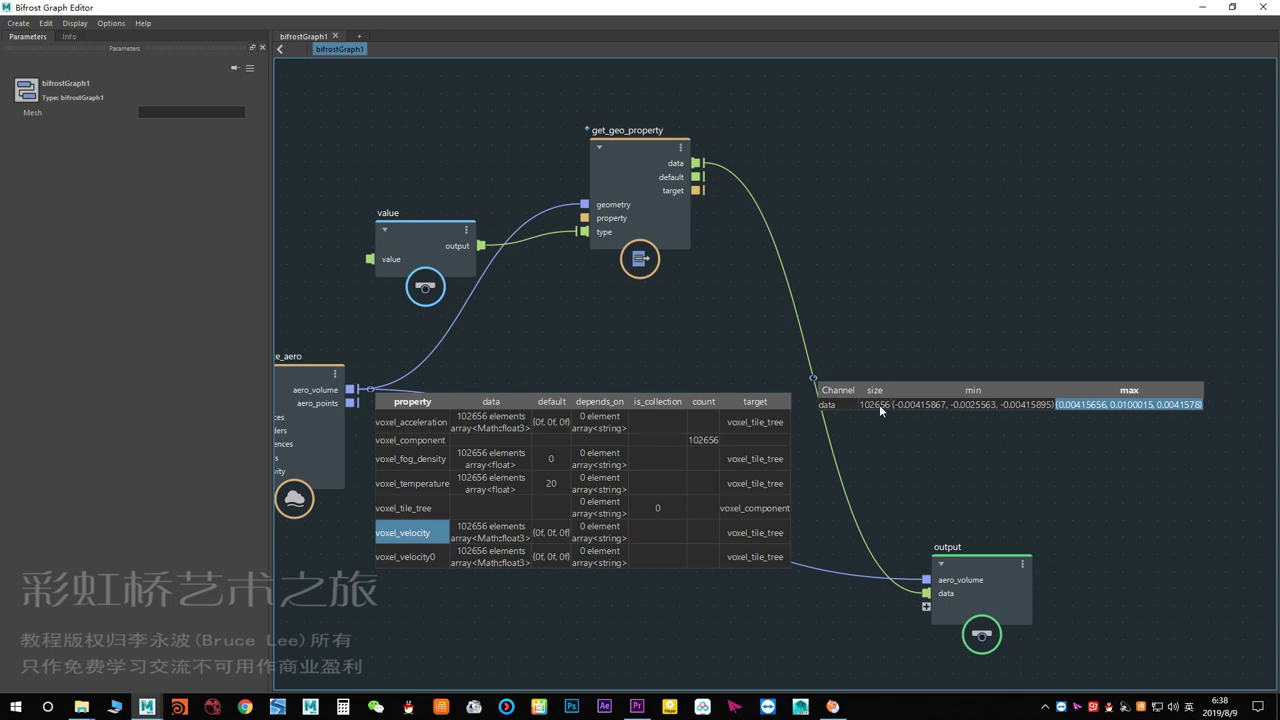
click(960, 404)
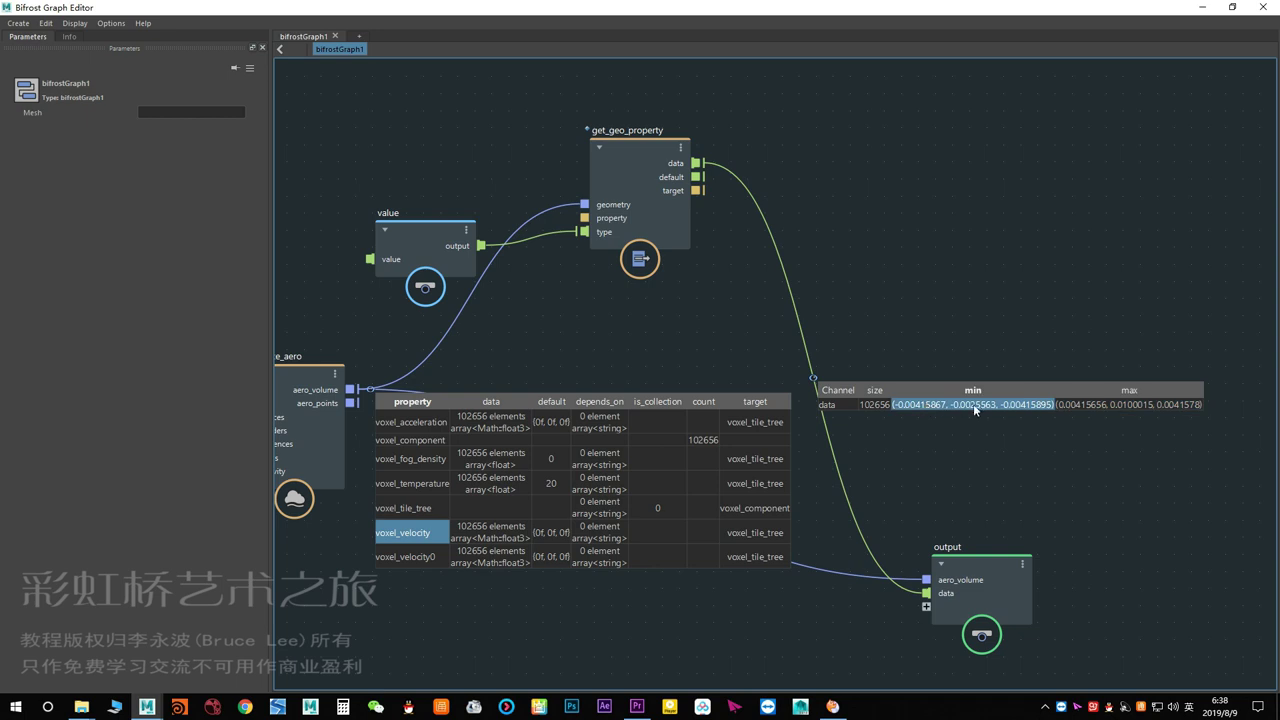
click(1096, 406)
key(Tab)
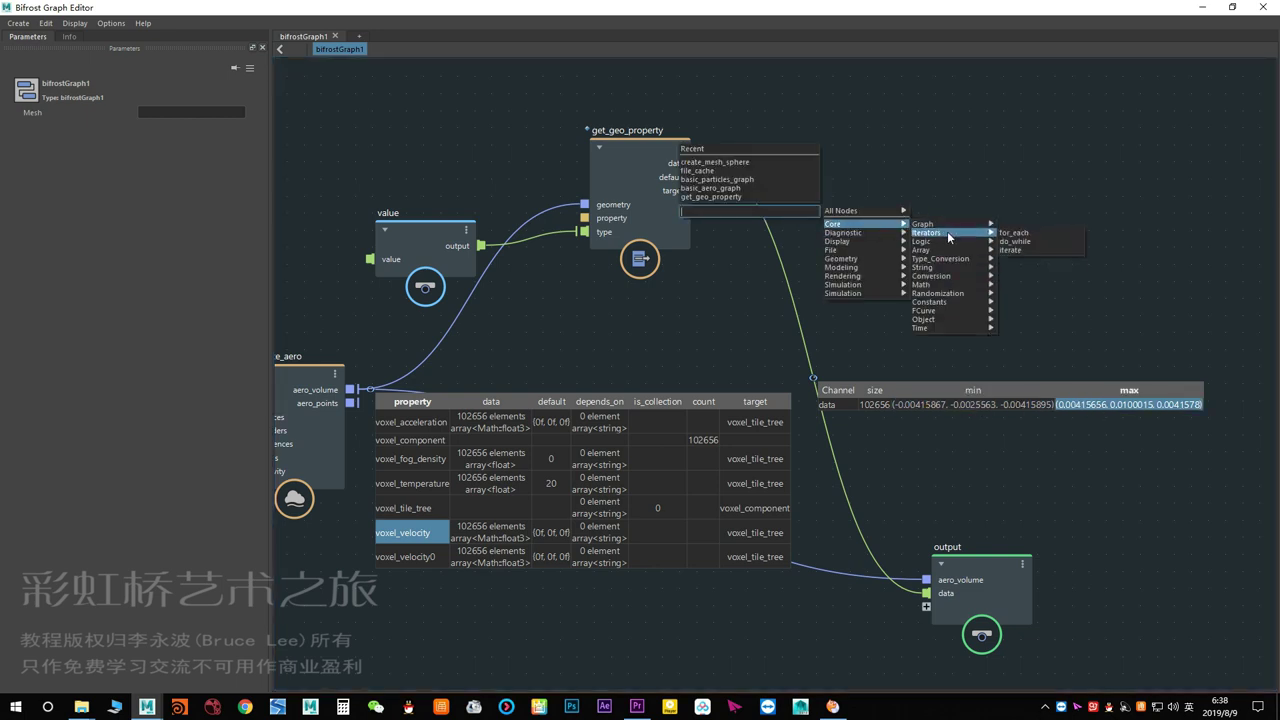
mouse_move(924, 319)
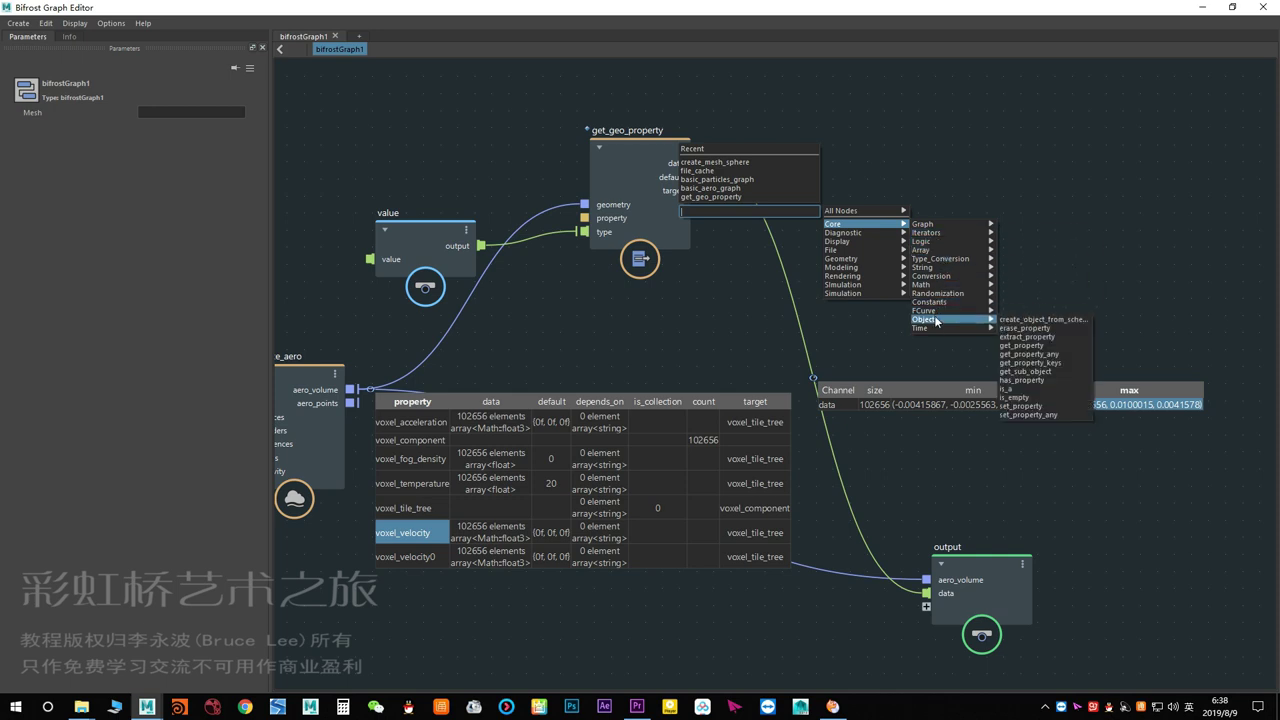
Try an erase_property node, then delete it.
click(1022, 332)
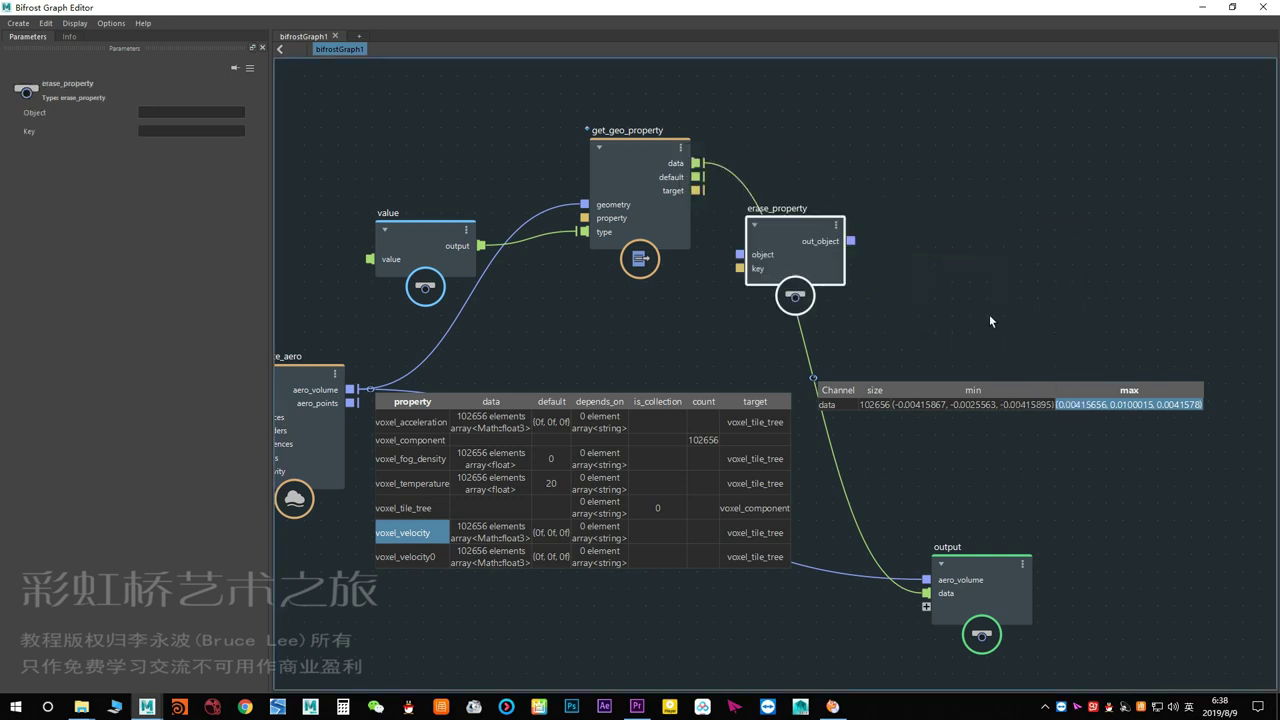
drag(785, 203, 913, 203)
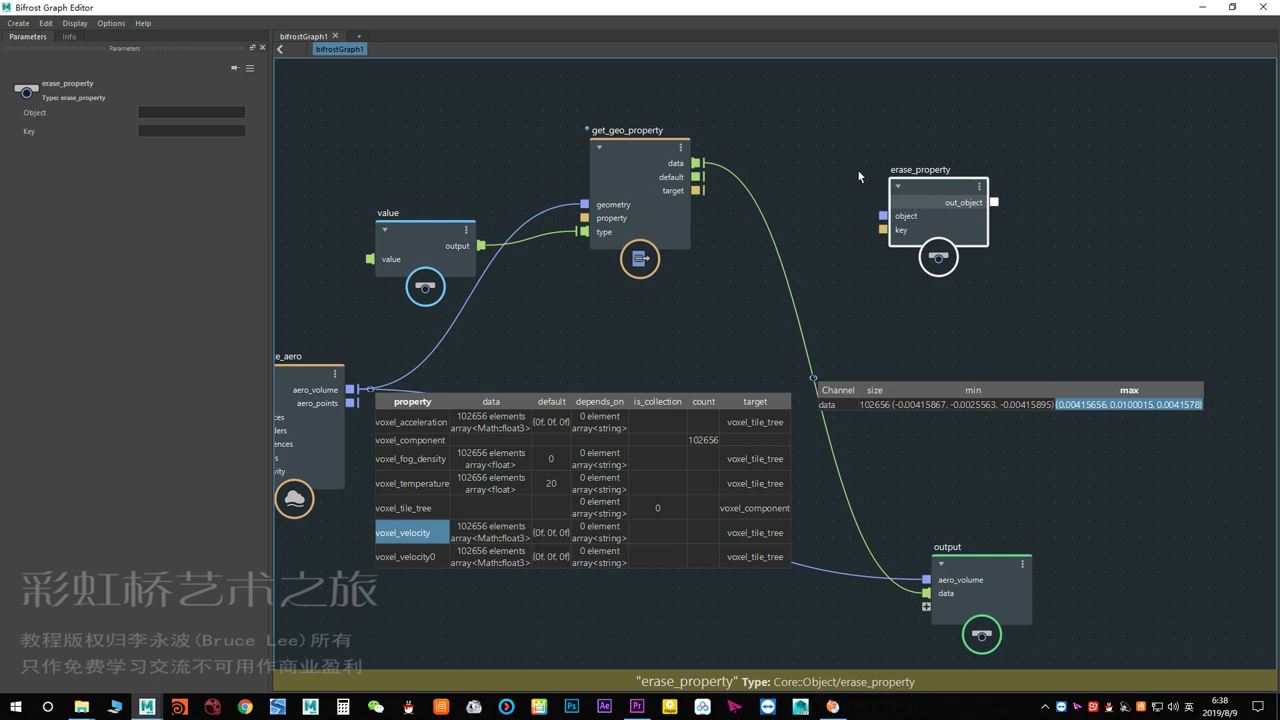
key(Delete)
key(Tab)
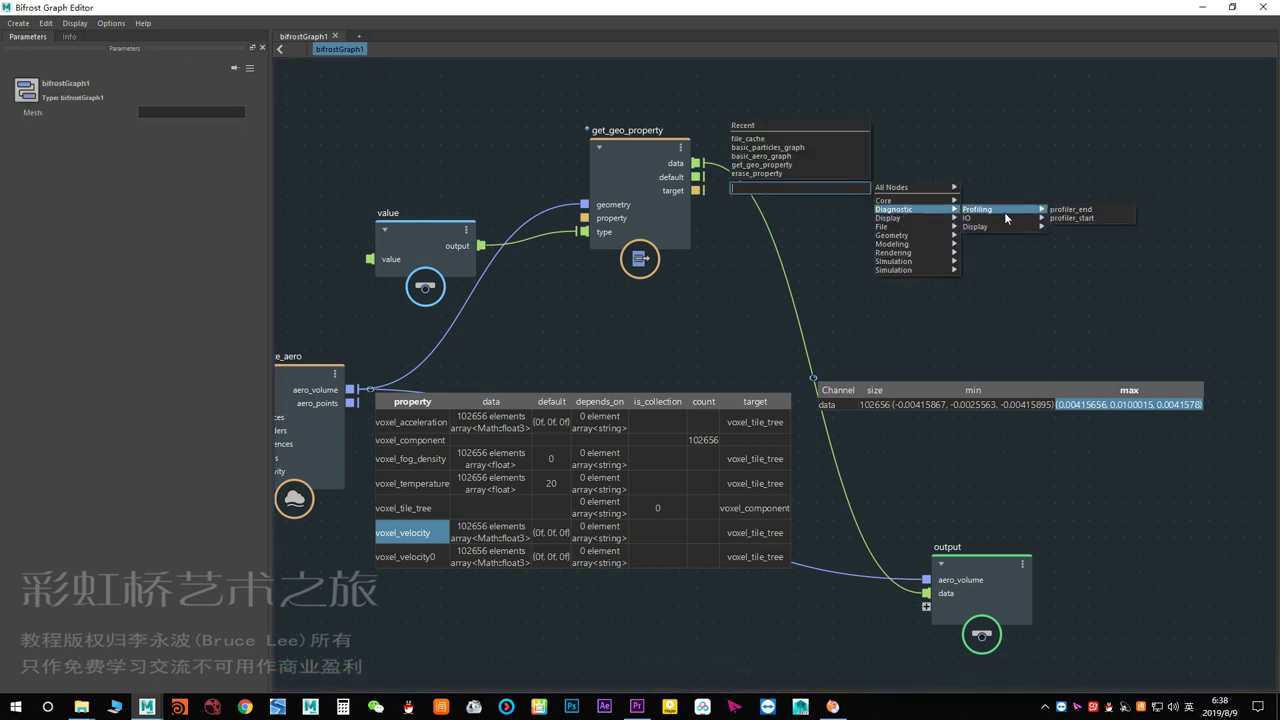
Add a dump_object node and set its Sample Size to 100.
click(1075, 218)
drag(850, 200, 920, 215)
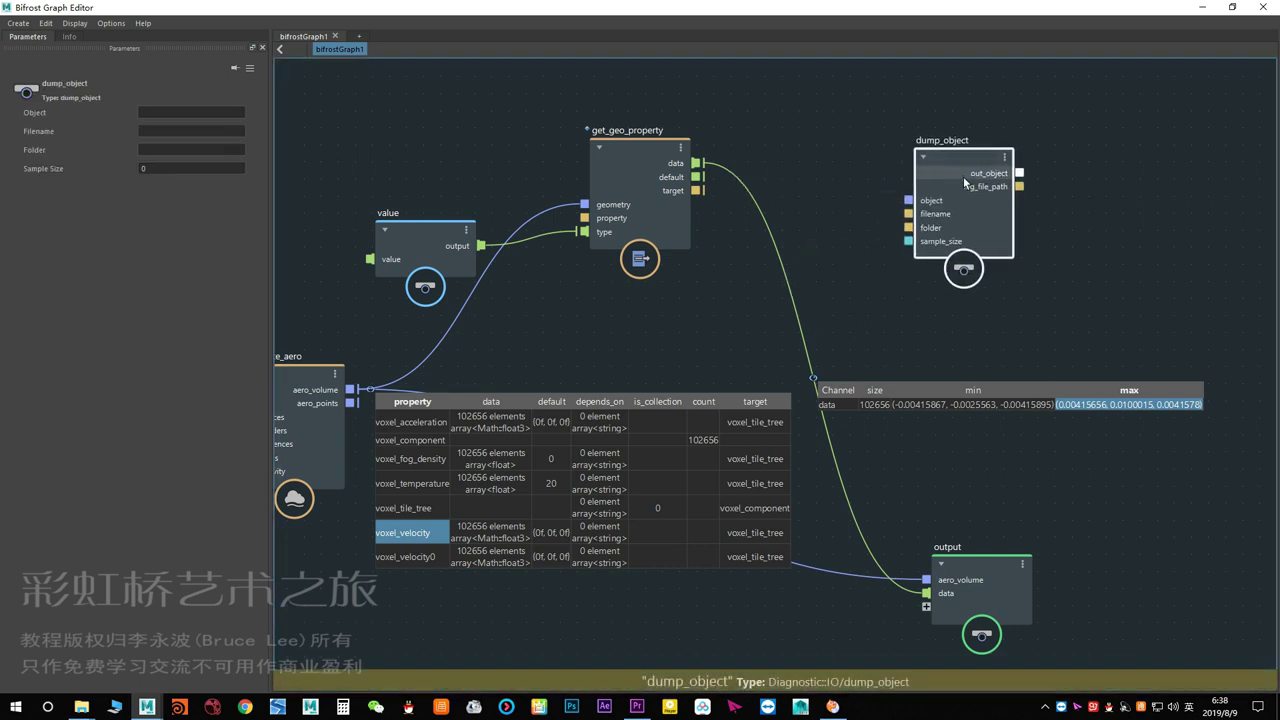
scroll(816, 269, down, 2)
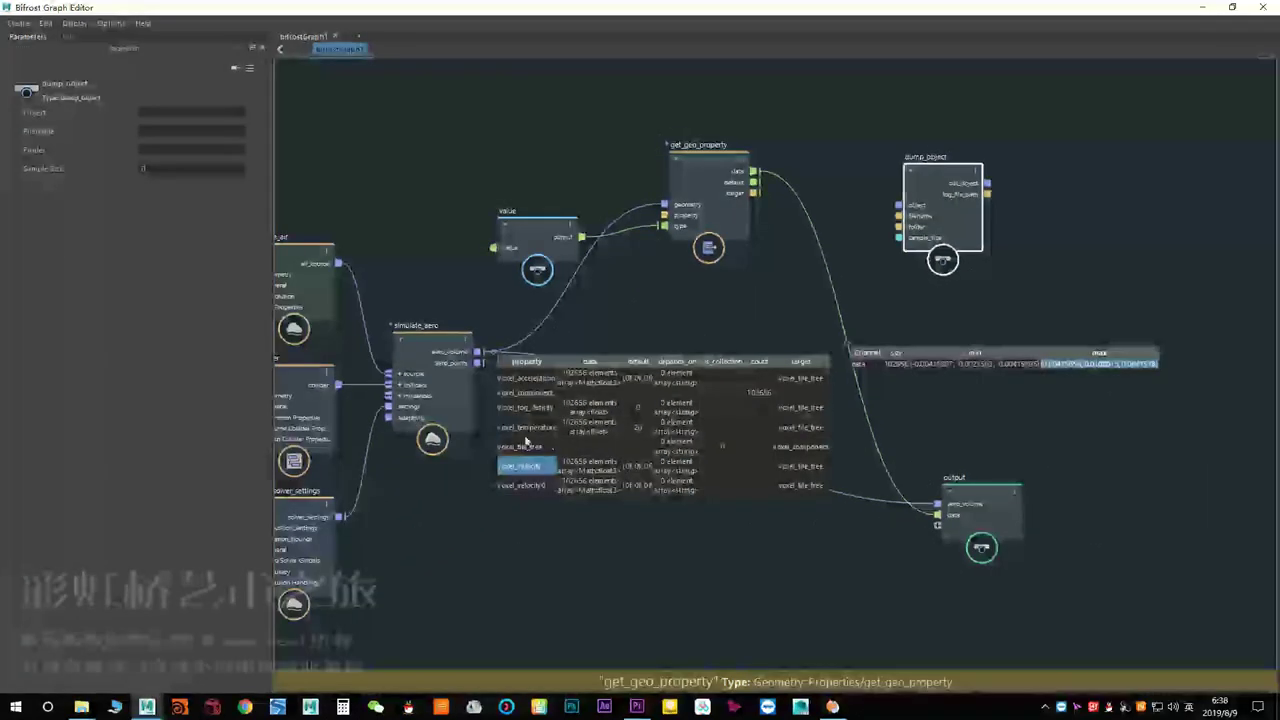
mouse_move(833, 322)
middle_down()
mouse_move(772, 376)
mouse_move(808, 368)
middle_up()
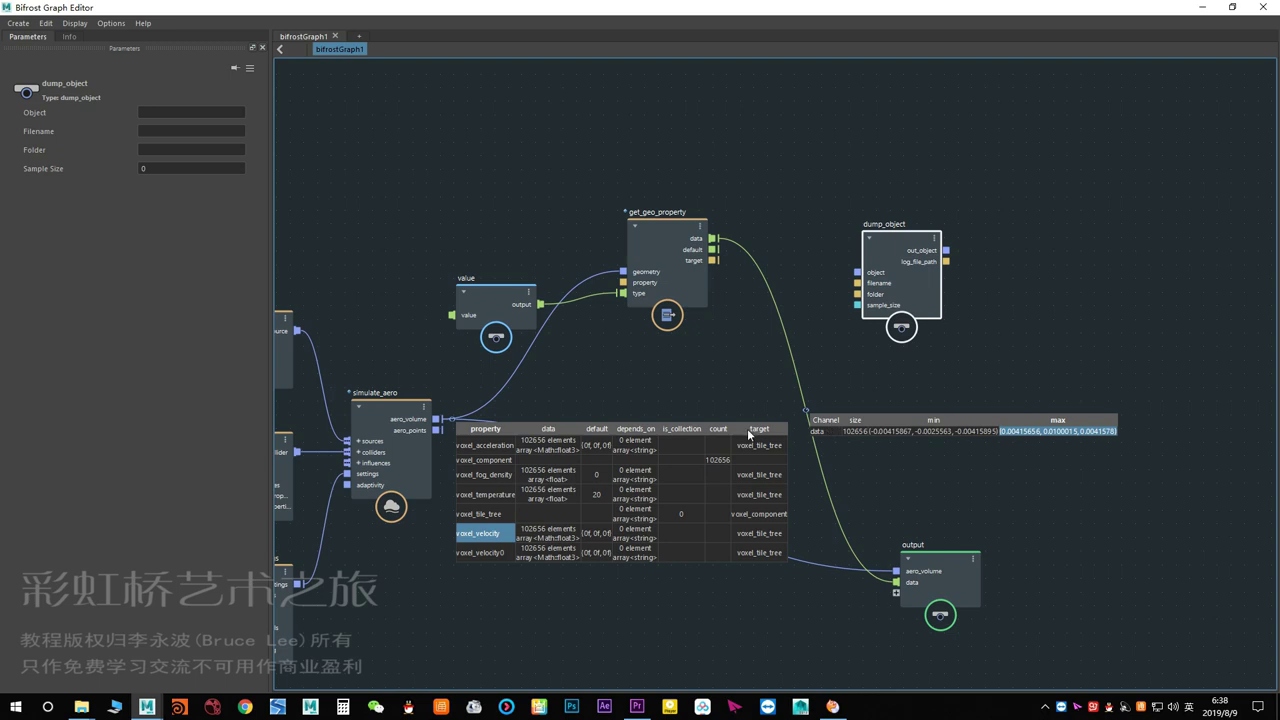
click(168, 169)
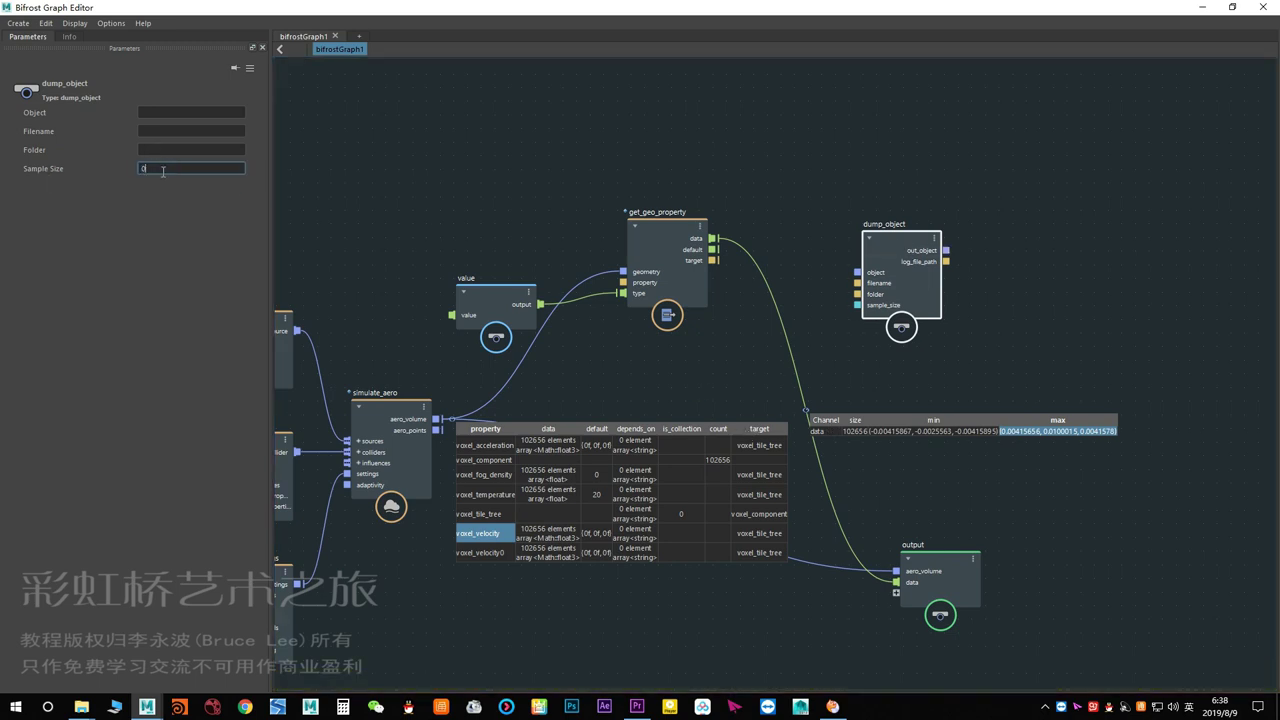
scroll(812, 474, up, 1)
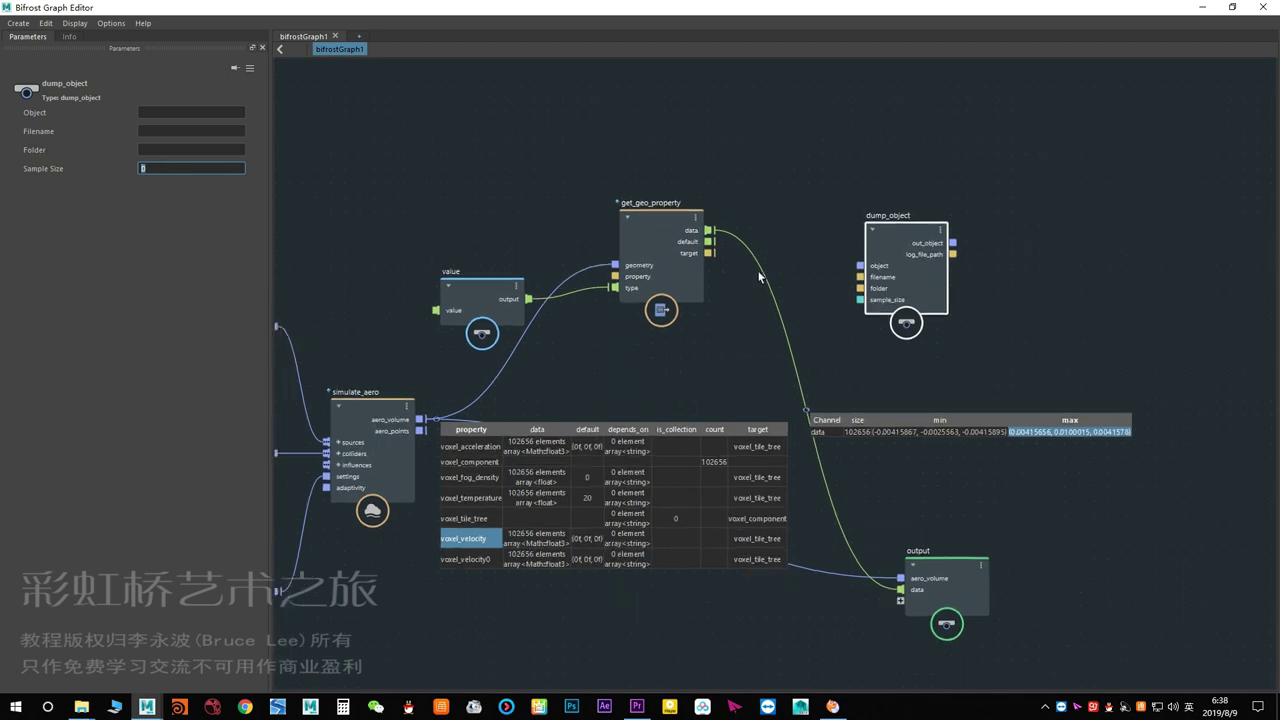
text(100)
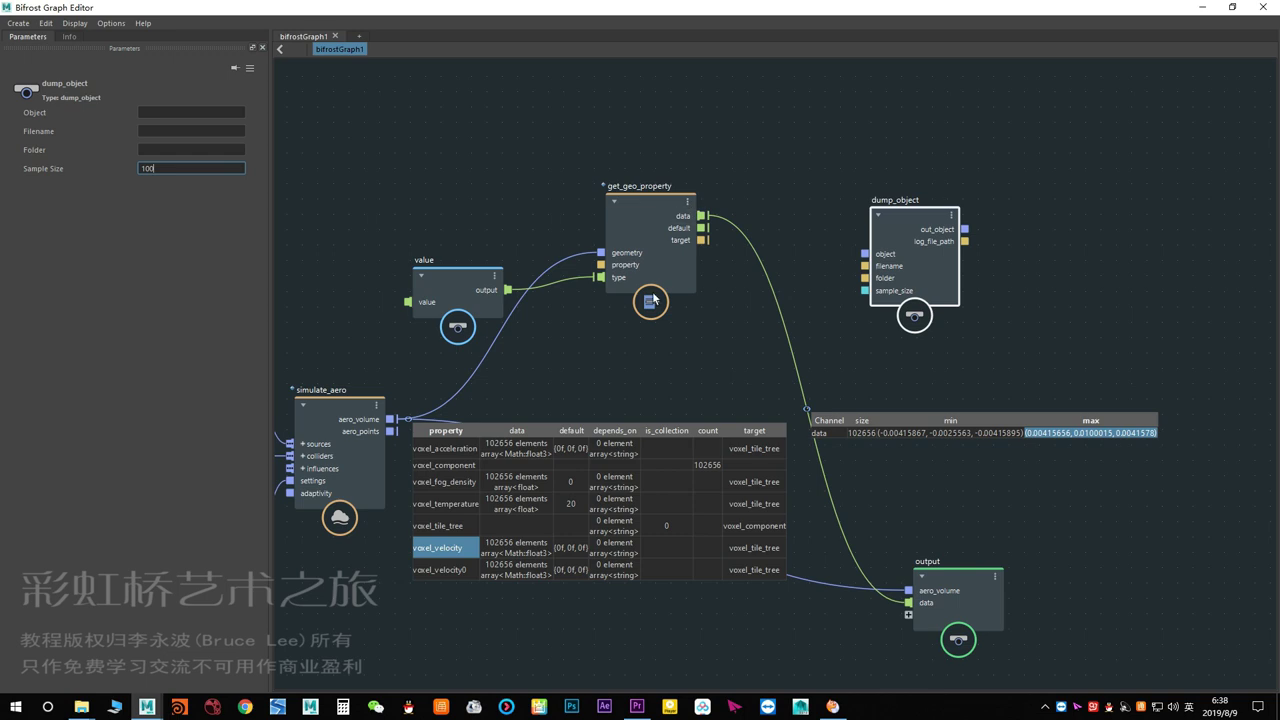
middle_drag(687, 381, 739, 391)
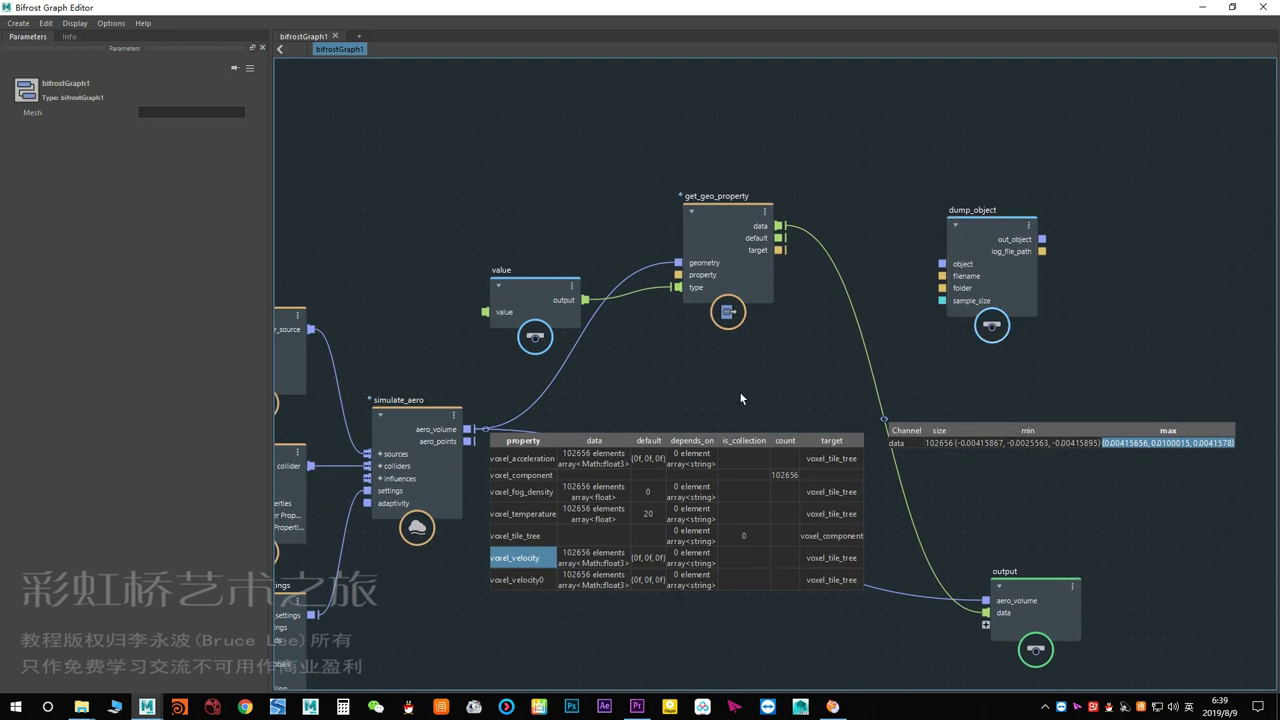
mouse_move(700, 347)
middle_down()
mouse_move(769, 330)
mouse_move(740, 339)
middle_up()
Replace dump_object with a get_from_array node fed by the property data array.
key(Delete)
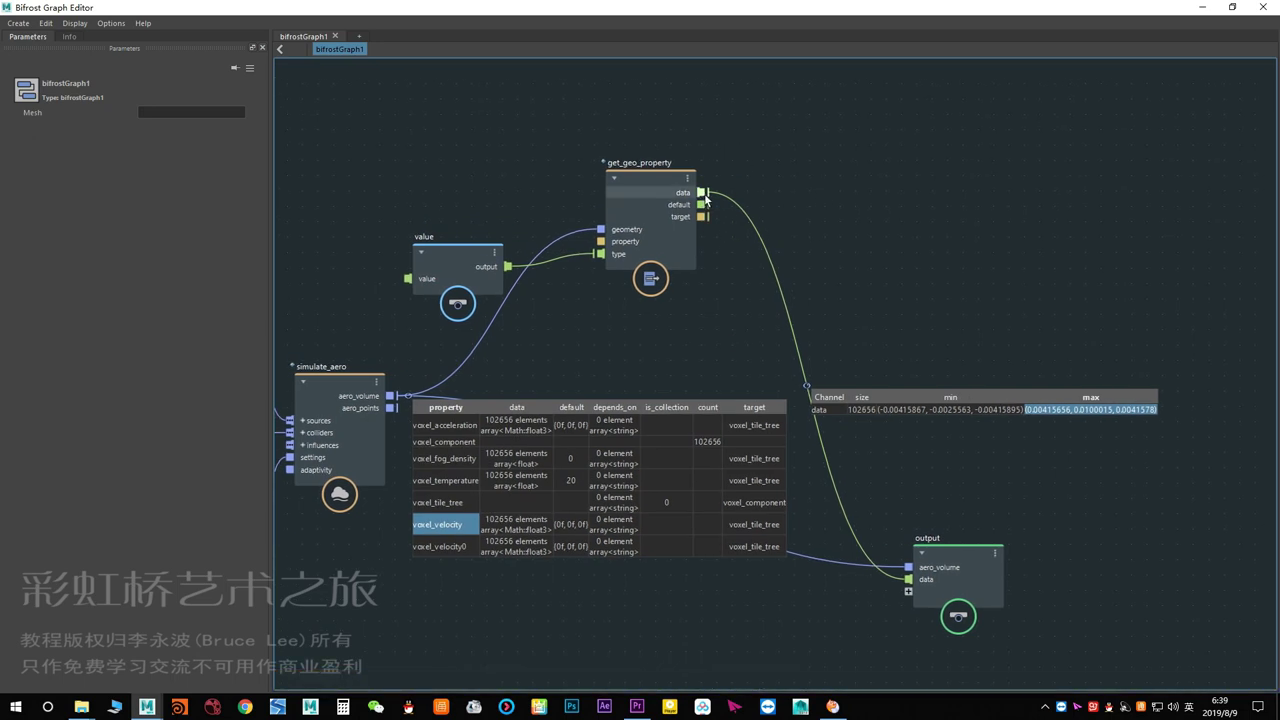
middle_drag(806, 232, 756, 226)
key(Tab)
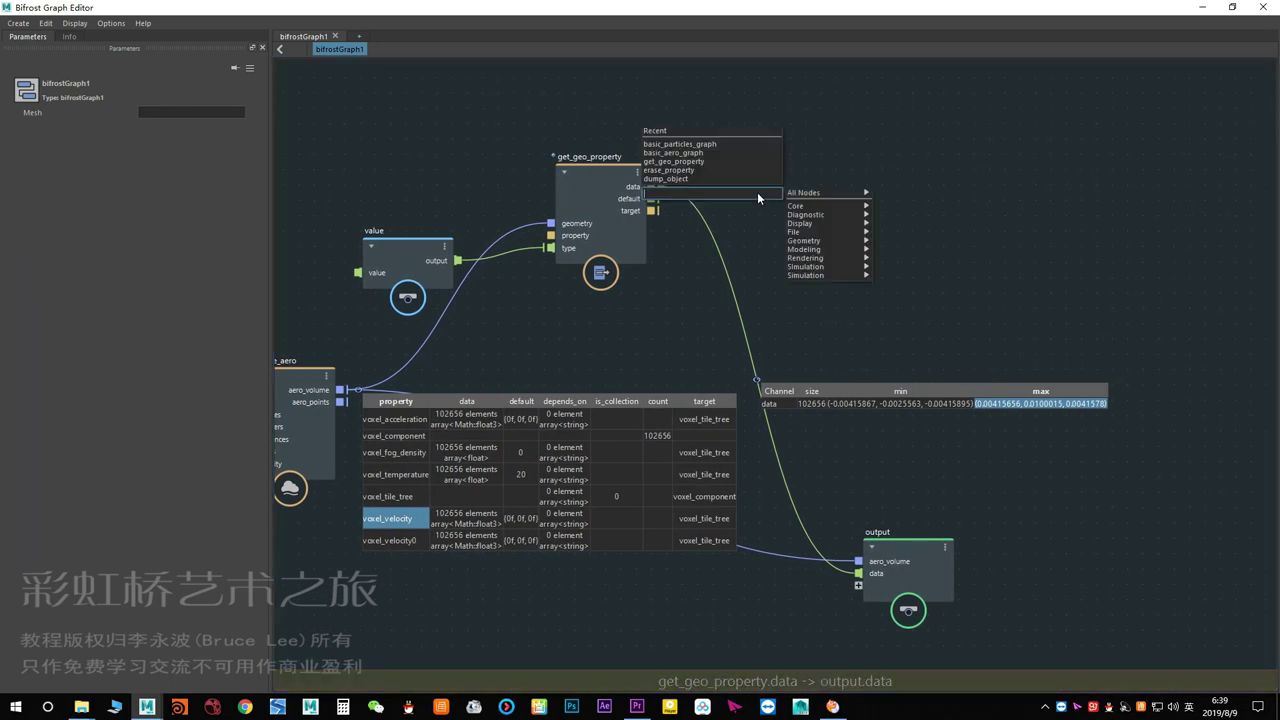
text(get)
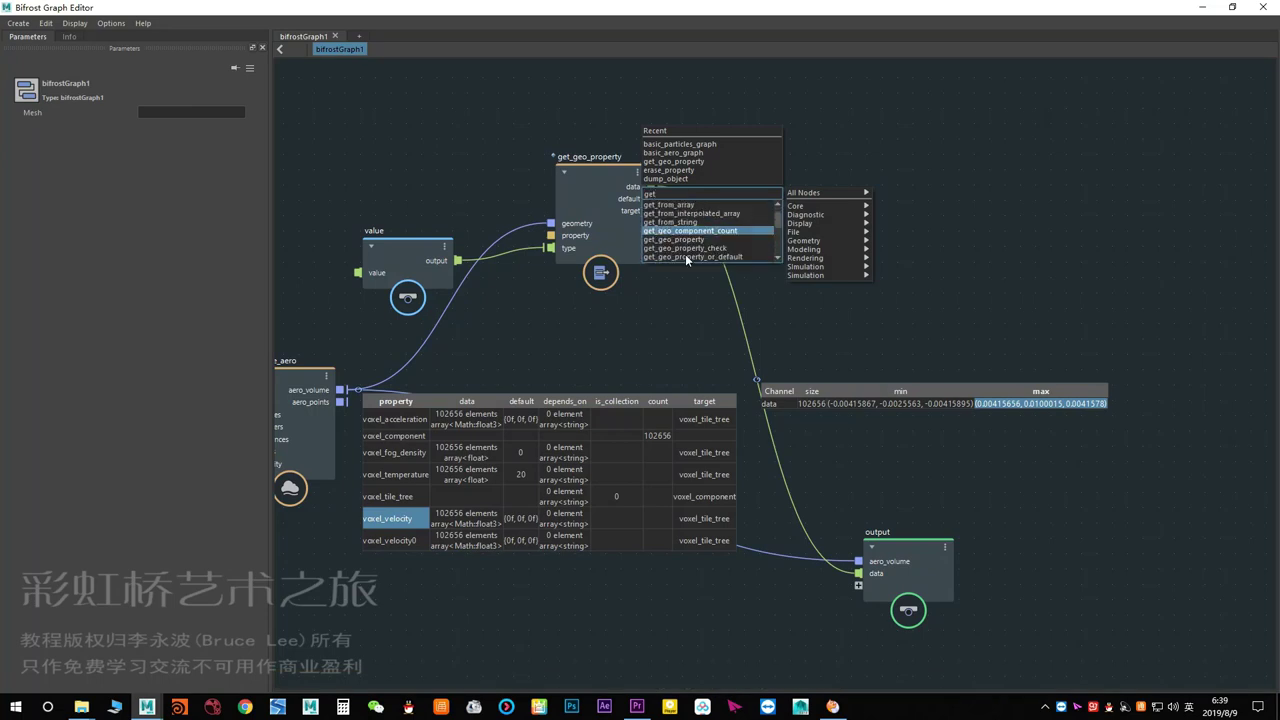
click(688, 230)
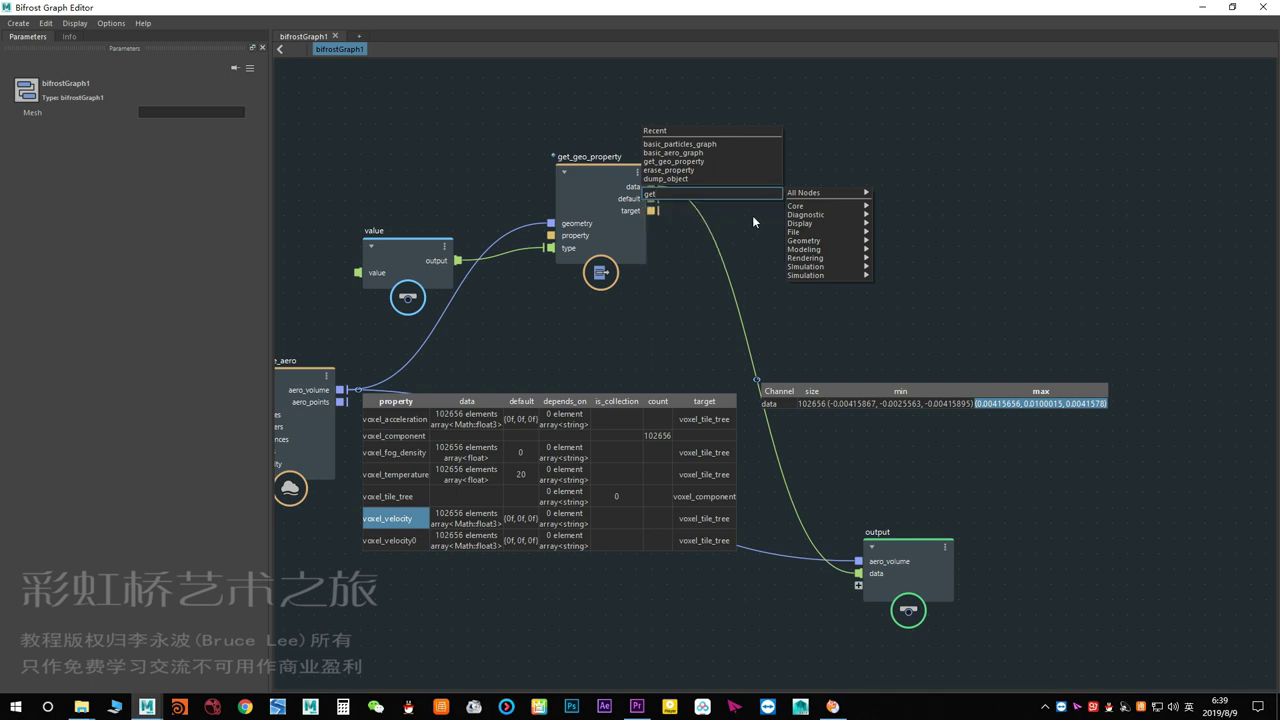
mouse_move(658, 186)
mouse_down()
mouse_move(768, 230)
mouse_move(740, 470)
mouse_move(760, 474)
mouse_up()
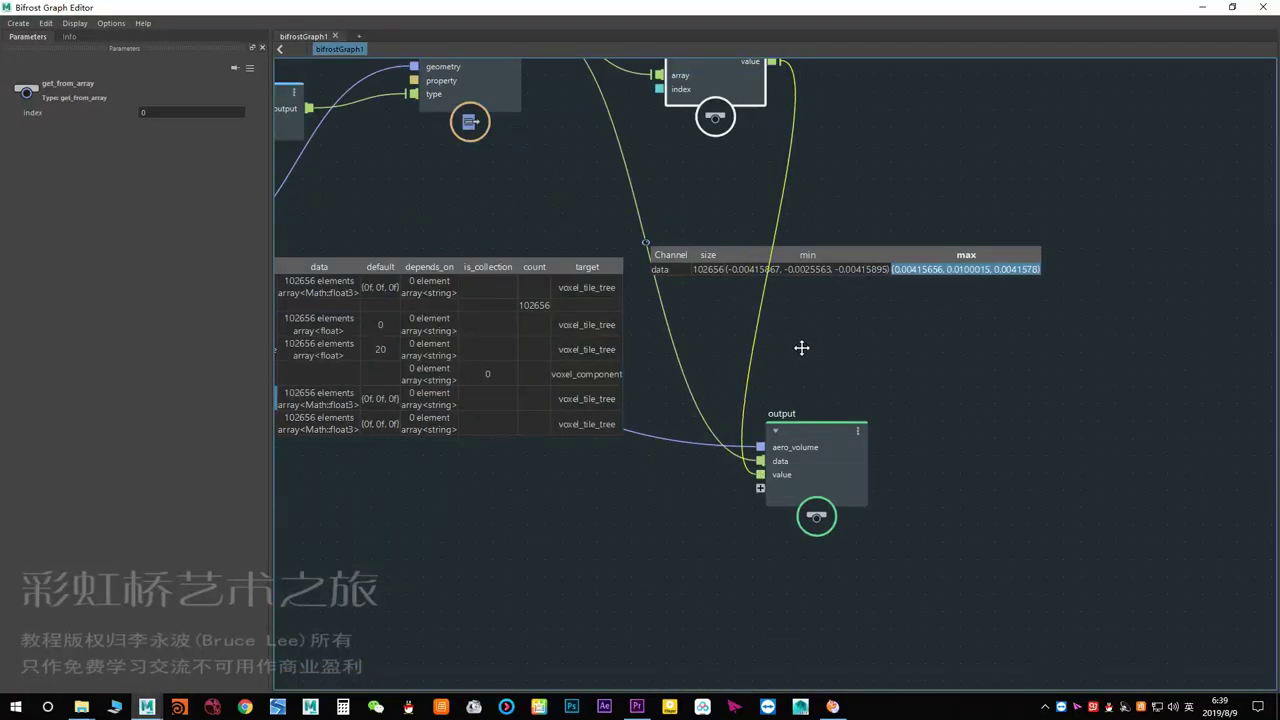
Add a watch on get_from_array's value wire and place its table beside it.
middle_drag(801, 347, 801, 473)
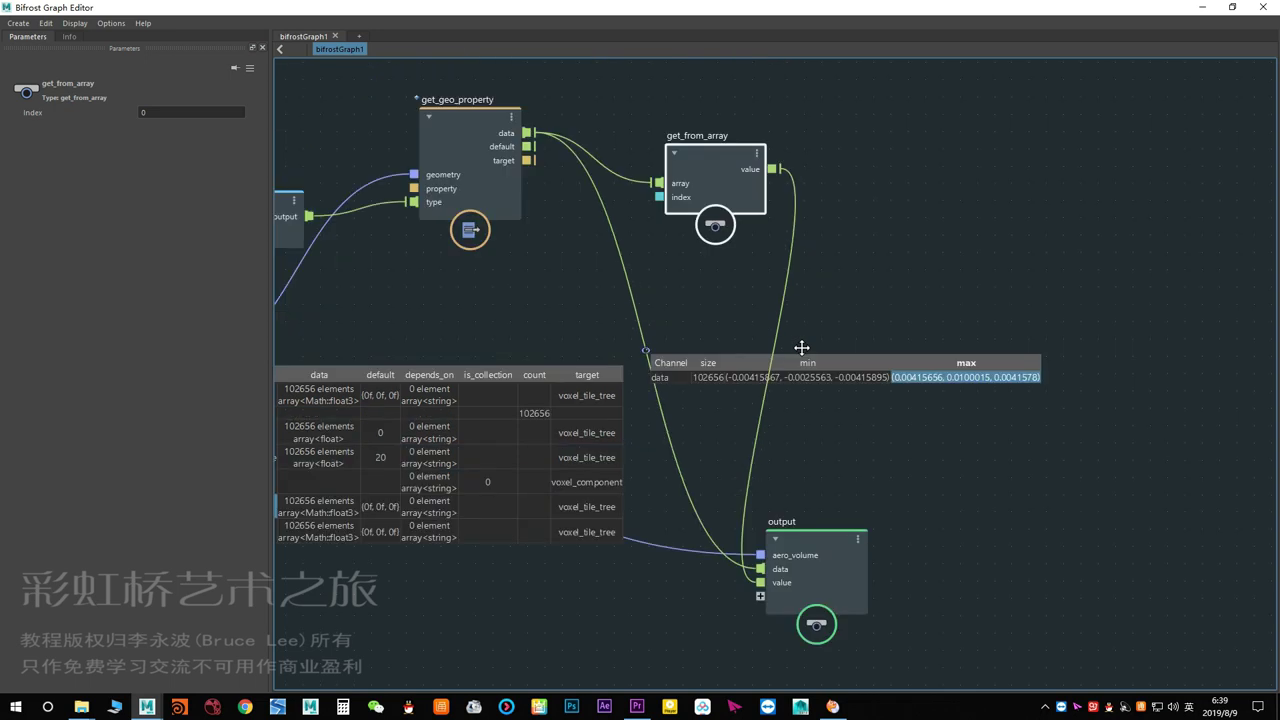
right_click(783, 337)
click(803, 344)
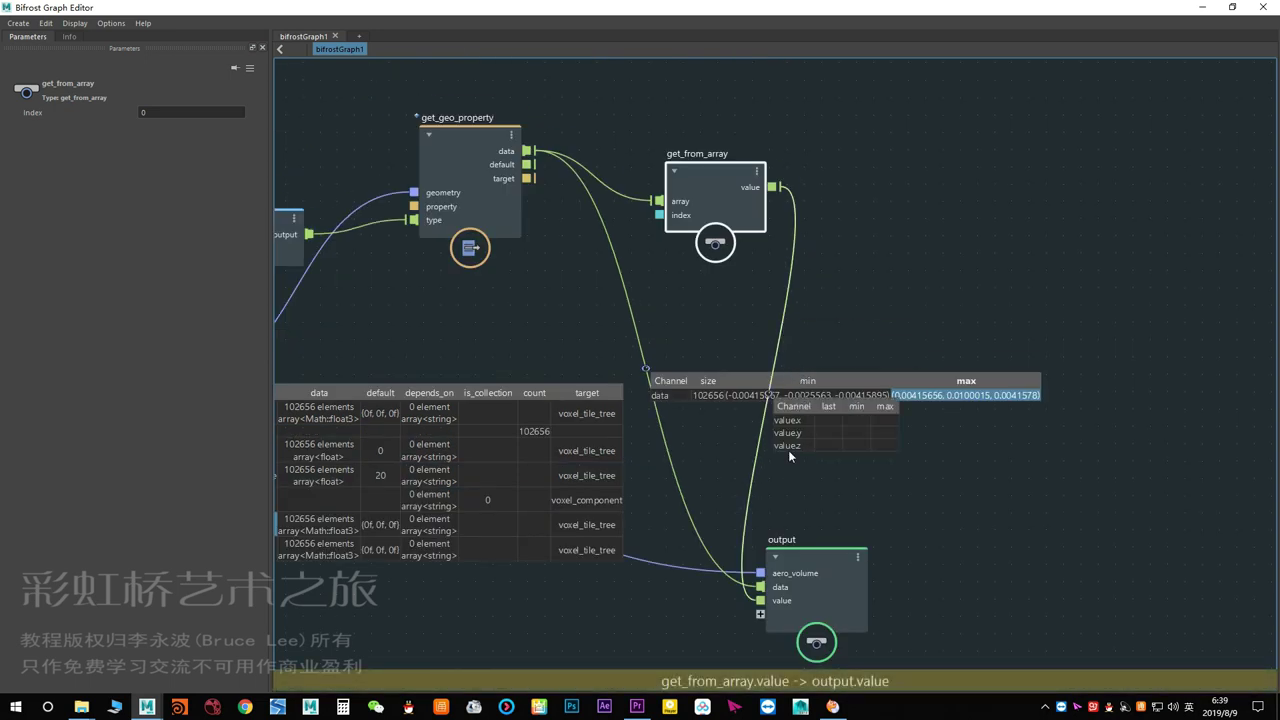
middle_drag(770, 397, 758, 367)
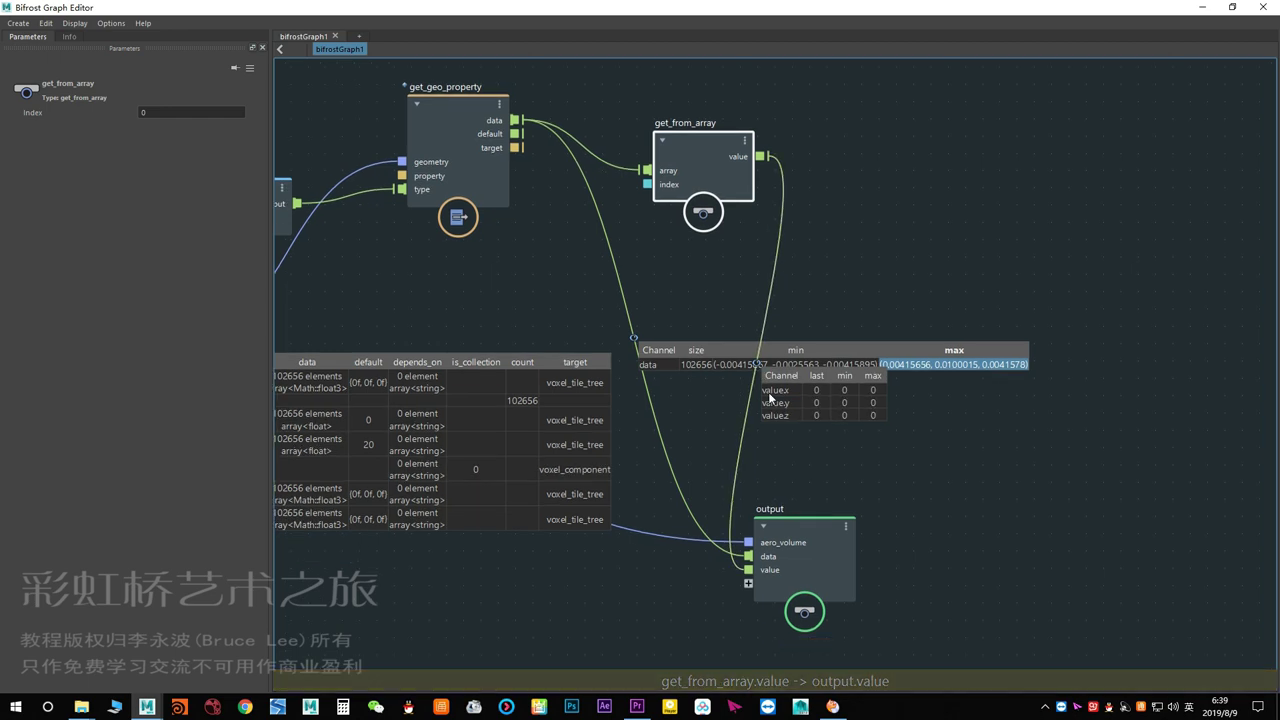
drag(764, 372, 793, 303)
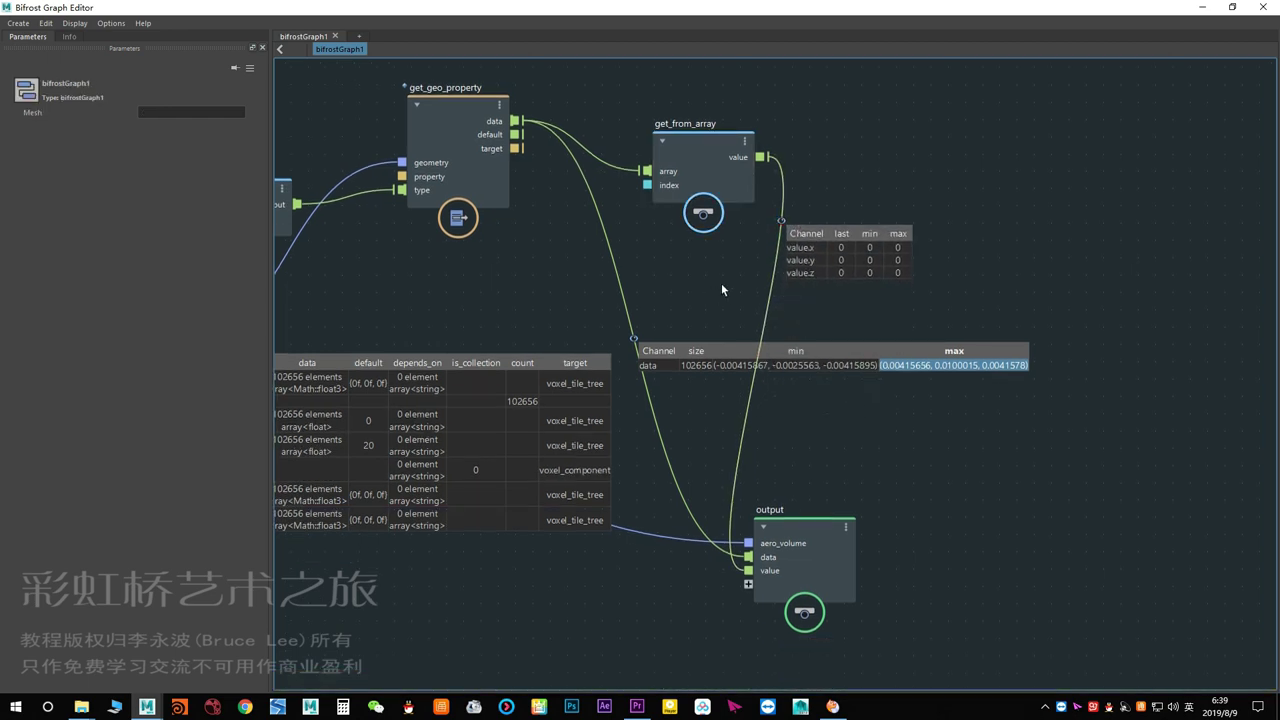
middle_drag(721, 283, 728, 314)
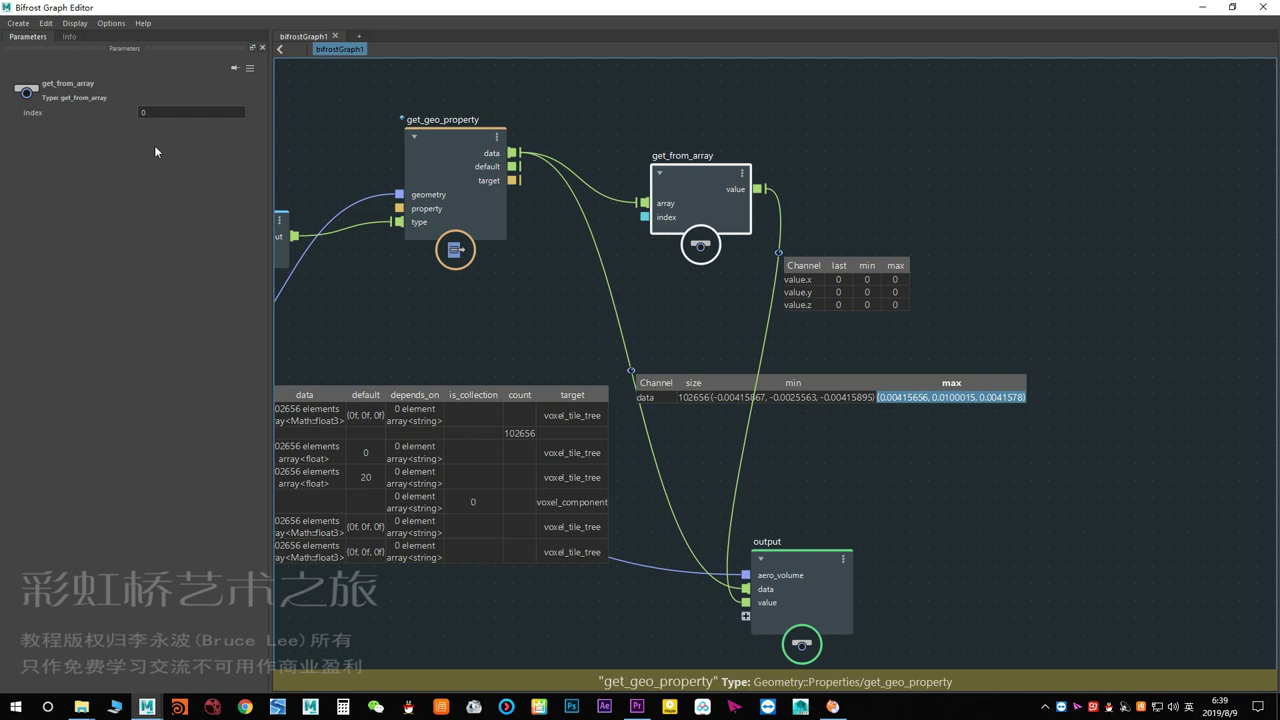
Set get_from_array's Index to 100000.
click(178, 111)
mouse_move(443, 349)
middle_down()
mouse_move(568, 306)
mouse_move(451, 306)
middle_up()
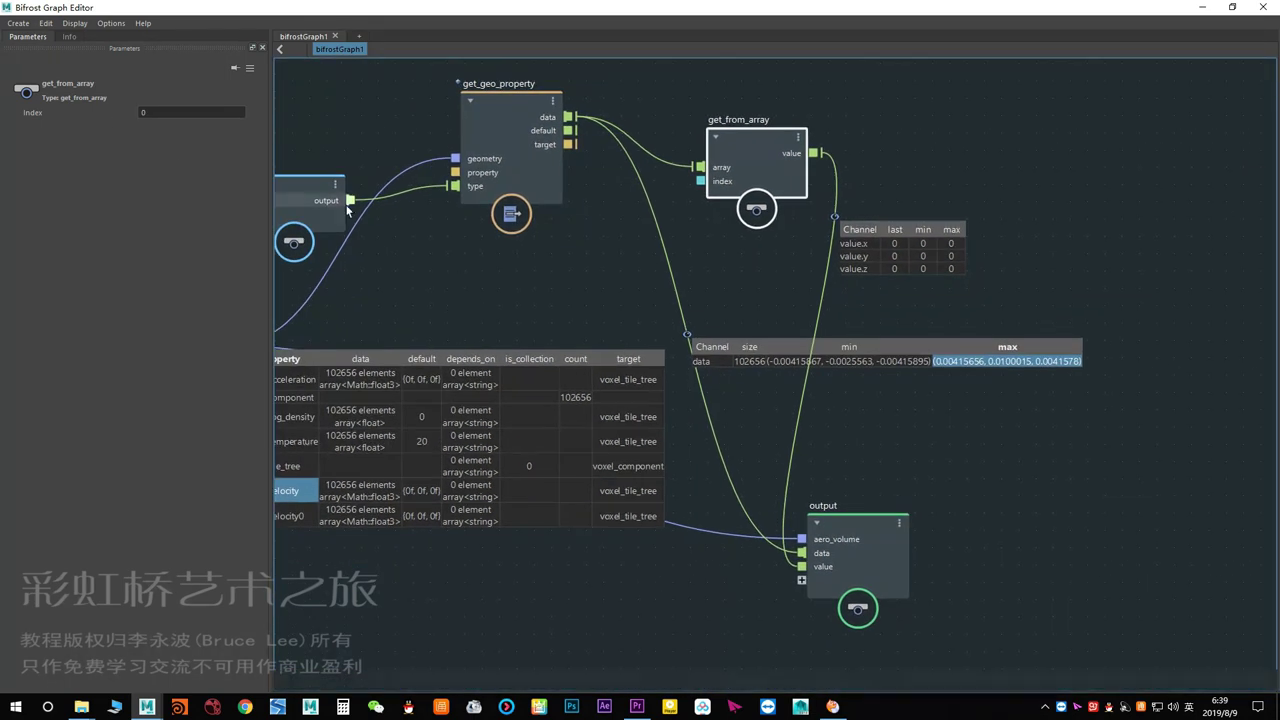
middle_drag(886, 278, 876, 290)
click(193, 112)
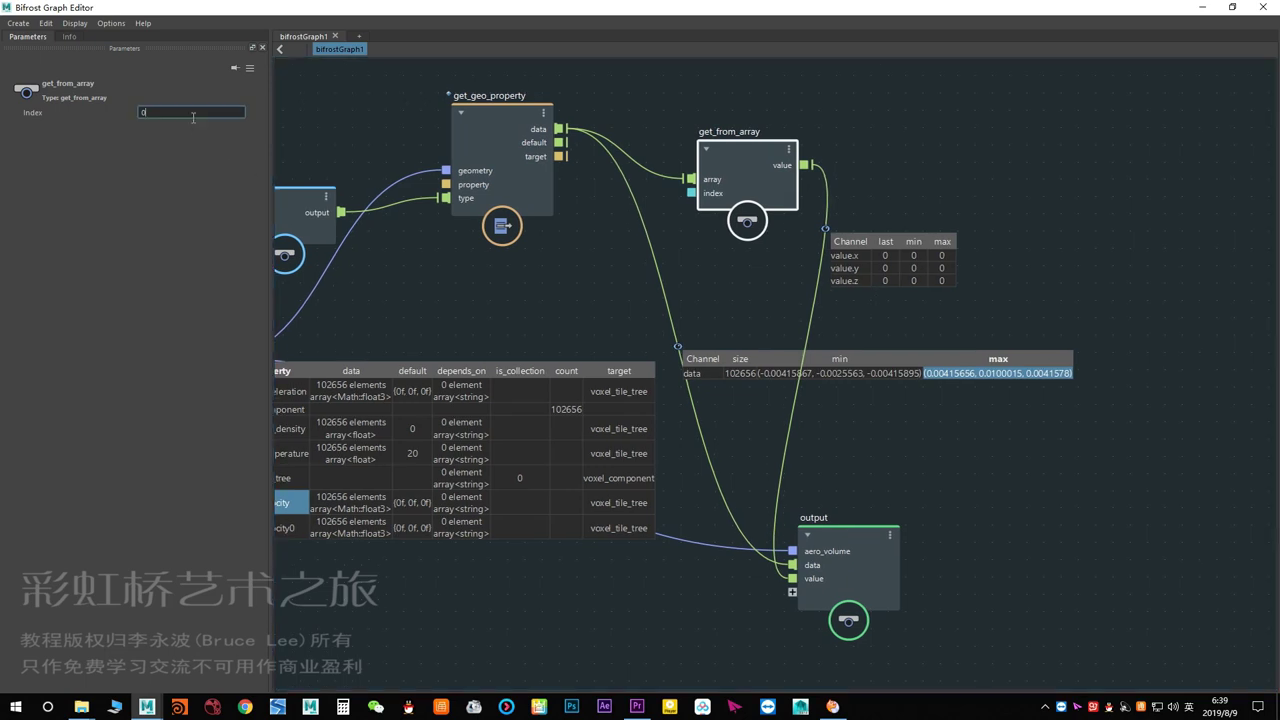
middle_drag(529, 288, 478, 303)
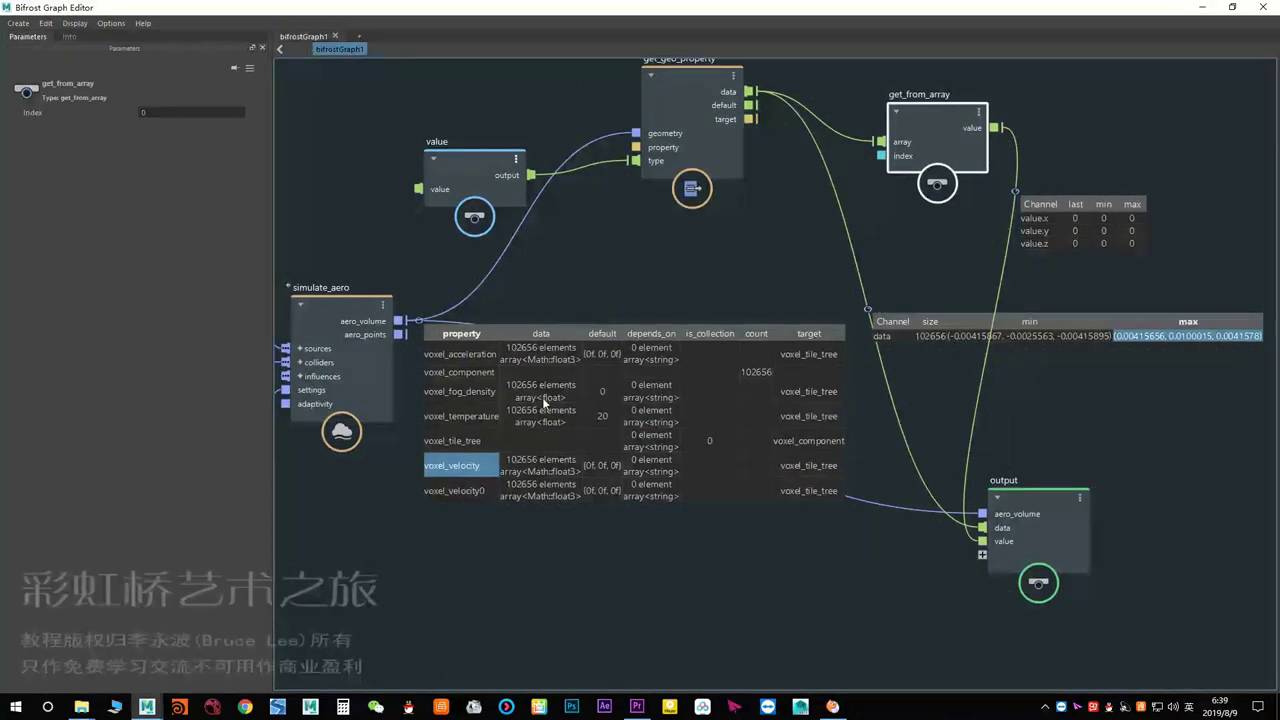
scroll(527, 408, up, 1)
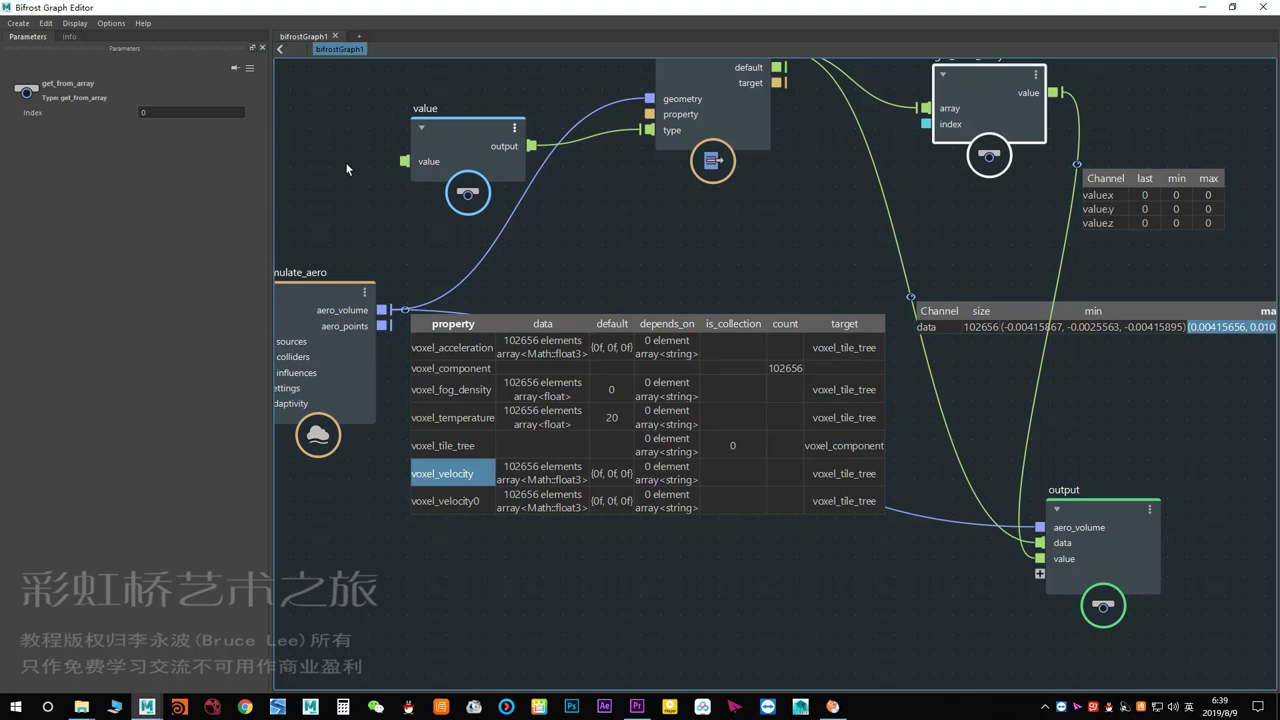
click(208, 112)
text(100000)
key(Return)
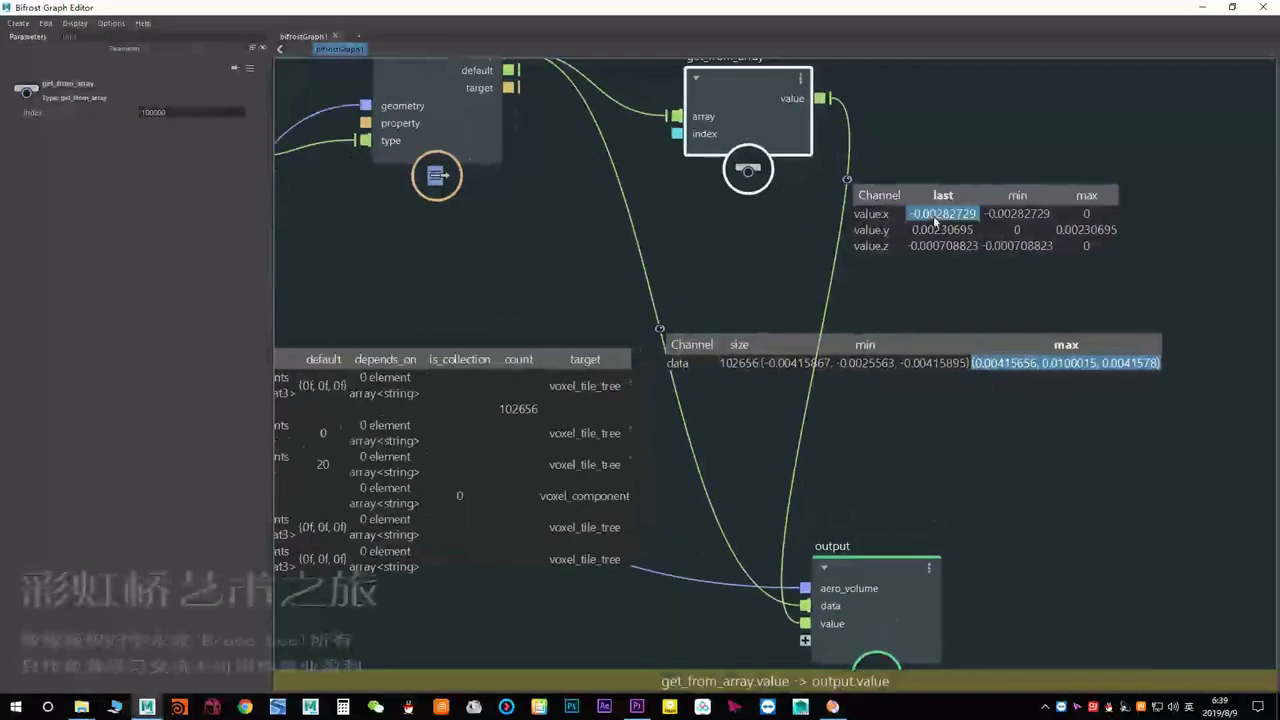
Read the fetched vector (-0.00282729, 0.00230695, -0.000708823), then frame the whole aero graph.
click(944, 246)
click(956, 208)
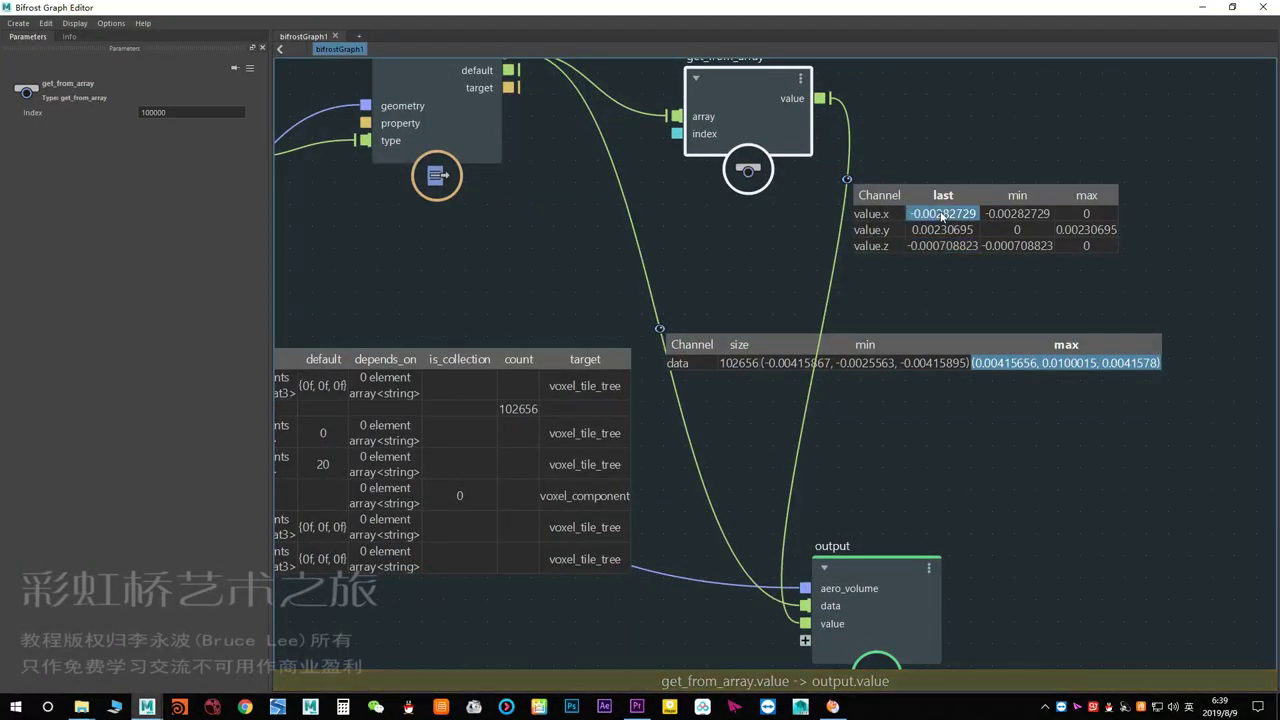
middle_drag(912, 246, 969, 260)
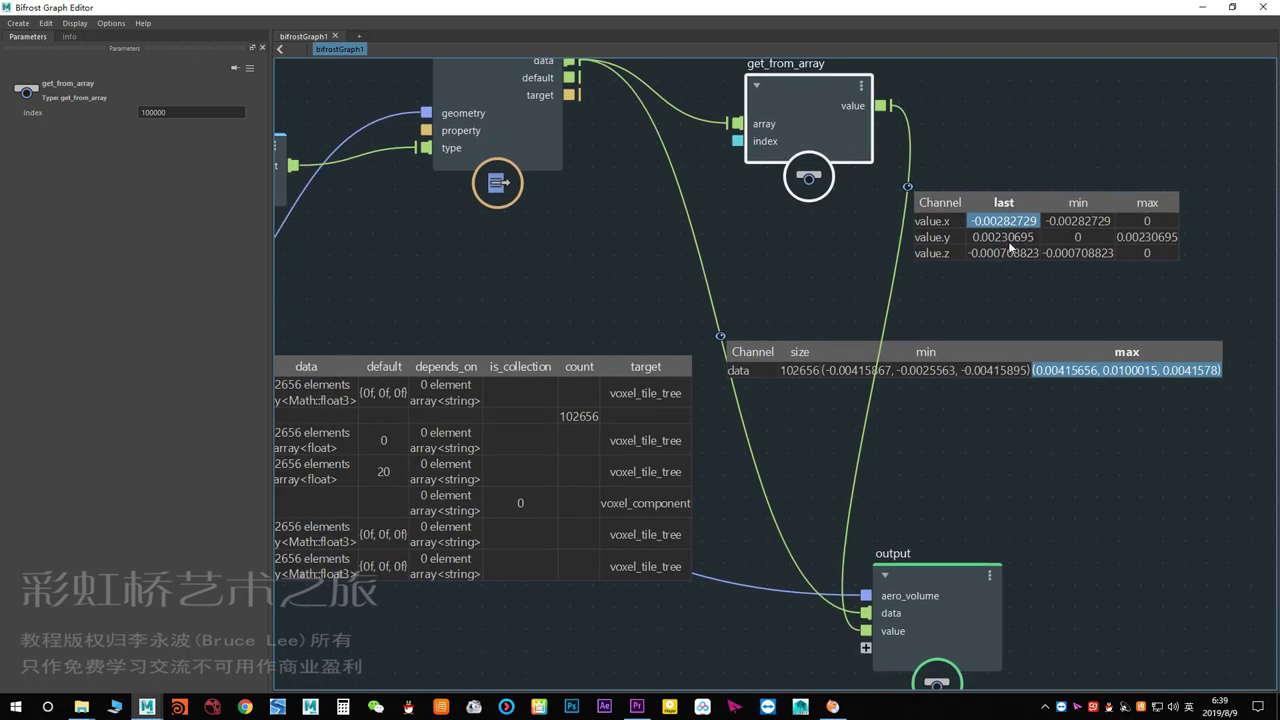
click(1004, 238)
click(1004, 254)
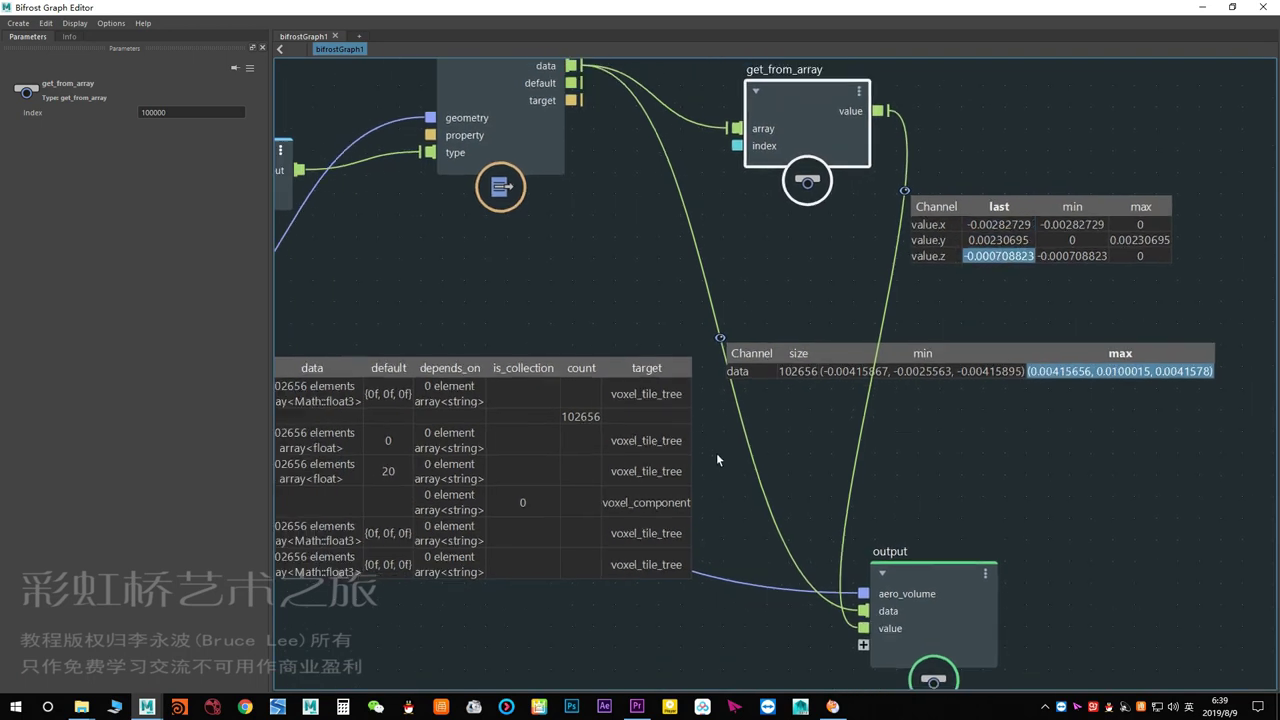
key(a)
click(771, 330)
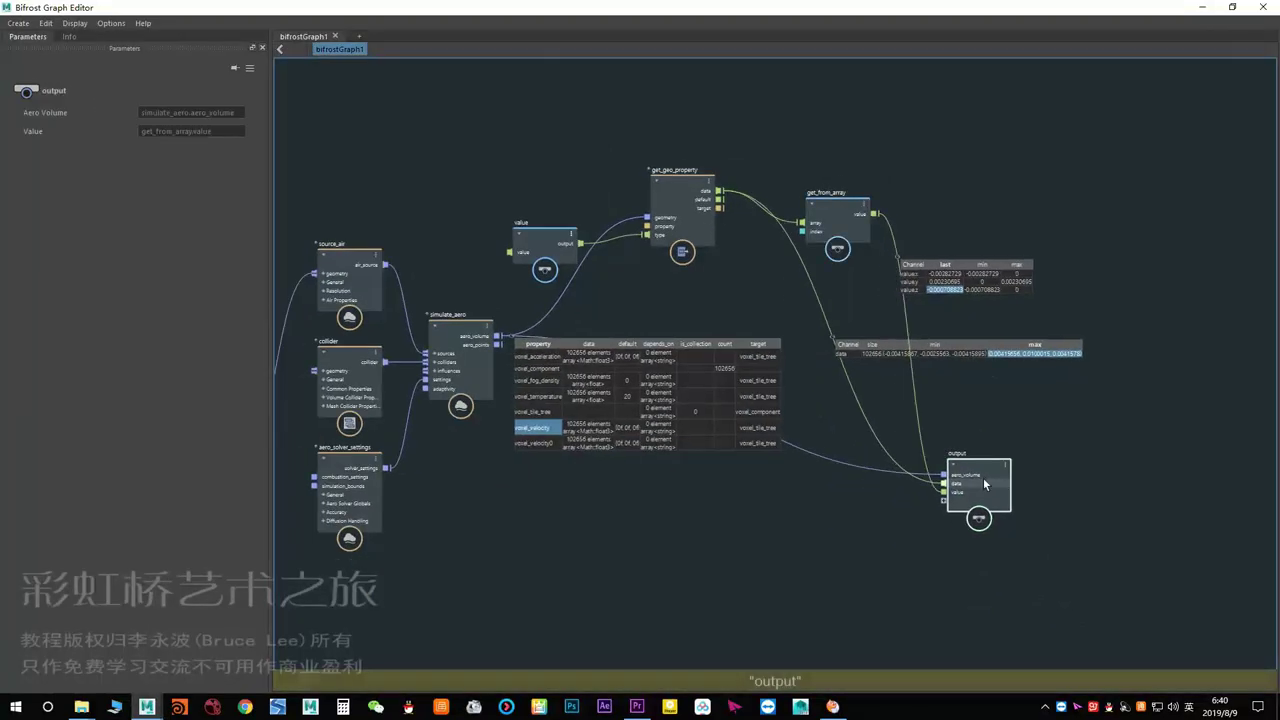
middle_drag(861, 336, 911, 371)
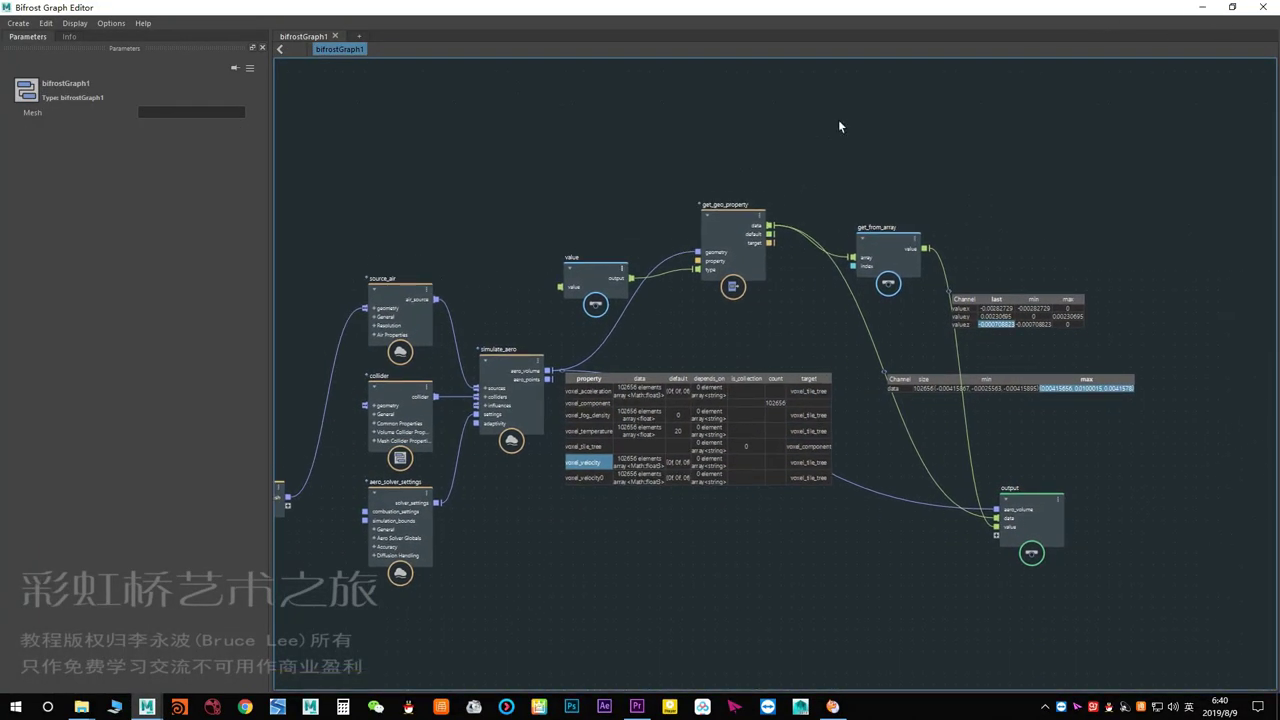
Close the Bifrost Graph Editor and start a new scene without saving.
click(1263, 7)
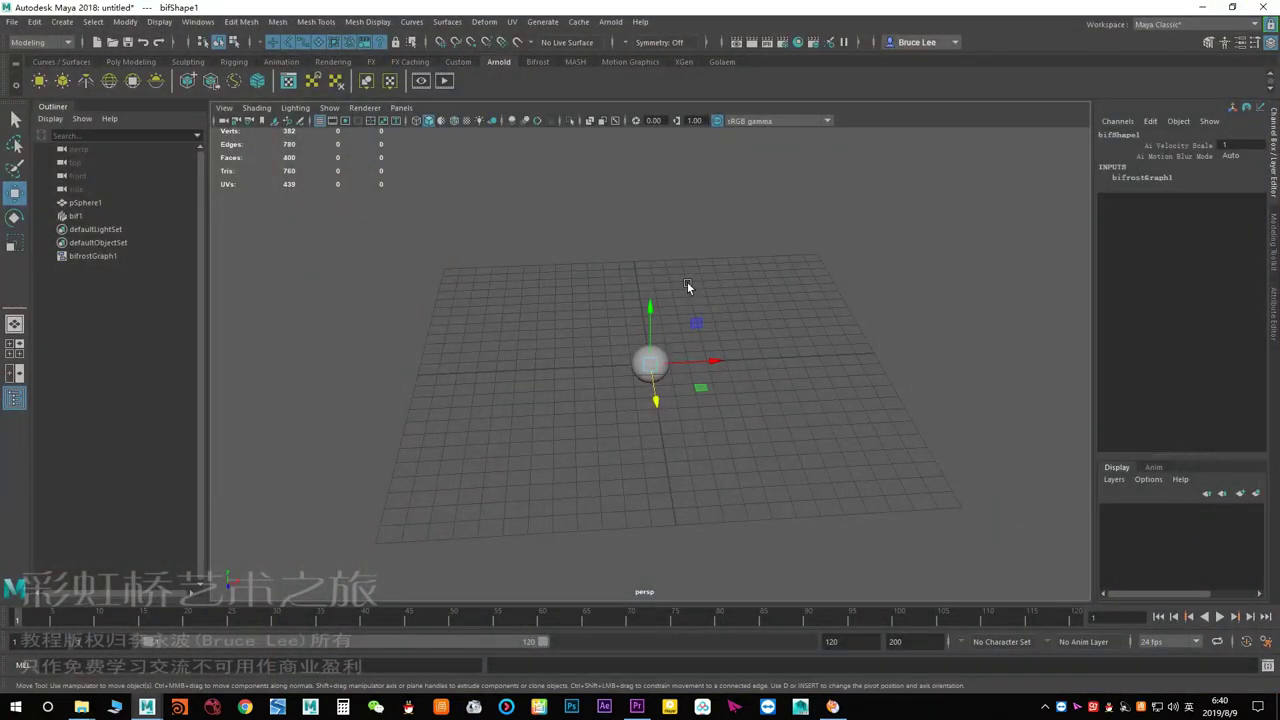
key(ctrl+n)
click(648, 356)
key(super+d)
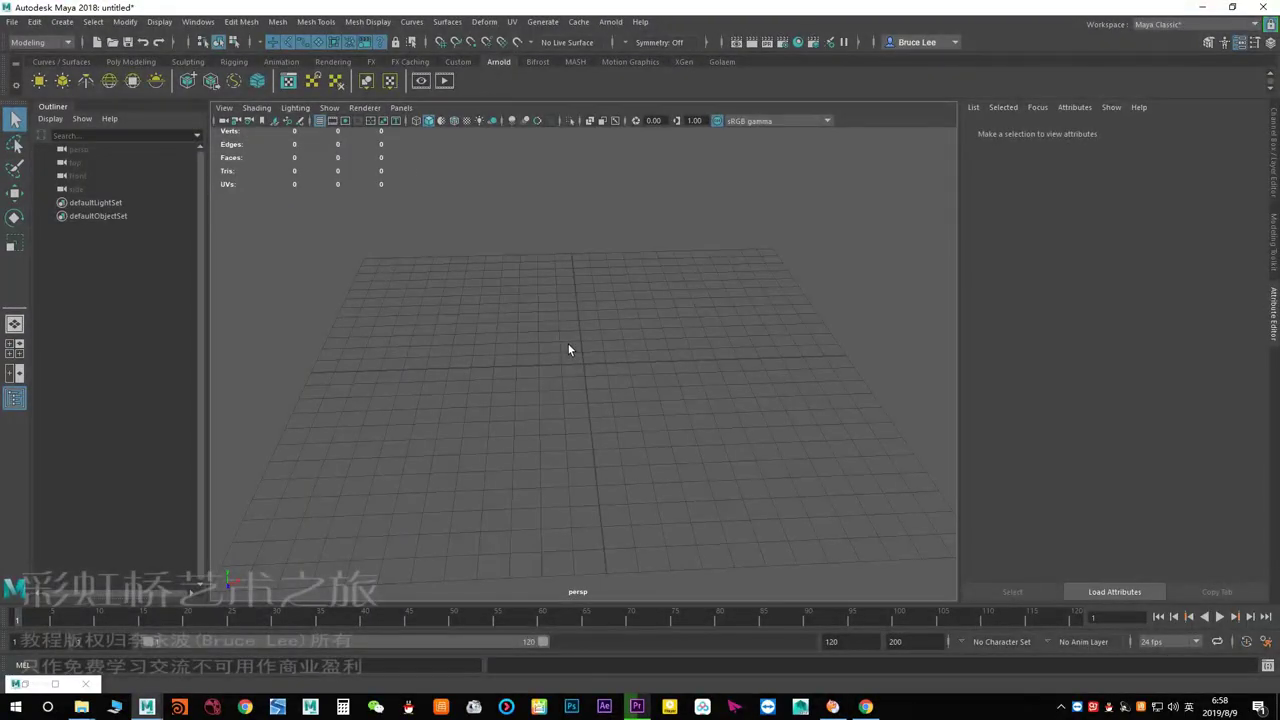
Create a polygon sphere, pSphere1, at the grid centre and switch to the Move tool.
shift+right_drag(566, 331, 617, 335)
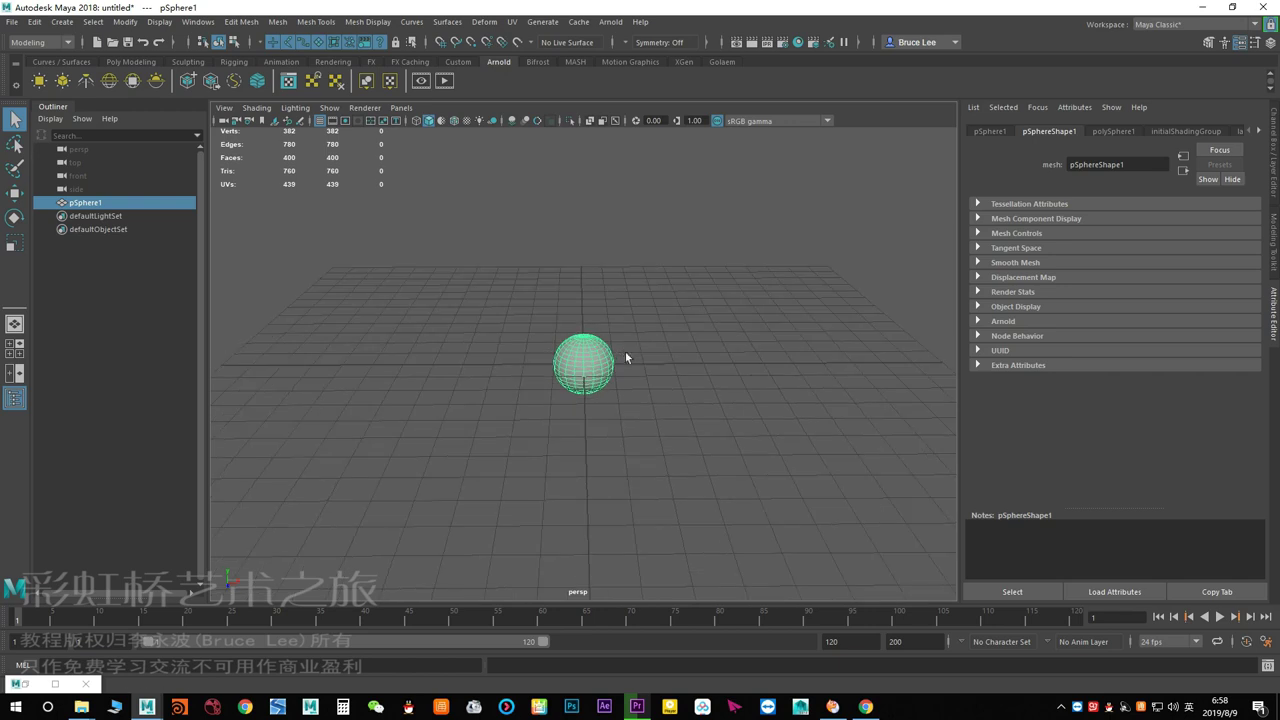
scroll(556, 370, up, 3)
key(w)
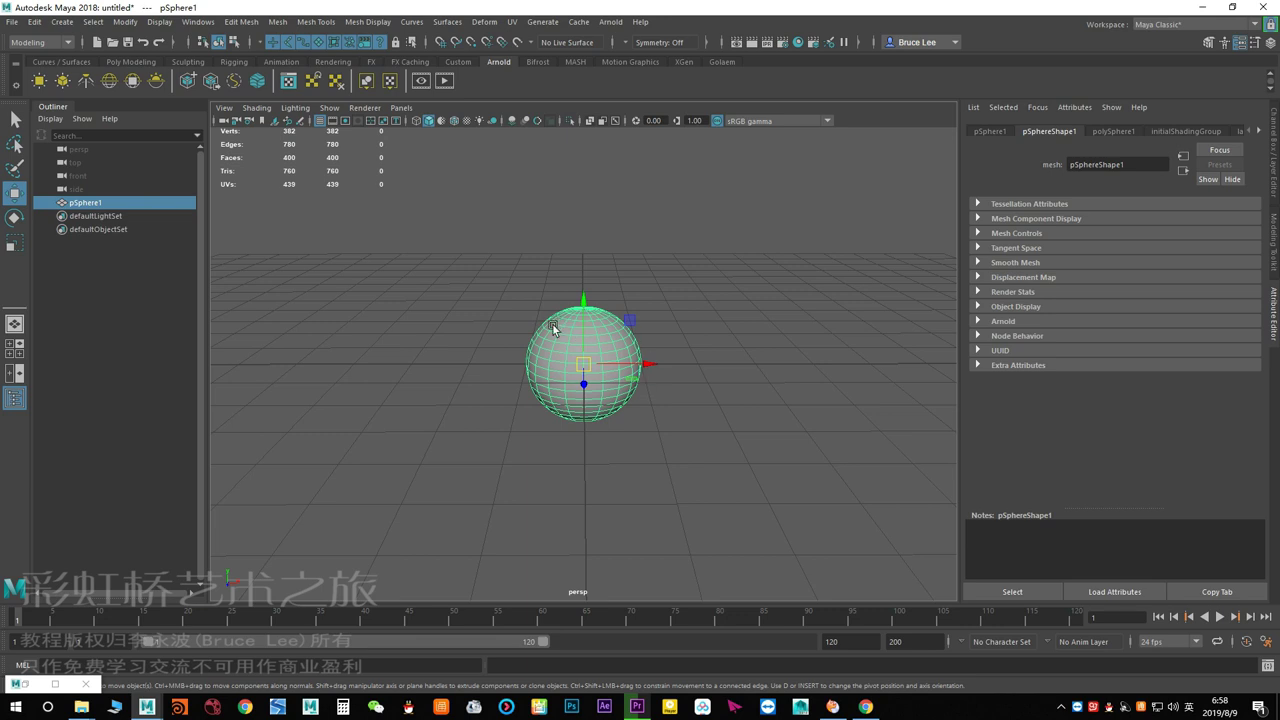
click(198, 21)
Create a new Bifrost graph from the sphere in a maximized Bifrost Graph Editor.
click(255, 200)
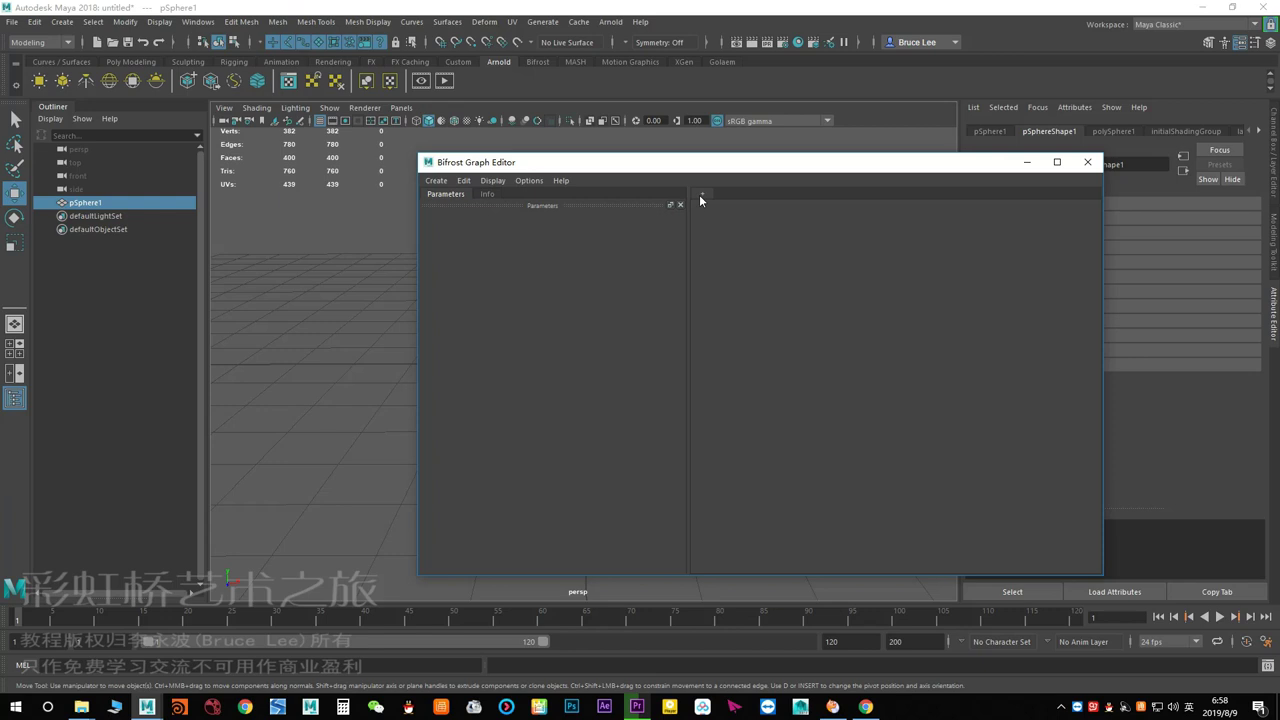
click(739, 204)
drag(609, 477, 310, 443)
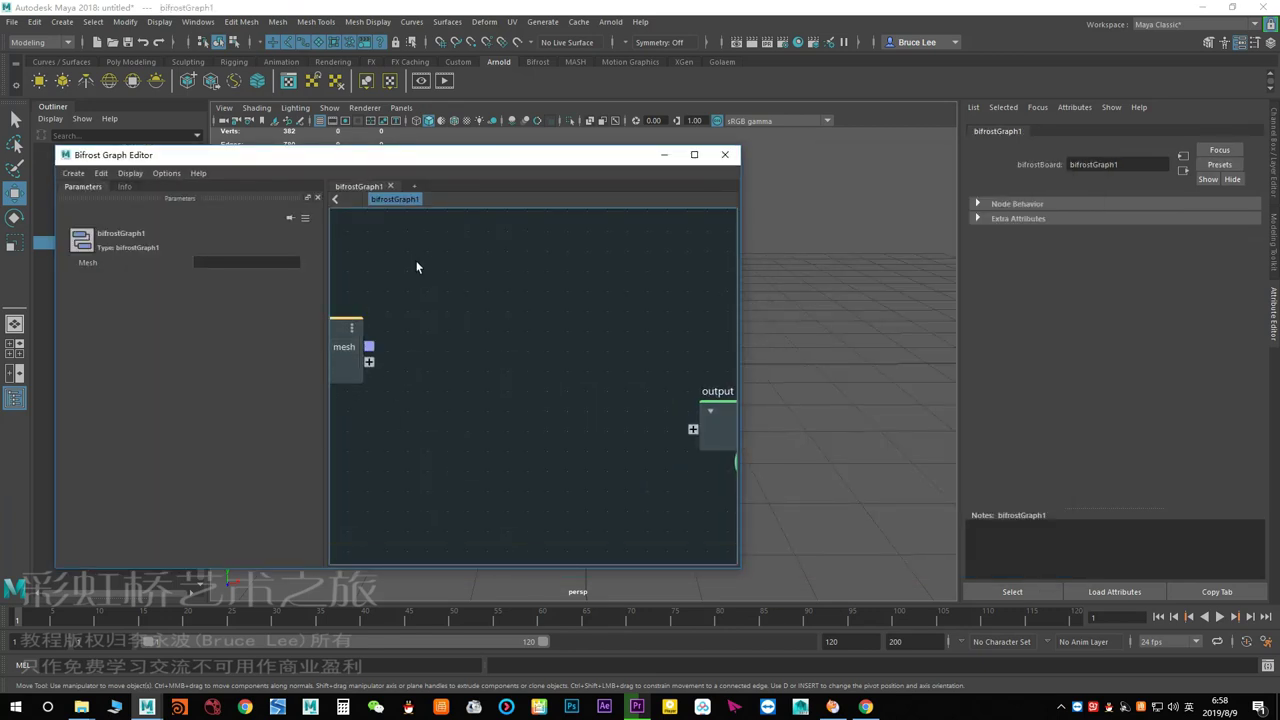
double_click(503, 155)
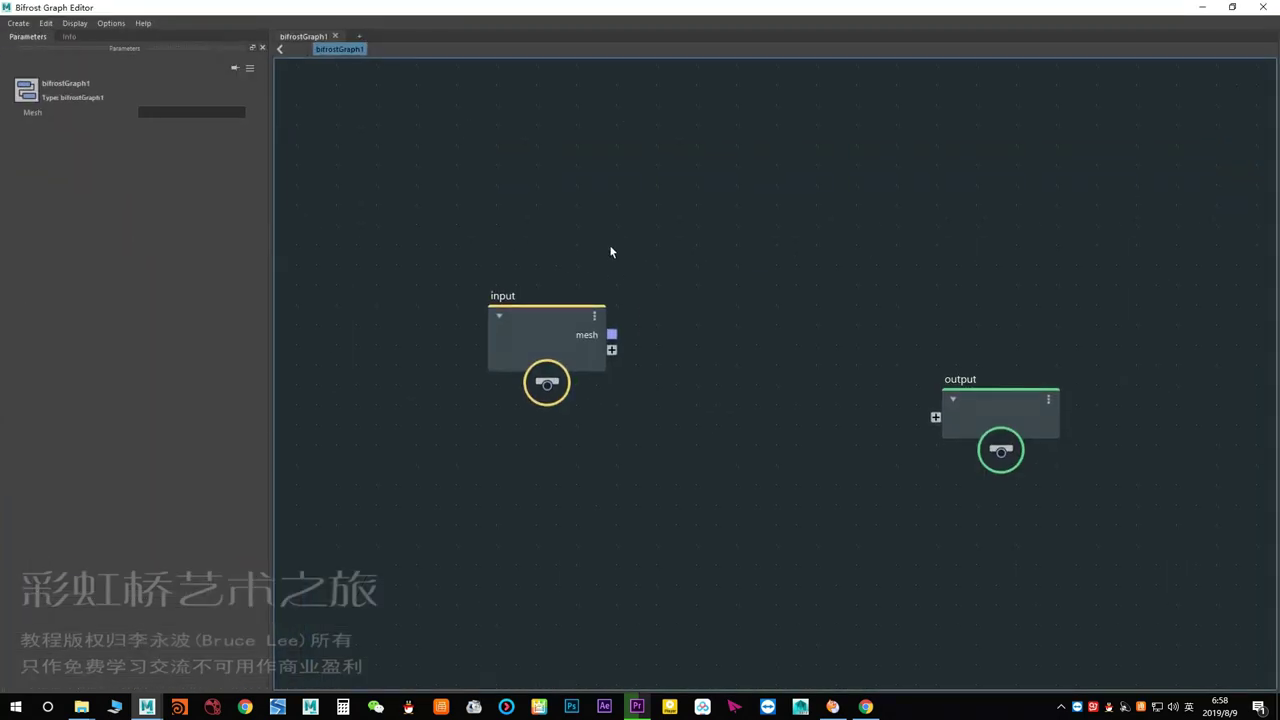
Add a get_point_position node and wire the input mesh into its geometry.
key(Tab)
text(point_position)
click(548, 266)
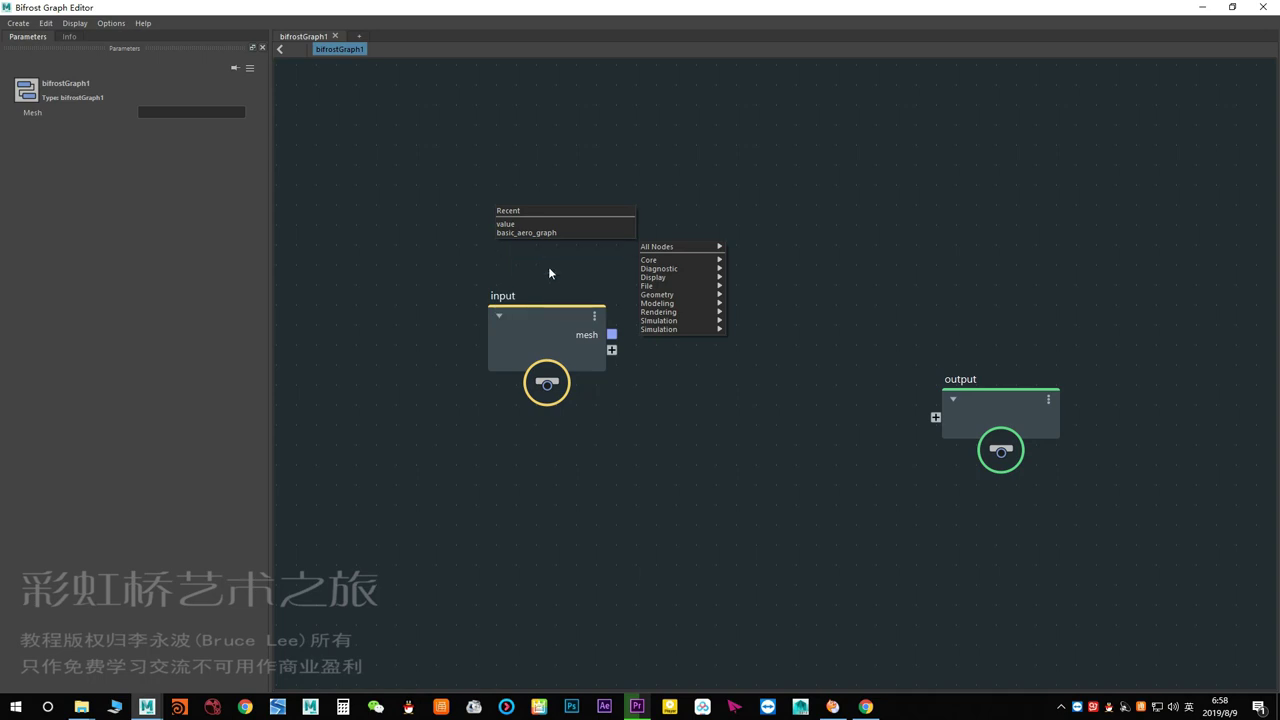
drag(587, 277, 674, 277)
drag(541, 315, 407, 287)
drag(466, 315, 643, 297)
middle_drag(675, 503, 502, 530)
drag(830, 430, 970, 364)
drag(547, 325, 547, 413)
Add a set_point_position node to the graph.
key(Tab)
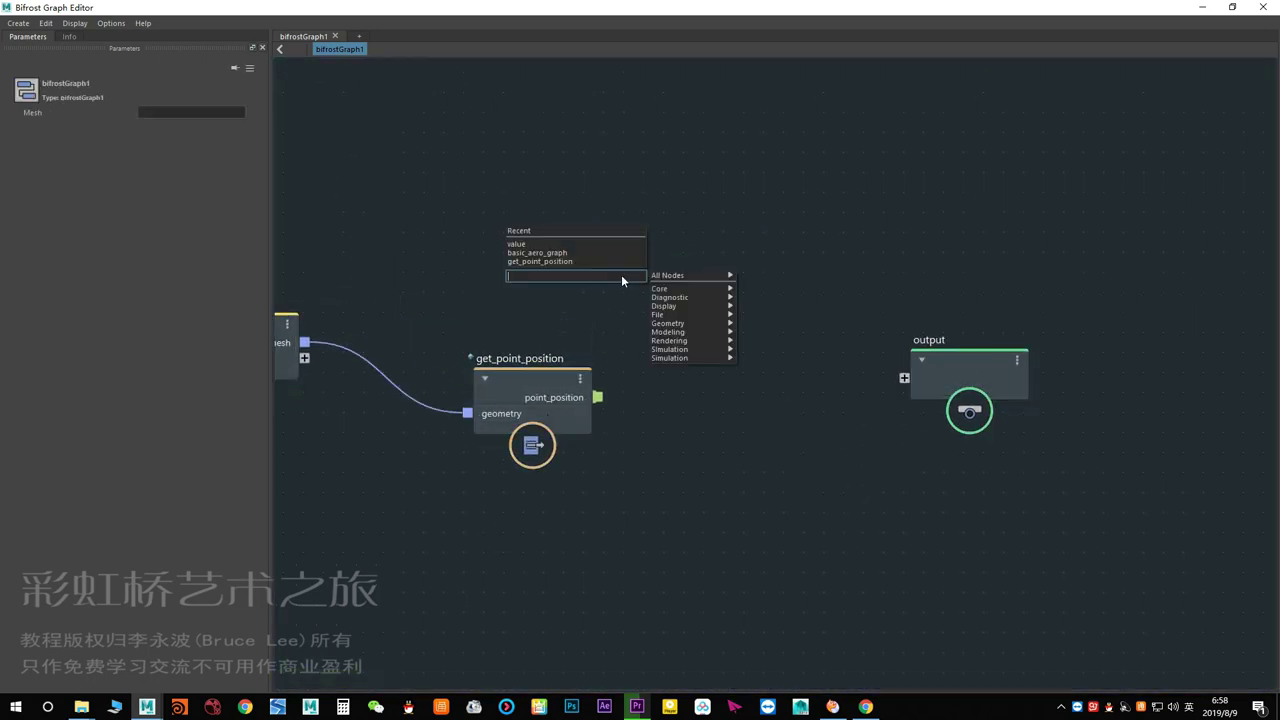
text(sw)
key(BackSpace)
key(BackSpace)
text(s)
text(et_po)
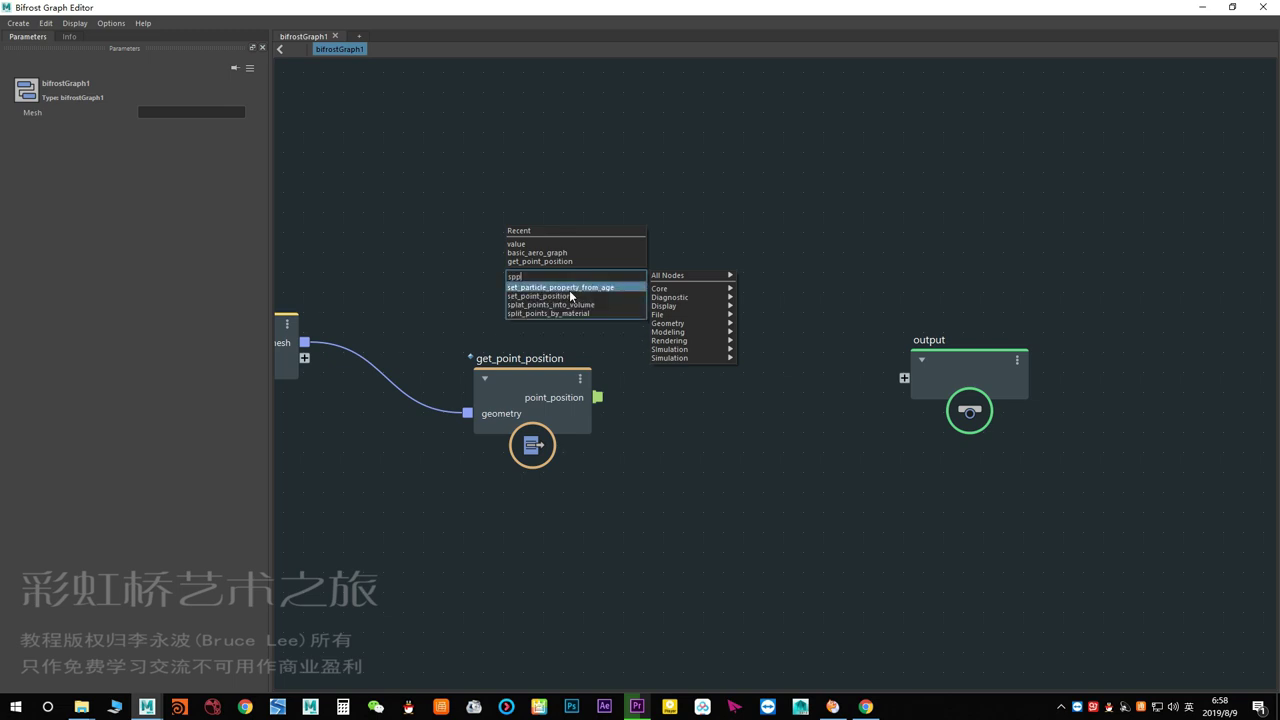
click(566, 290)
middle_drag(802, 278, 912, 263)
click(446, 253)
Connect get_point_position's point_position into set_point_position's positions.
key(Tab)
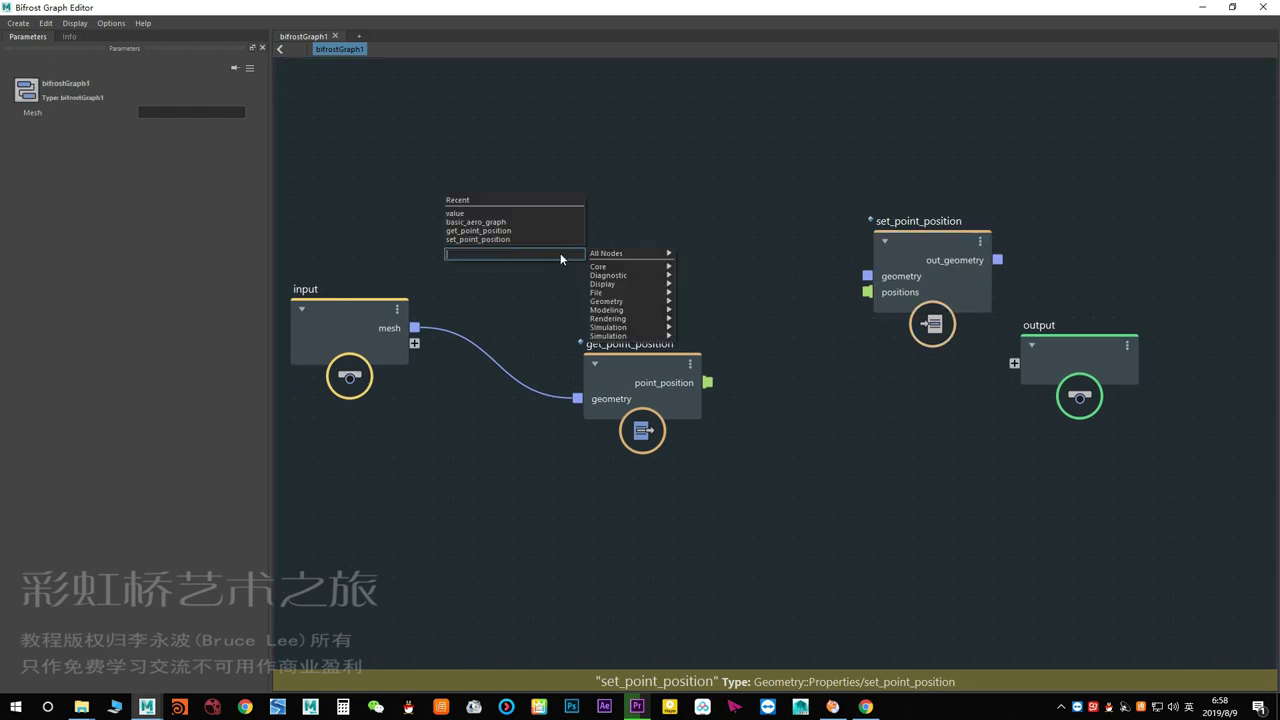
mouse_move(604, 284)
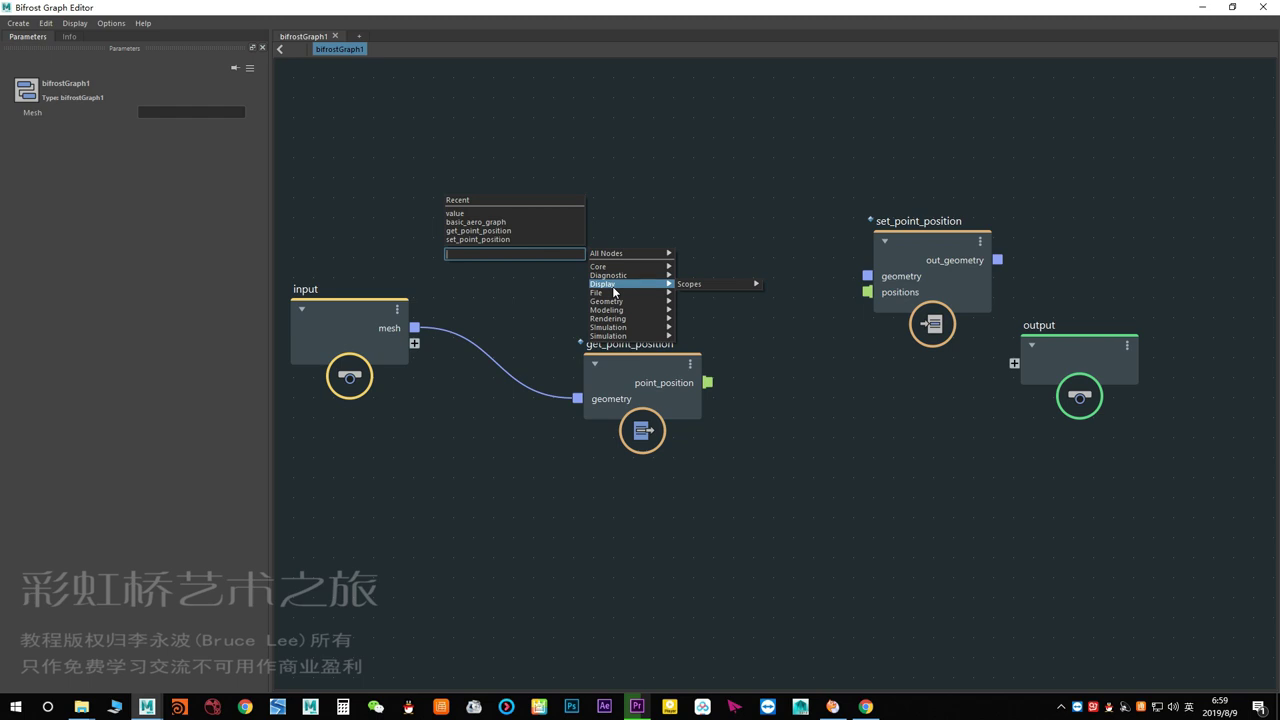
key(Escape)
scroll(629, 279, up, 2)
key(Tab)
scroll(630, 280, up, 1)
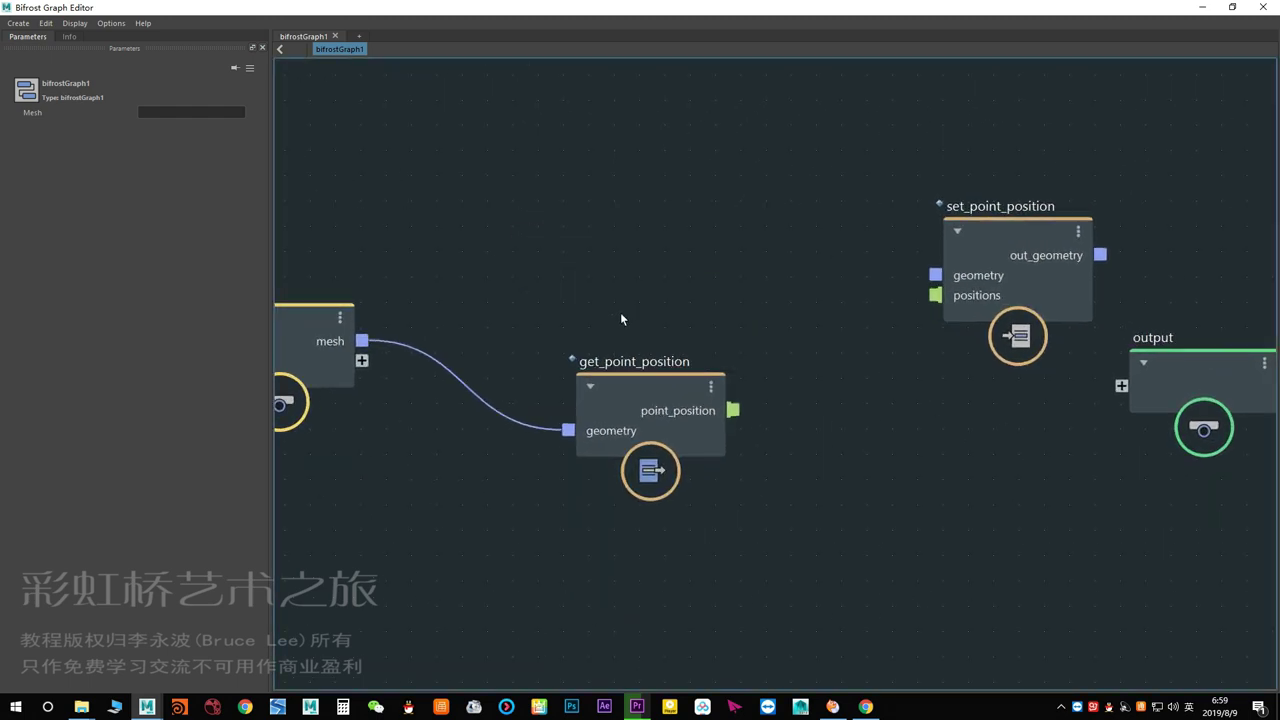
key(Tab)
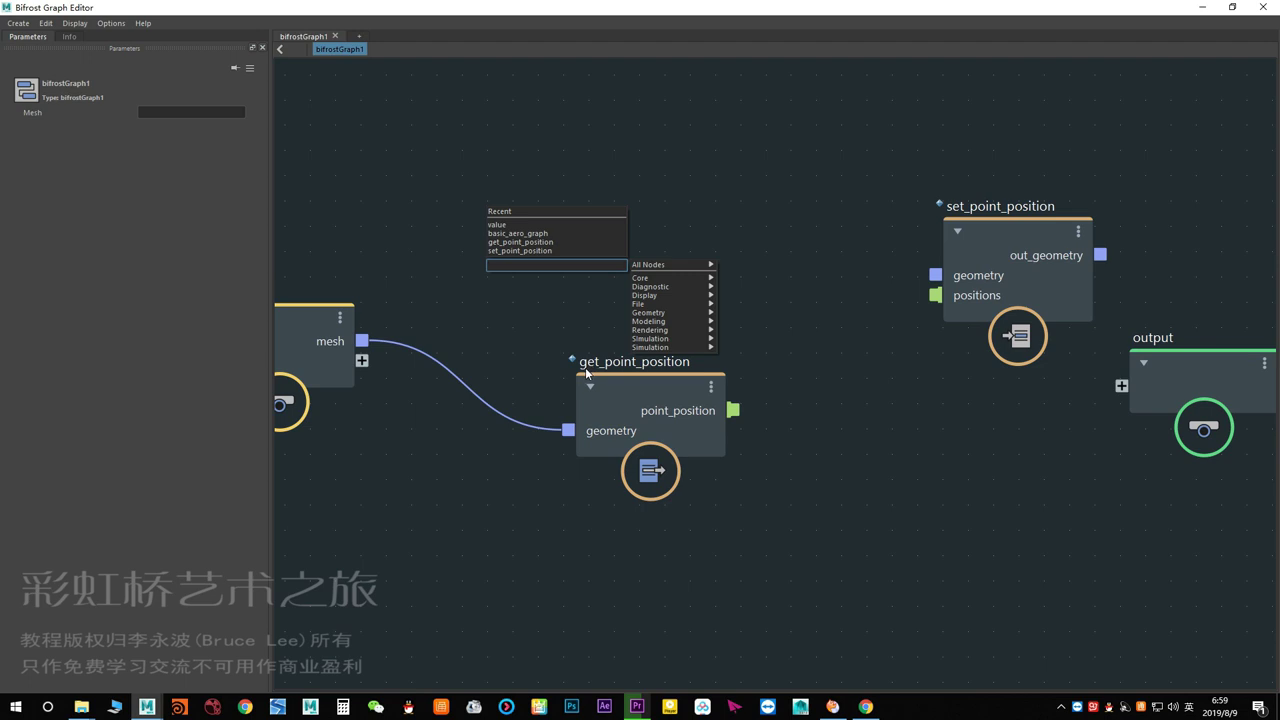
text(gpp)
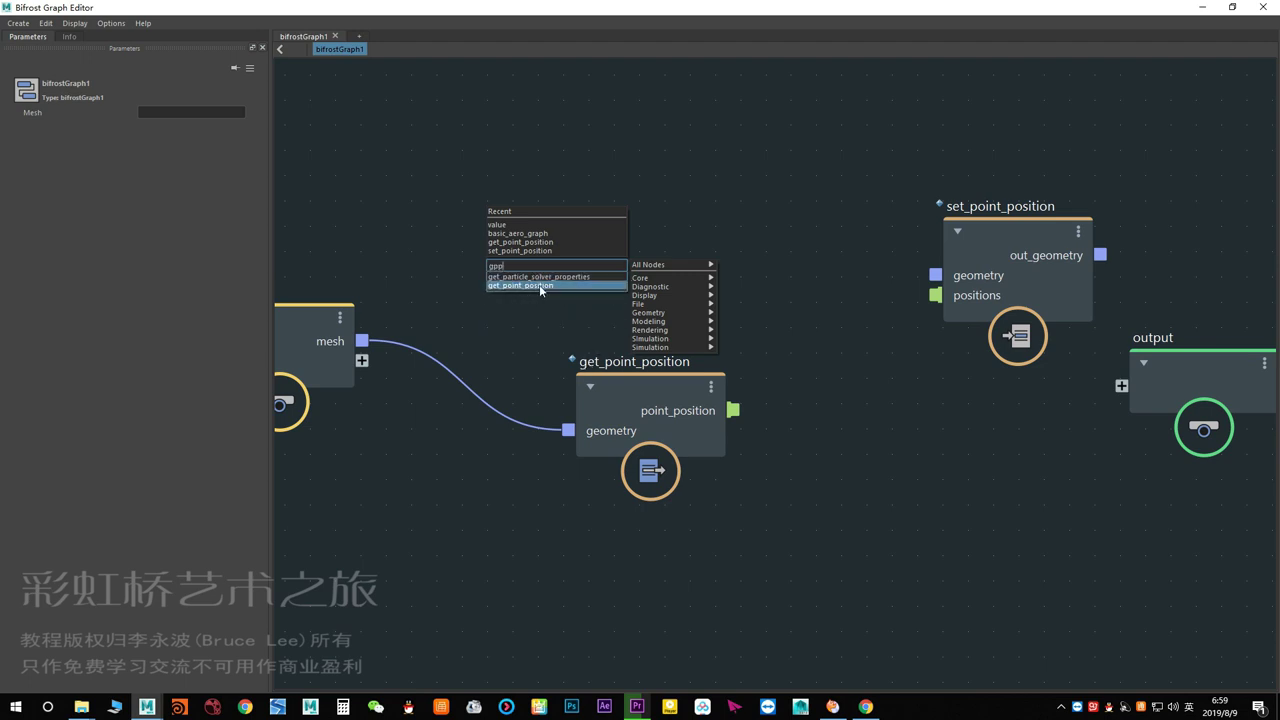
click(598, 285)
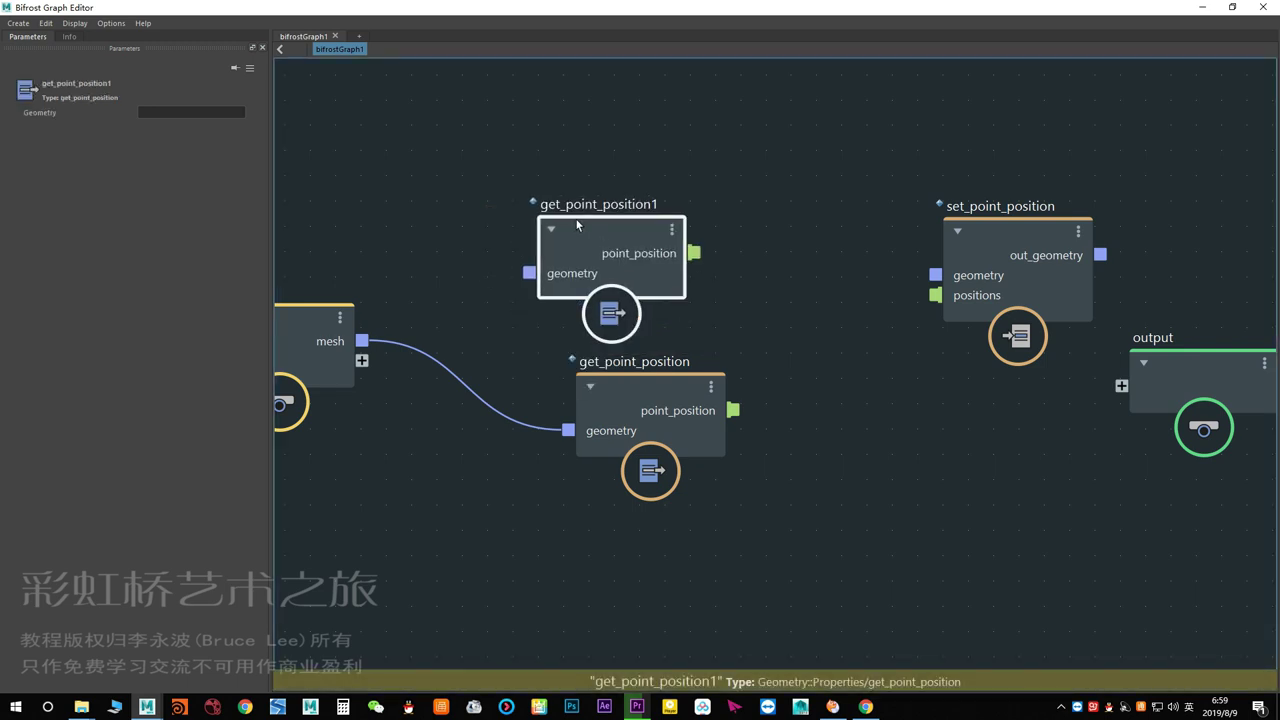
key(ctrl+z)
key(ctrl+z)
key(ctrl+z)
key(ctrl+z)
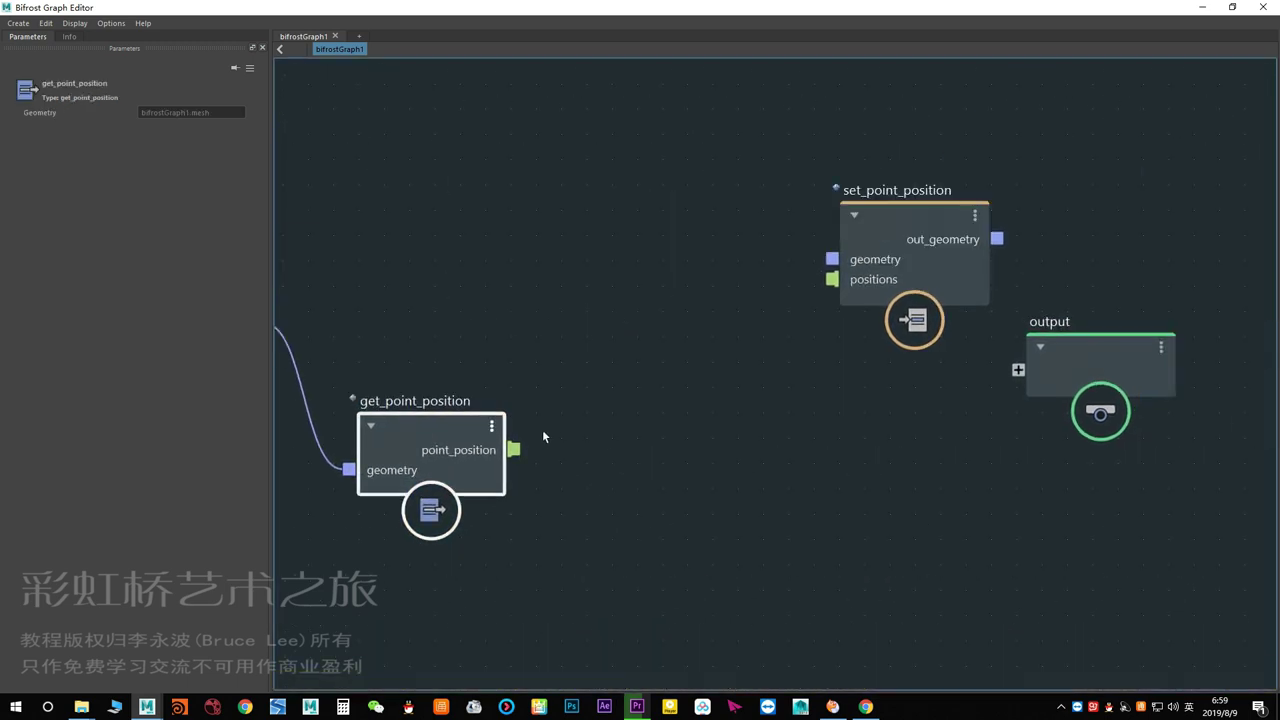
drag(514, 449, 832, 279)
drag(915, 214, 838, 214)
Wire the input mesh into set_point_position geometry and out_geometry into the output node.
key(a)
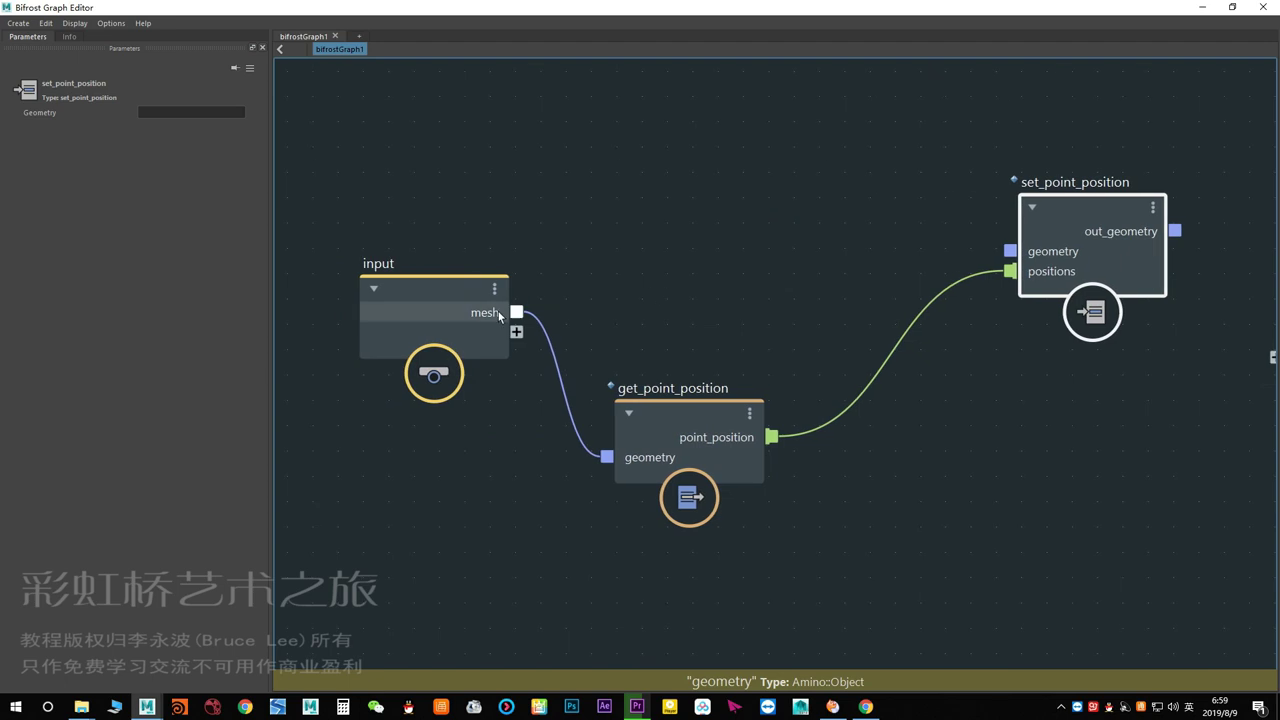
click(498, 311)
mouse_move(483, 312)
mouse_down()
mouse_move(976, 231)
mouse_move(977, 250)
mouse_up()
middle_drag(828, 319, 604, 346)
click(861, 245)
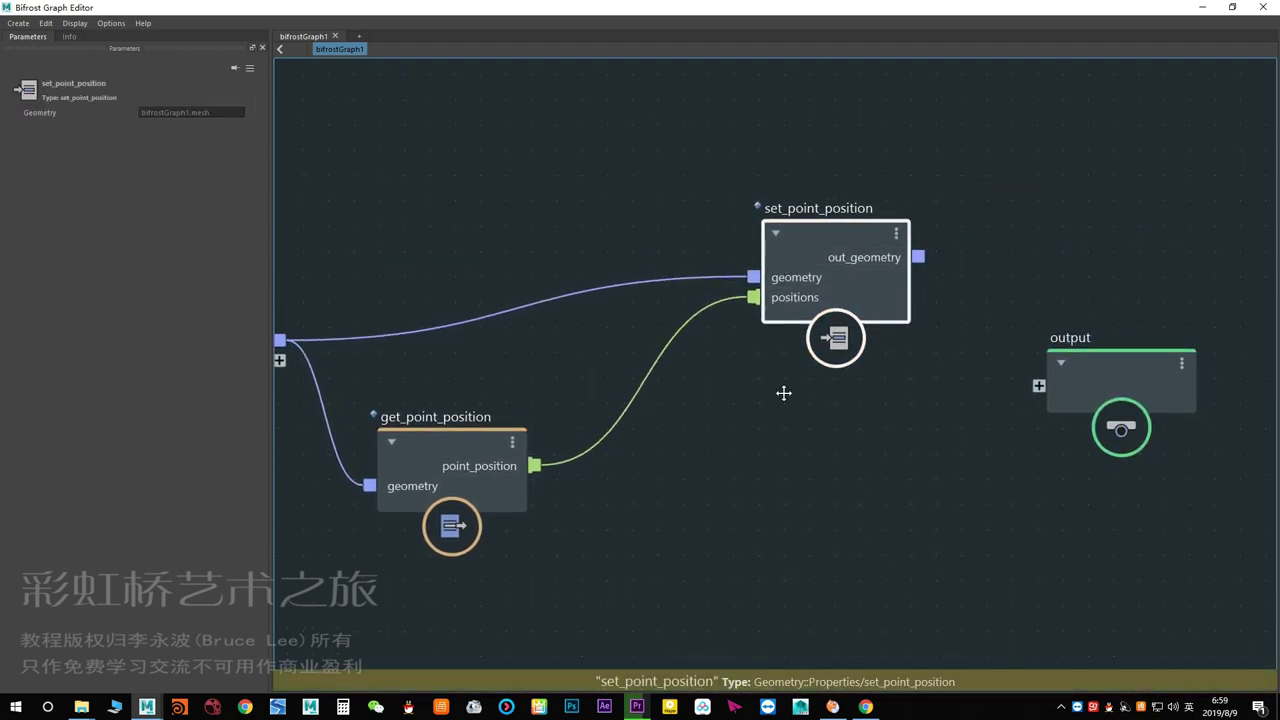
middle_drag(784, 393, 813, 369)
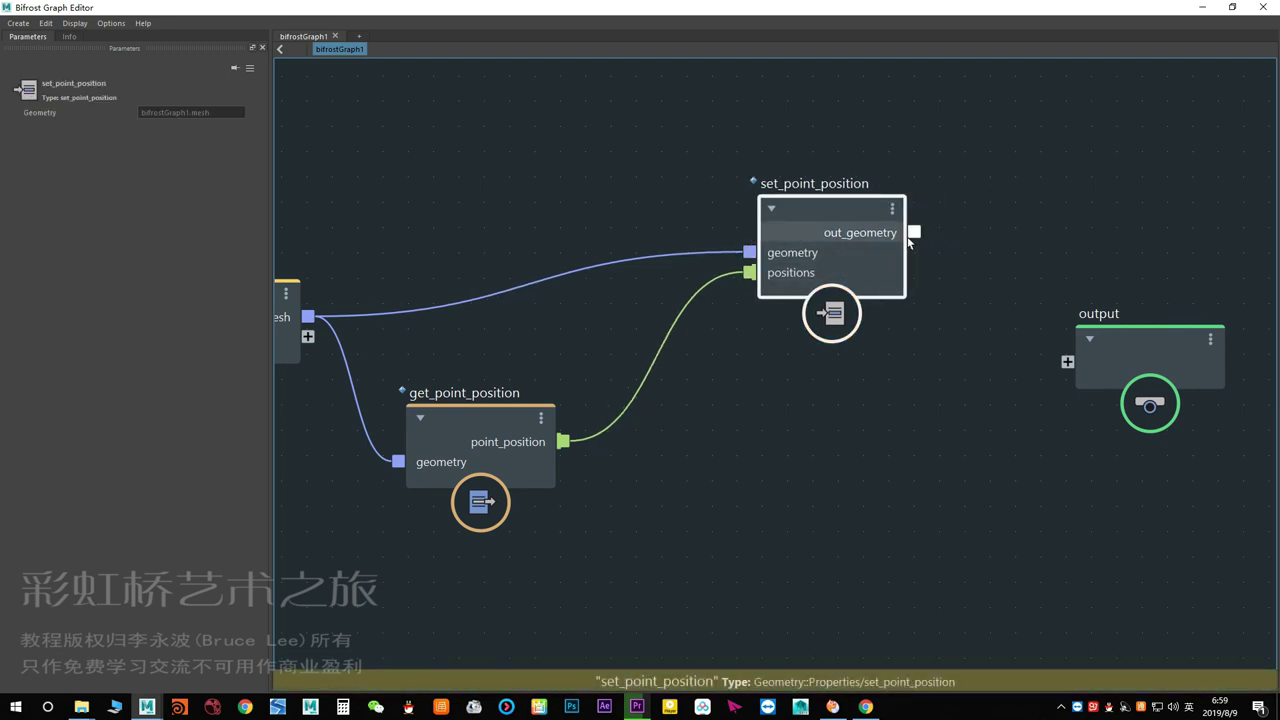
middle_drag(908, 242, 791, 242)
drag(797, 232, 940, 347)
Move the Bifrost sphere right along X and frame both spheres in the viewport.
double_click(764, 8)
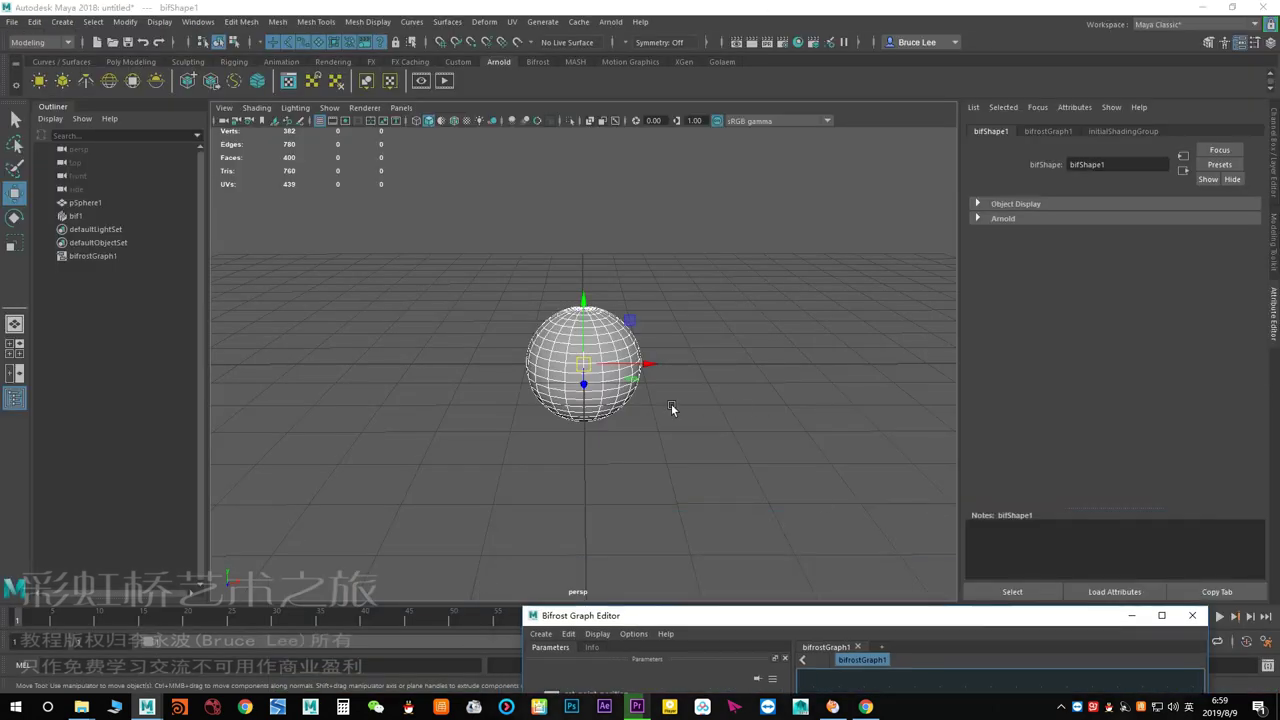
drag(648, 366, 795, 370)
scroll(795, 370, up, 3)
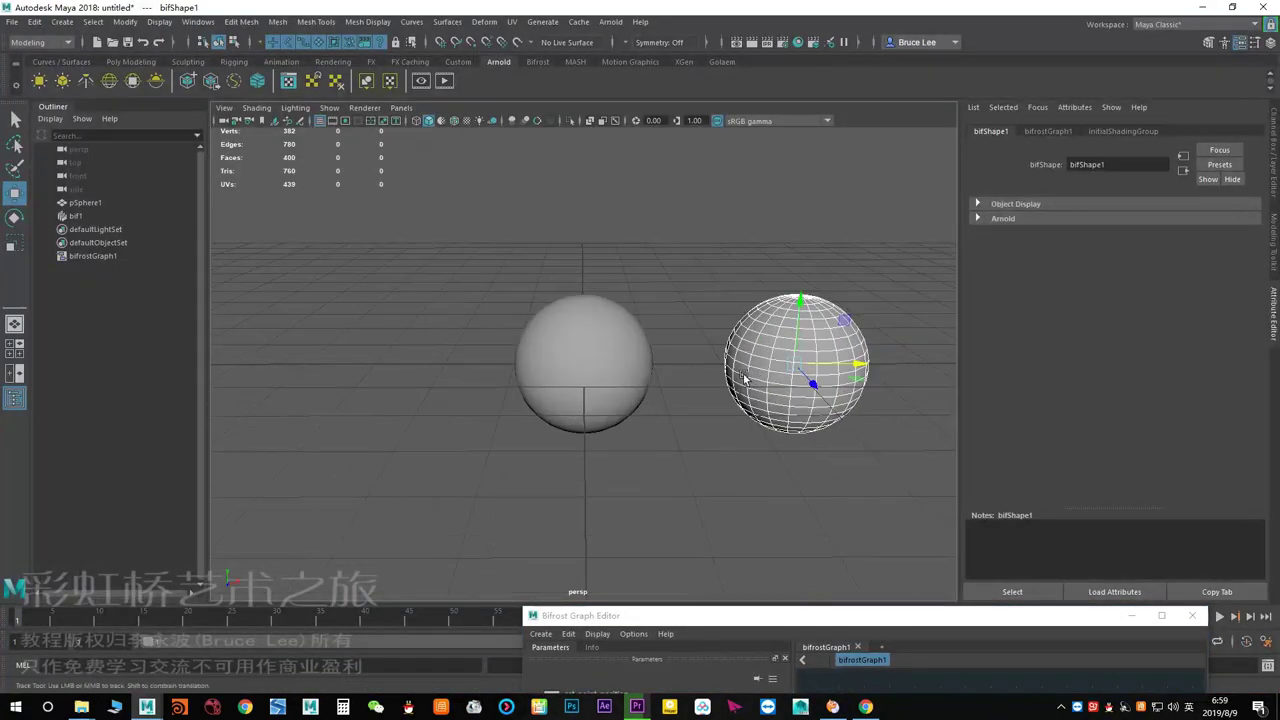
click(571, 349)
ctrl+click(85, 217)
key(f)
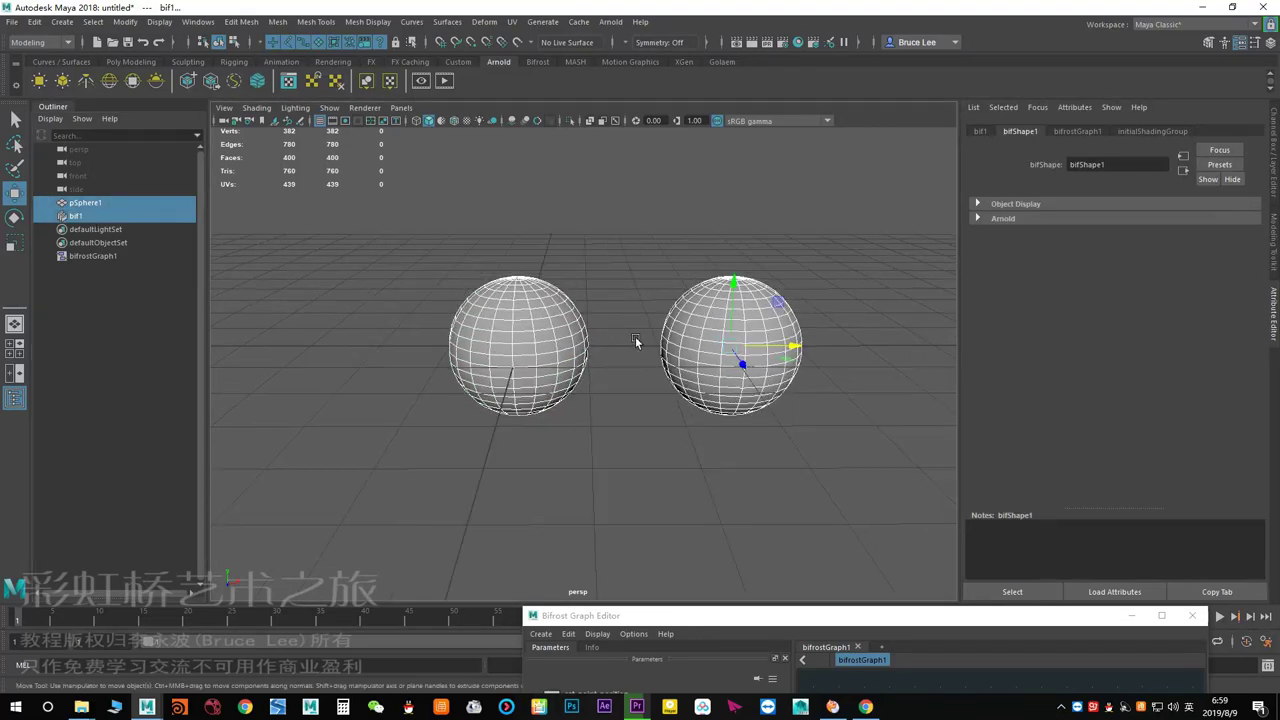
double_click(784, 627)
middle_drag(624, 348, 772, 319)
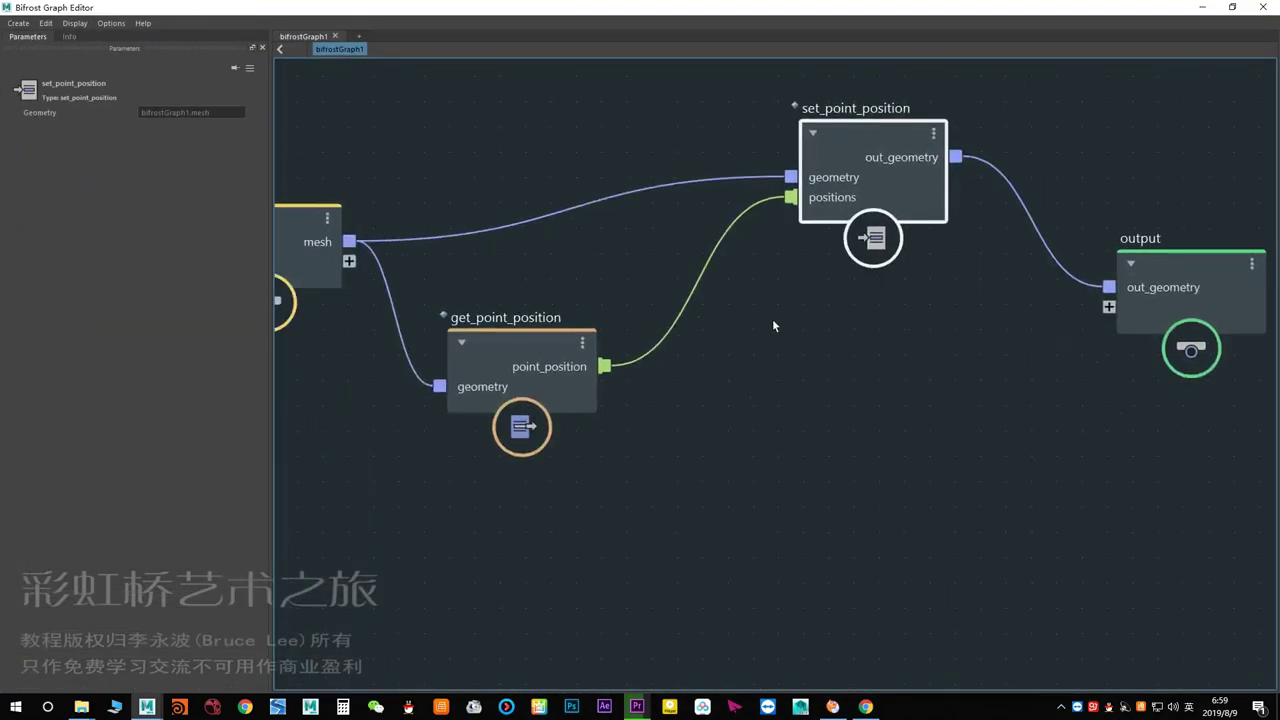
Add a fractal_turbulence node with magnitude, frequency and other settings all 1.
drag(860, 210, 910, 197)
click(583, 211)
key(Tab)
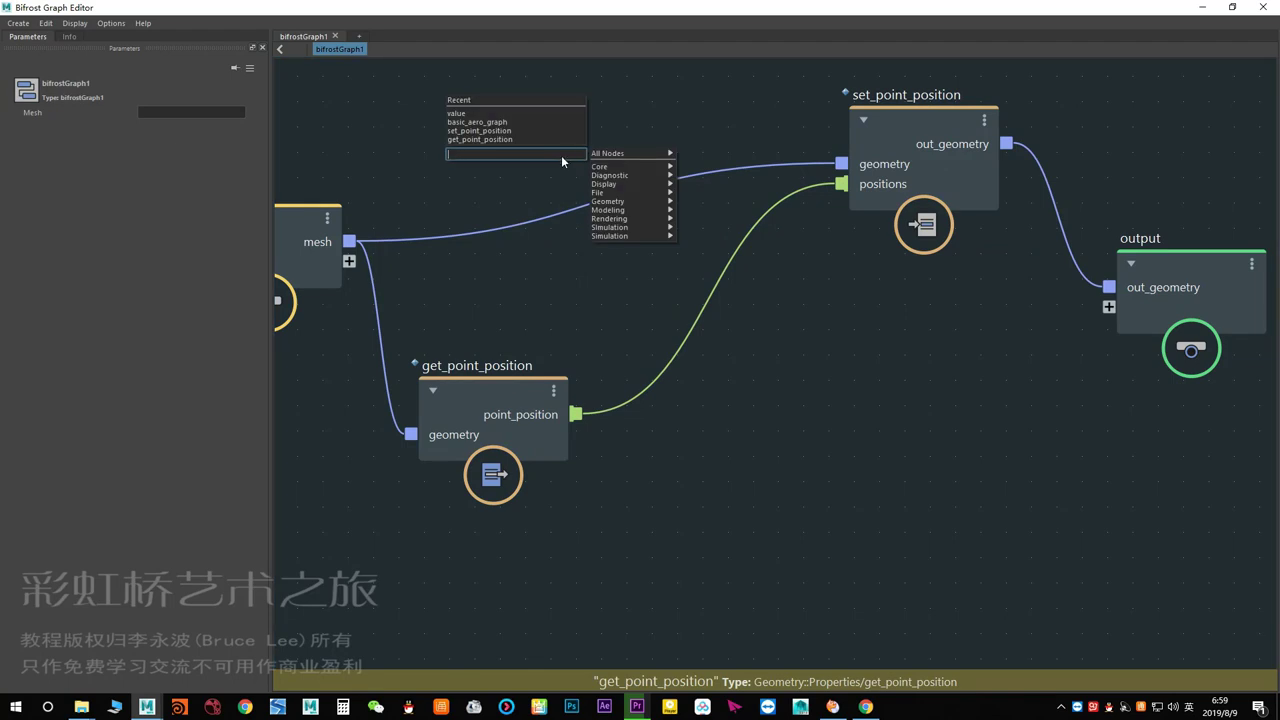
mouse_move(605, 166)
click(796, 253)
mouse_move(550, 199)
mouse_down()
mouse_move(808, 390)
mouse_move(775, 403)
mouse_up()
click(130, 131)
text(1)
click(121, 150)
text(1	1	1	1	1	1)
Wire point_position into the turbulence position and view the crumpled sphere.
drag(548, 346, 851, 404)
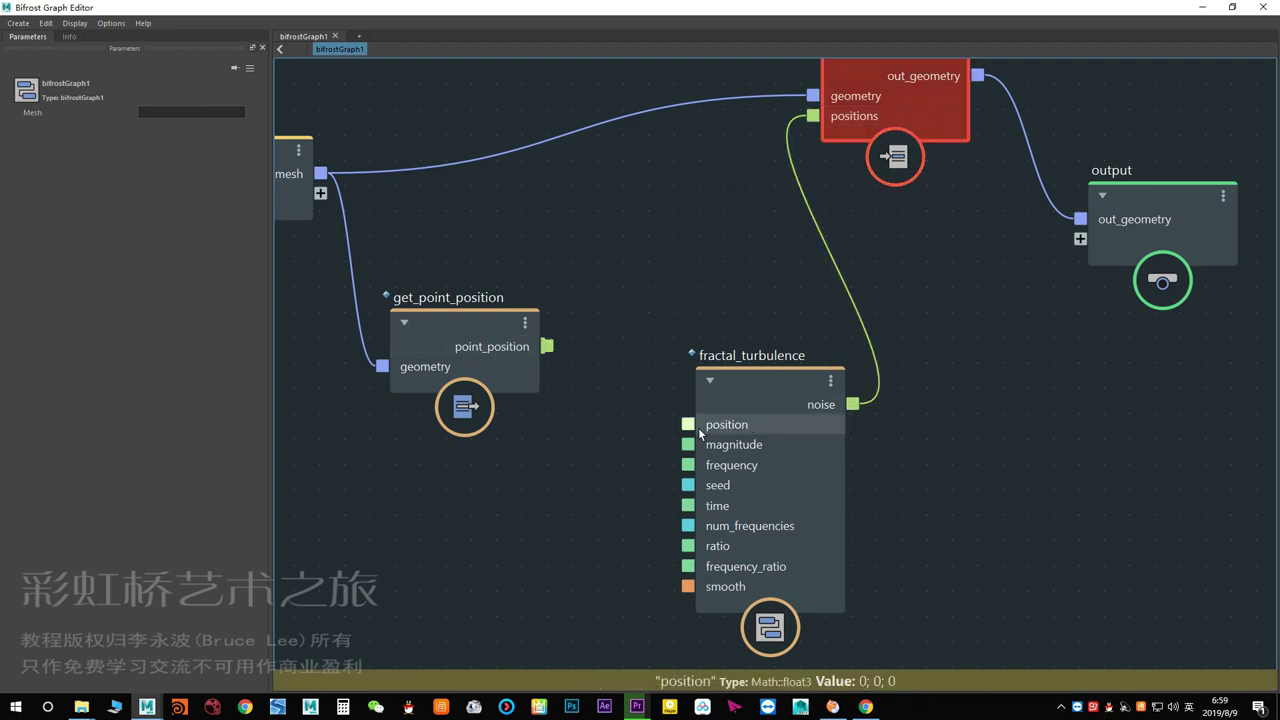
click(860, 398)
key(Delete)
drag(547, 346, 688, 424)
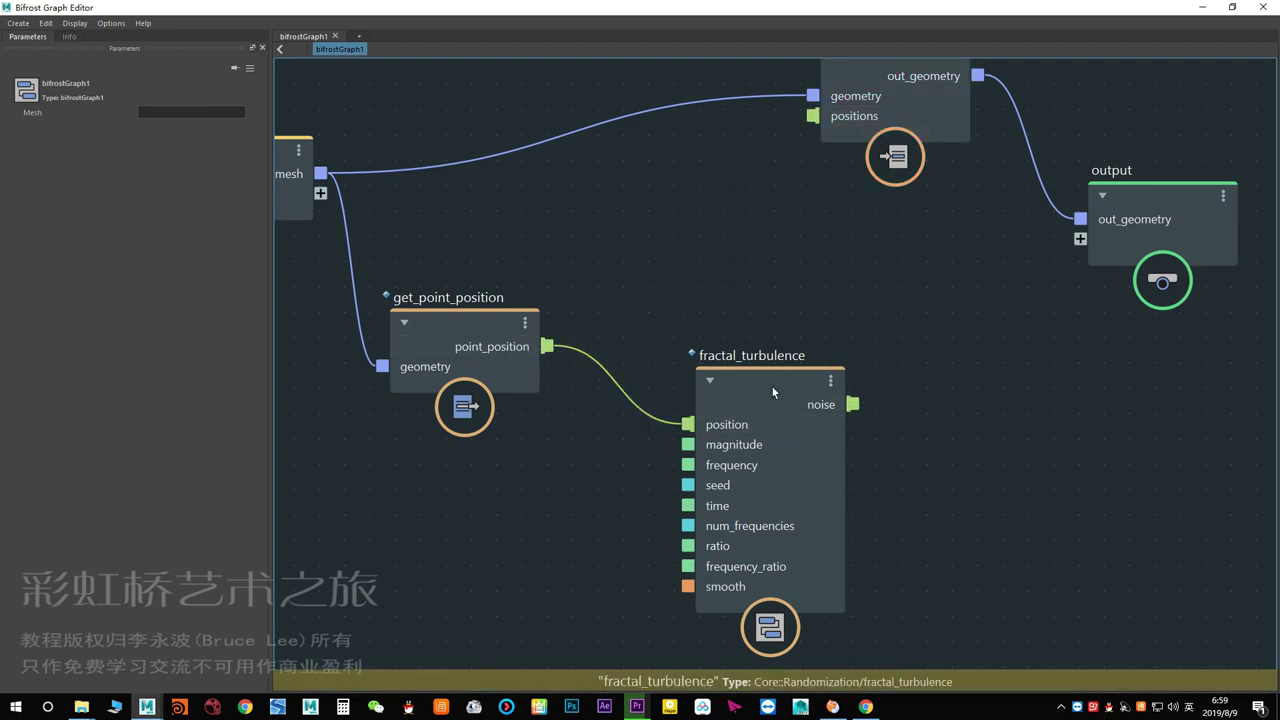
drag(772, 392, 701, 402)
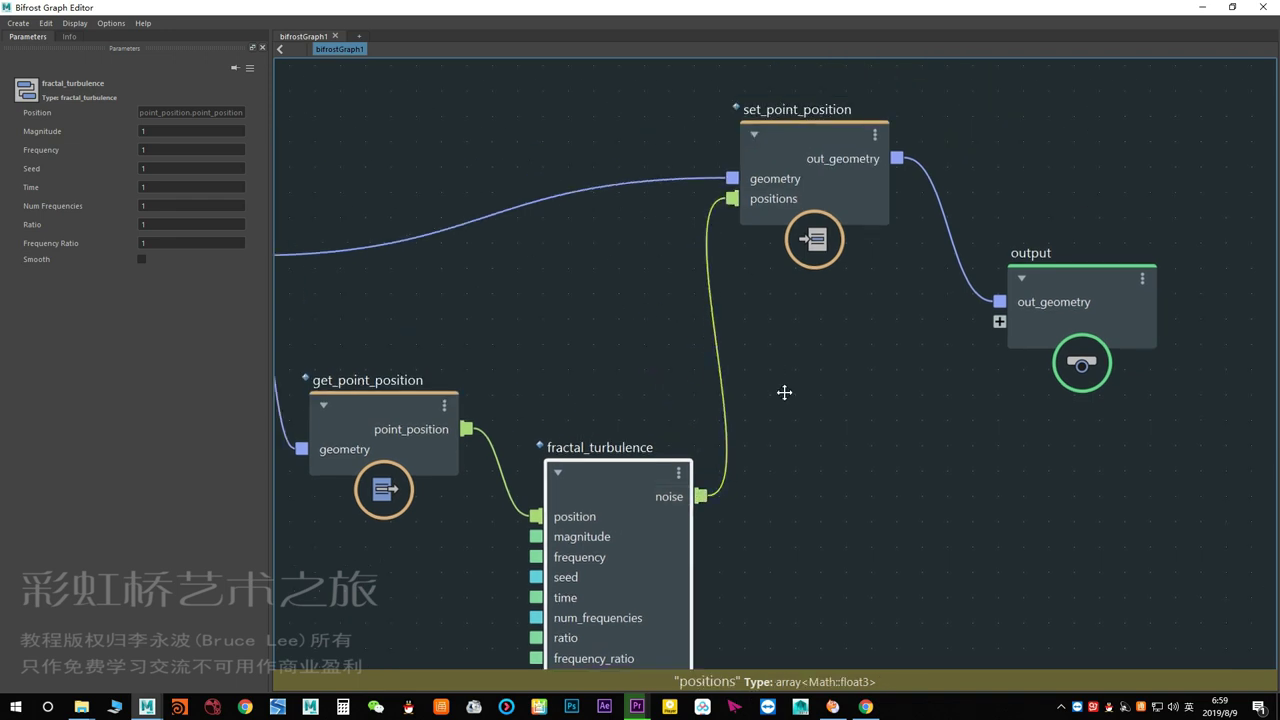
drag(754, 5, 754, 508)
mouse_move(640, 380)
alt+mouse_down()
mouse_move(670, 355)
mouse_move(668, 325)
mouse_move(434, 286)
alt+mouse_up()
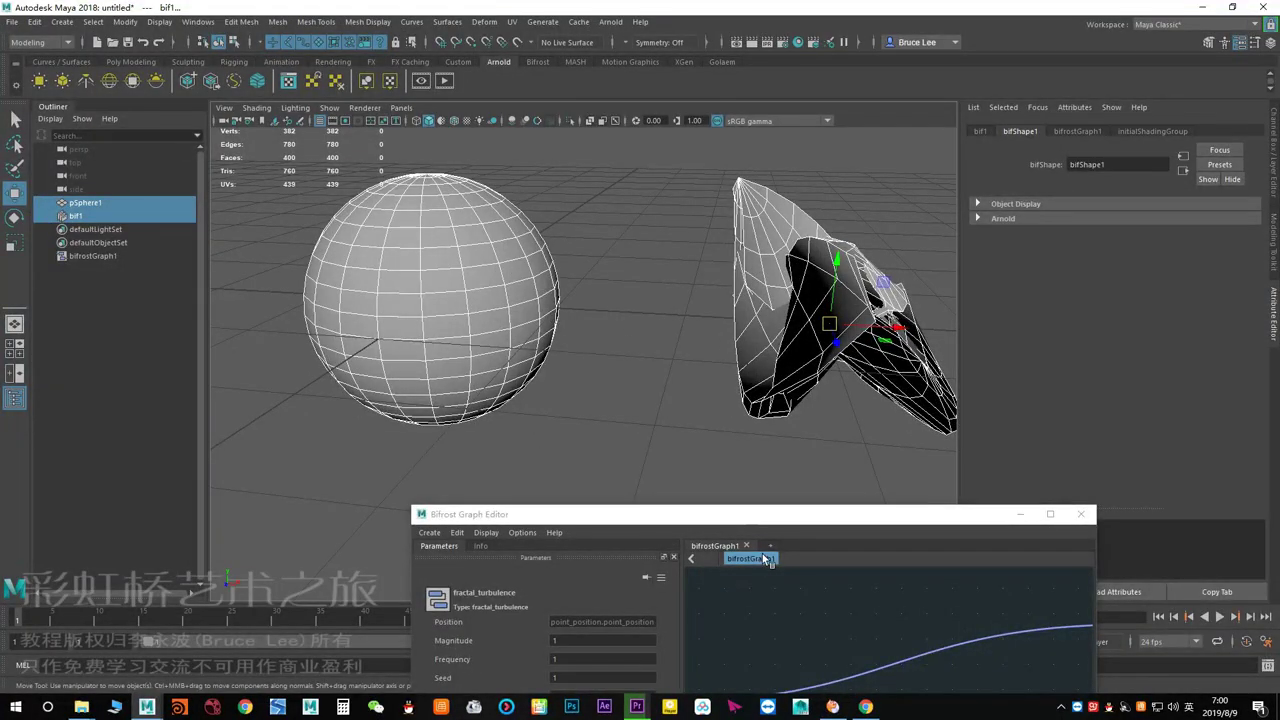
double_click(770, 516)
key(Tab)
Create an add node beside the fractal_turbulence node.
key(Escape)
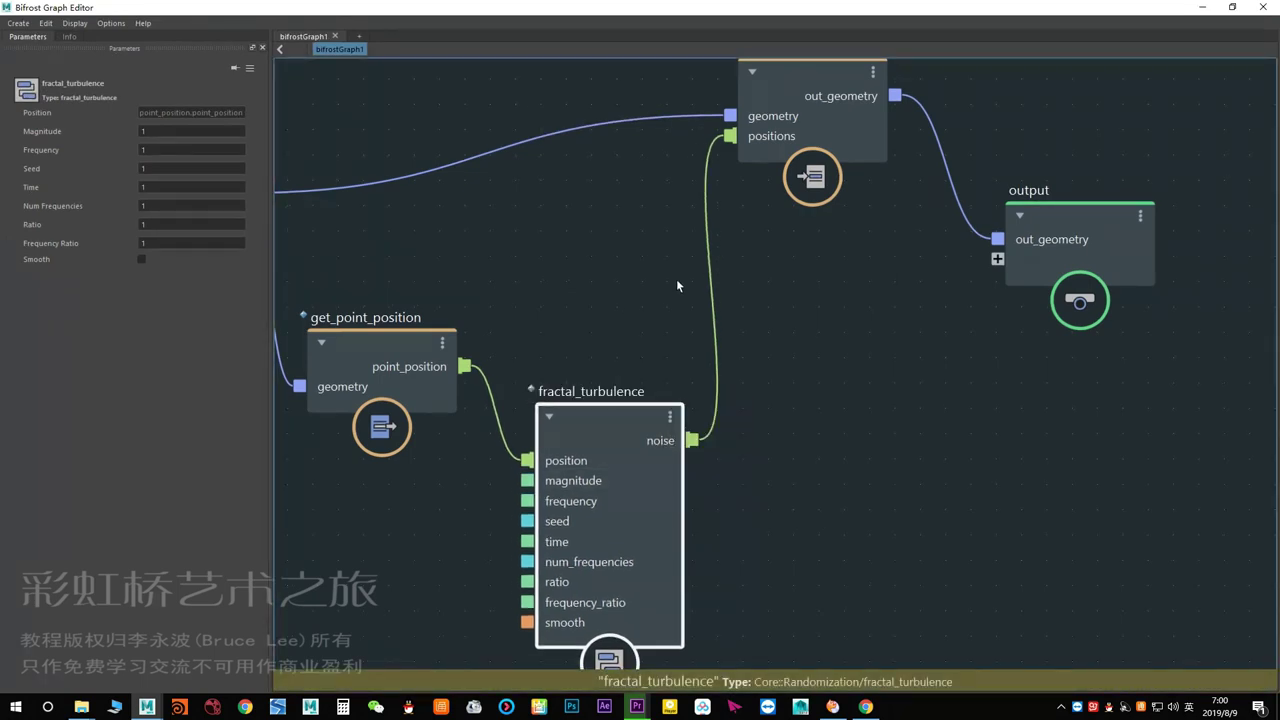
key(Tab)
text(add)
click(603, 292)
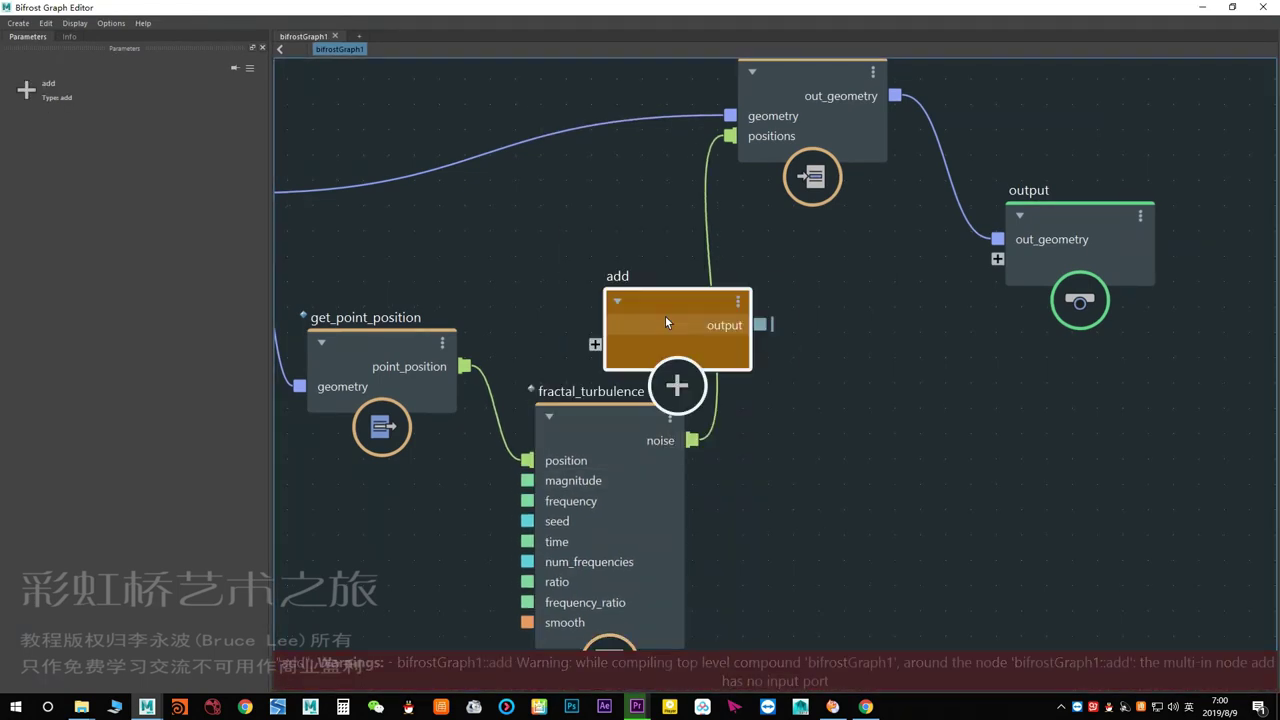
drag(665, 315, 860, 370)
drag(624, 429, 594, 499)
click(778, 388)
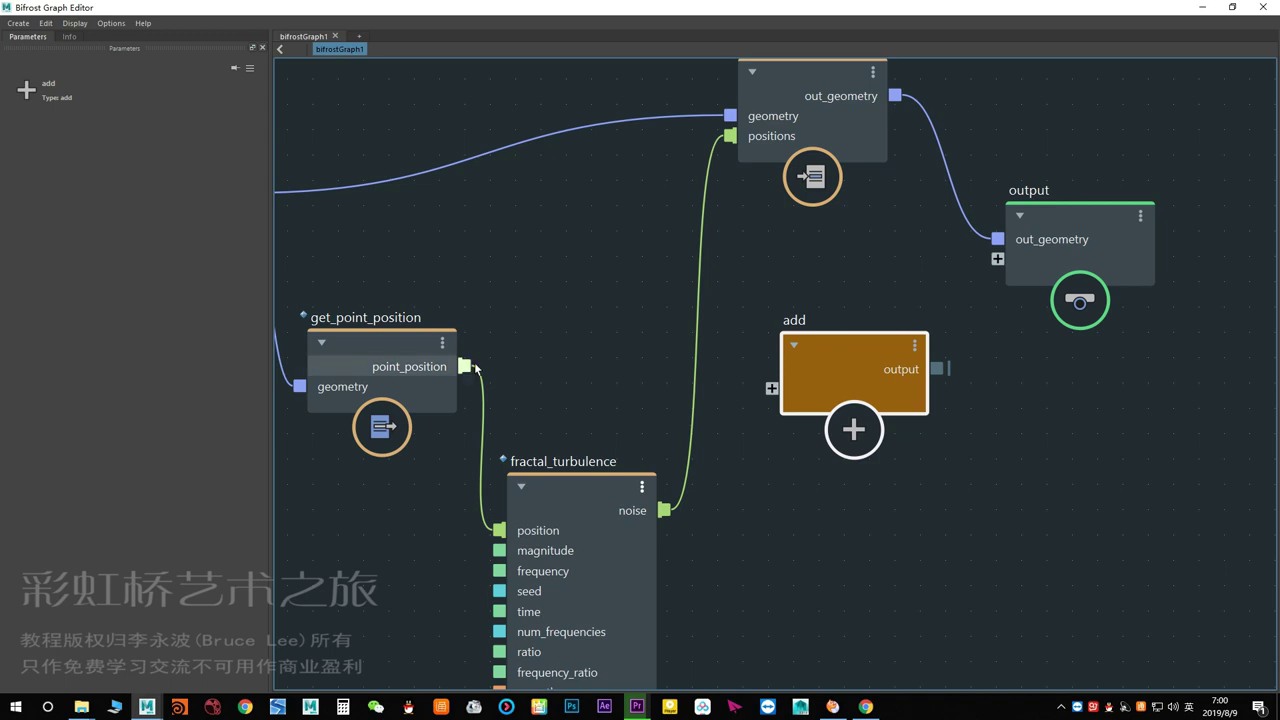
Feed point_position and the noise into add, and add's output into set_point_position positions.
drag(464, 366, 772, 388)
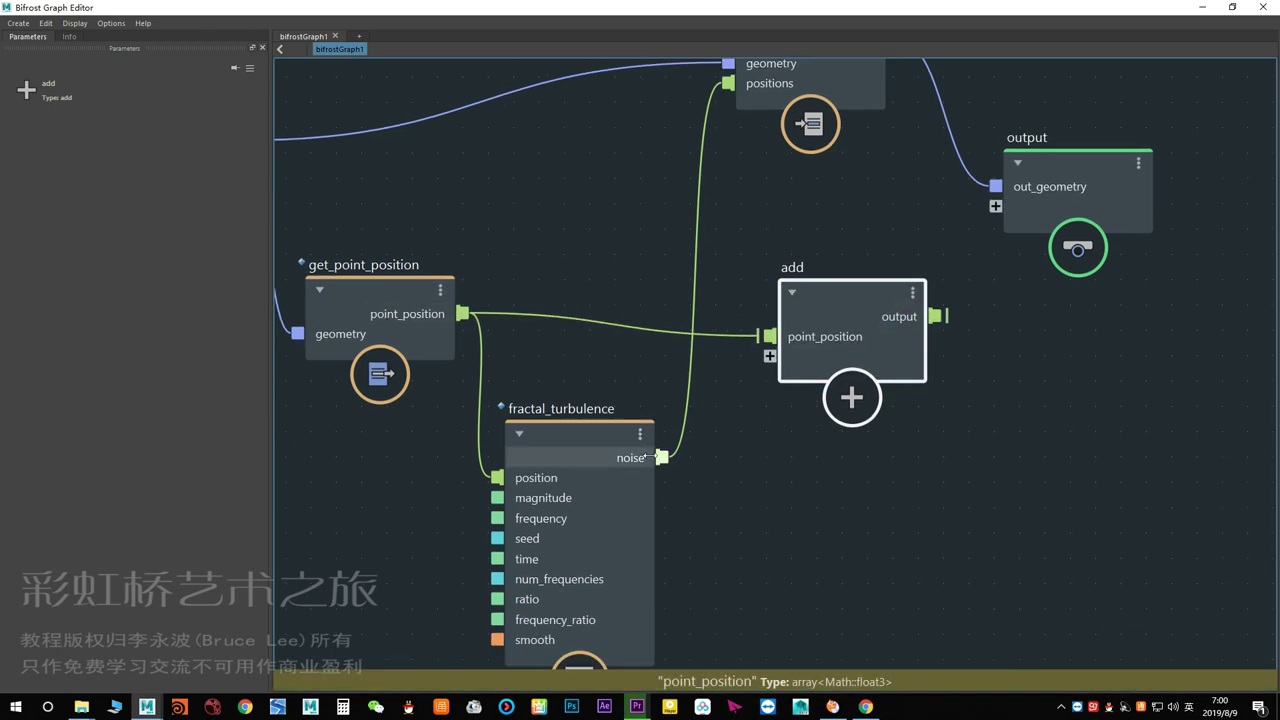
drag(662, 457, 768, 362)
drag(582, 443, 573, 454)
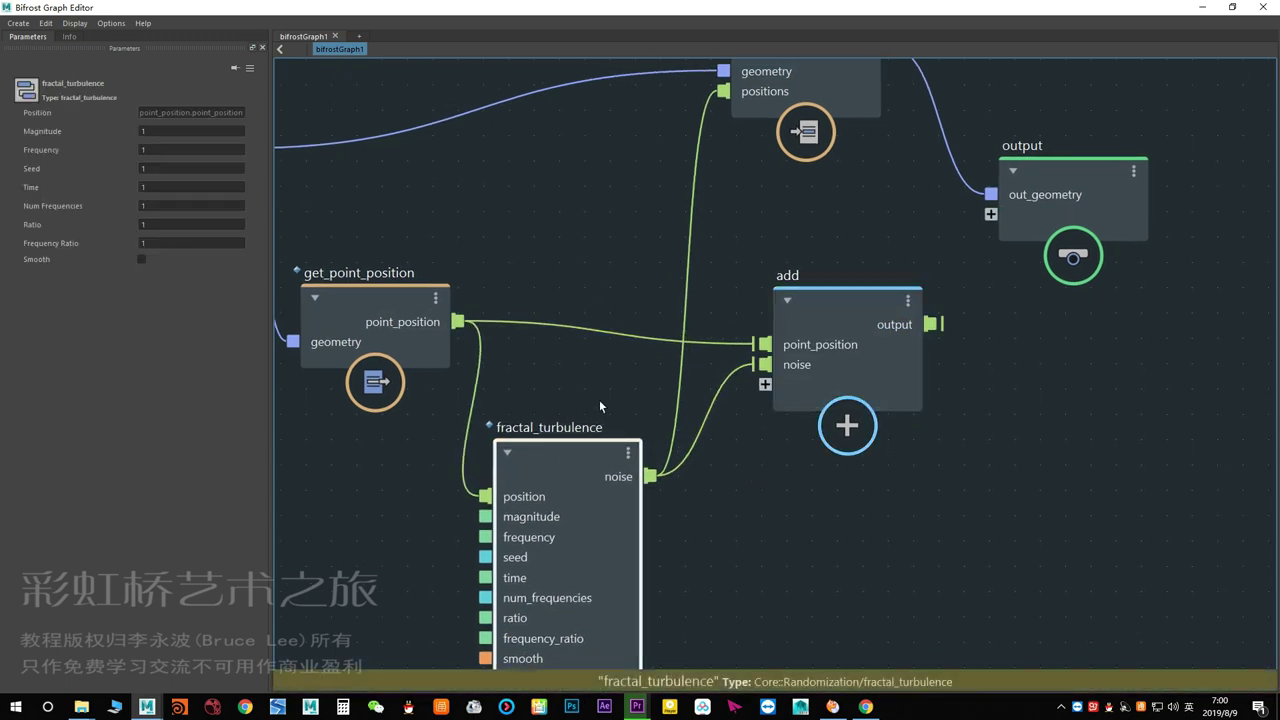
middle_drag(640, 510, 541, 595)
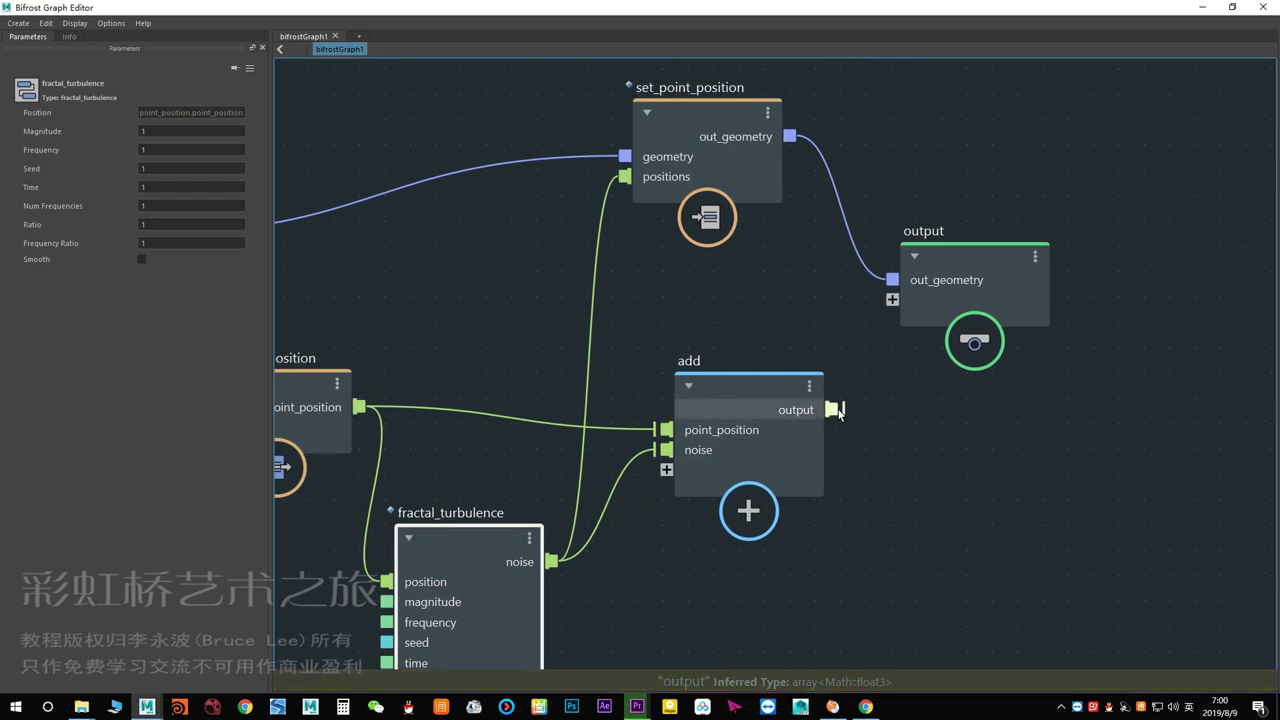
drag(838, 411, 616, 286)
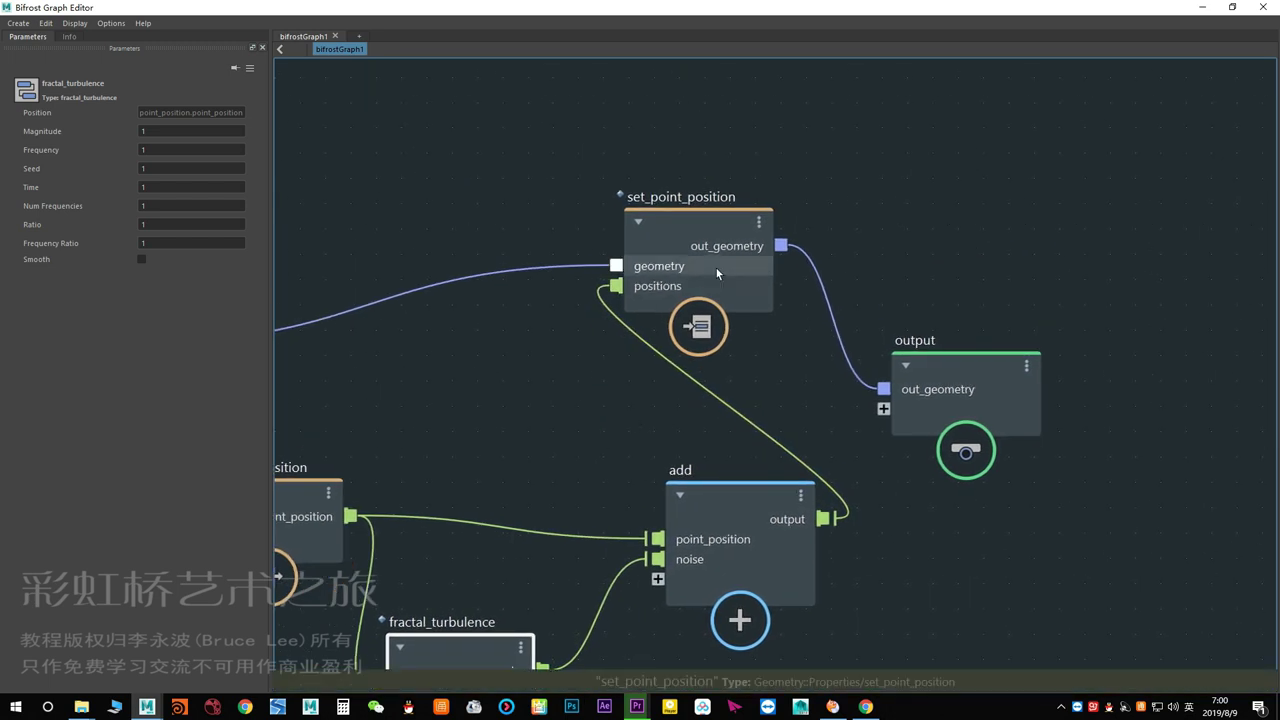
click(716, 268)
Frame both spheres and set fractal_turbulence Magnitude to 0.3.
drag(832, 8, 1190, 207)
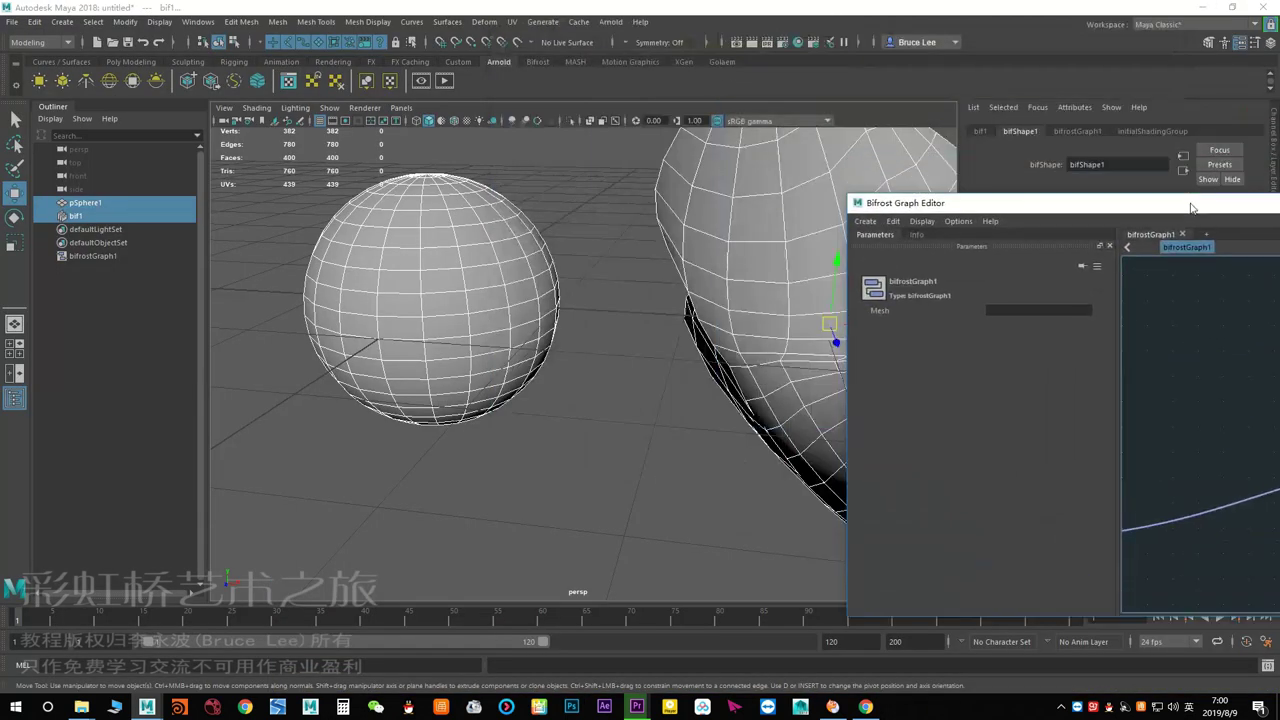
key(f)
drag(1000, 203, 560, 207)
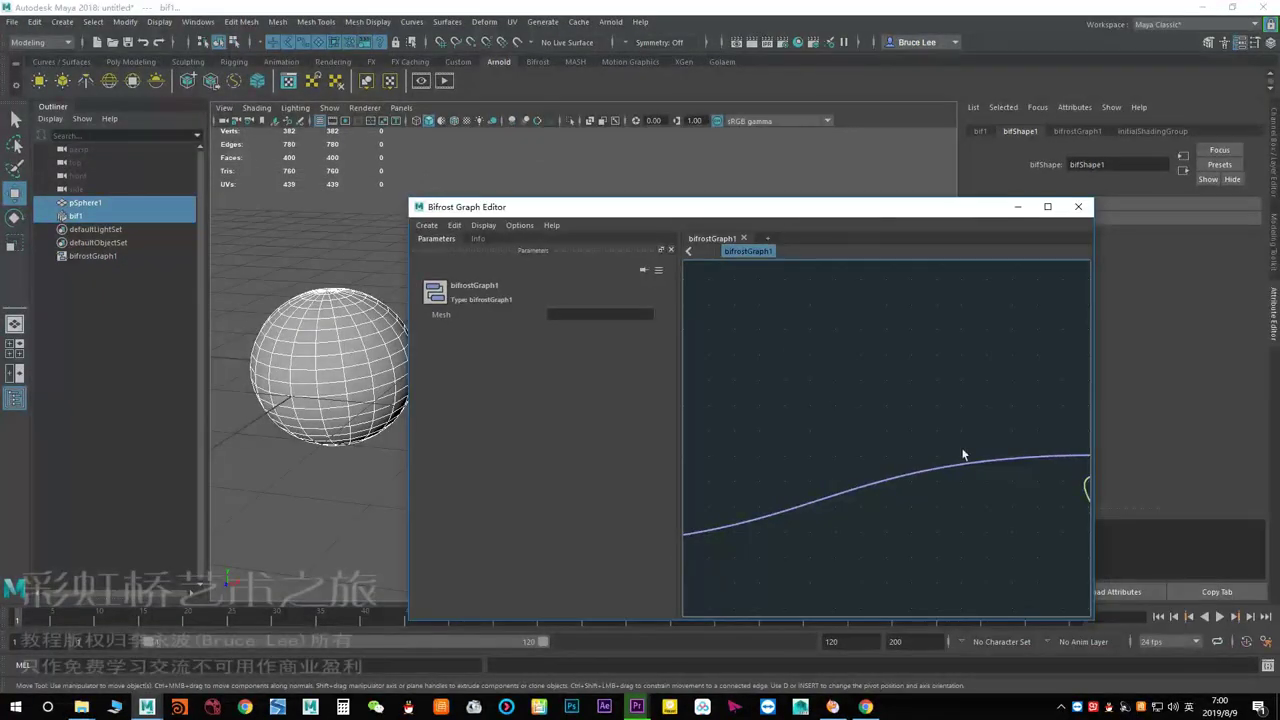
middle_drag(962, 454, 879, 313)
click(795, 490)
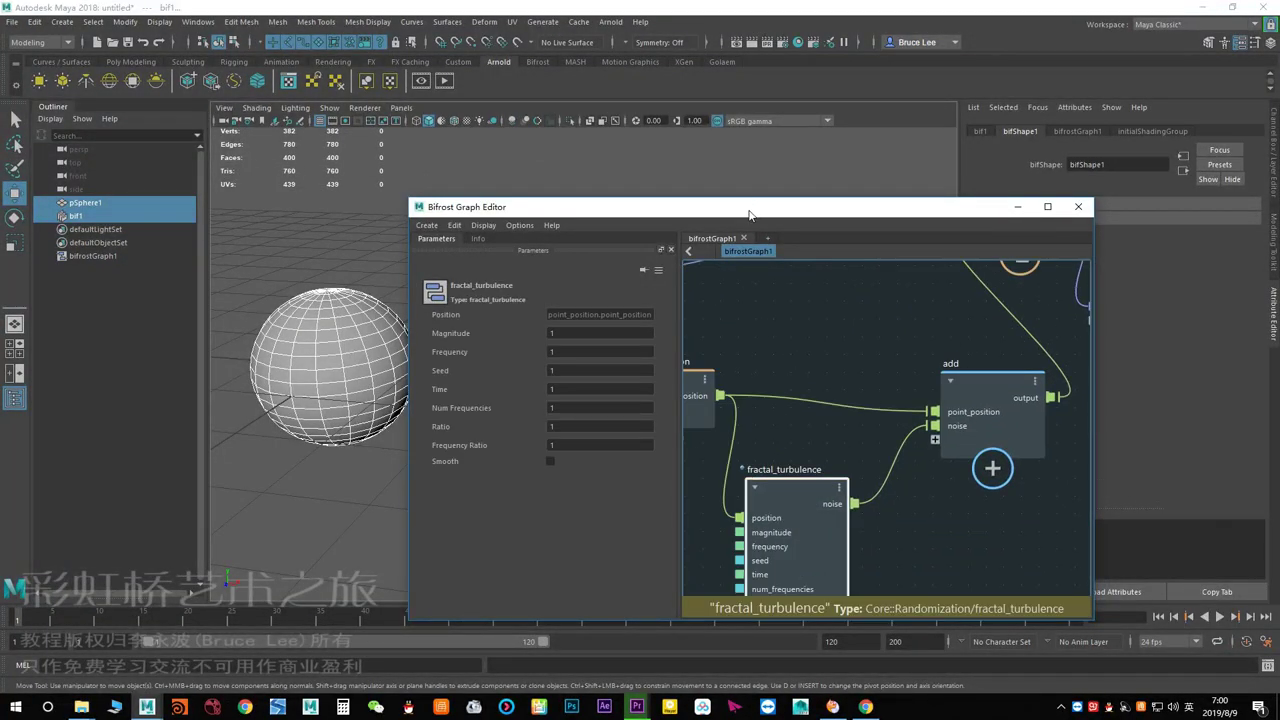
drag(749, 214, 1104, 220)
double_click(949, 340)
text(0.3)
key(Return)
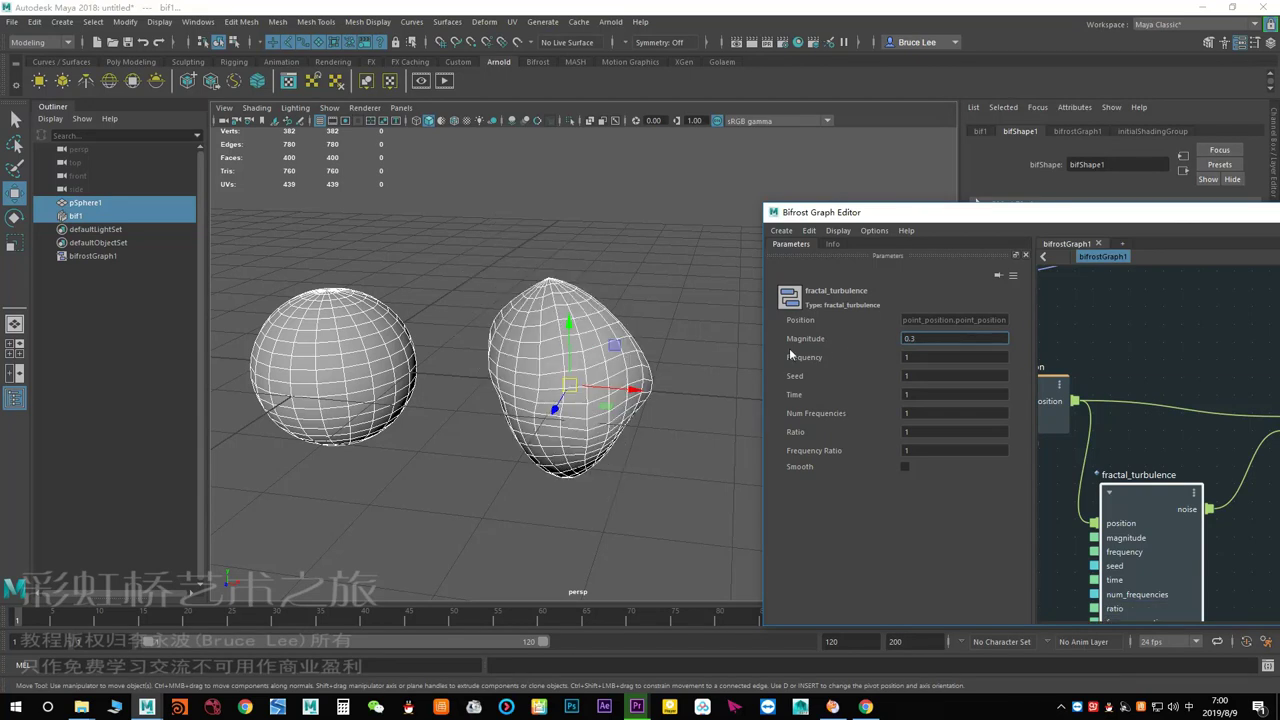
scroll(606, 352, up, 3)
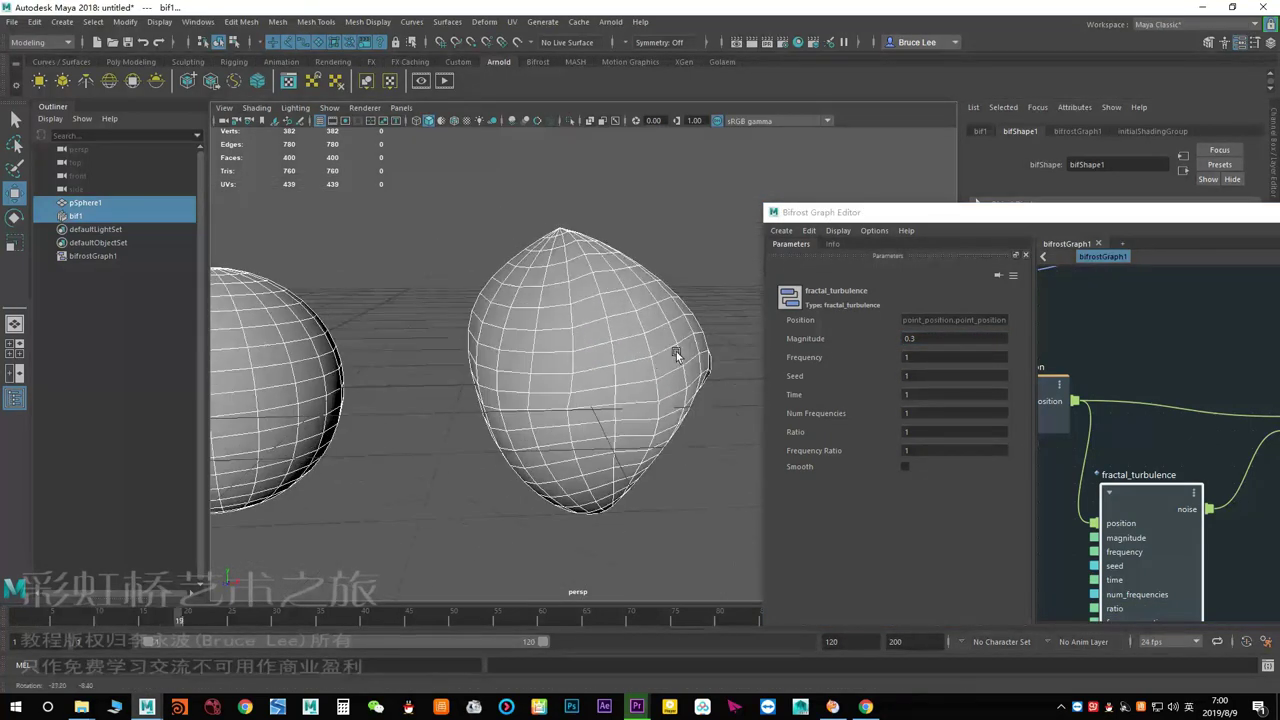
Create a time node and connect its frame output to fractal_turbulence's time input.
drag(940, 225, 582, 130)
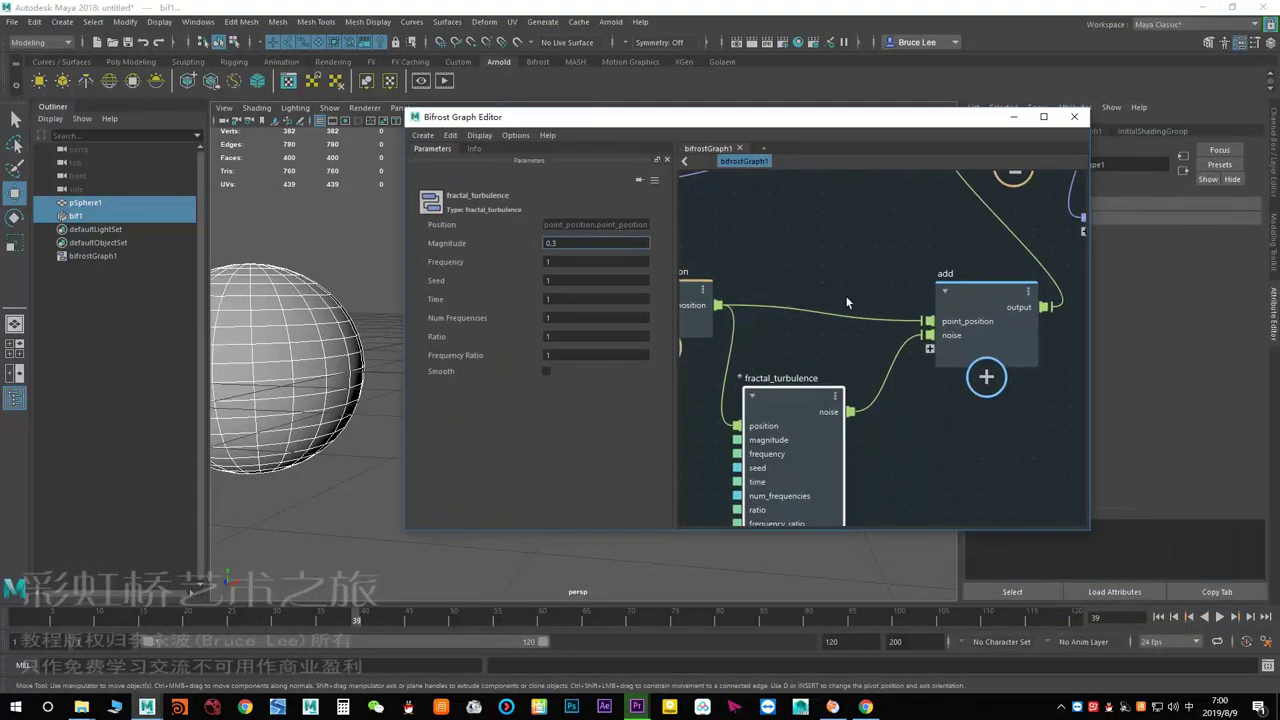
scroll(845, 295, down, 2)
click(744, 354)
key(Tab)
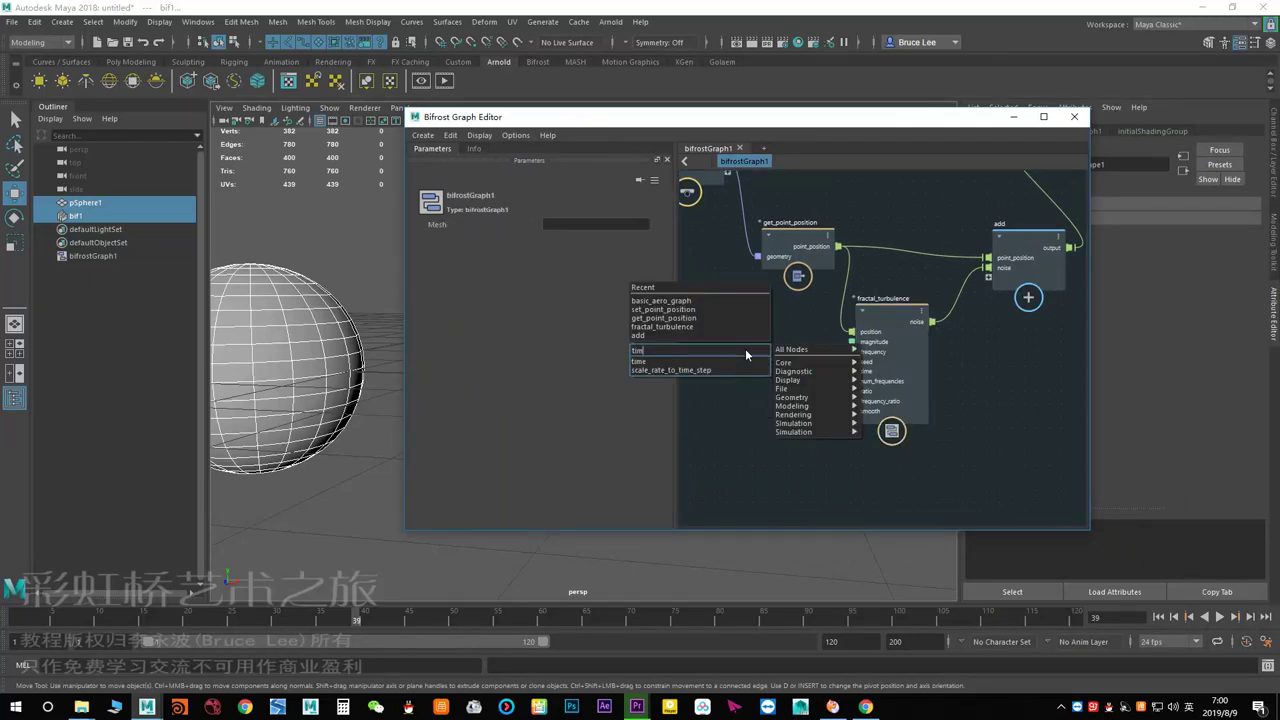
key(Escape)
scroll(744, 382, up, 2)
drag(780, 382, 863, 357)
click(819, 417)
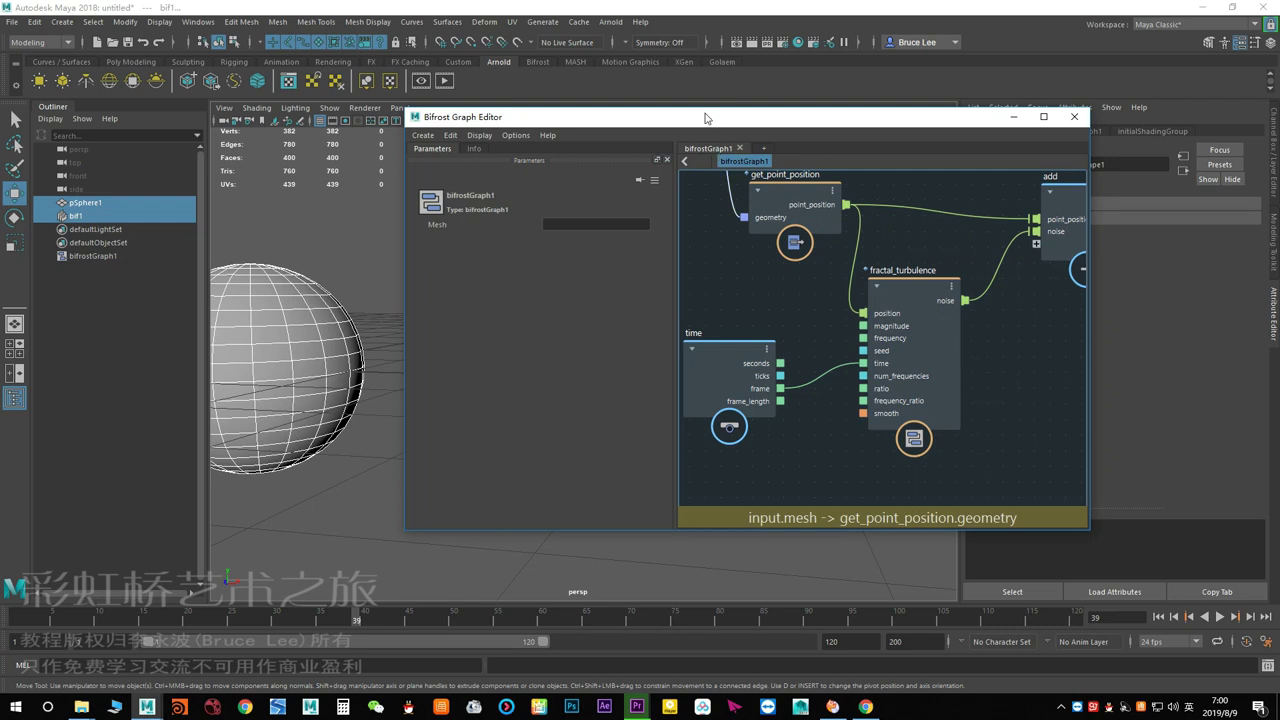
drag(760, 117, 923, 366)
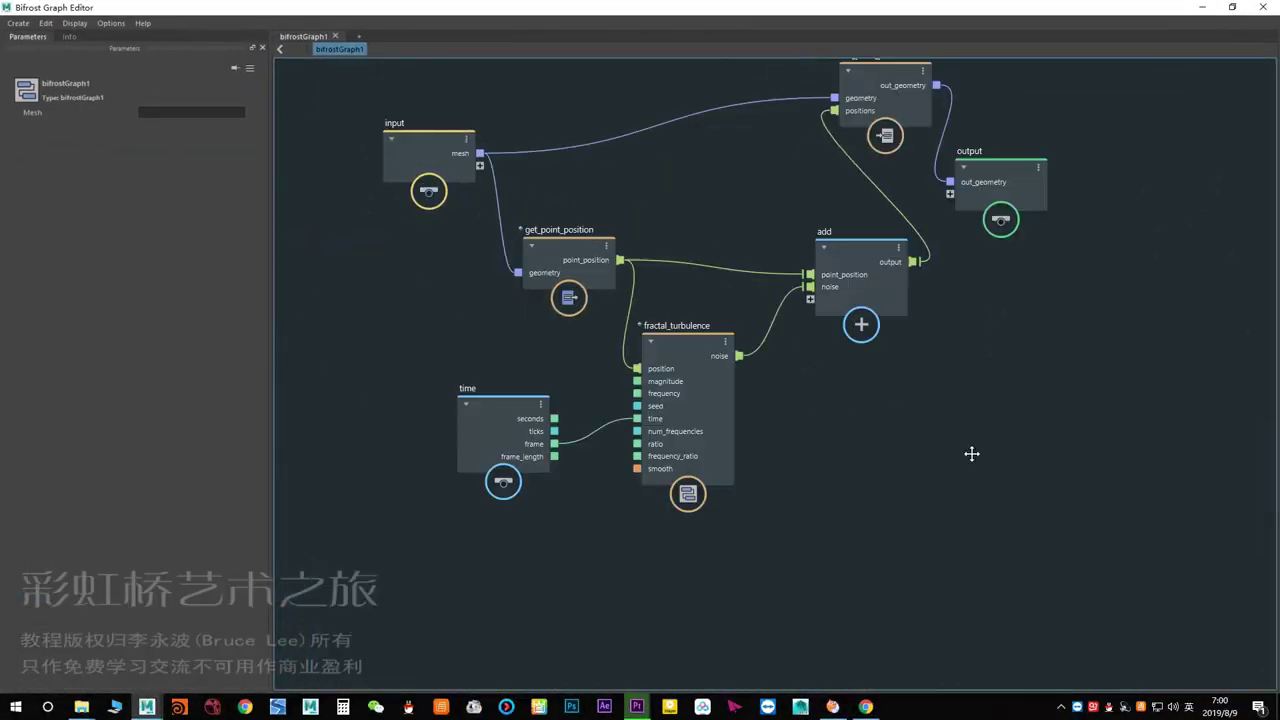
scroll(689, 307, up, 1)
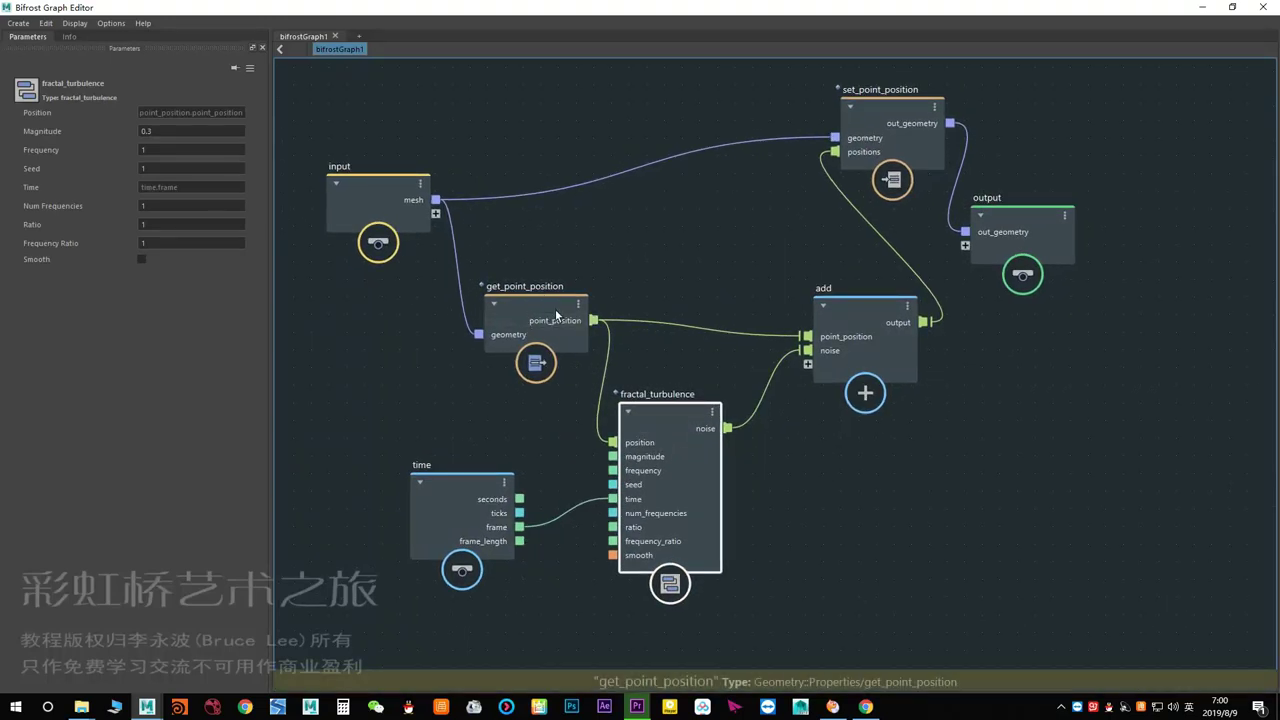
Browse the get_point node search results without adding any node.
key(Tab)
text(get)
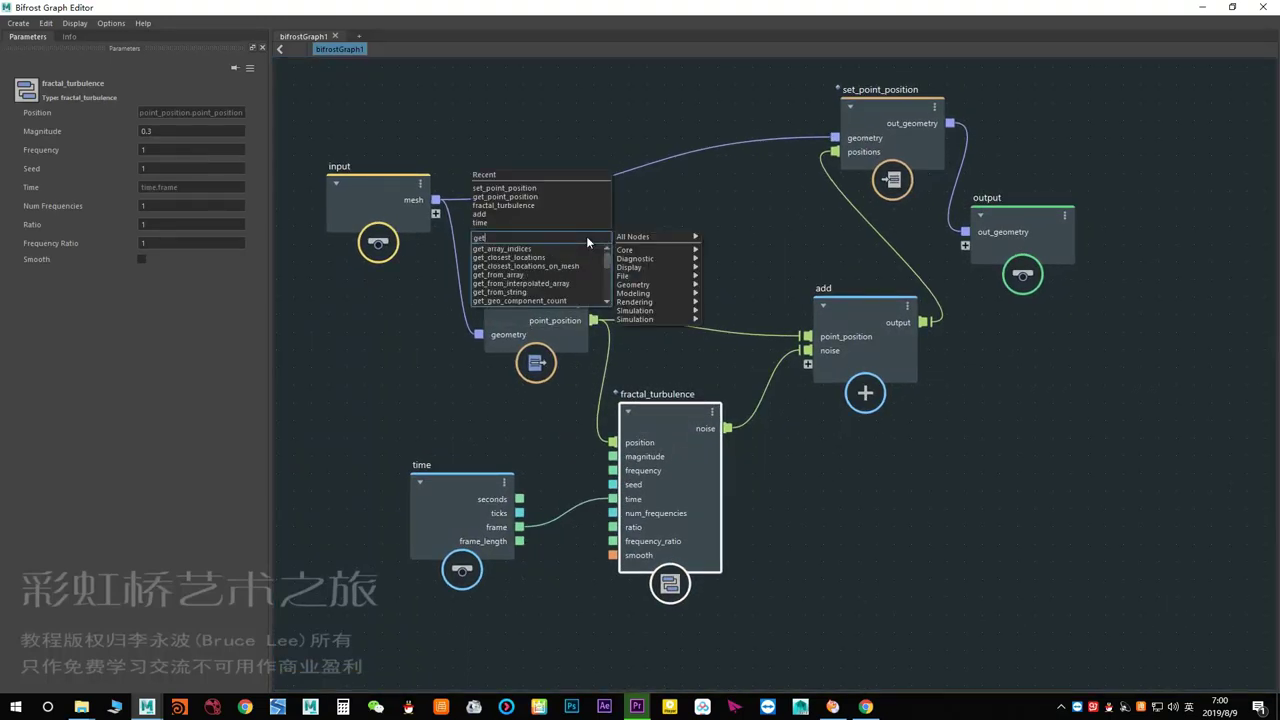
text(p)
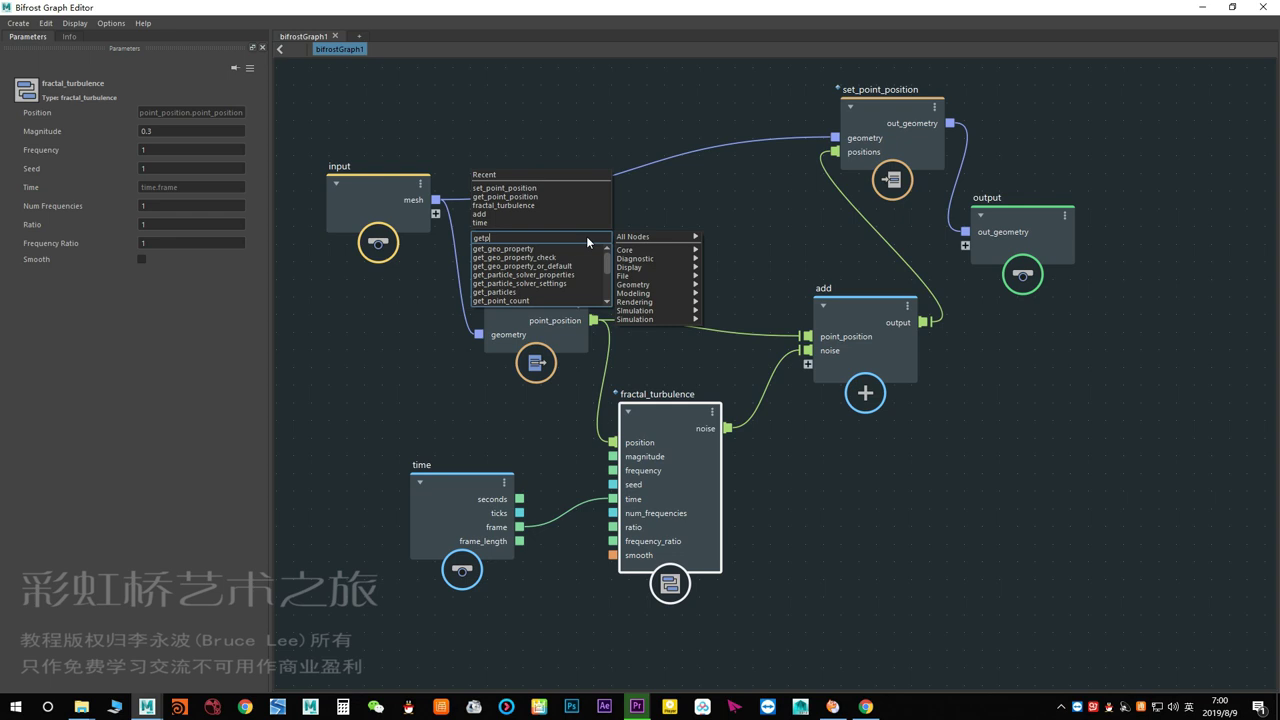
key(Down)
key(Down)
key(Down)
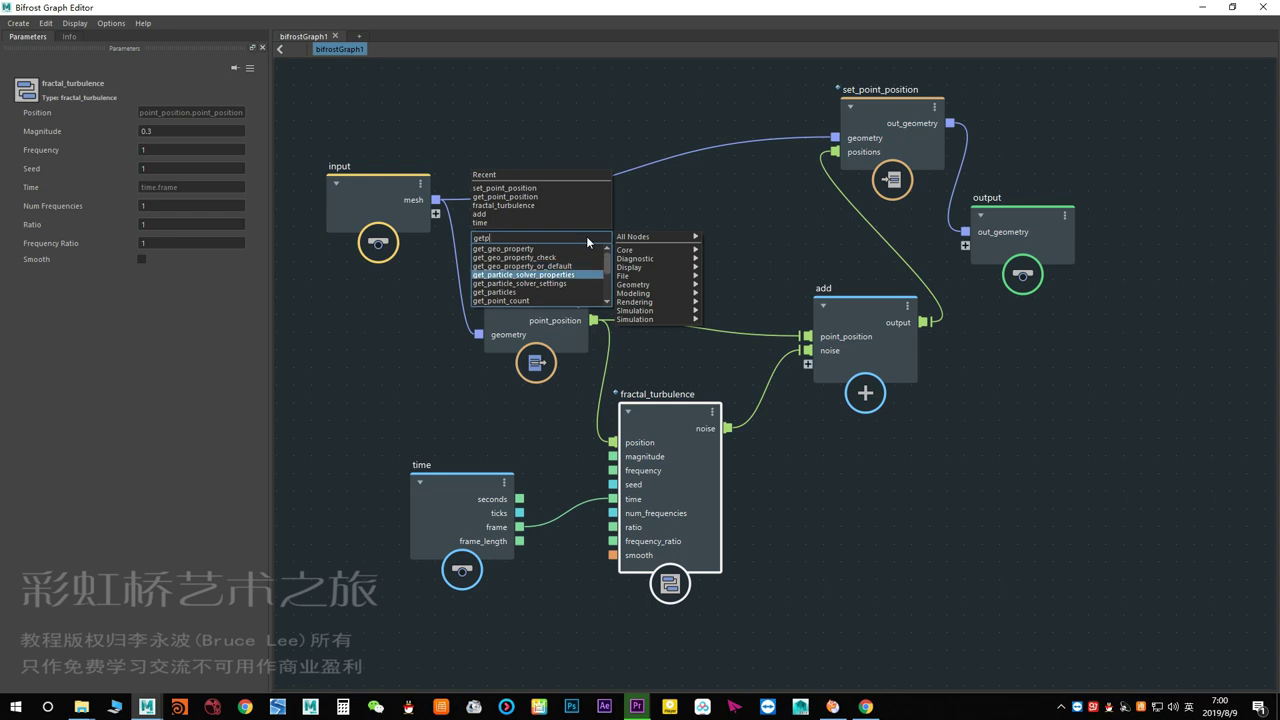
text(oi)
key(Down)
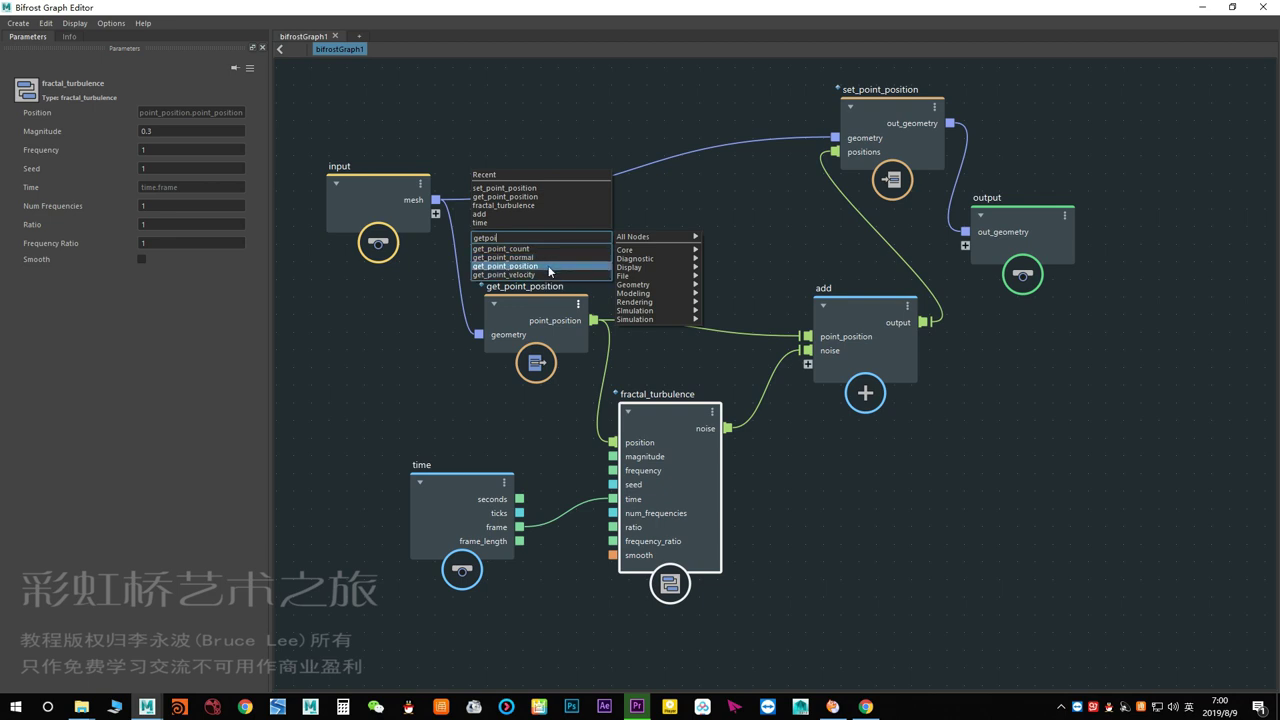
click(620, 226)
scroll(680, 250, down, 2)
scroll(735, 276, down, 2)
Move the output node and set_point_position further to the right.
click(846, 183)
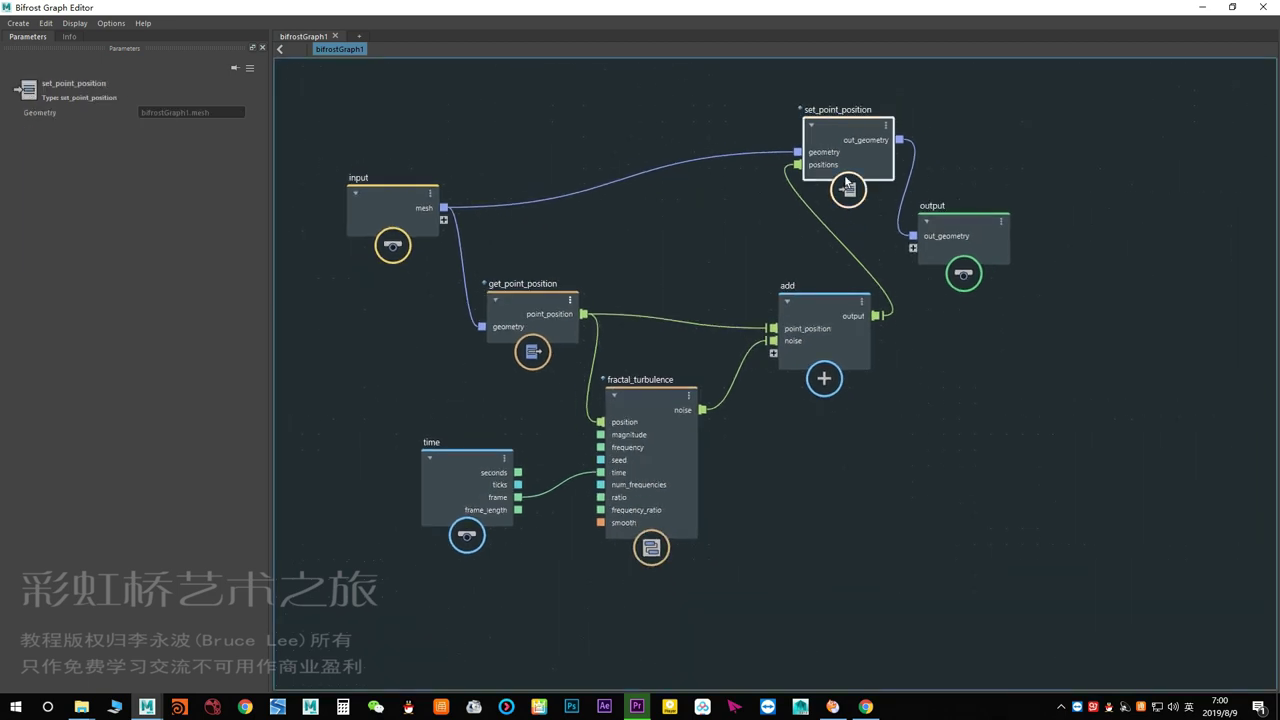
drag(962, 225, 1078, 246)
drag(850, 135, 941, 160)
scroll(560, 245, up, 2)
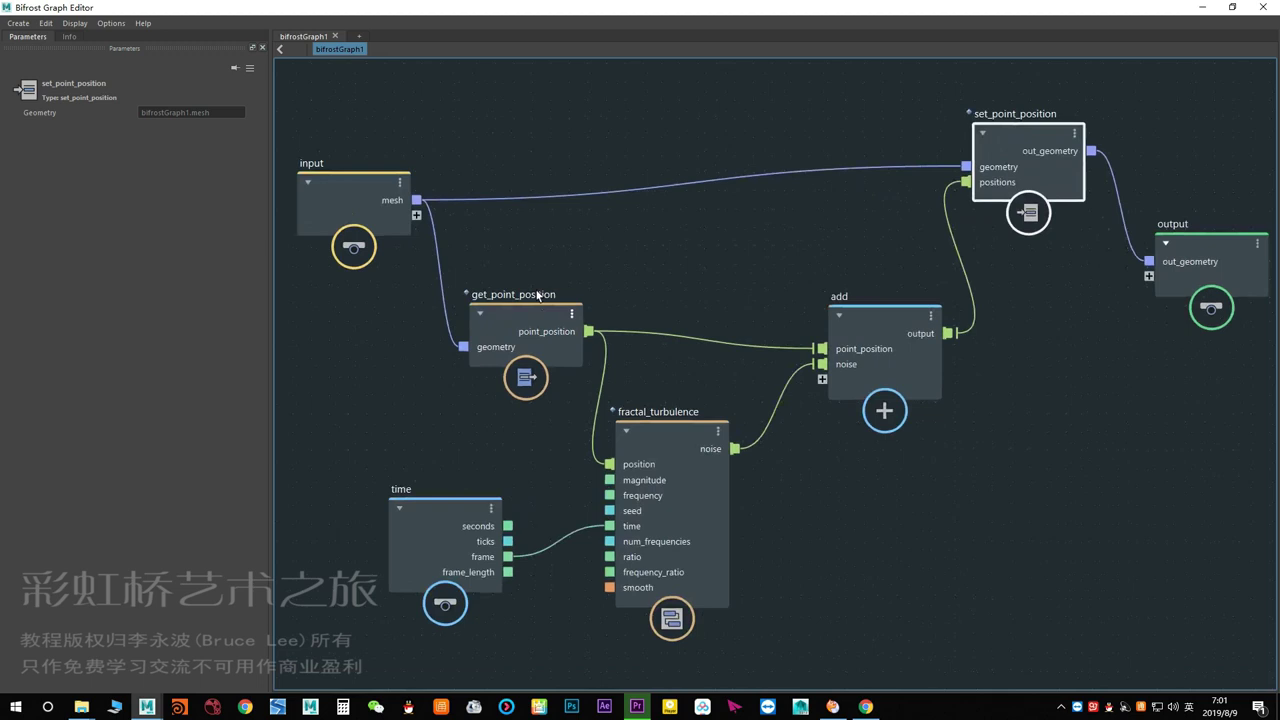
click(550, 362)
scroll(523, 243, up, 1)
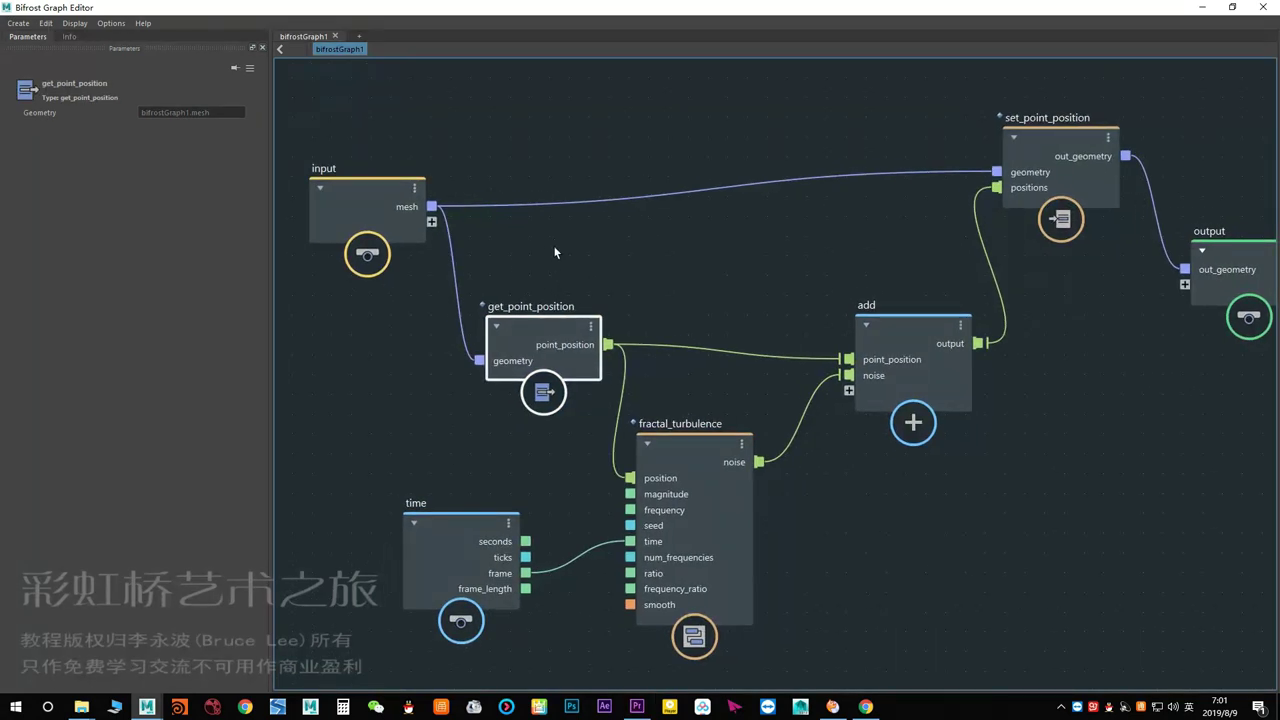
click(528, 148)
Add a get_geo_property node above the input node, then delete it.
key(Tab)
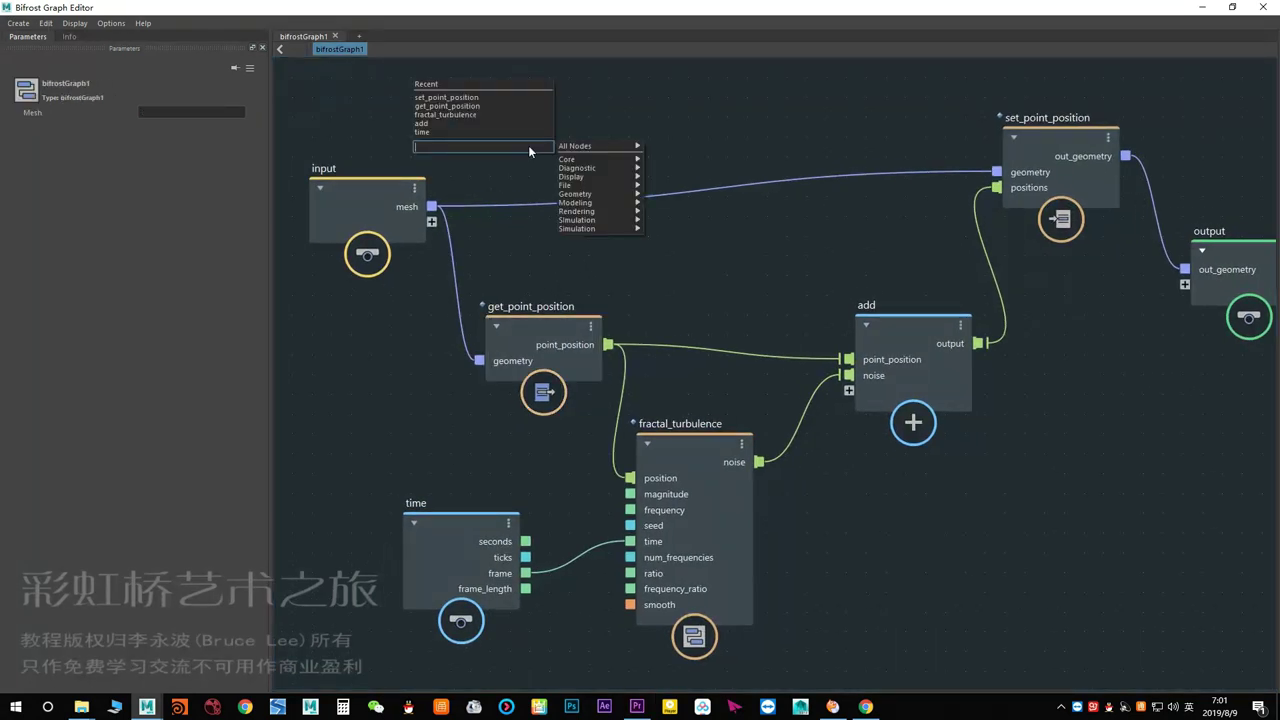
text(getg)
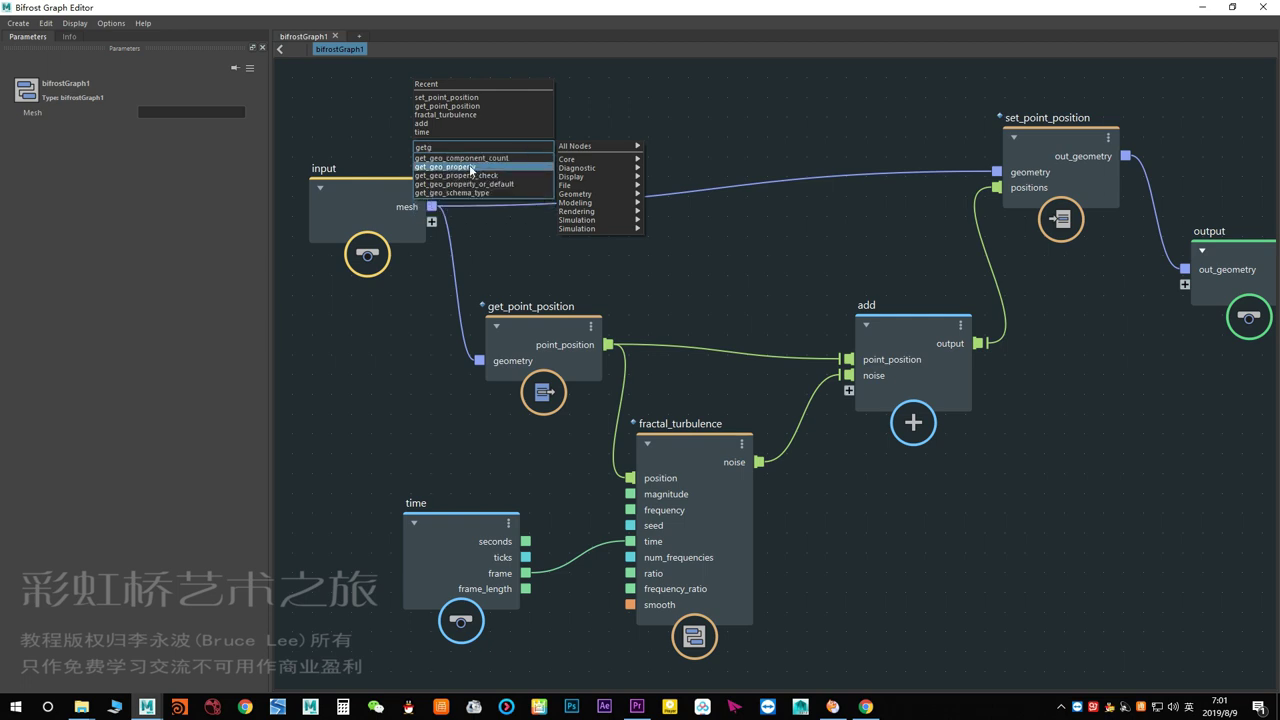
click(530, 168)
drag(536, 180, 652, 147)
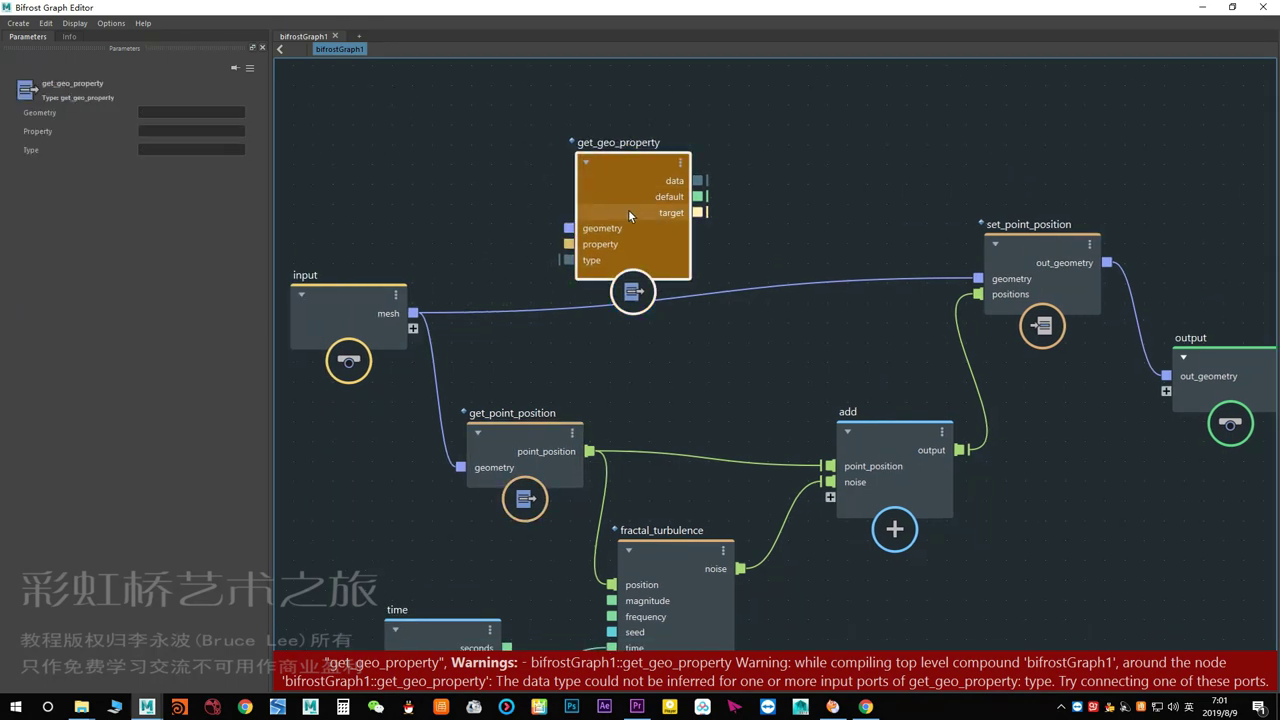
key(Delete)
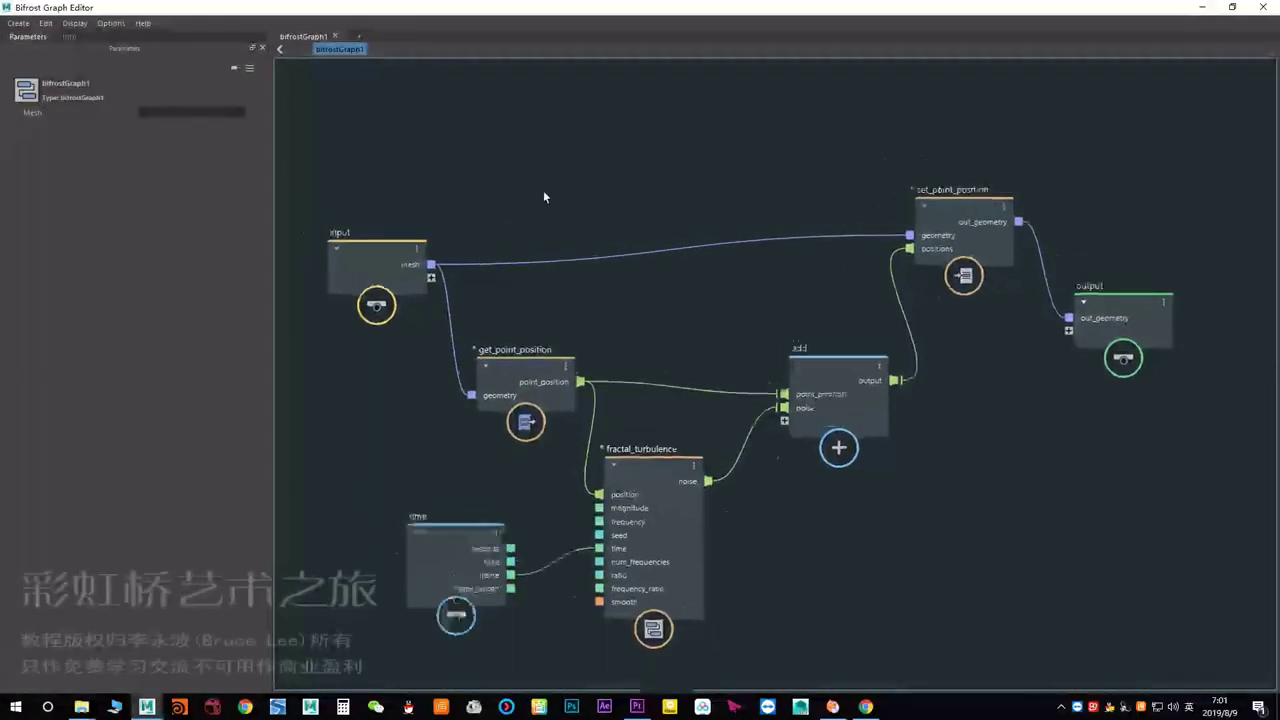
Inspect the get_point_position, add and set_point_position nodes one by one.
click(540, 441)
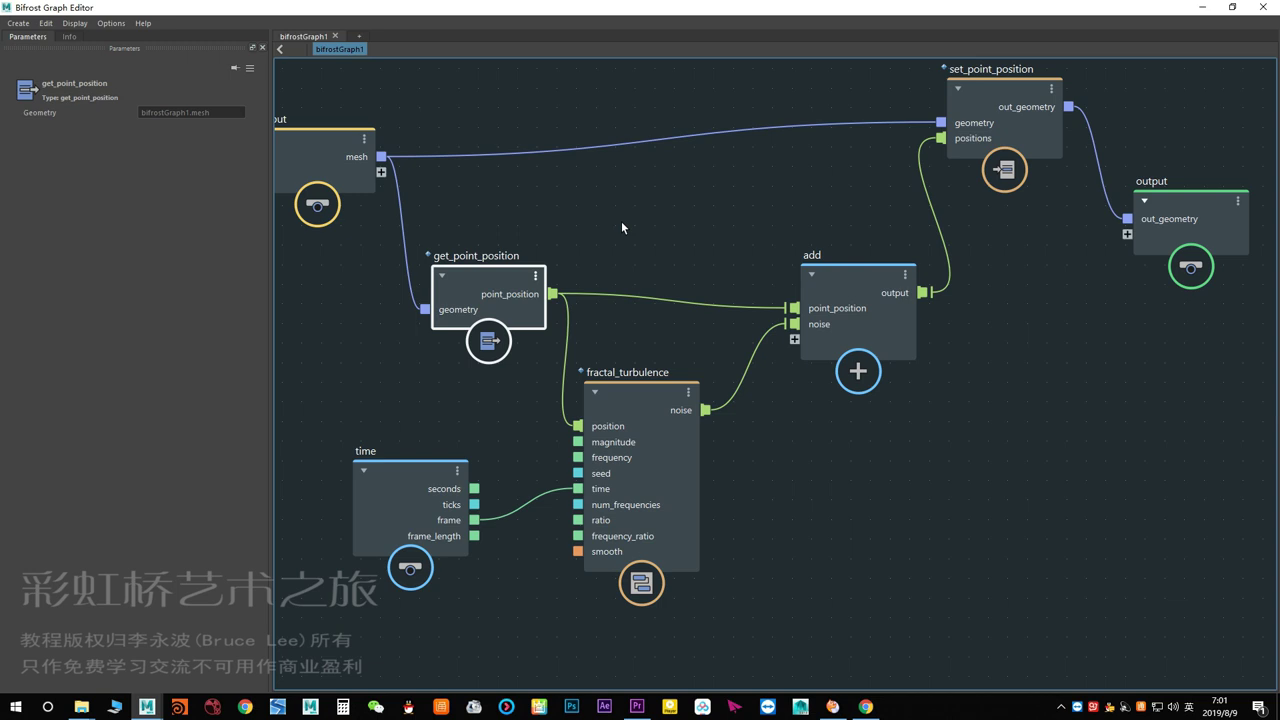
scroll(630, 240, down, 2)
click(745, 300)
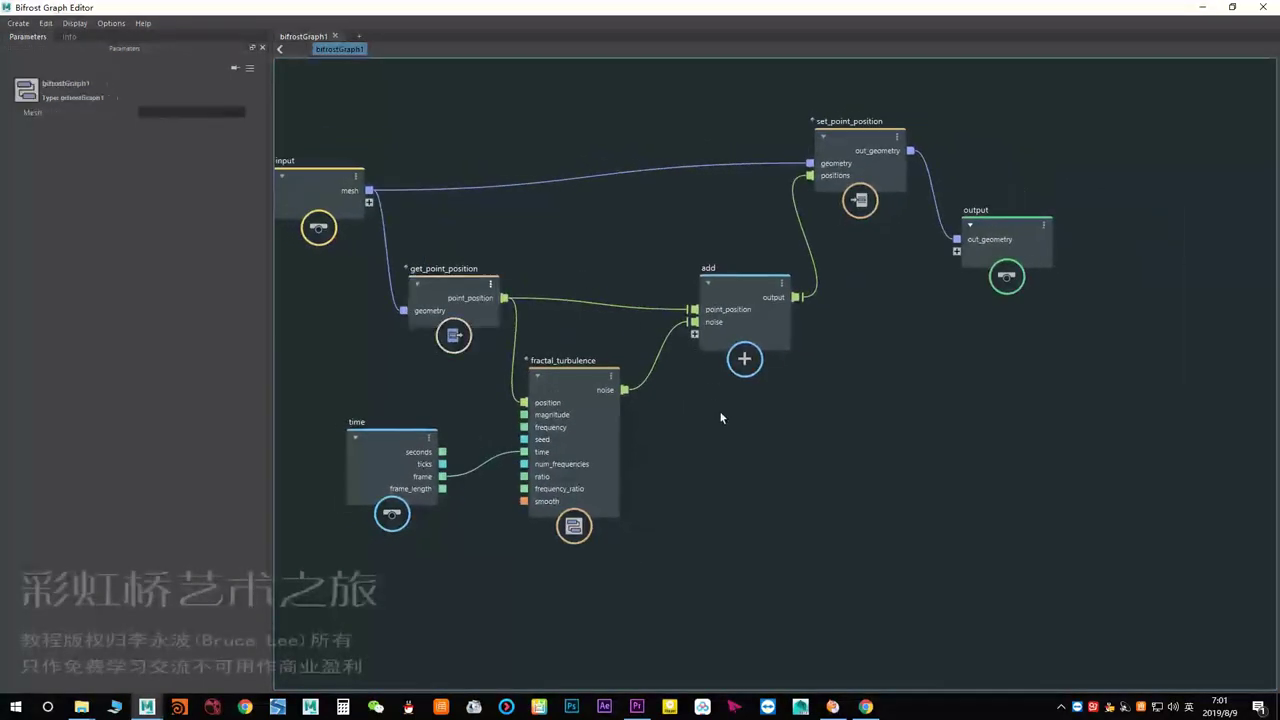
click(840, 163)
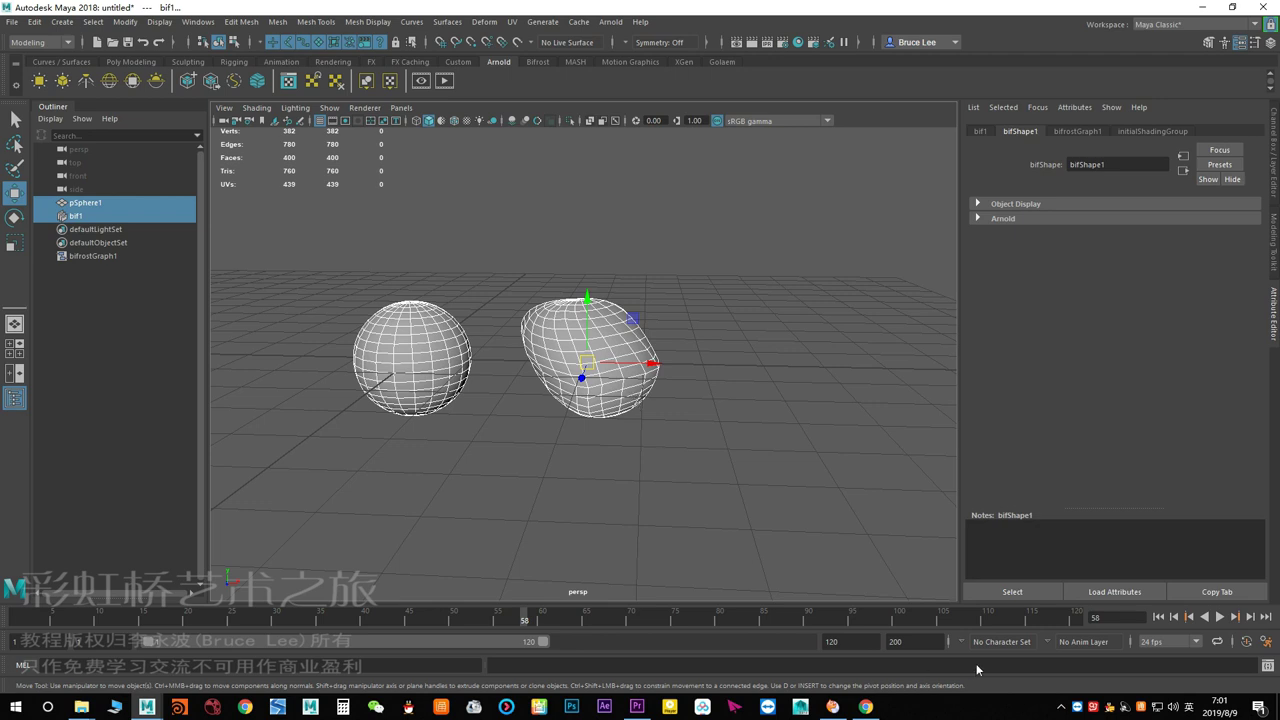
Stop the screen recording from the system tray's hidden icons.
click(1061, 706)
click(1036, 655)
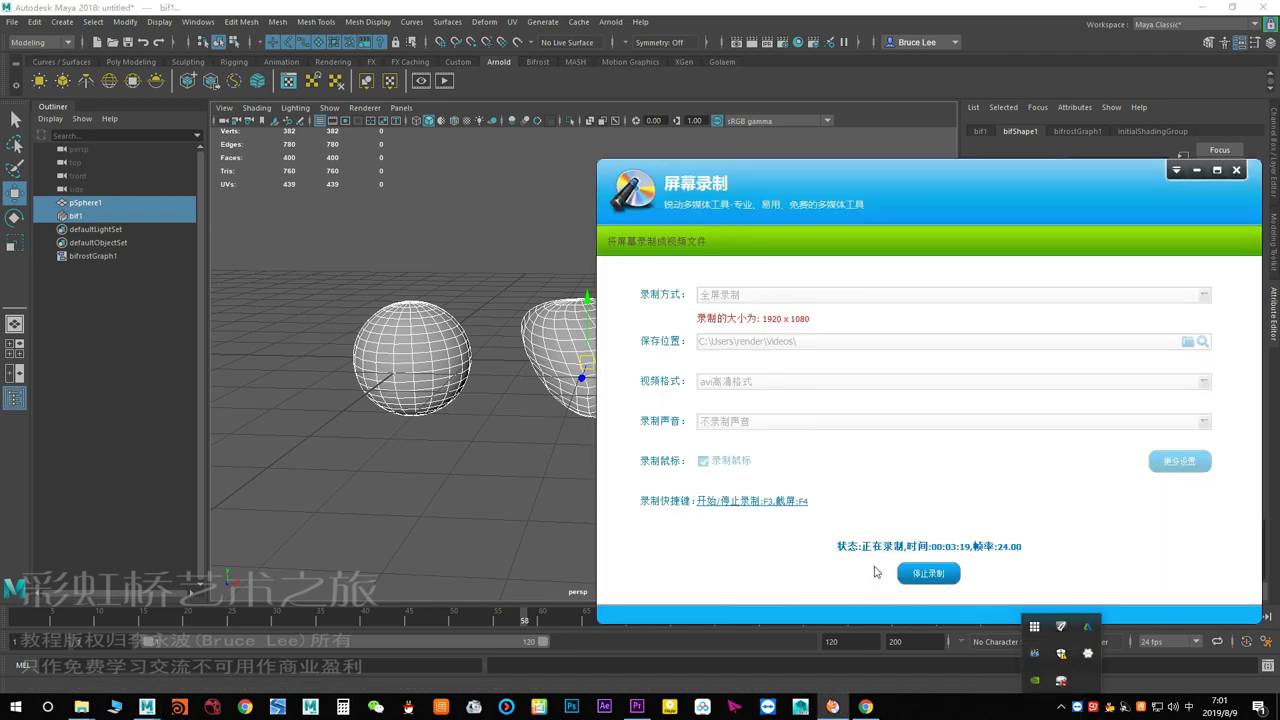
click(940, 574)
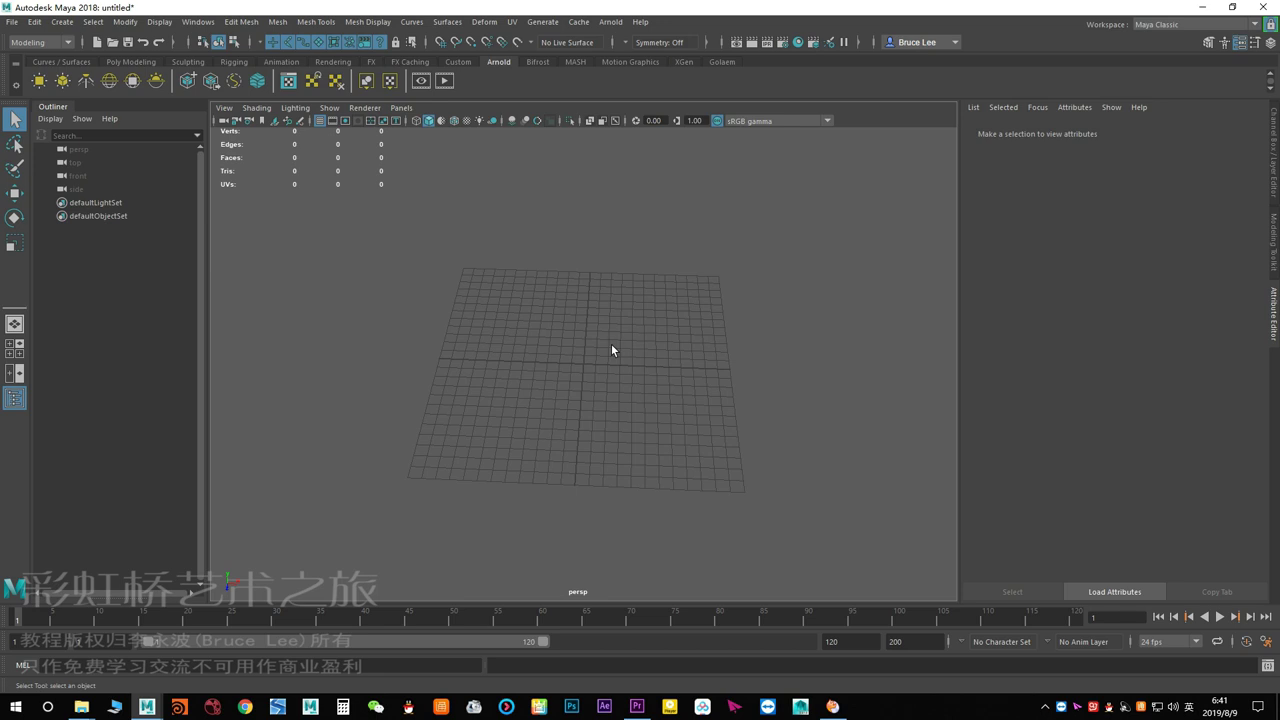
Create a polygon sphere in the scene.
alt+drag(607, 335, 584, 335)
shift+right_drag(606, 323, 640, 319)
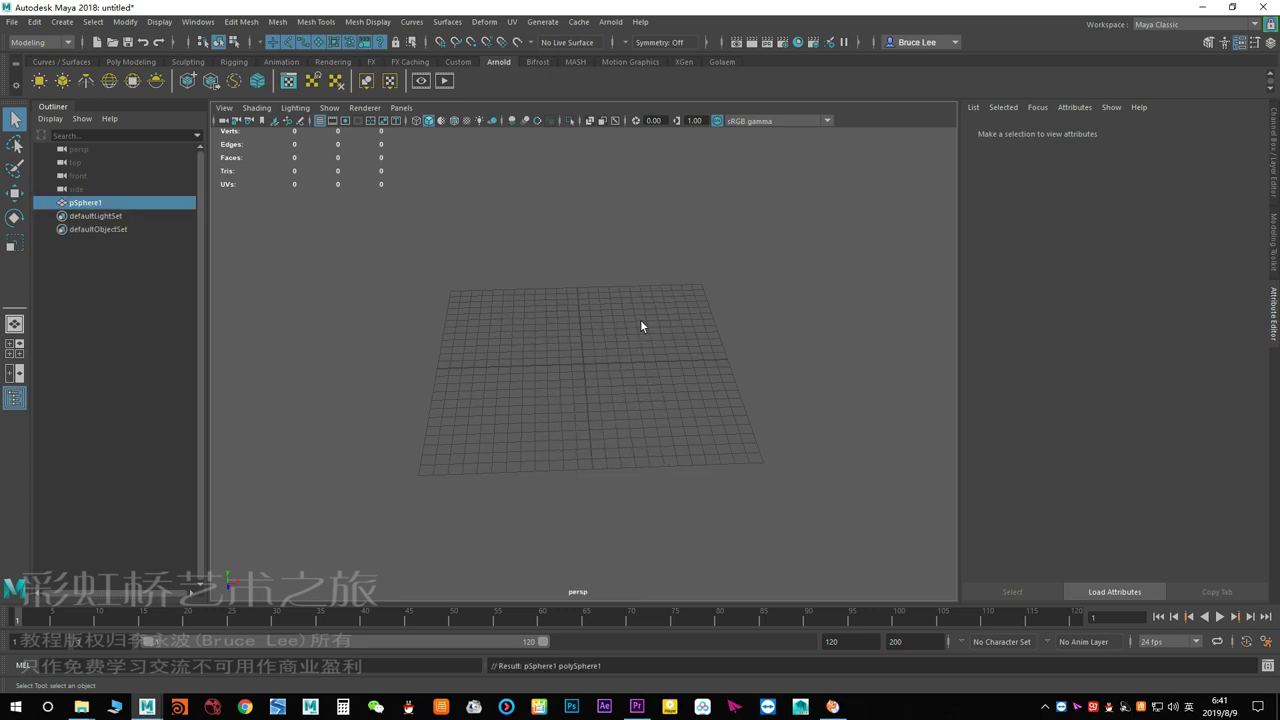
key(w)
Create bifrostGraph1 from the sphere with its mesh input wired into the output node.
click(197, 21)
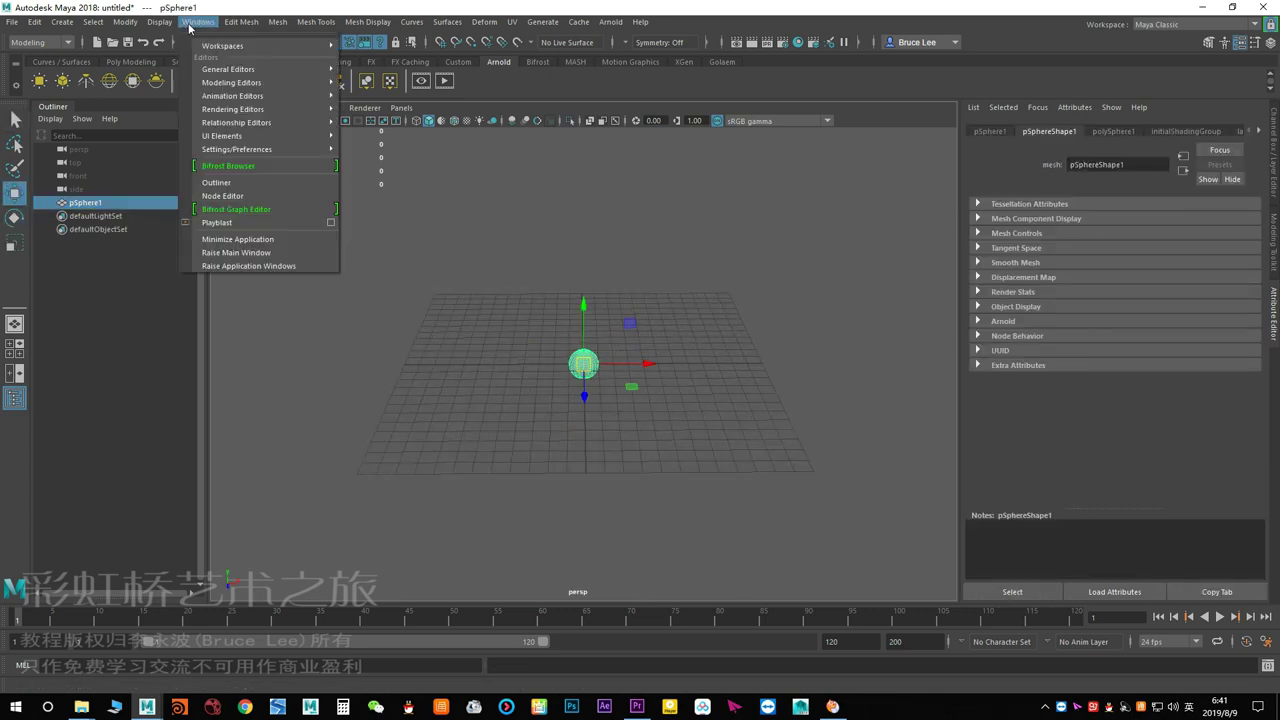
click(236, 209)
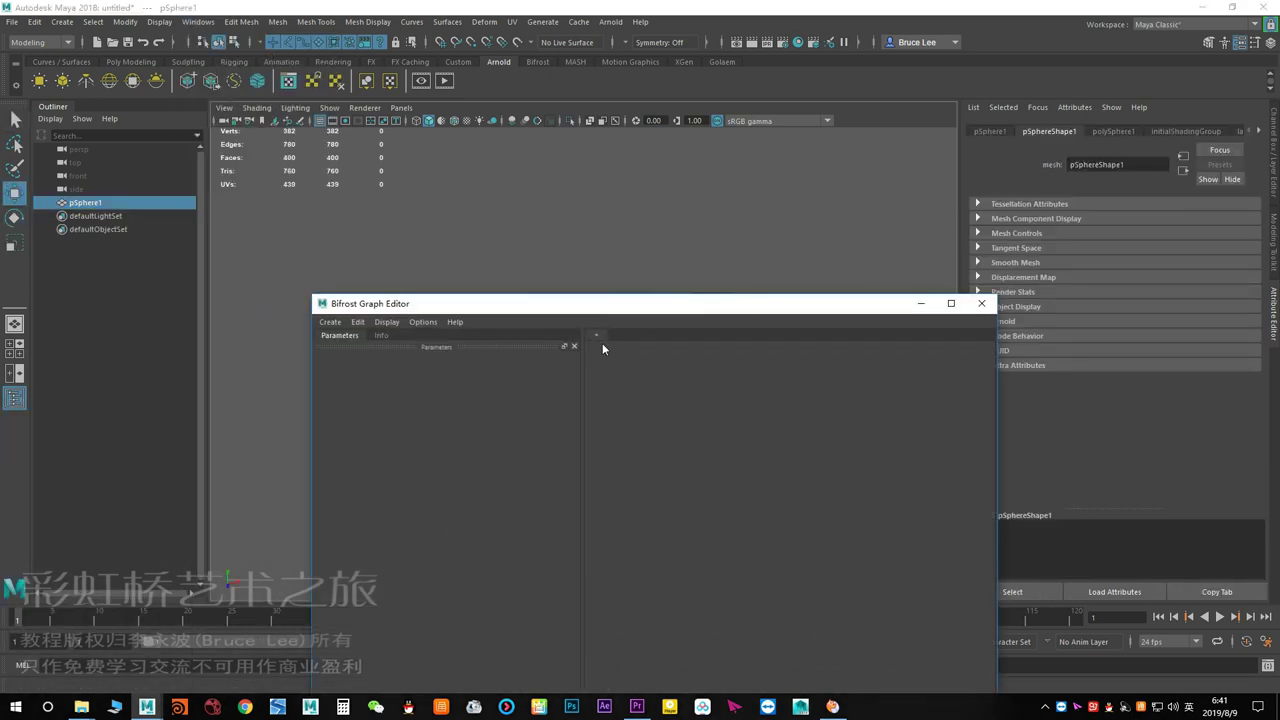
click(605, 338)
drag(740, 462, 502, 336)
right_click(502, 336)
click(527, 341)
drag(420, 270, 678, 393)
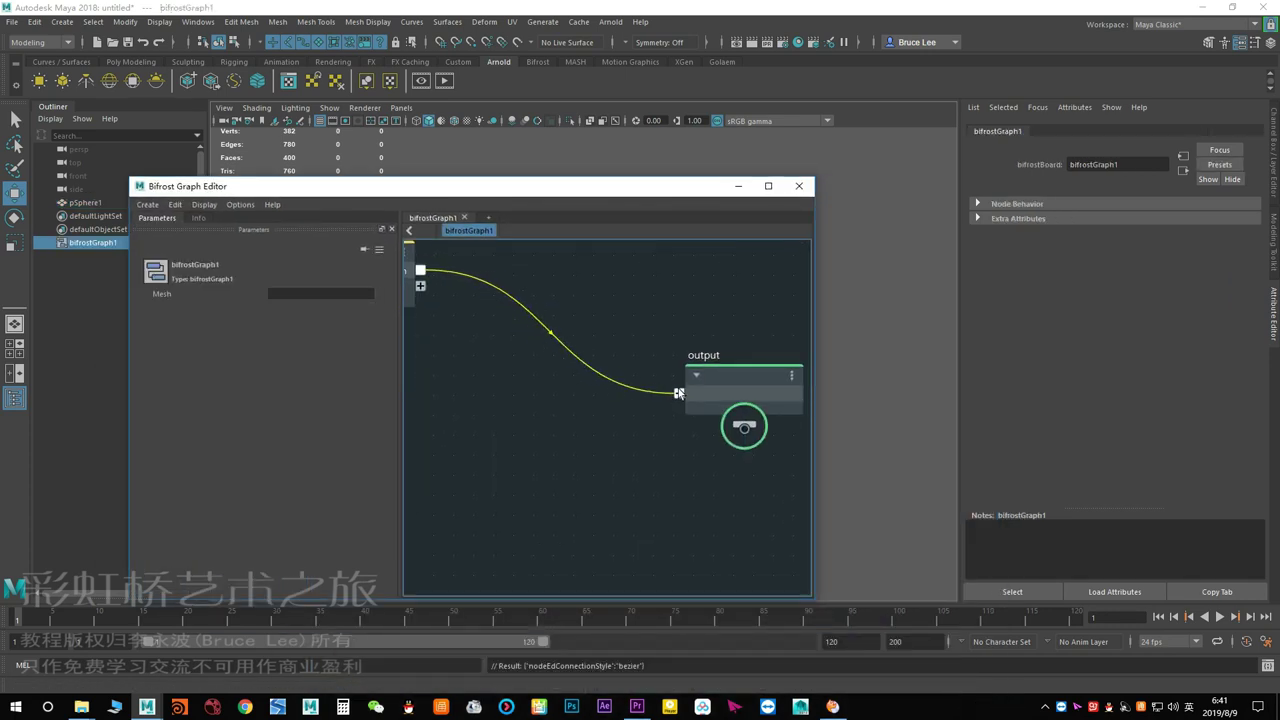
click(738, 186)
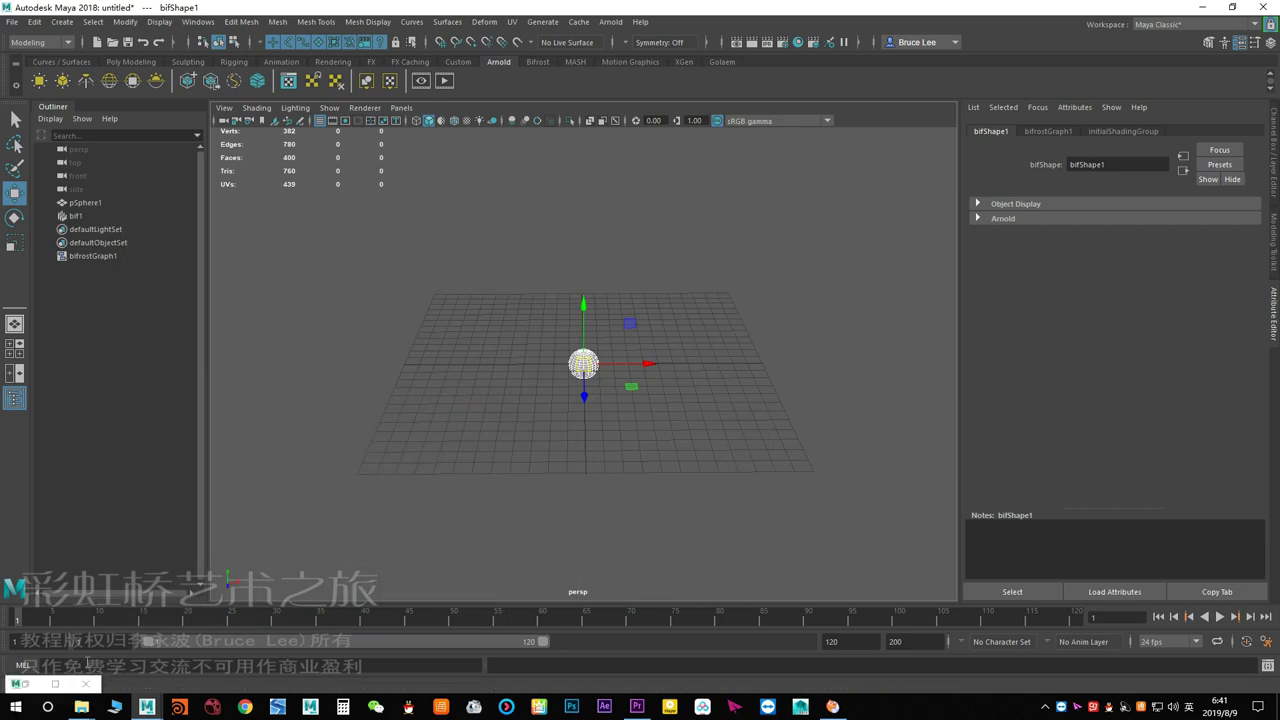
Create a second, empty Bifrost graph, bifrostGraph2.
click(55, 684)
click(359, 36)
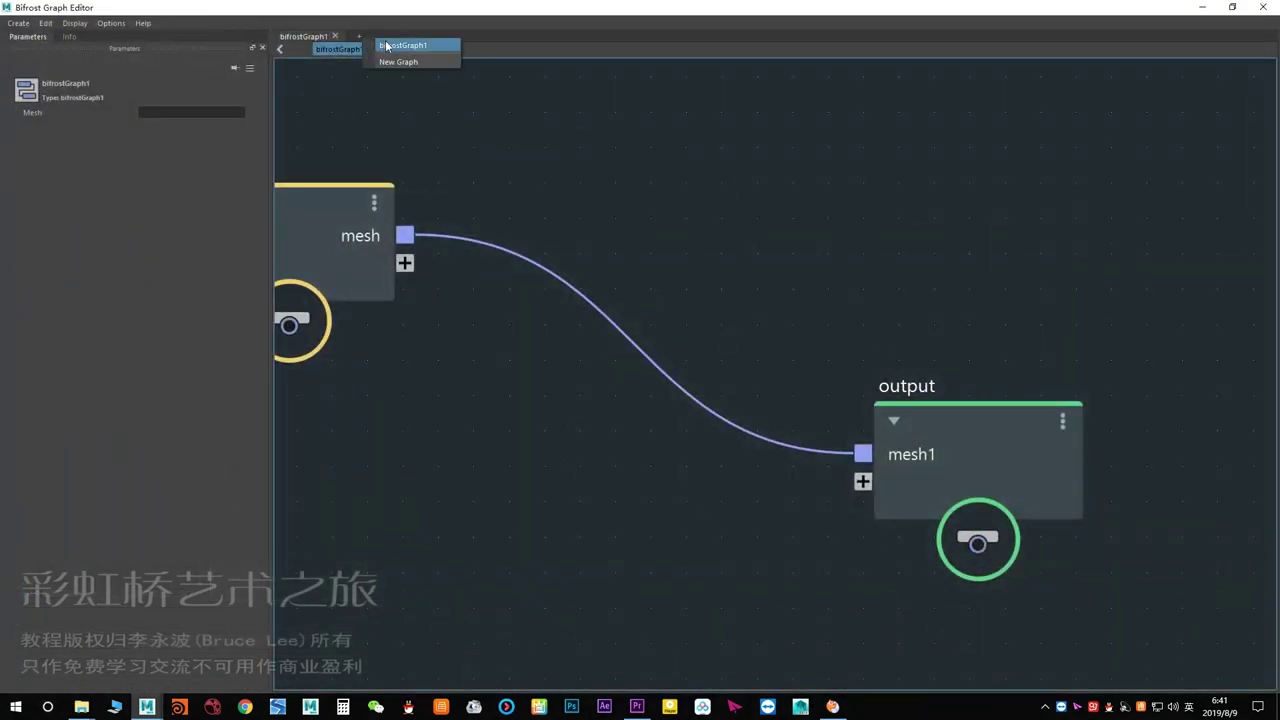
click(398, 61)
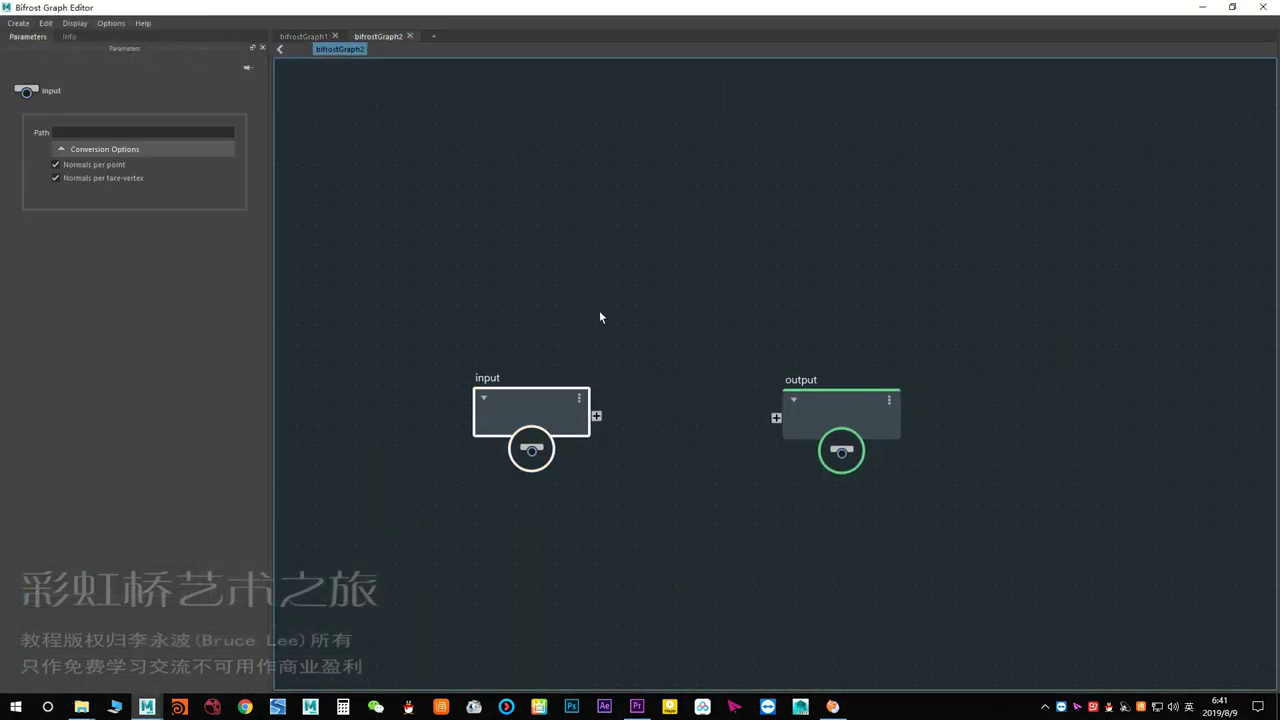
Add a value node to bifrostGraph2 and place it to the right of the input node.
key(Tab)
text(value)
click(572, 326)
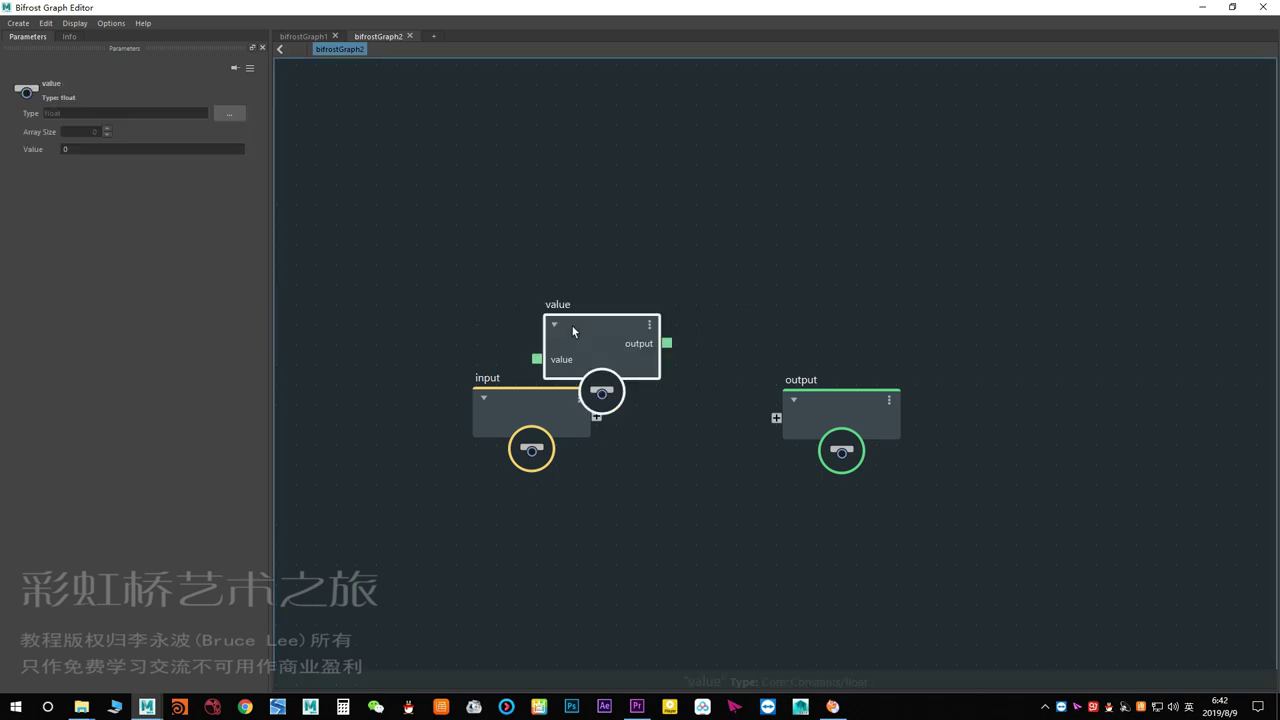
drag(572, 326, 688, 326)
Set the value node's type to Object and connect the input node to its value port.
click(229, 113)
click(555, 379)
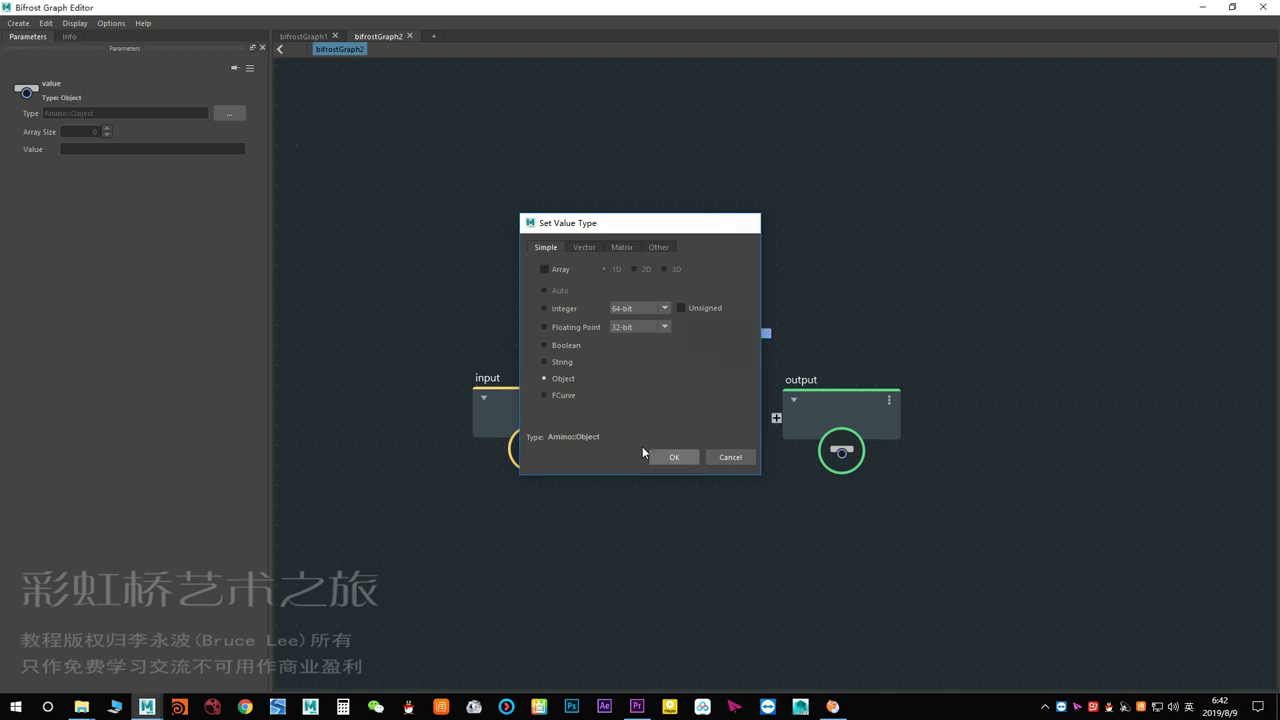
click(666, 457)
mouse_move(636, 350)
mouse_down()
mouse_move(515, 397)
mouse_move(474, 377)
mouse_up()
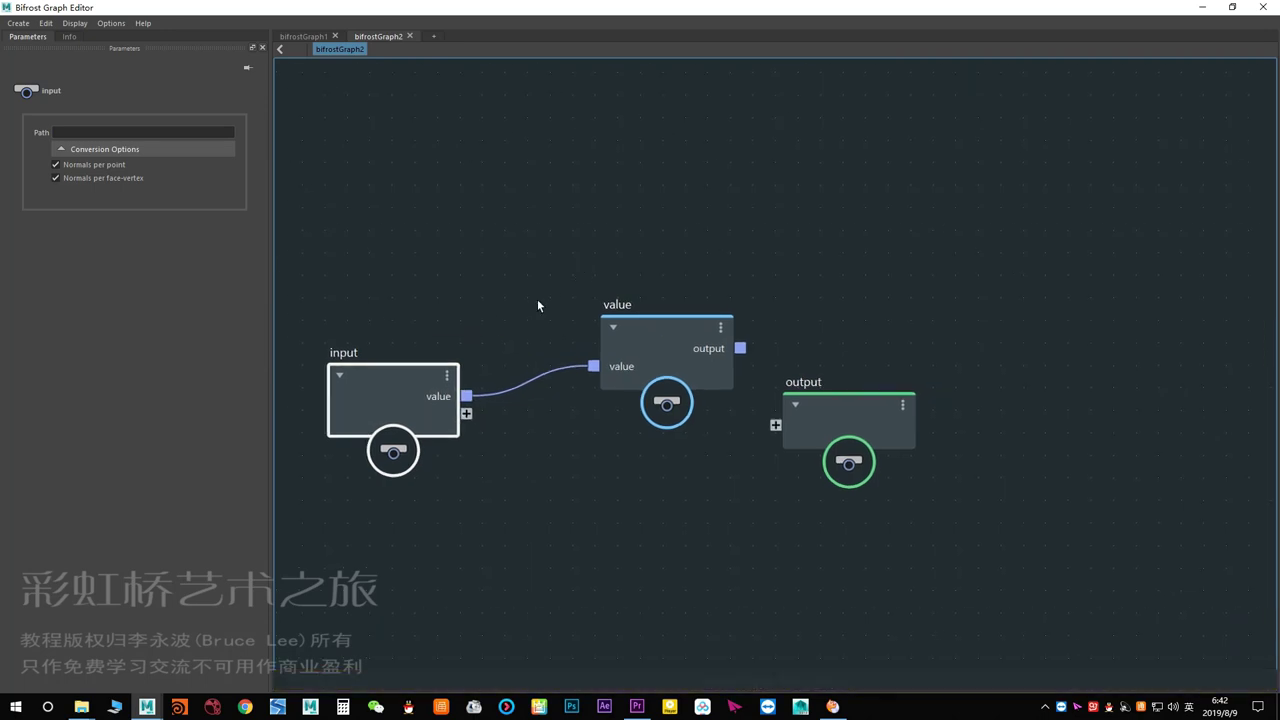
click(1202, 7)
Open the Node Editor showing bifrostGraph1 and bifrostGraph2 side by side.
click(198, 21)
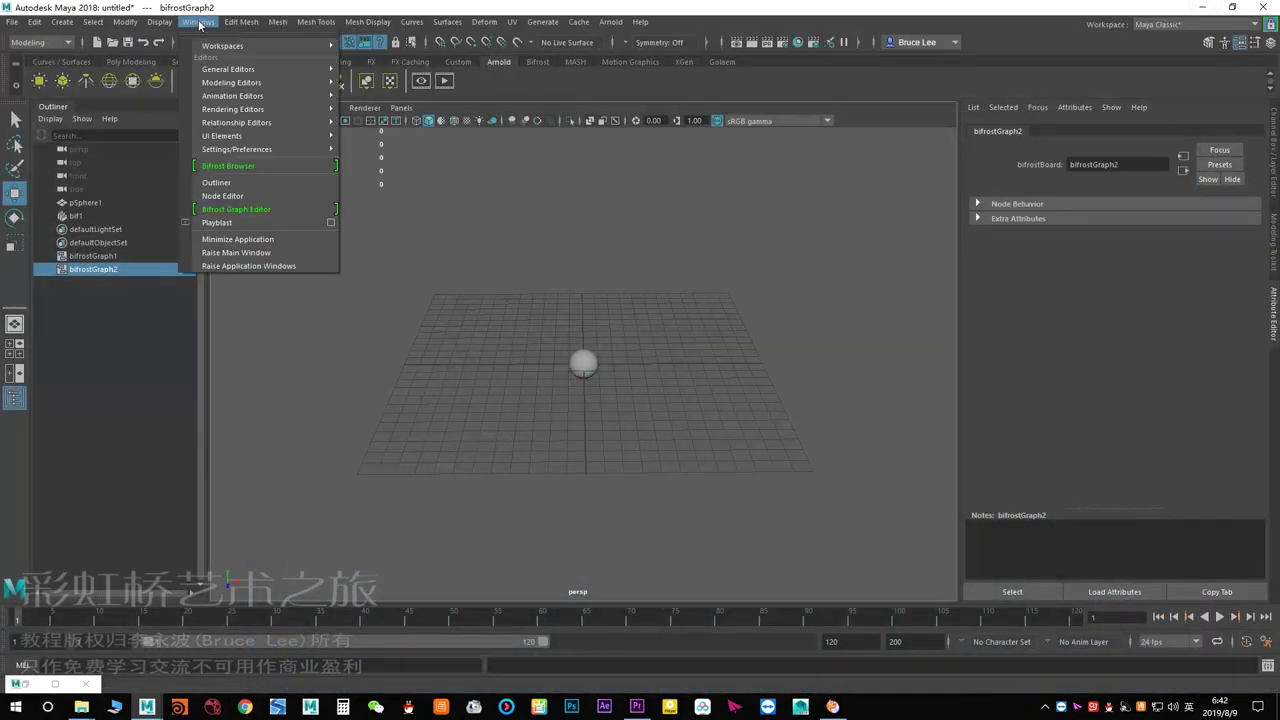
click(240, 196)
drag(961, 345, 421, 148)
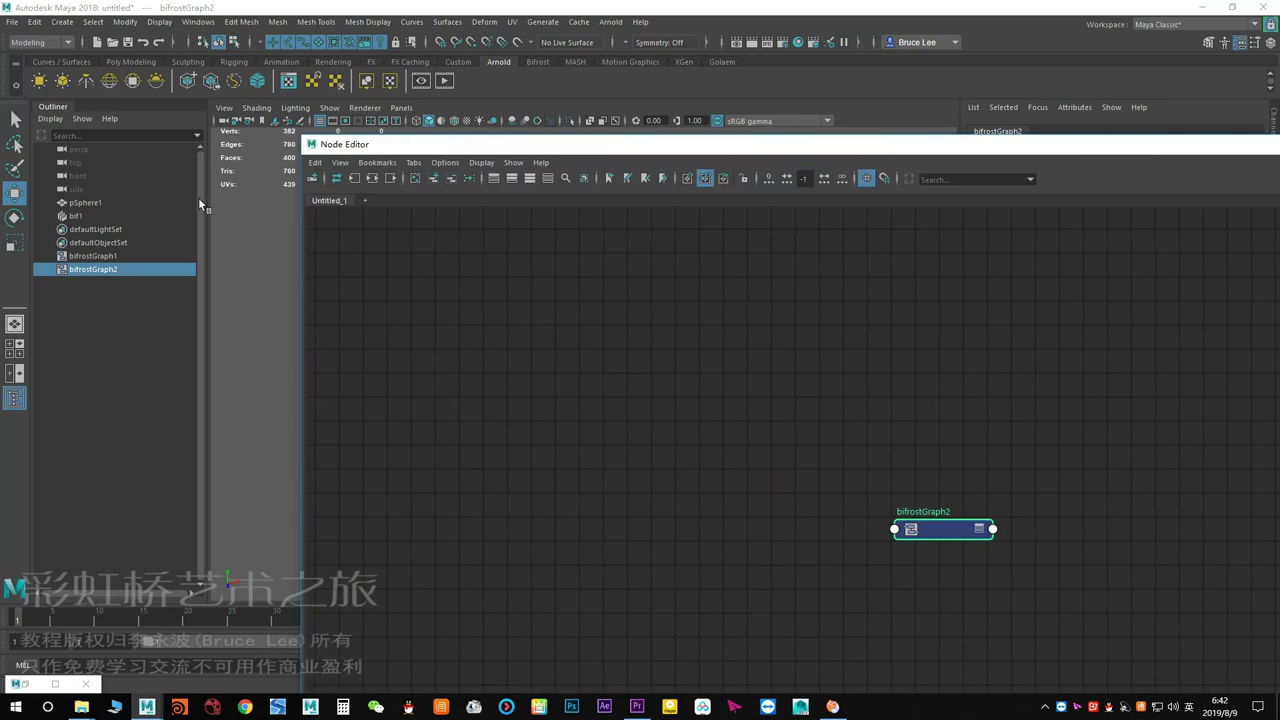
click(433, 178)
click(686, 423)
drag(749, 597, 940, 371)
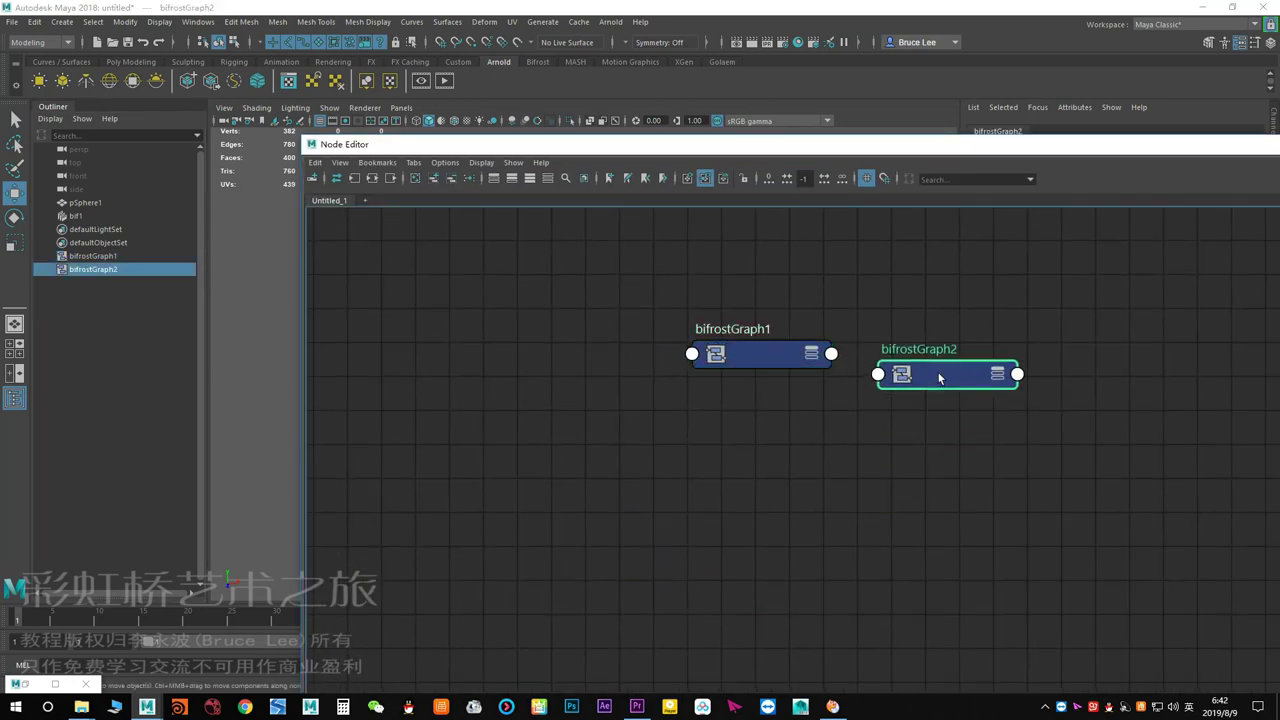
alt+middle_drag(900, 470, 760, 507)
Connect bifrostGraph1's Mesh 1 output to bifrostGraph2's Value input.
click(620, 402)
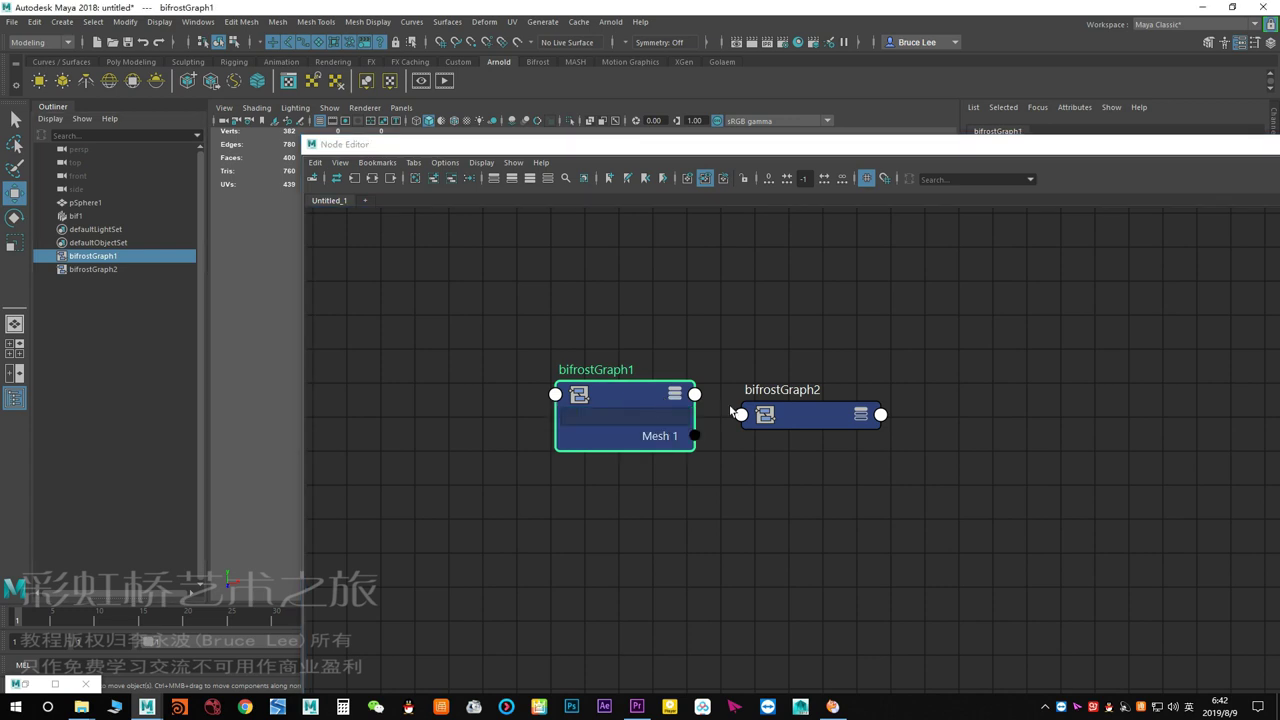
click(790, 414)
drag(695, 435, 758, 445)
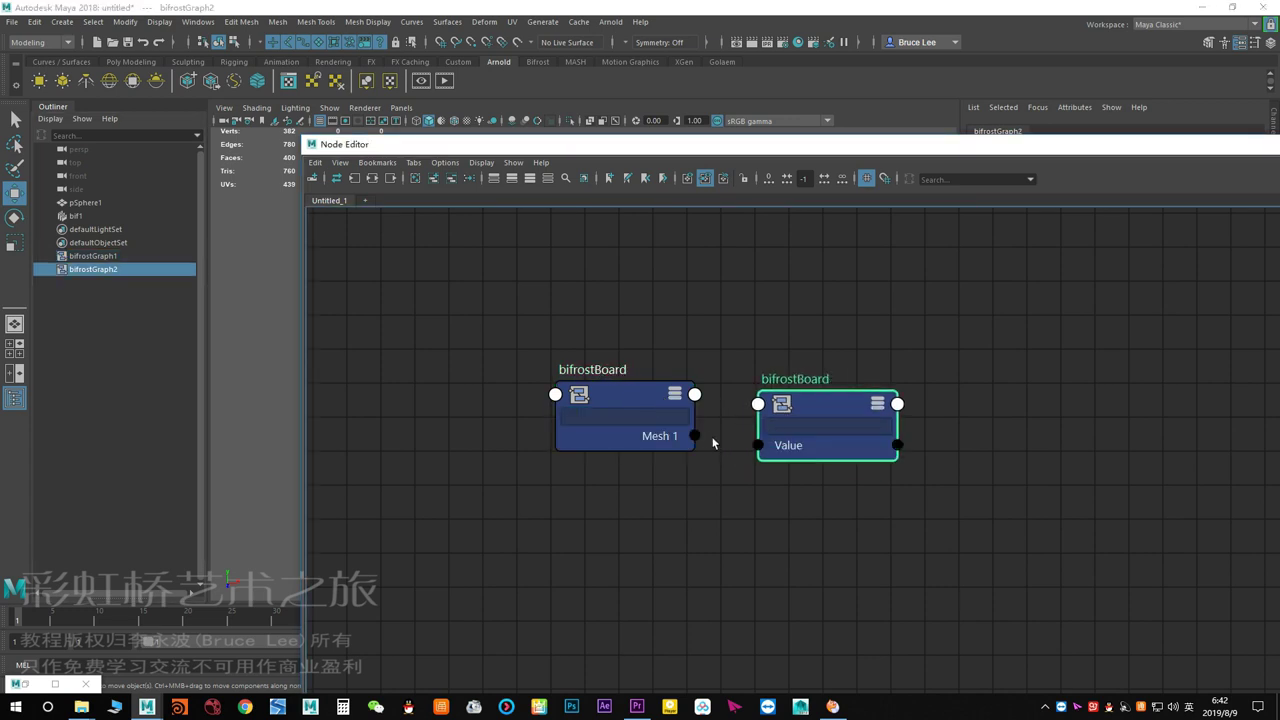
drag(674, 432, 503, 454)
click(564, 472)
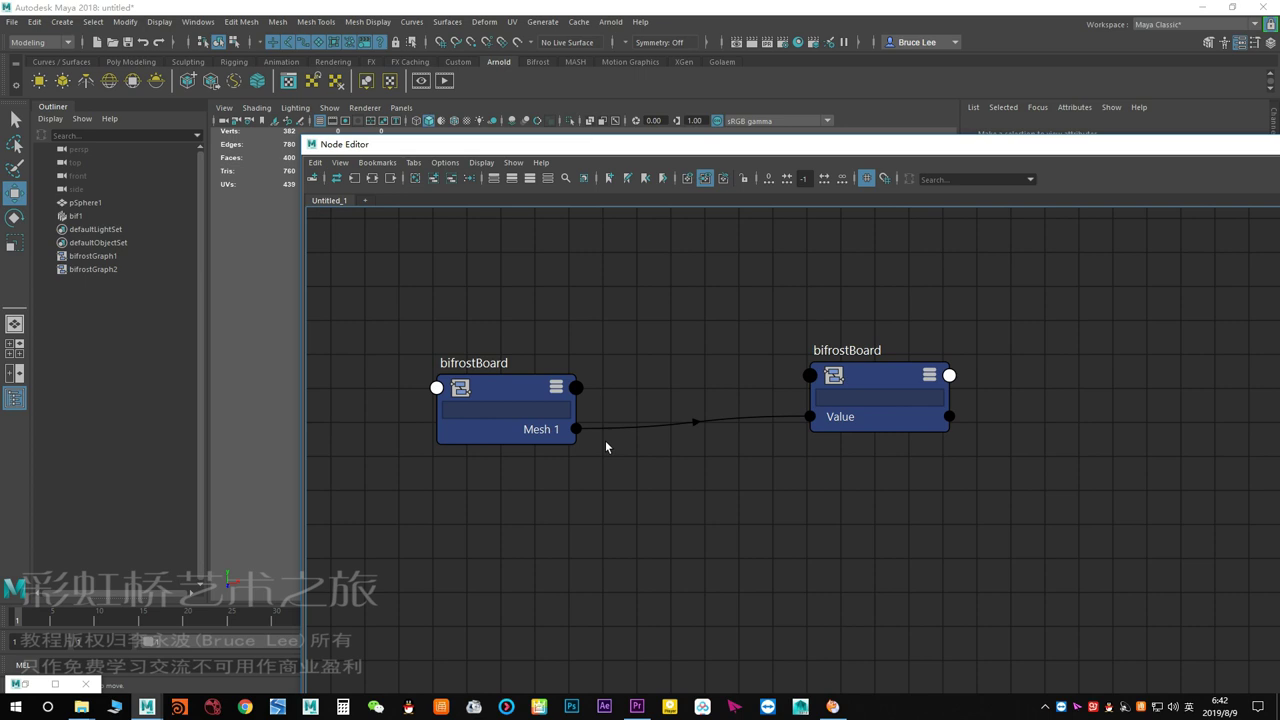
Check the new Mesh 1-to-Value link and tidy the two graph nodes' layout.
scroll(605, 440, up, 4)
scroll(607, 501, down, 2)
drag(700, 405, 697, 459)
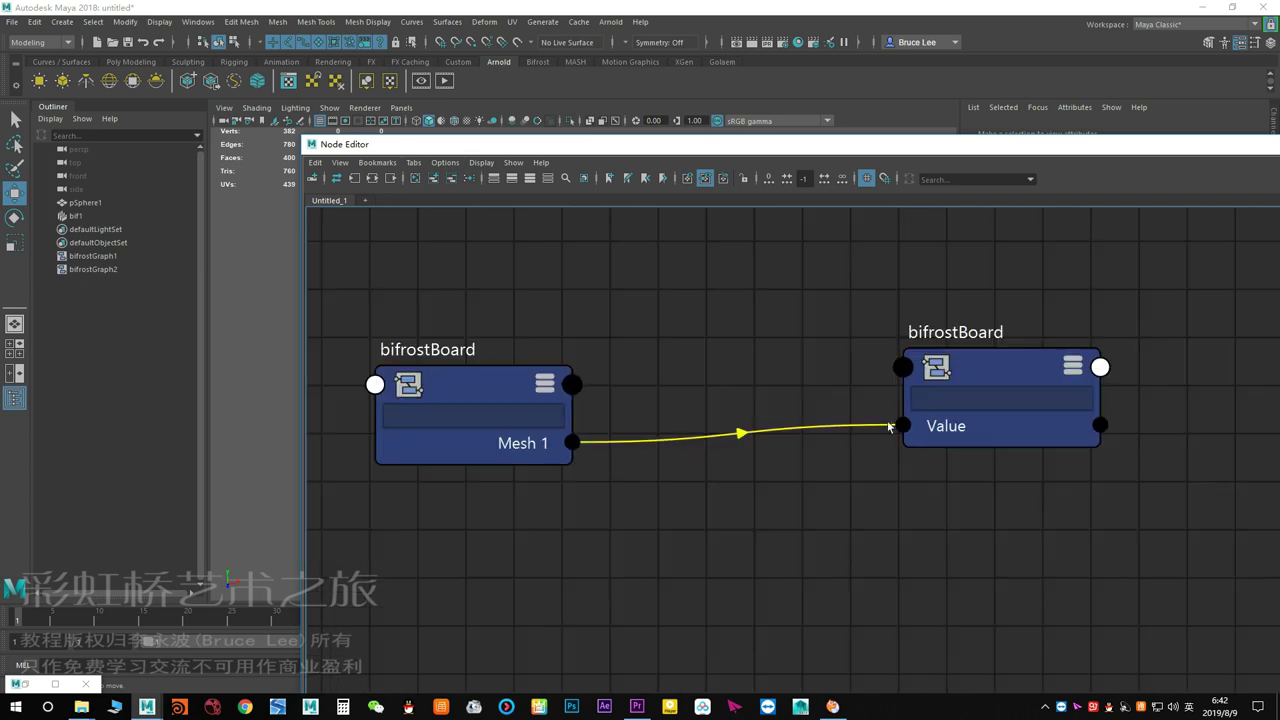
drag(1000, 395, 1000, 402)
drag(434, 309, 1019, 473)
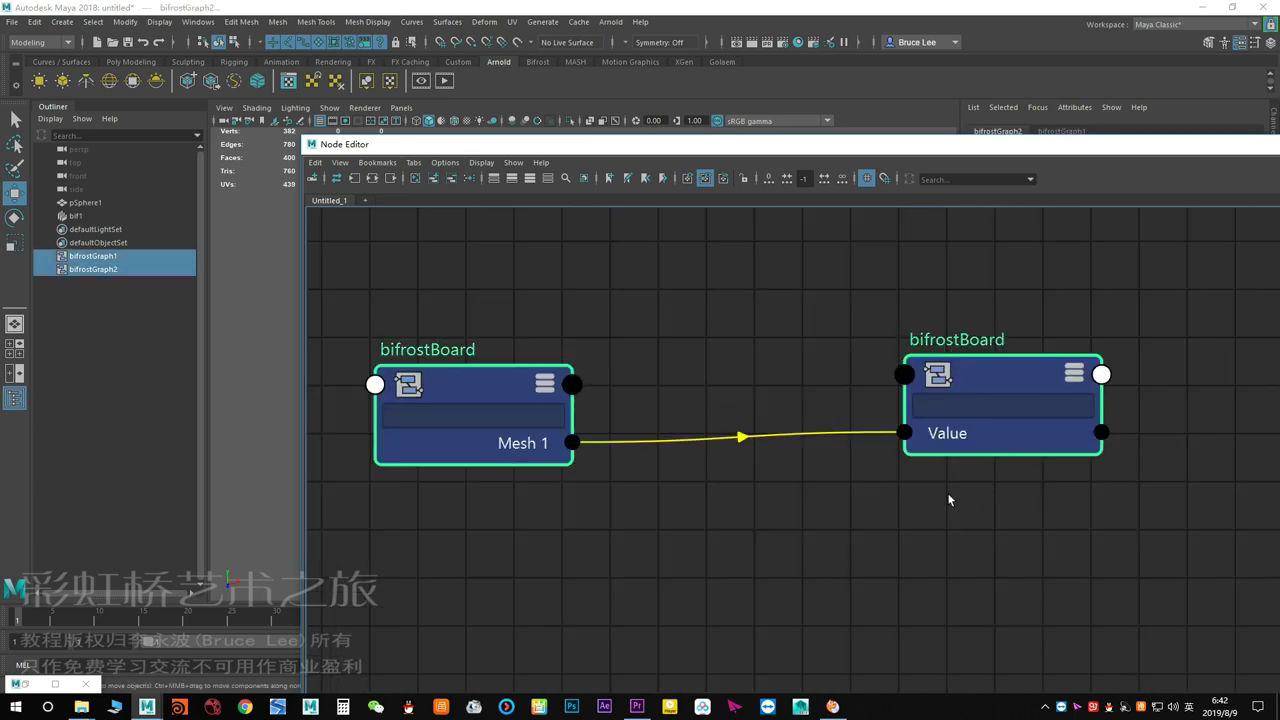
click(677, 535)
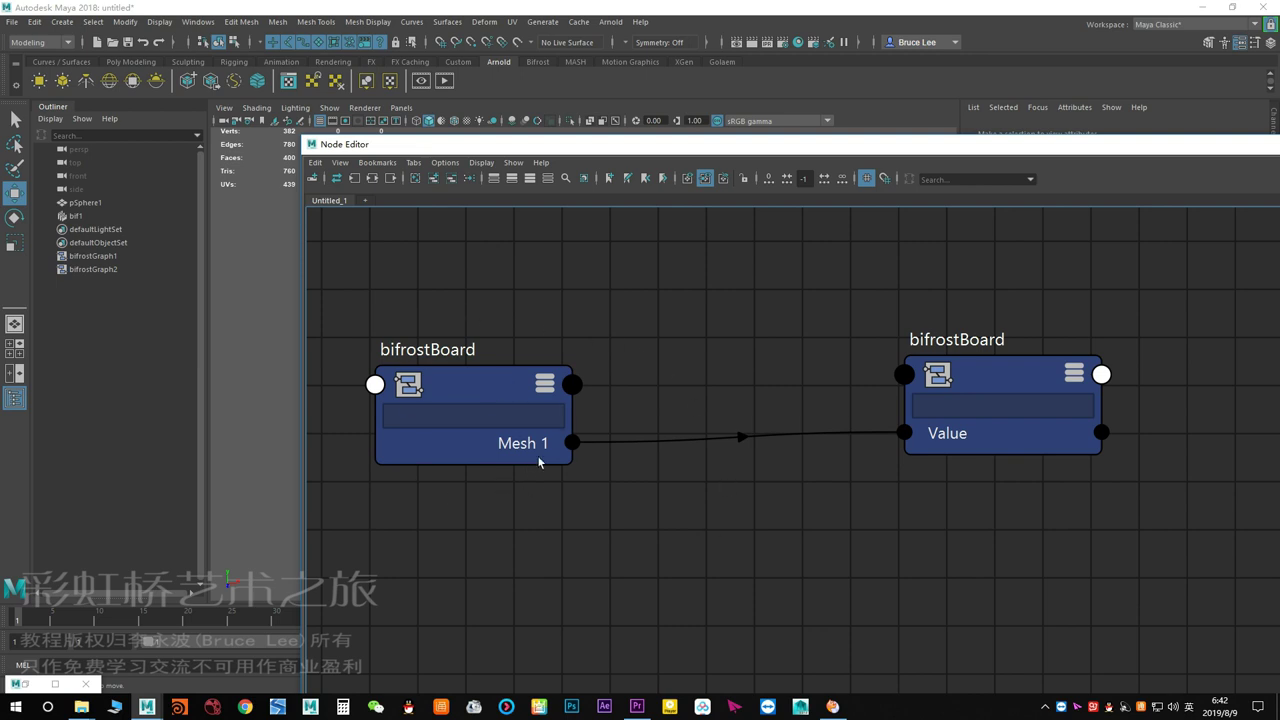
middle_drag(858, 500, 855, 503)
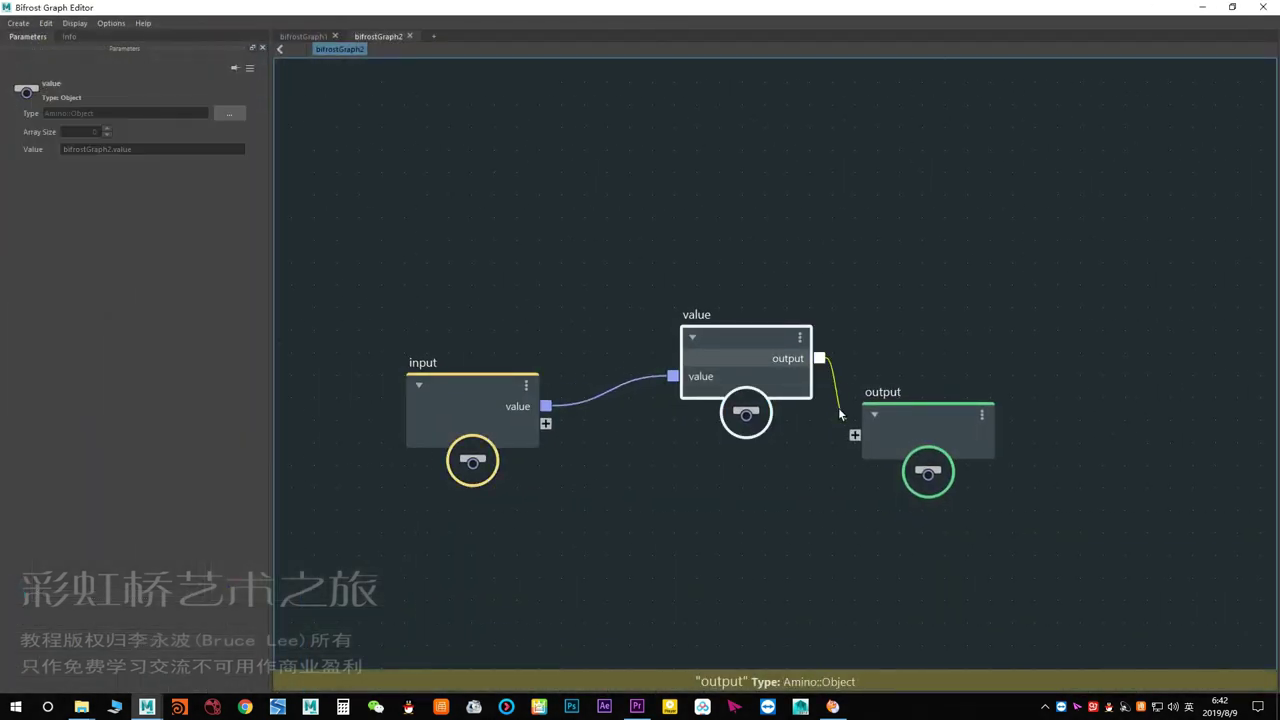
Connect the value node to the output, then move the new bif2 sphere along X beside bif1.
drag(838, 411, 855, 435)
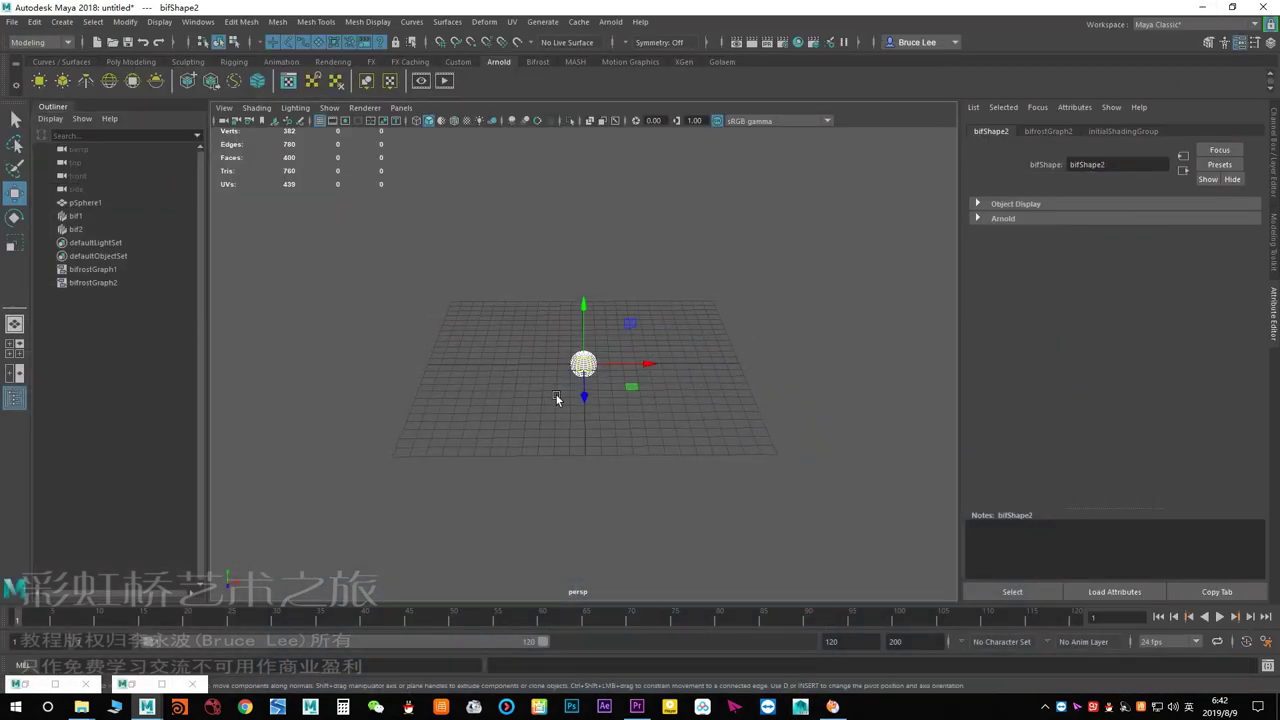
click(76, 229)
scroll(697, 355, up, 3)
drag(652, 363, 766, 363)
Select both output spheres and orbit the view to see them side by side.
scroll(533, 365, up, 2)
scroll(533, 370, up, 2)
ctrl+click(90, 222)
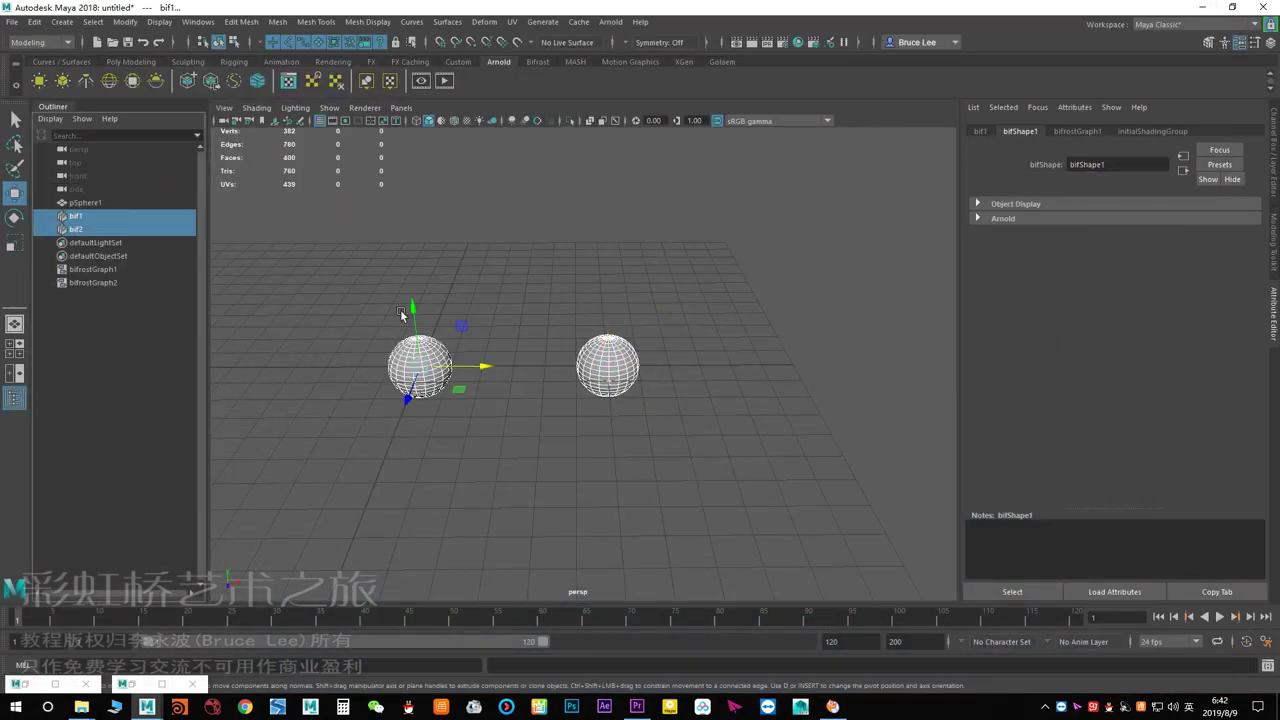
alt+drag(560, 390, 596, 372)
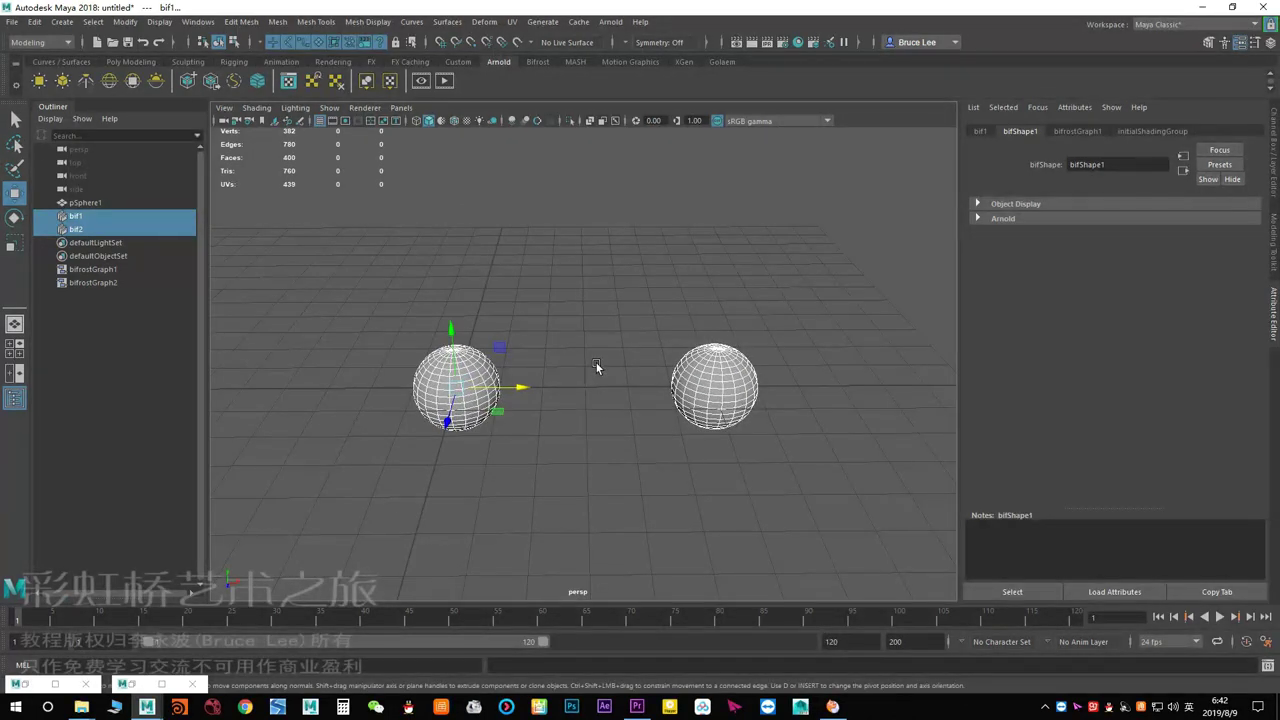
click(130, 686)
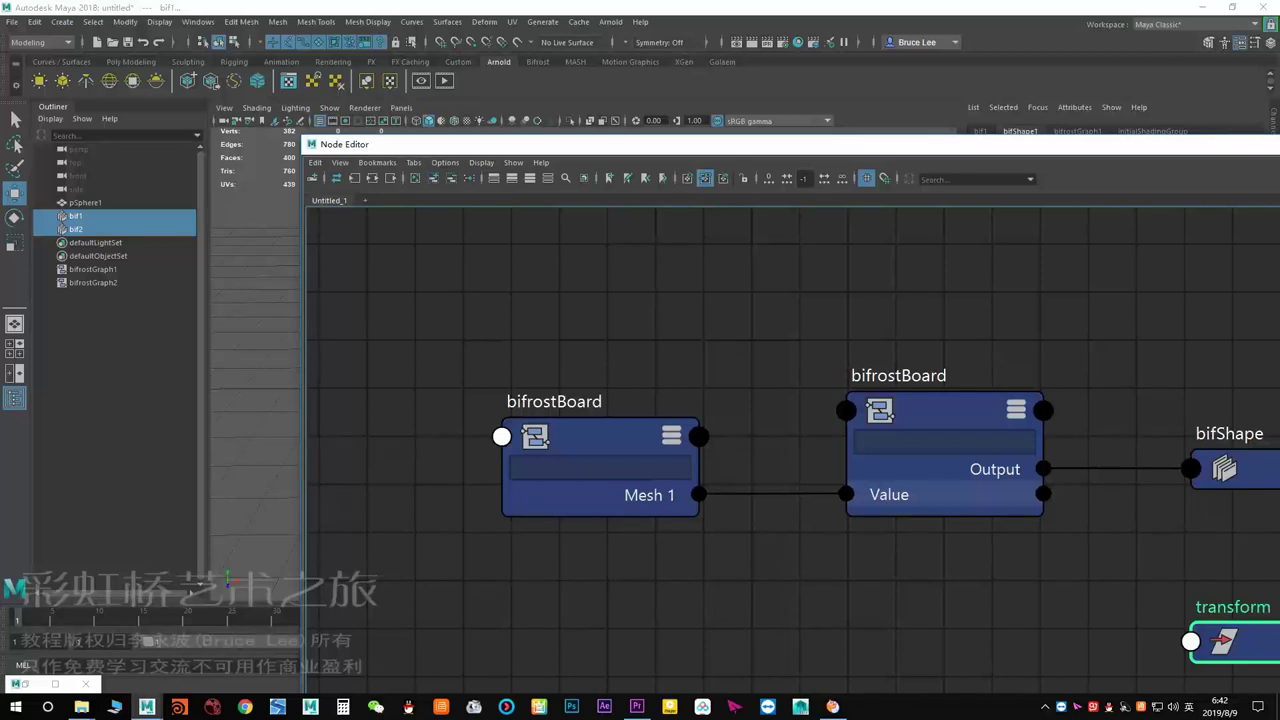
Search 'ba' in the node search, add the basic_aero_graph compound and step inside it.
key(Tab)
text(b)
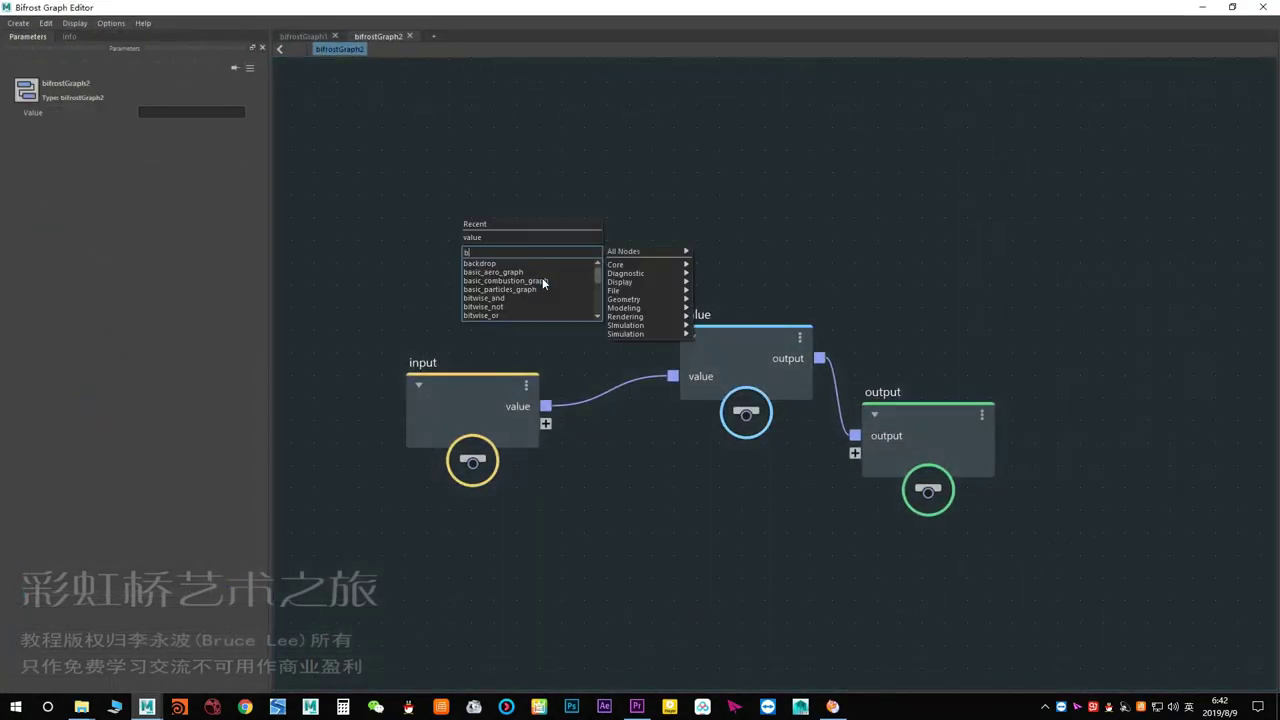
text(s)
key(BackSpace)
text(a)
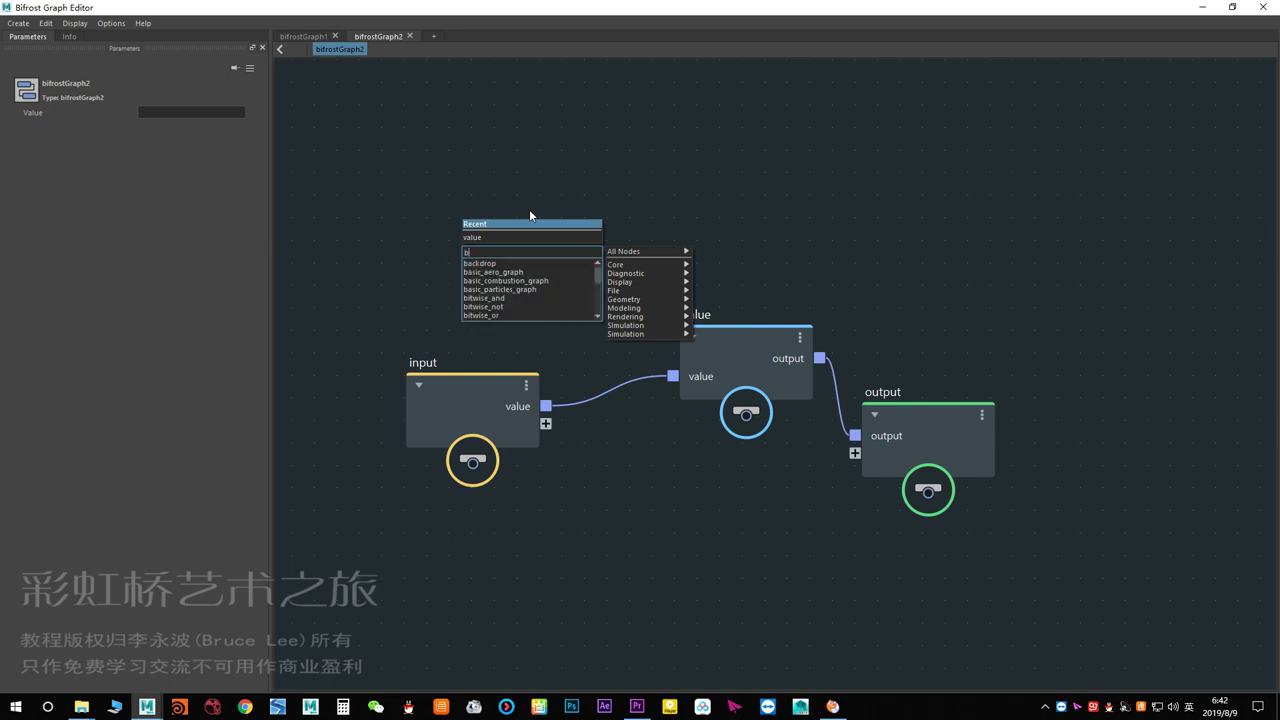
click(520, 272)
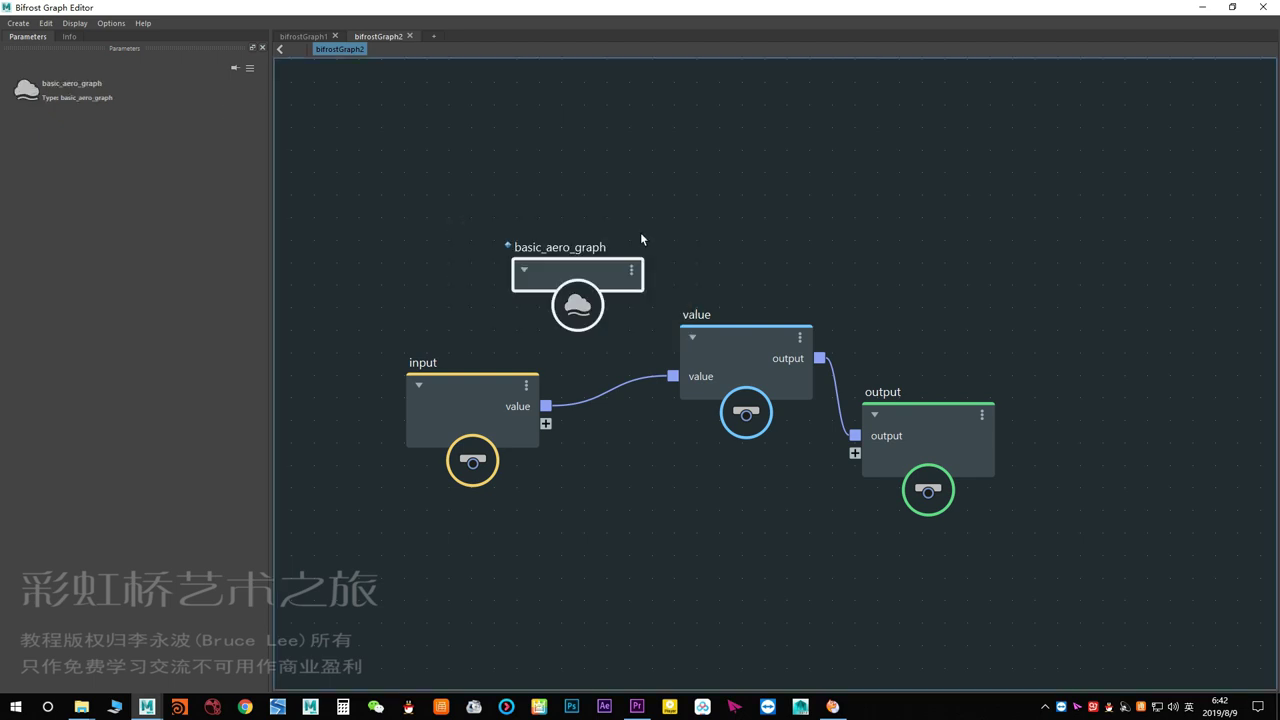
double_click(584, 262)
Move the input node clear, then dive into simulate_aero and then solve_aero.
drag(600, 300, 364, 318)
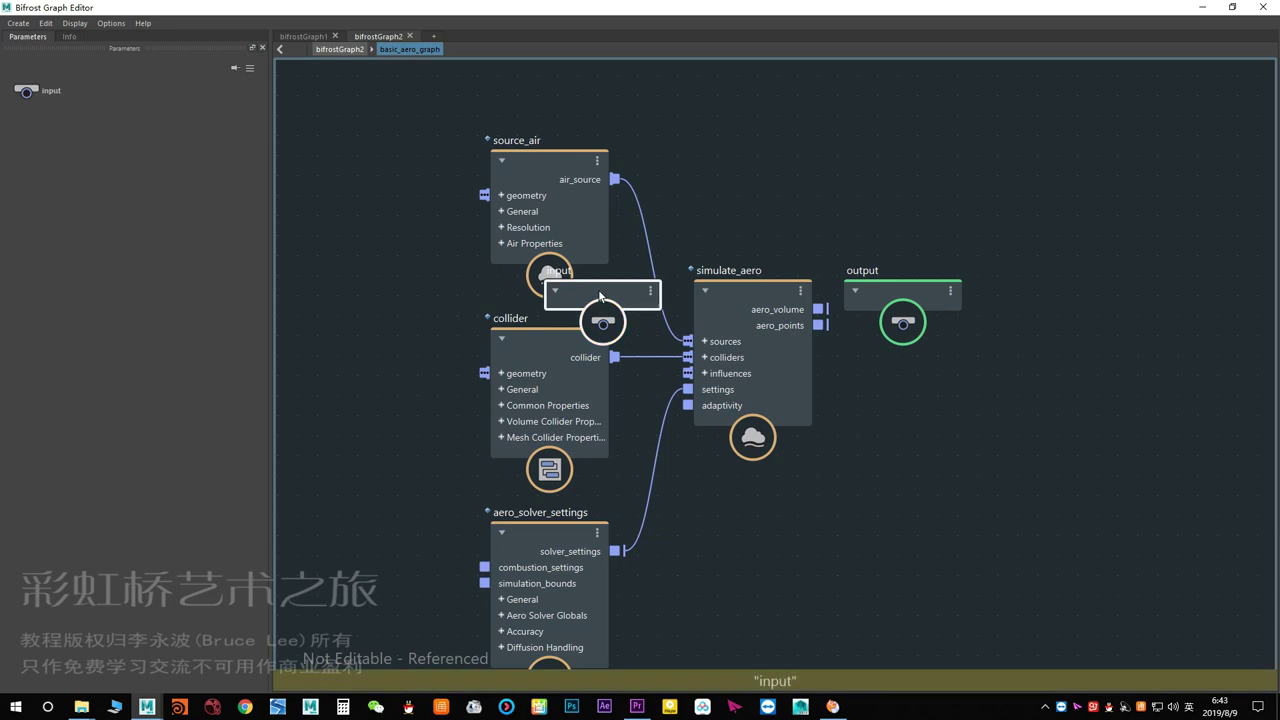
middle_drag(421, 277, 427, 205)
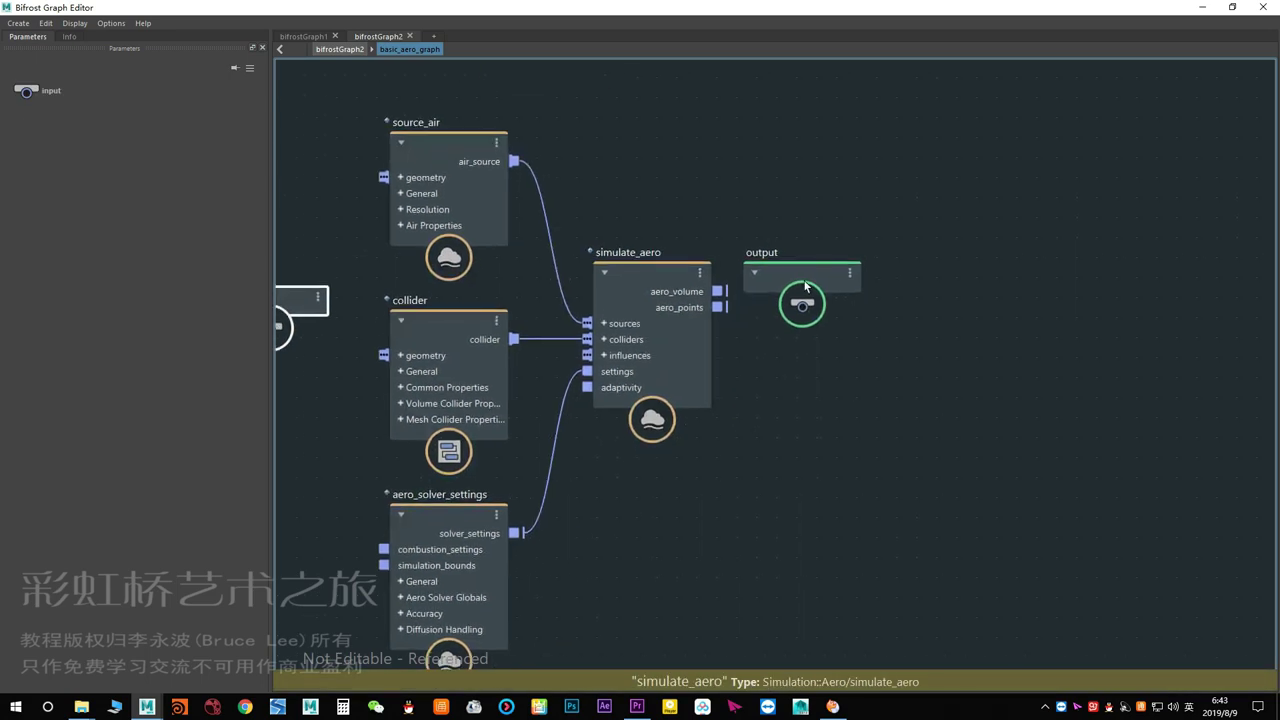
click(786, 307)
scroll(781, 310, up, 2)
double_click(781, 310)
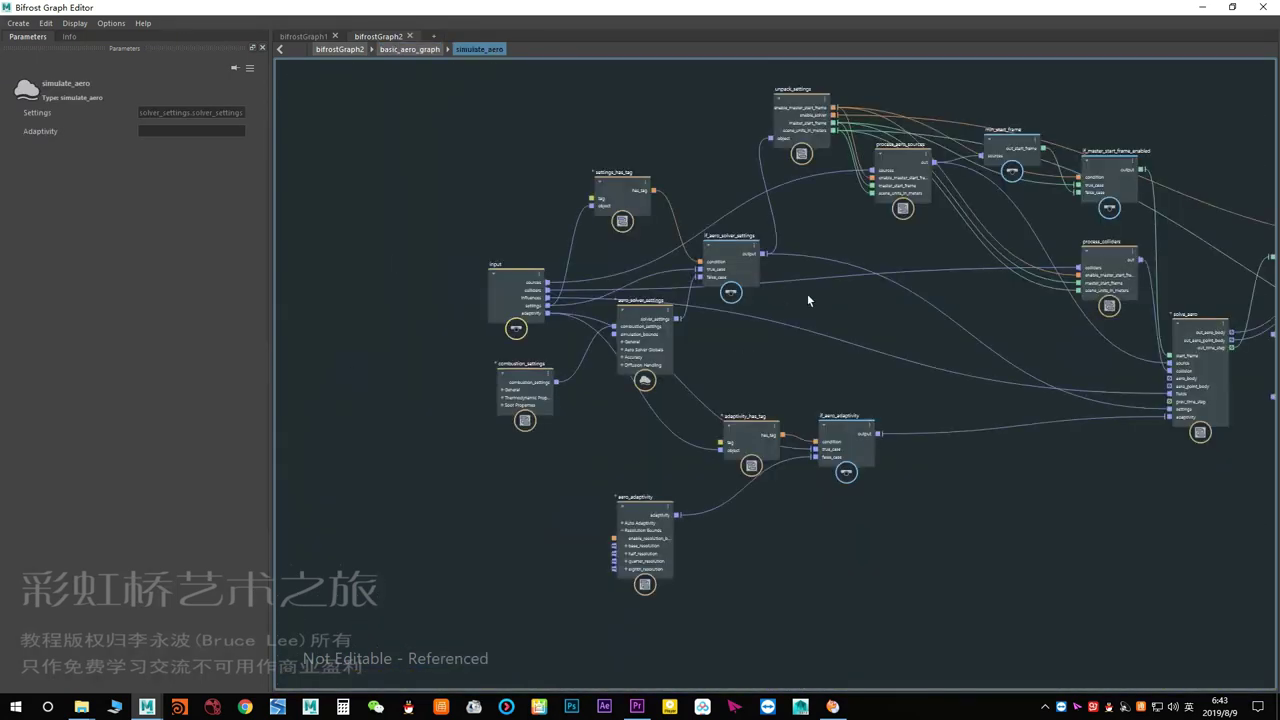
middle_drag(803, 317, 666, 214)
scroll(640, 300, up, 2)
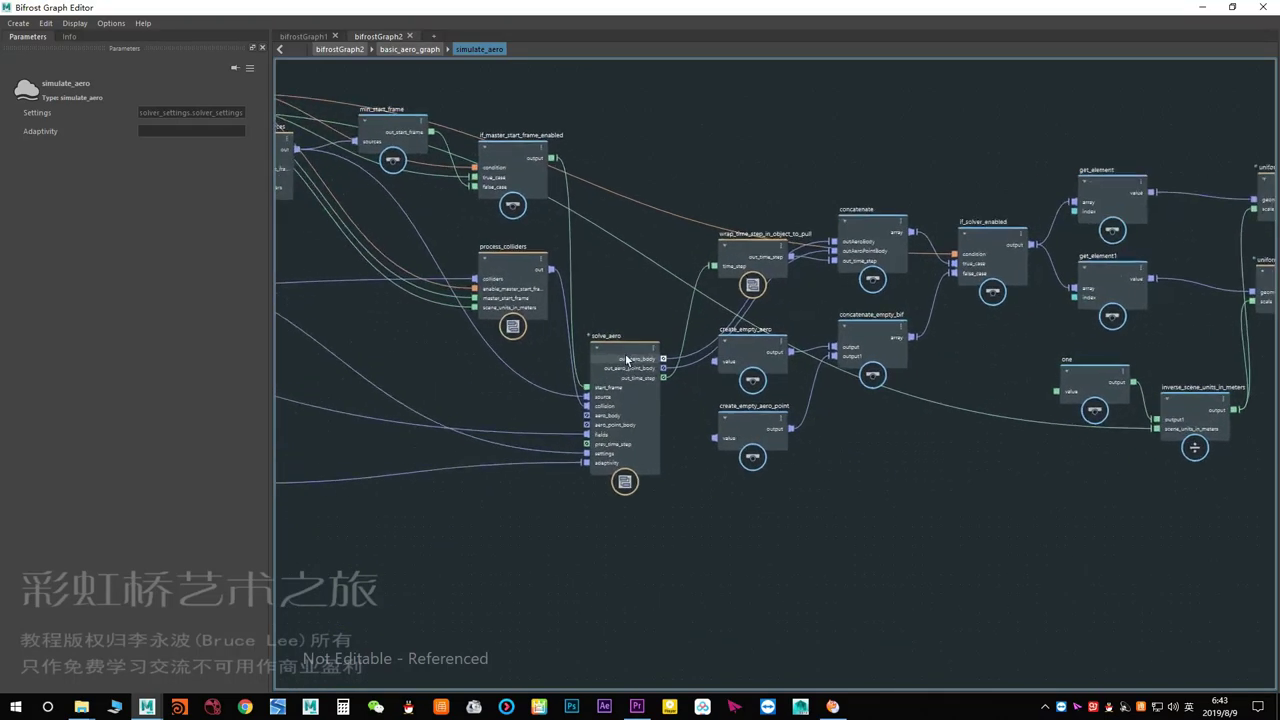
click(623, 355)
double_click(623, 355)
Go into the inner solve_aero, then solve_aero_substep, then apply_fields.
scroll(780, 420, up, 3)
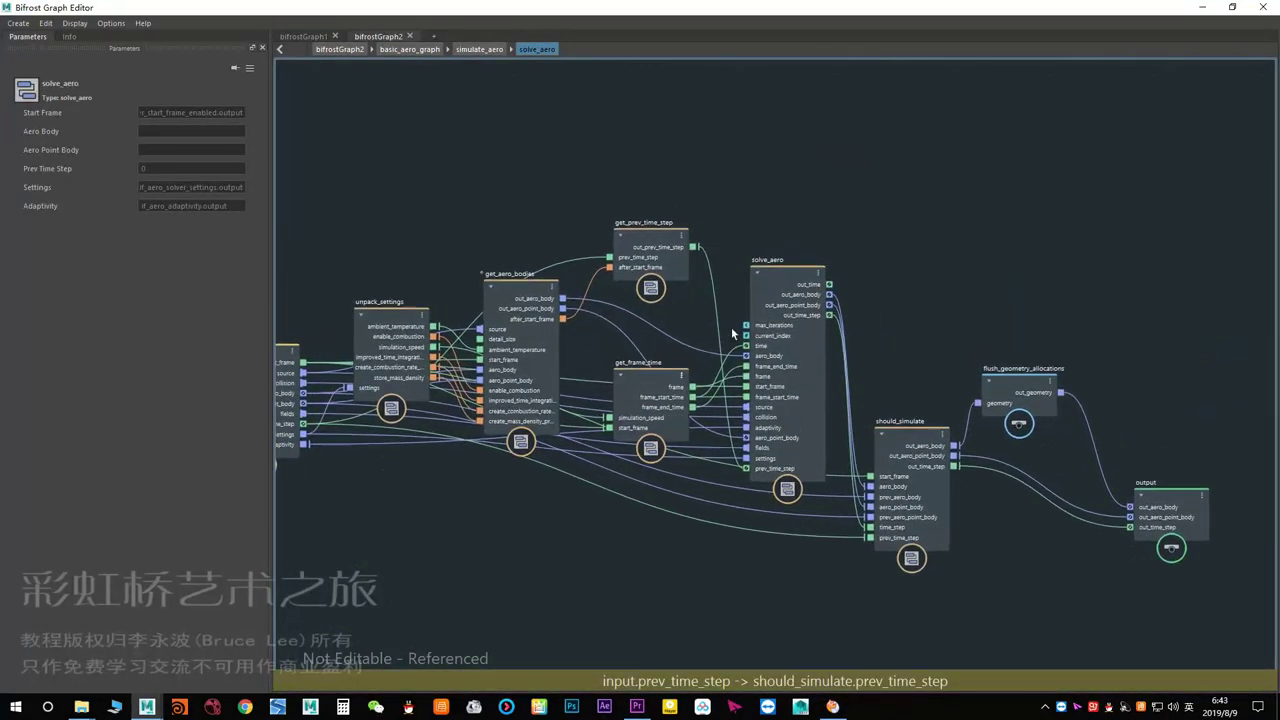
click(848, 388)
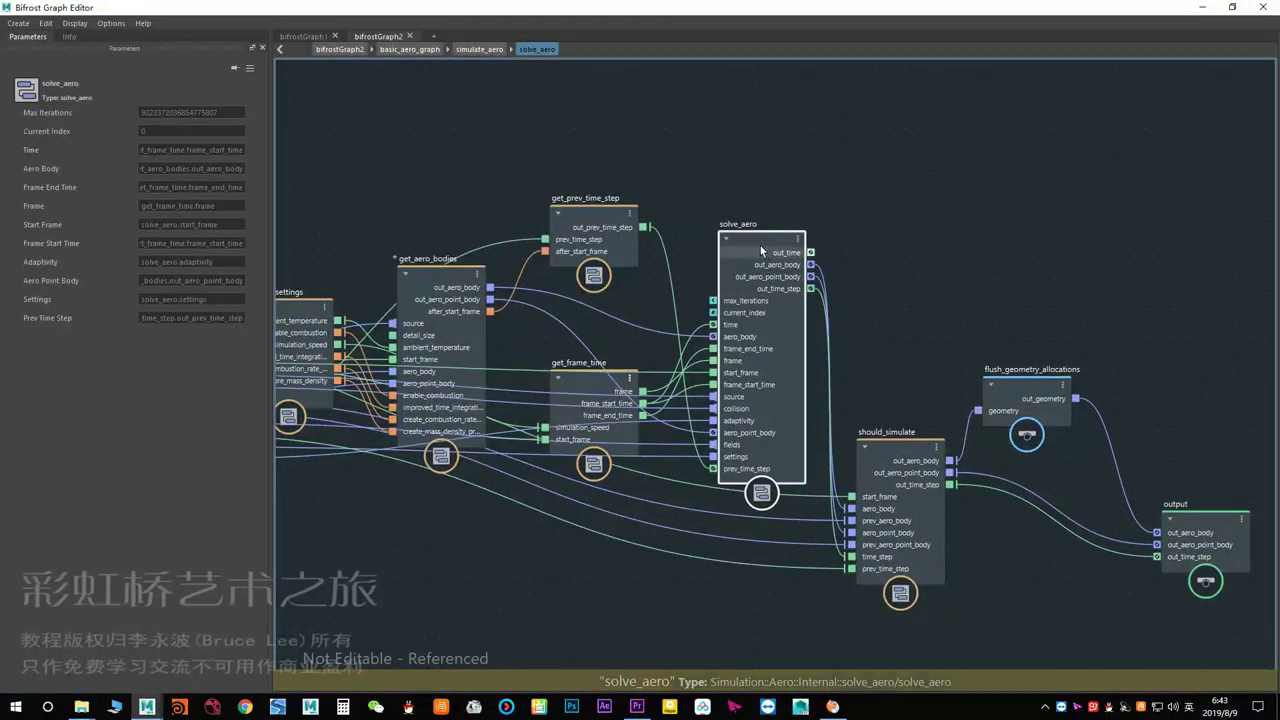
double_click(761, 260)
scroll(649, 360, up, 2)
scroll(729, 366, up, 1)
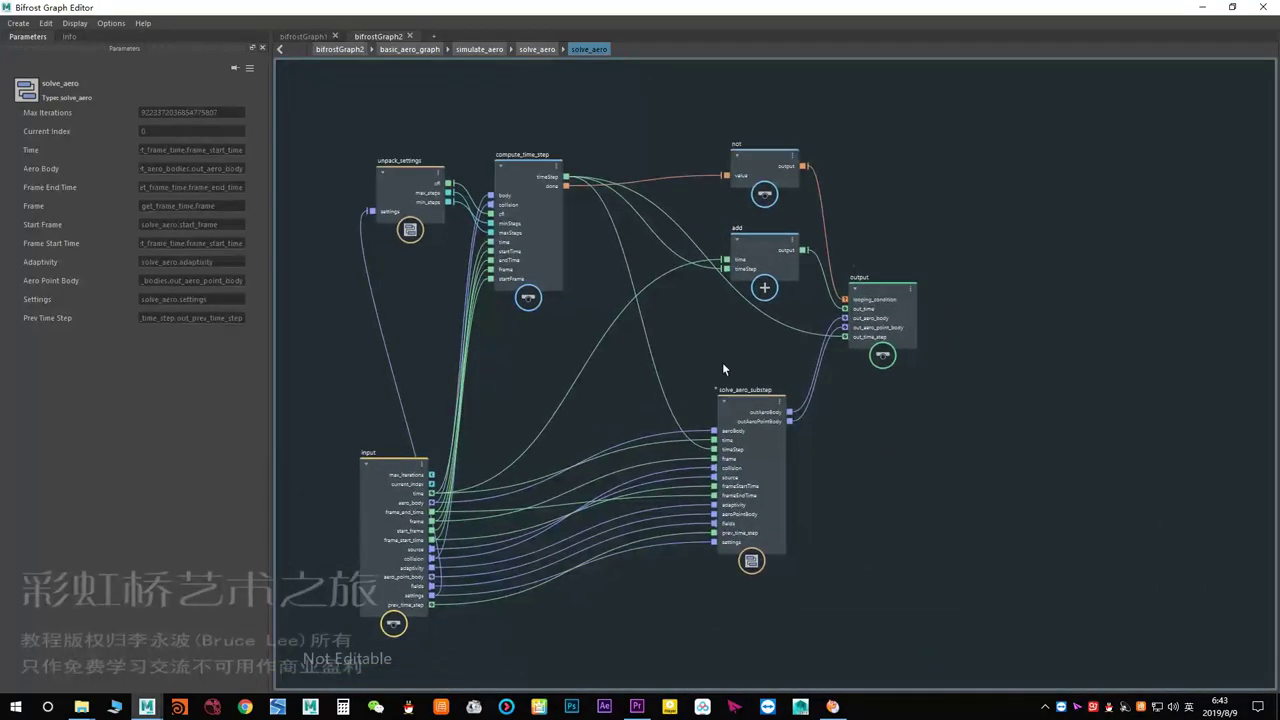
click(755, 398)
double_click(755, 398)
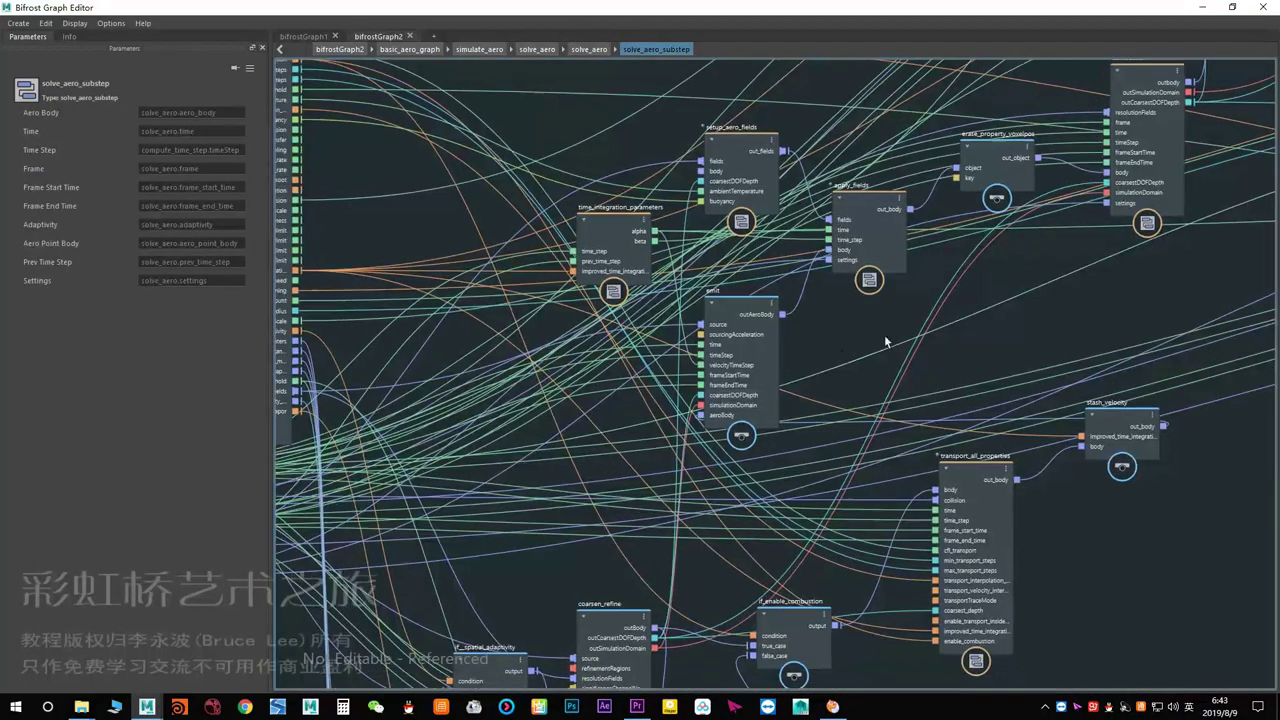
scroll(709, 470, up, 2)
scroll(678, 434, up, 2)
double_click(678, 434)
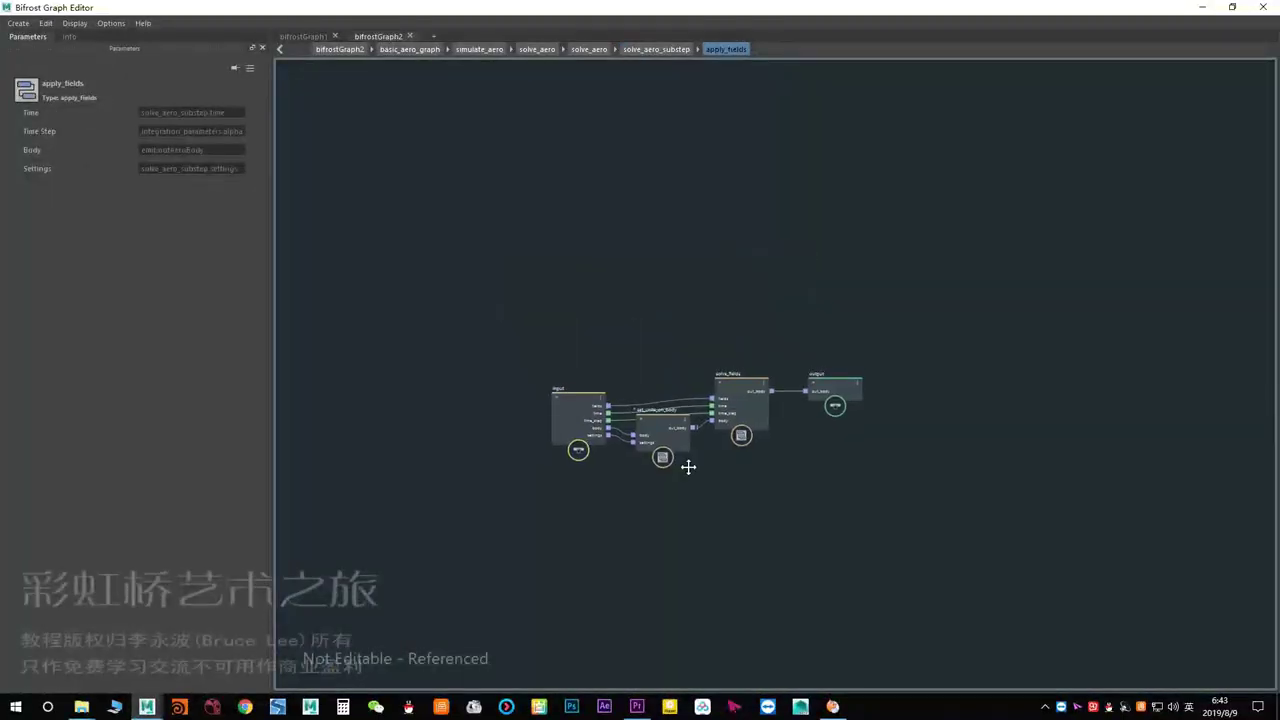
Back at solve_aero_substep, reposition apply_fields, then re-enter it and open solve_fields.
click(656, 49)
scroll(875, 307, up, 2)
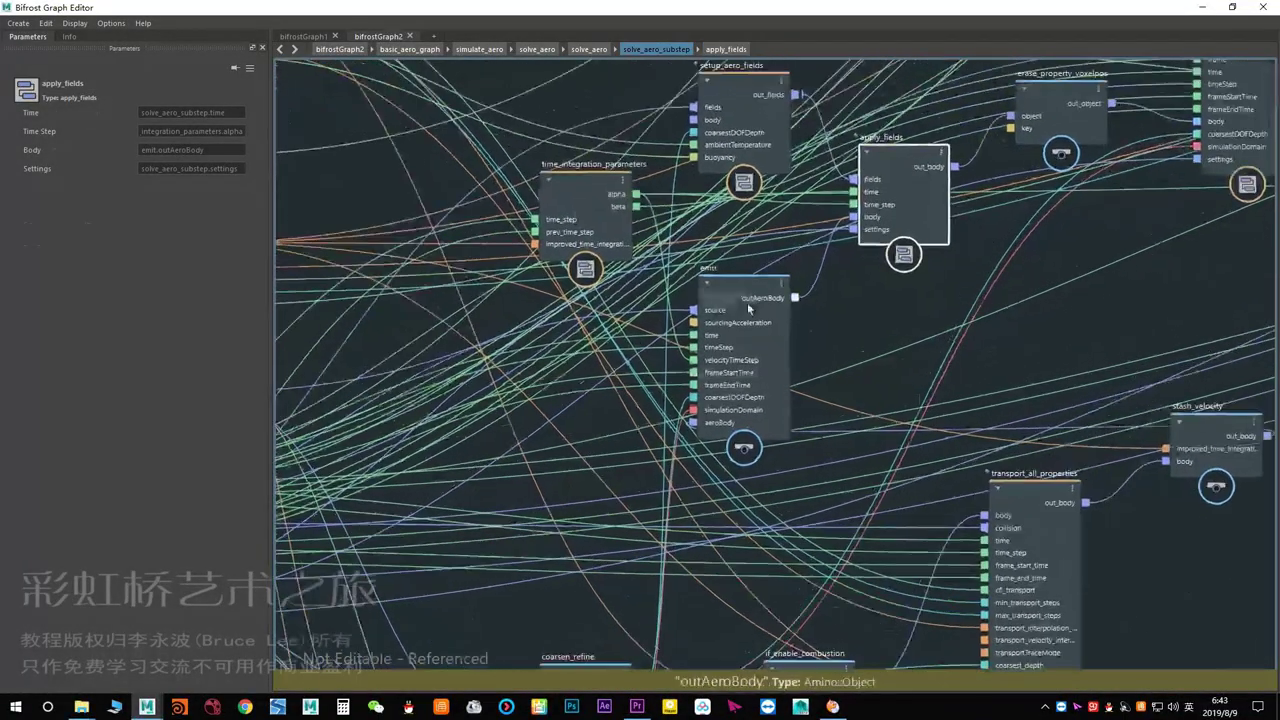
scroll(789, 283, up, 1)
drag(826, 219, 830, 315)
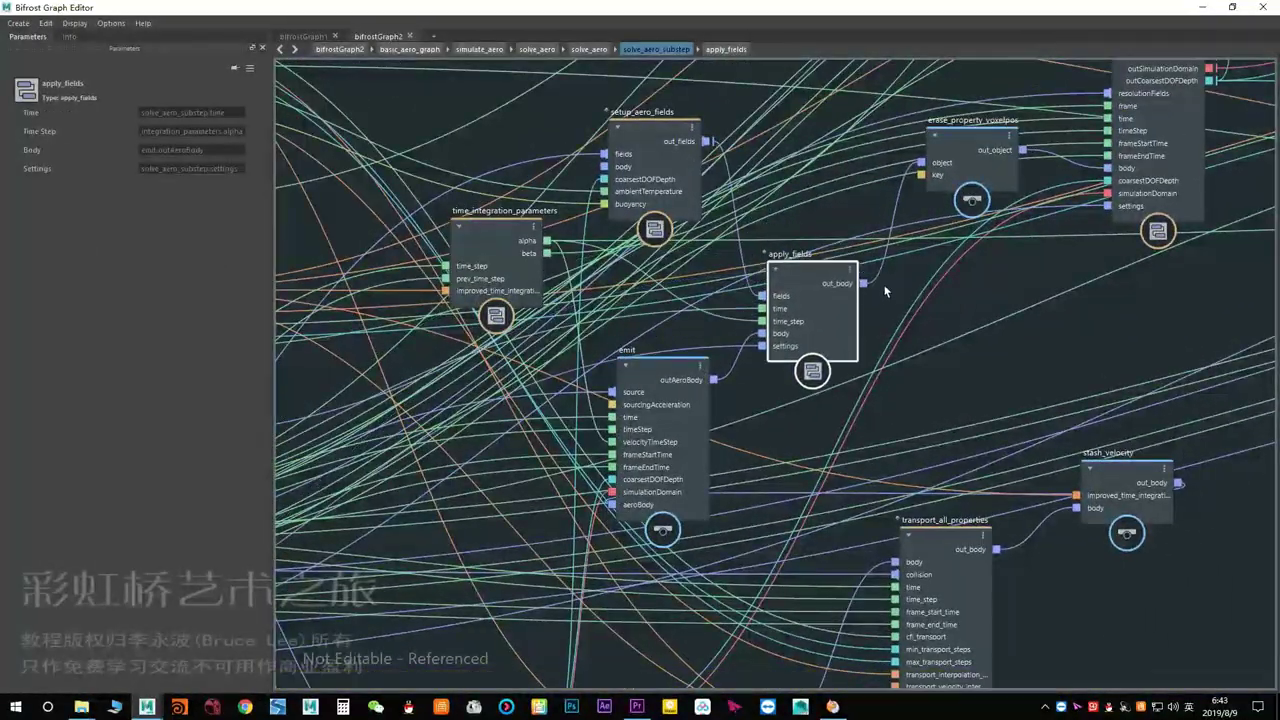
scroll(830, 330, up, 2)
scroll(723, 458, up, 1)
drag(723, 458, 728, 450)
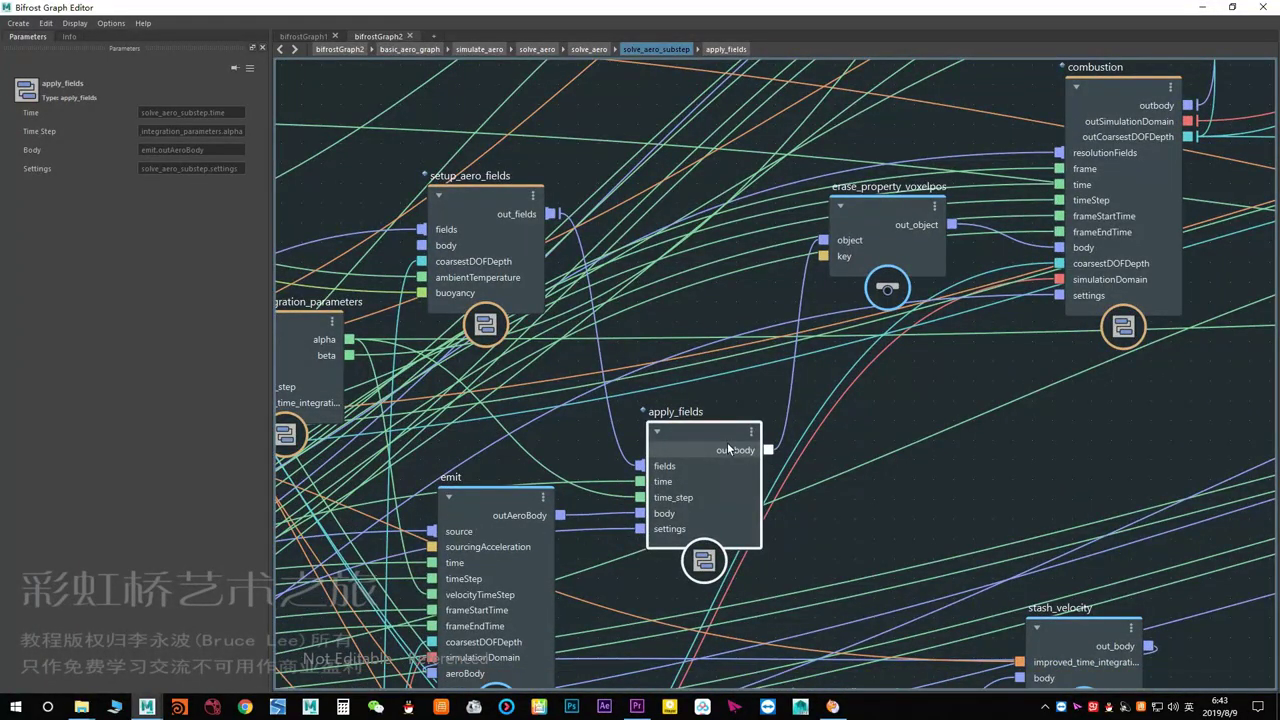
mouse_move(716, 438)
mouse_down()
mouse_move(691, 414)
mouse_move(692, 435)
mouse_up()
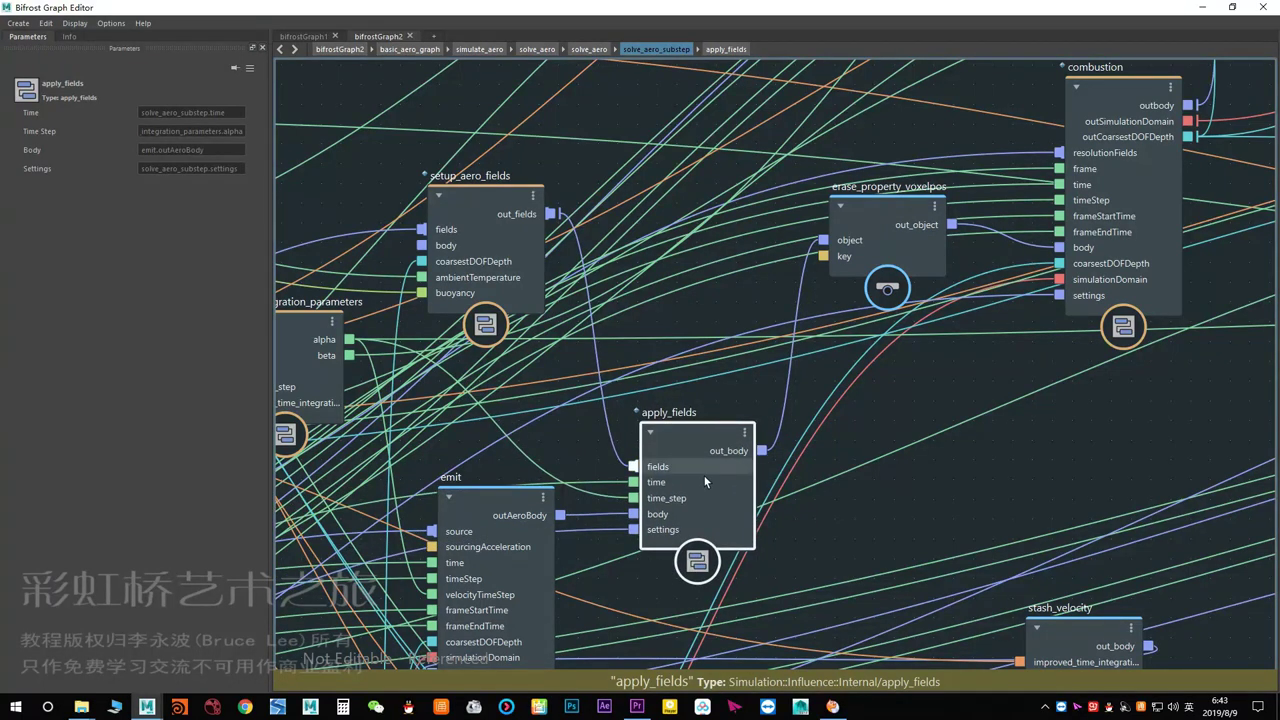
double_click(697, 417)
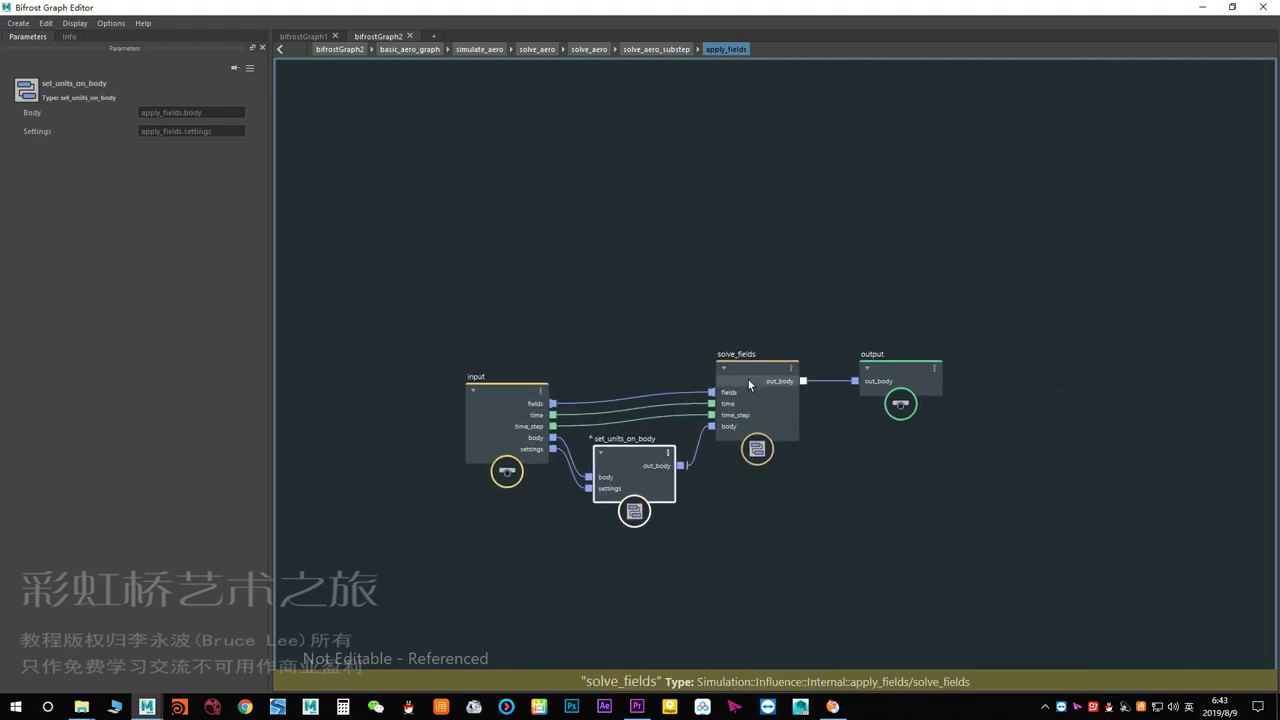
double_click(747, 377)
Enter iterate_fields, rearrange its nodes, and inspect compute_mask before returning up.
double_click(768, 357)
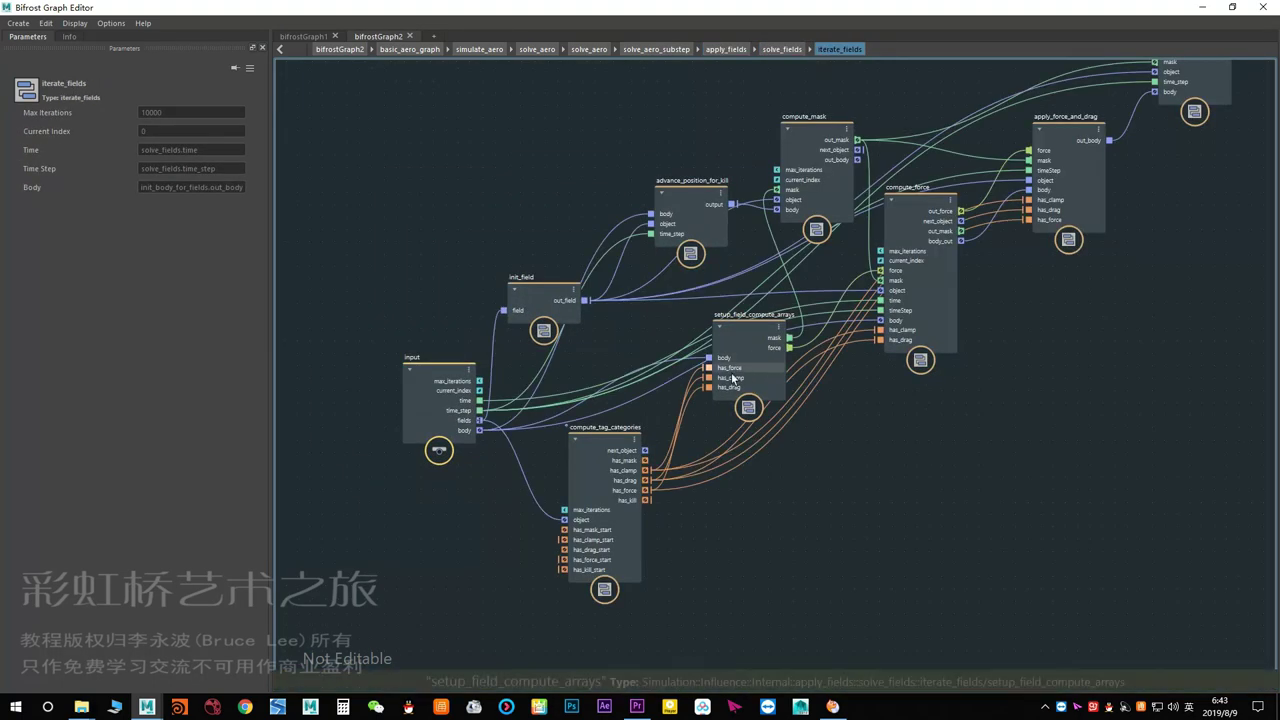
middle_drag(672, 586, 631, 295)
mouse_move(705, 323)
mouse_down()
mouse_move(716, 271)
mouse_move(661, 290)
mouse_up()
scroll(697, 189, up, 2)
middle_drag(937, 530, 903, 508)
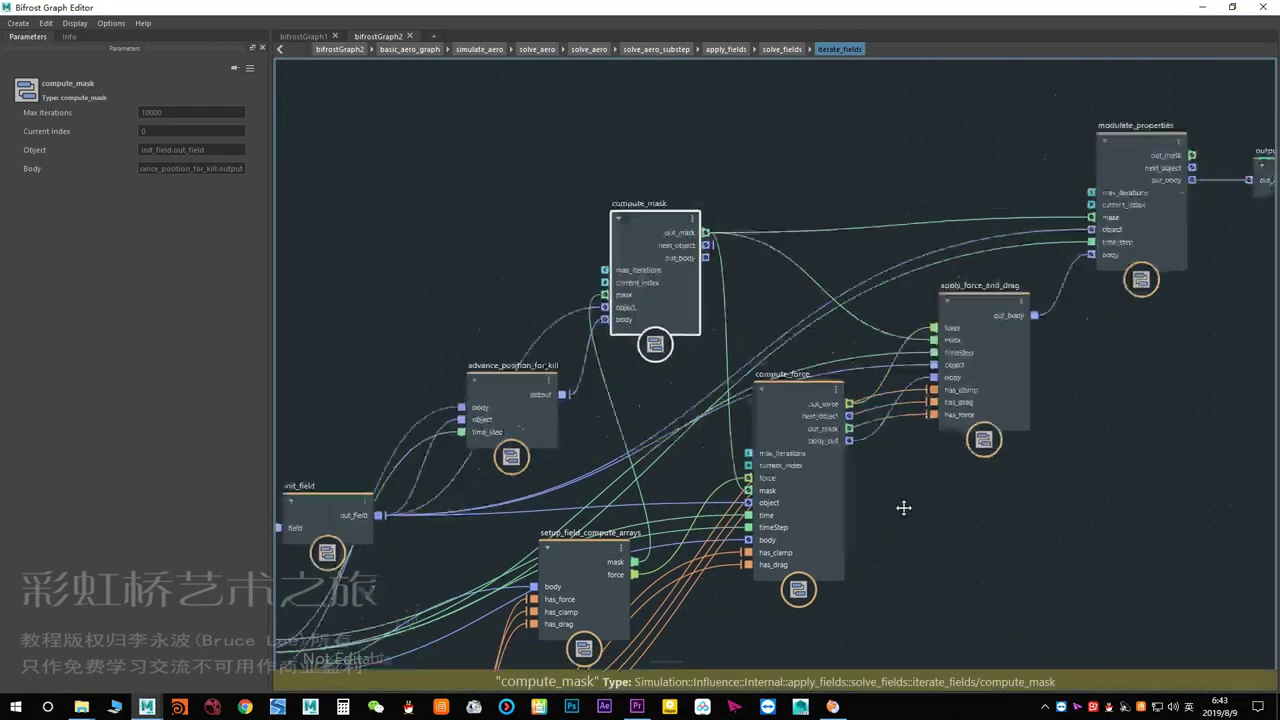
double_click(601, 217)
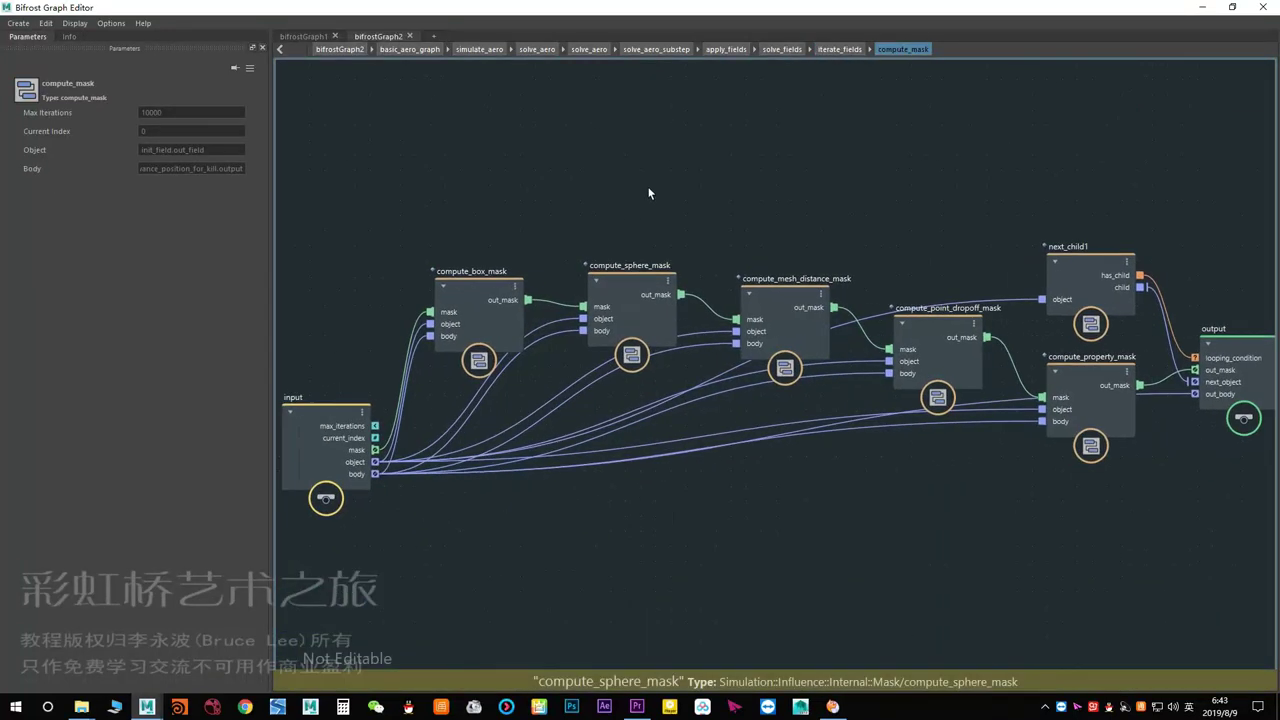
click(842, 46)
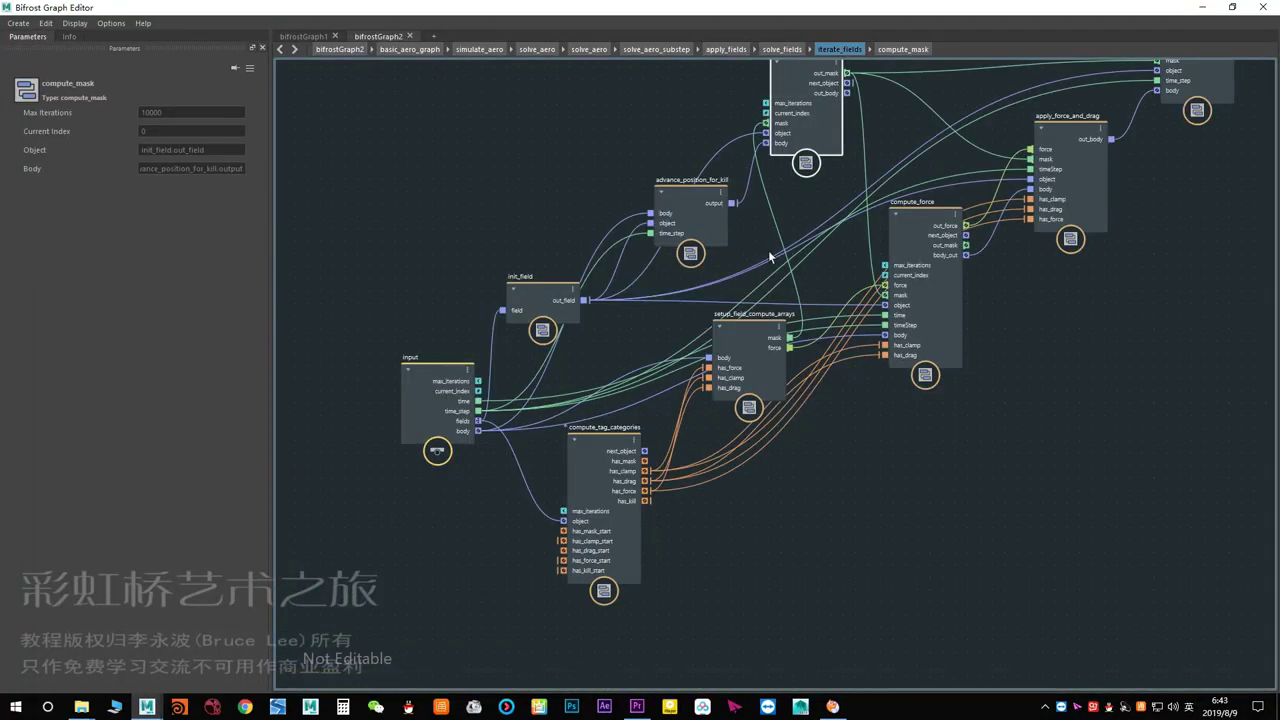
Open compute_force and inspect the vorticity, directional and radial force parameters.
double_click(630, 500)
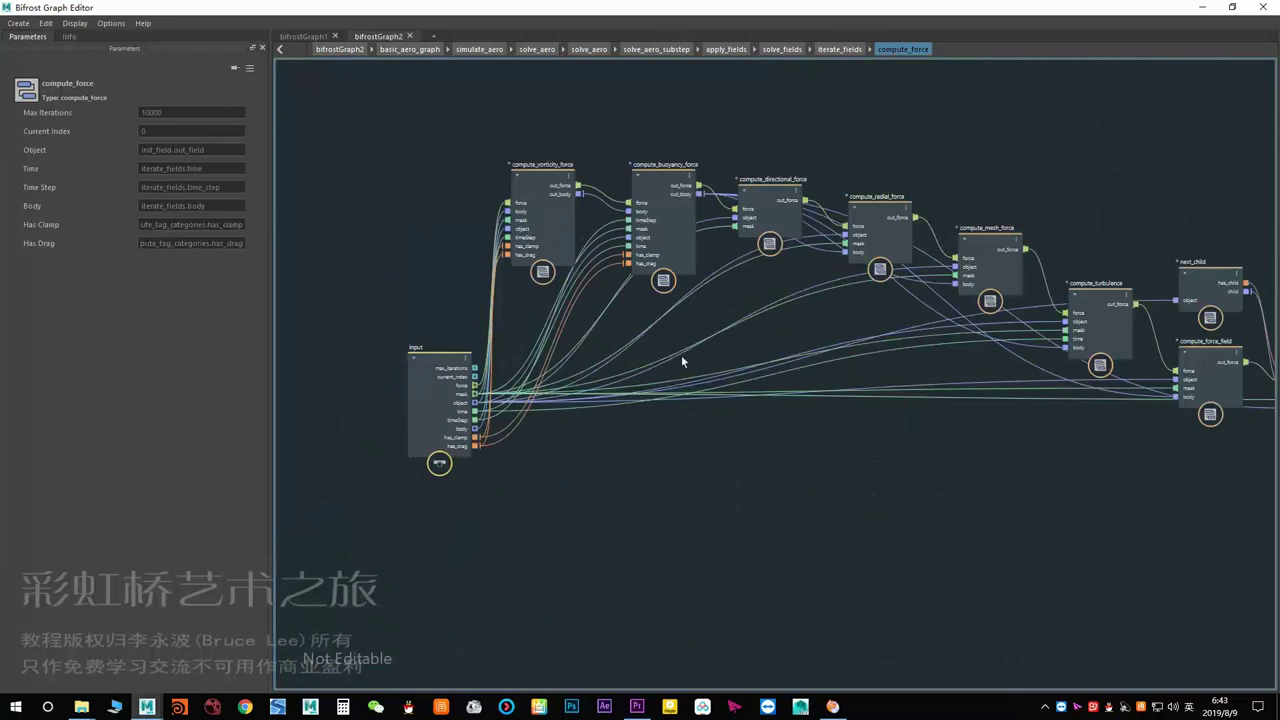
click(545, 225)
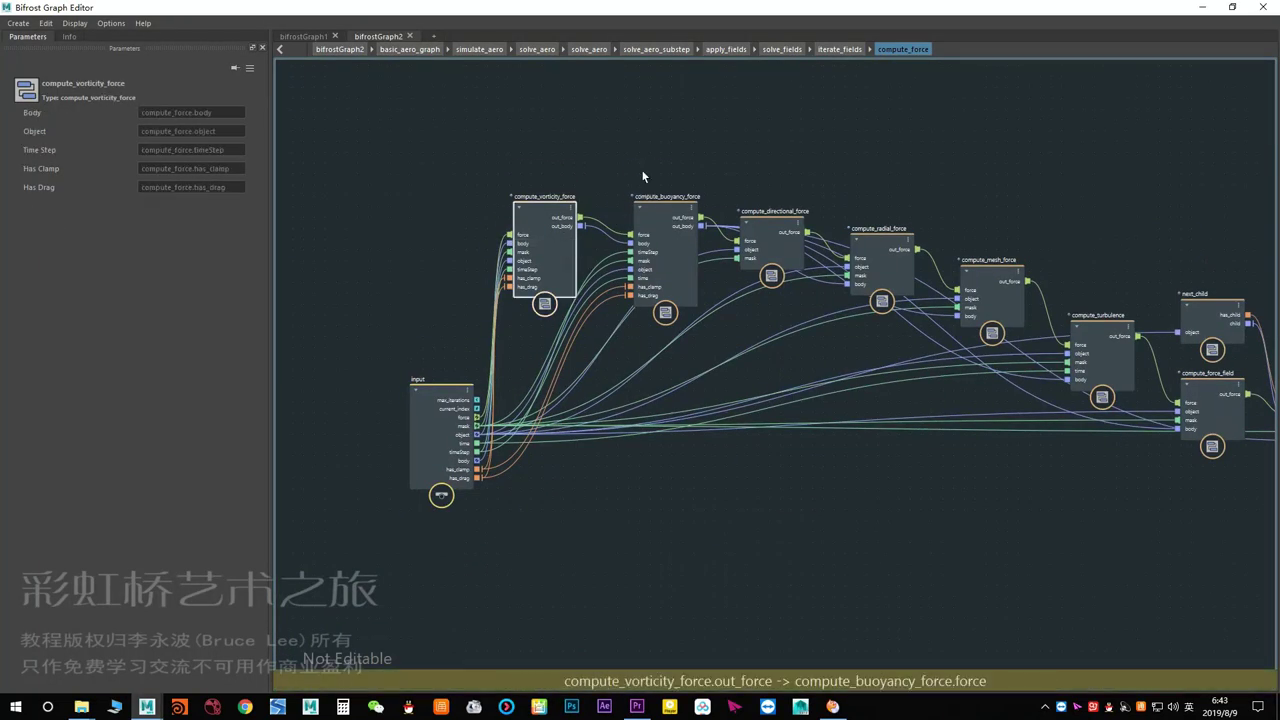
click(712, 236)
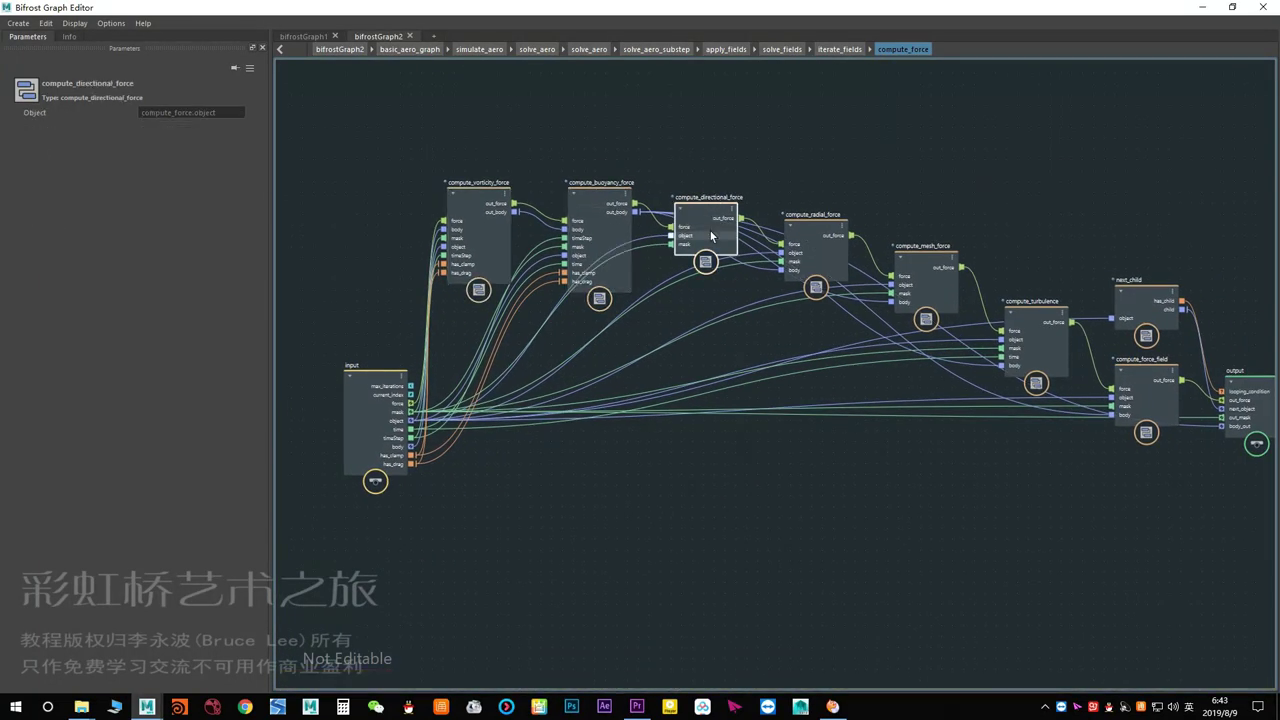
click(750, 241)
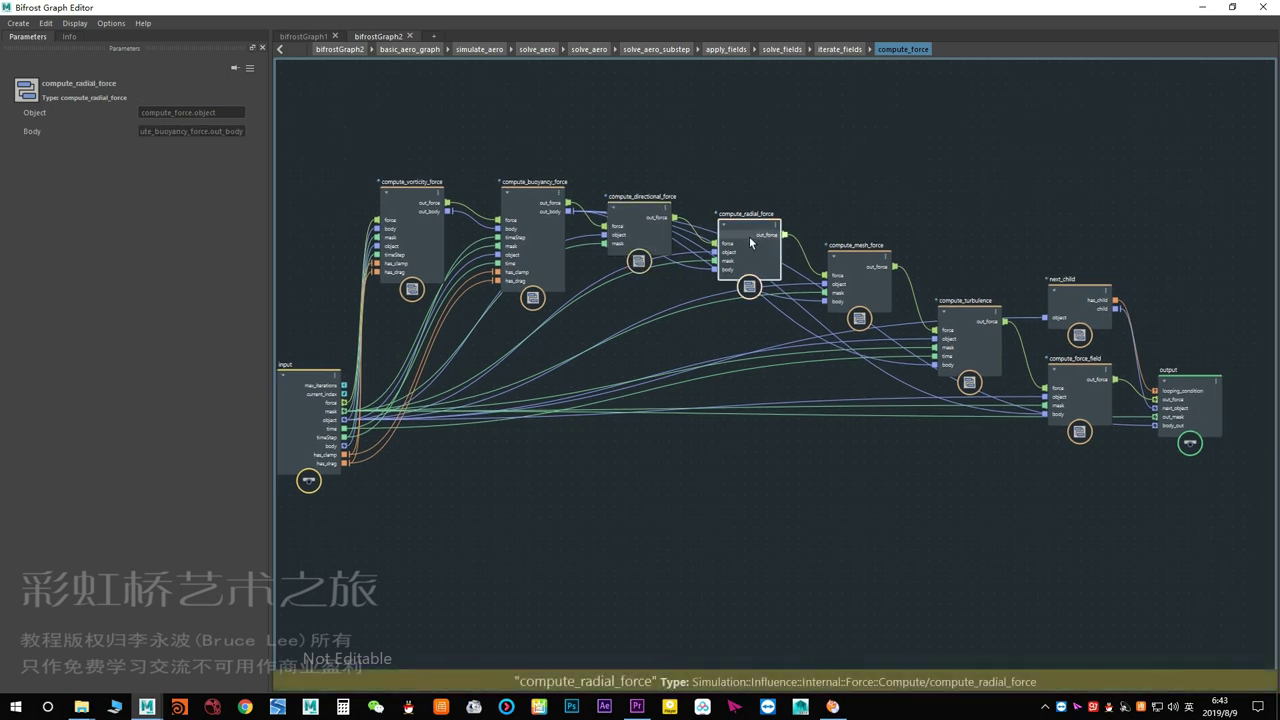
Enter compute_mesh_force, rearrange its notEqualZero and object_has_tag nodes, then go back up with U.
double_click(860, 270)
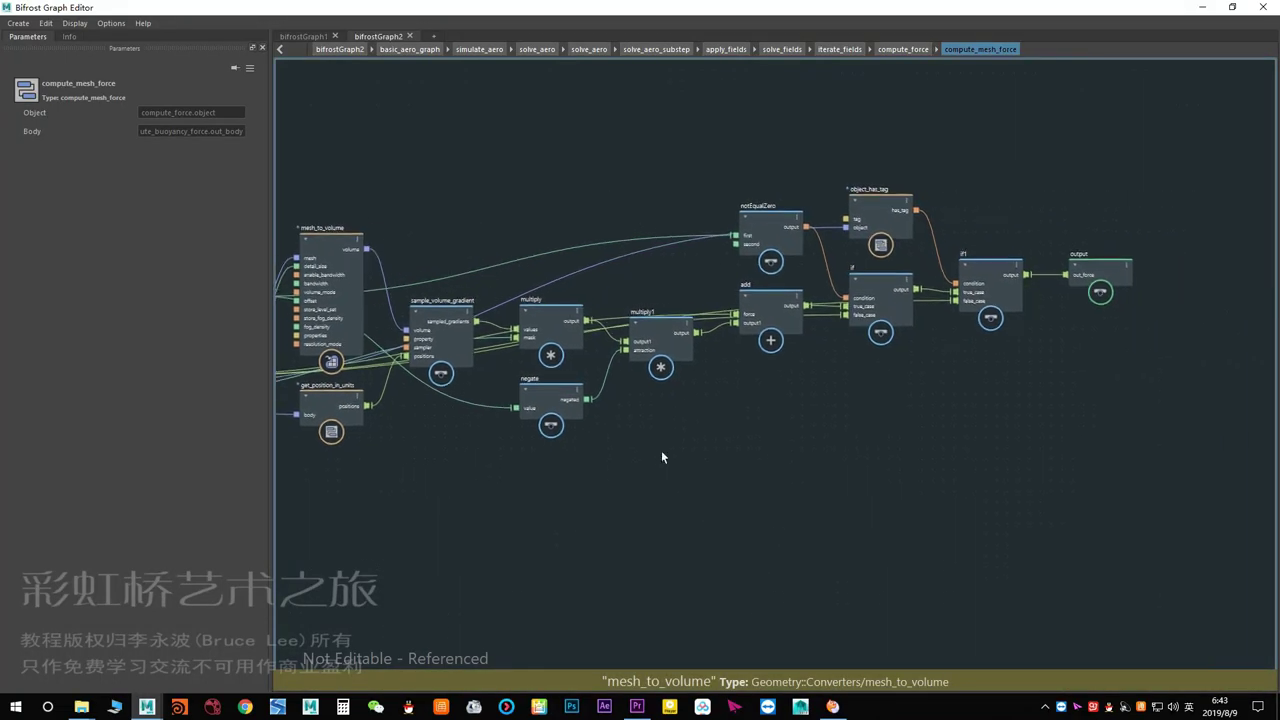
middle_drag(797, 432, 661, 450)
drag(757, 200, 722, 160)
drag(879, 210, 900, 206)
middle_drag(681, 428, 758, 431)
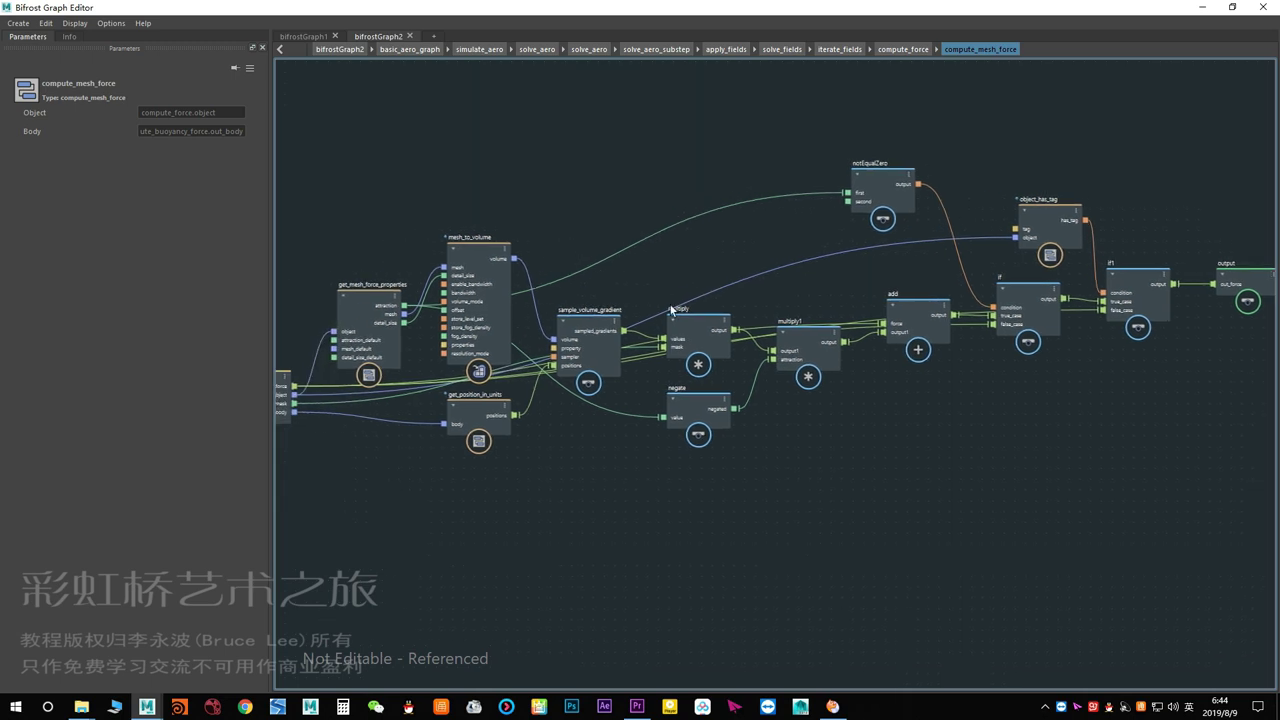
key(u)
key(u)
key(u)
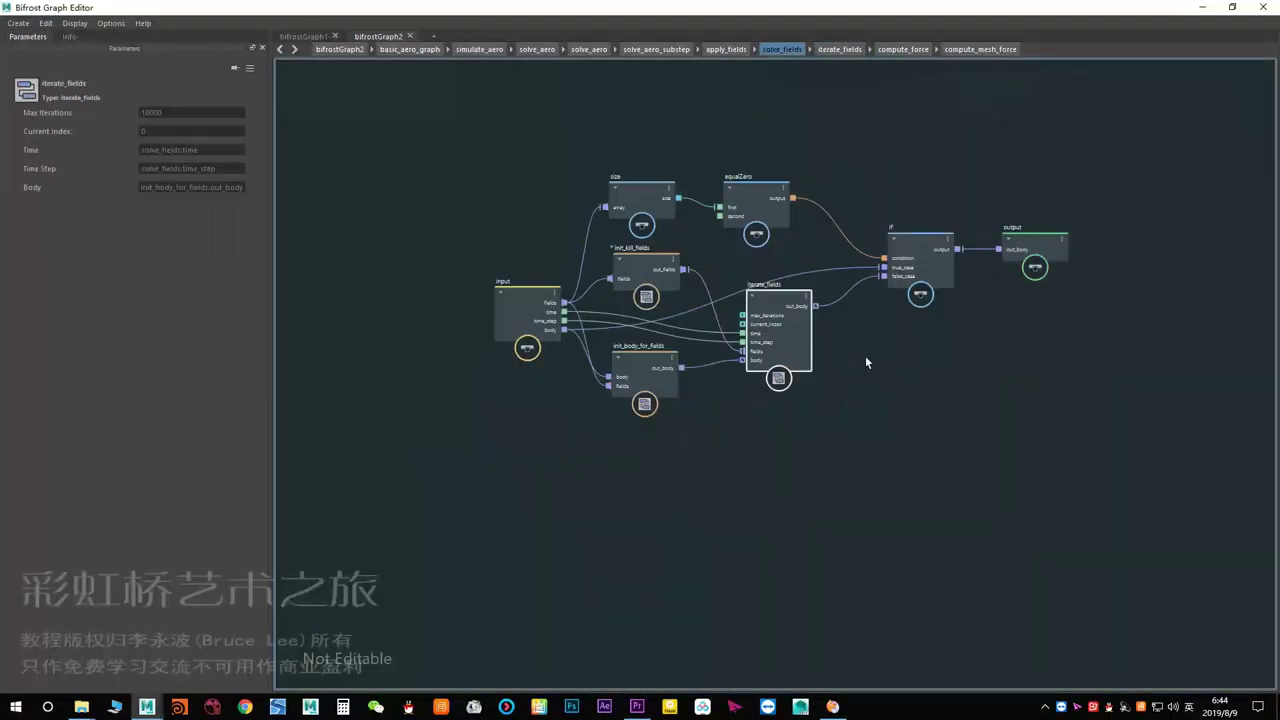
key(u)
key(u)
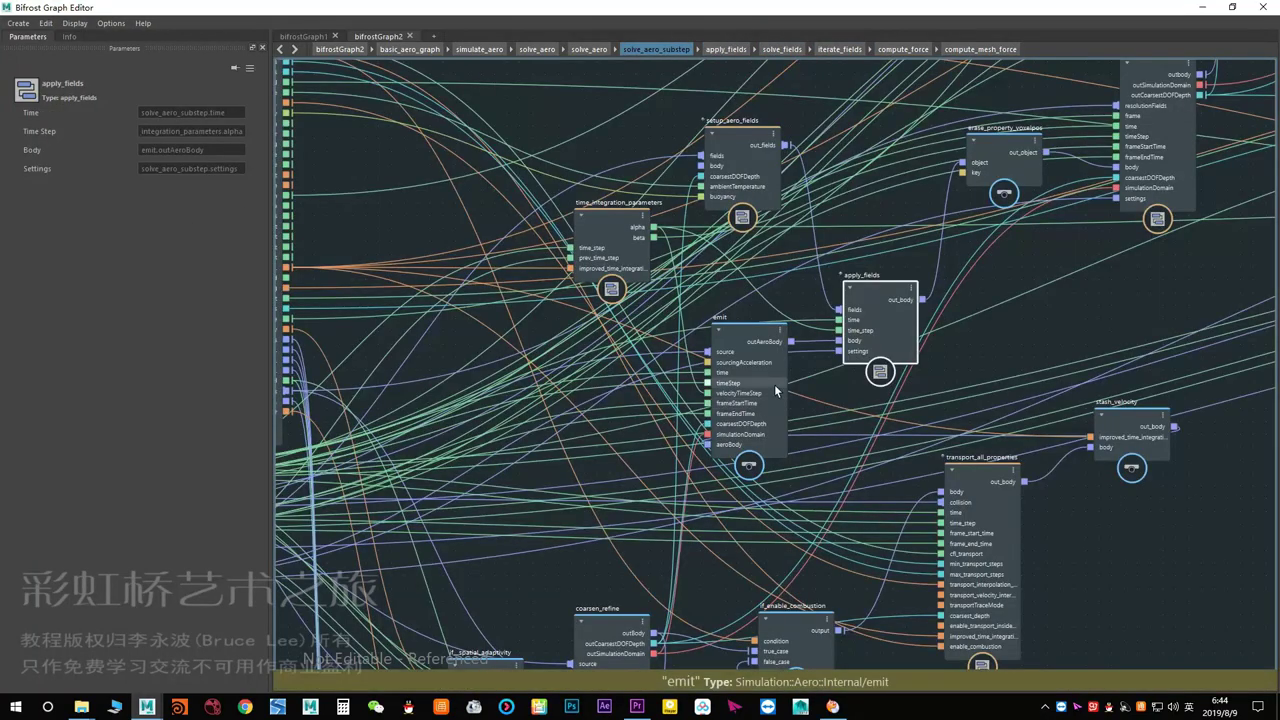
scroll(774, 384, down, 5)
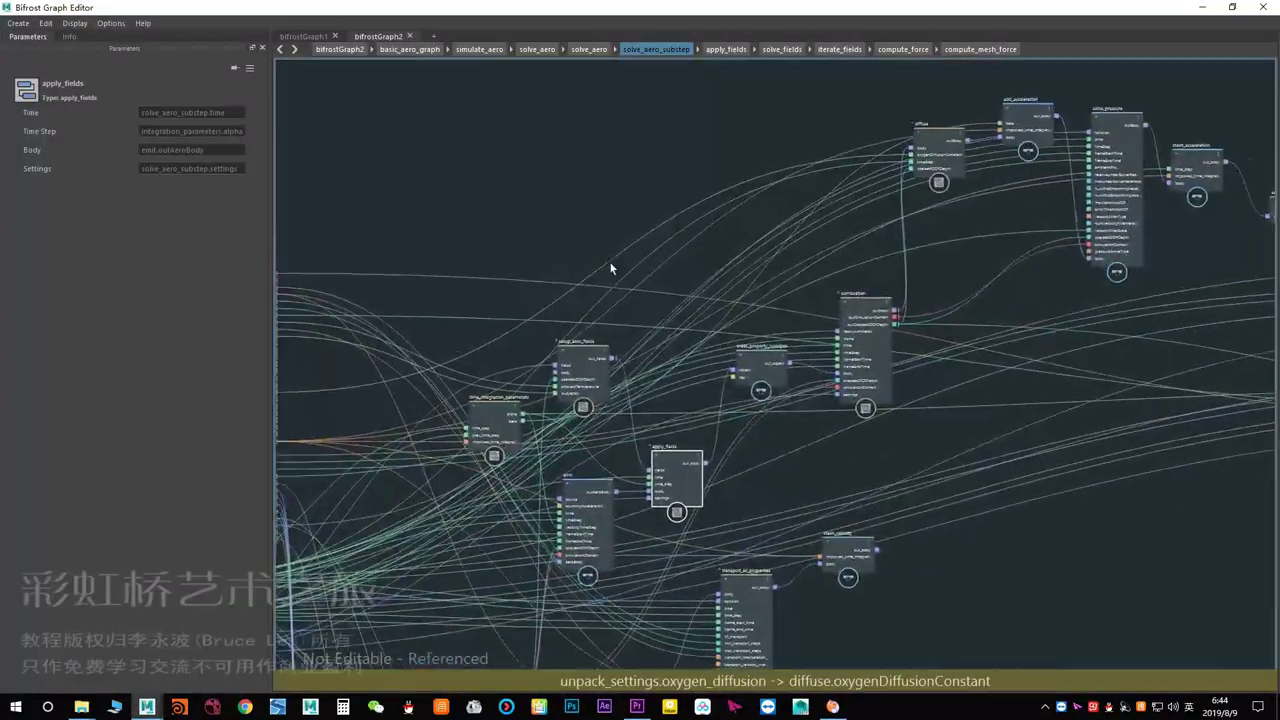
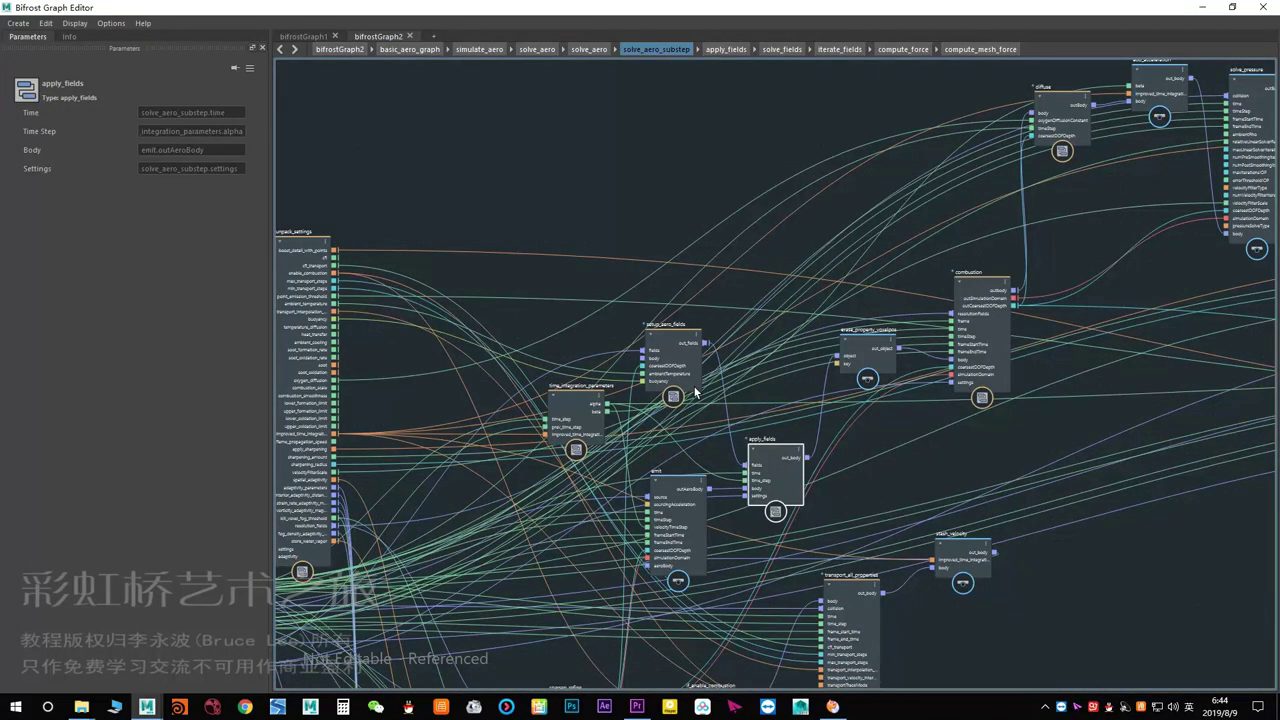
Climb from solve_aero_substep up to basic_aero_graph, peek inside simulate_aero, then close the editor.
key(u)
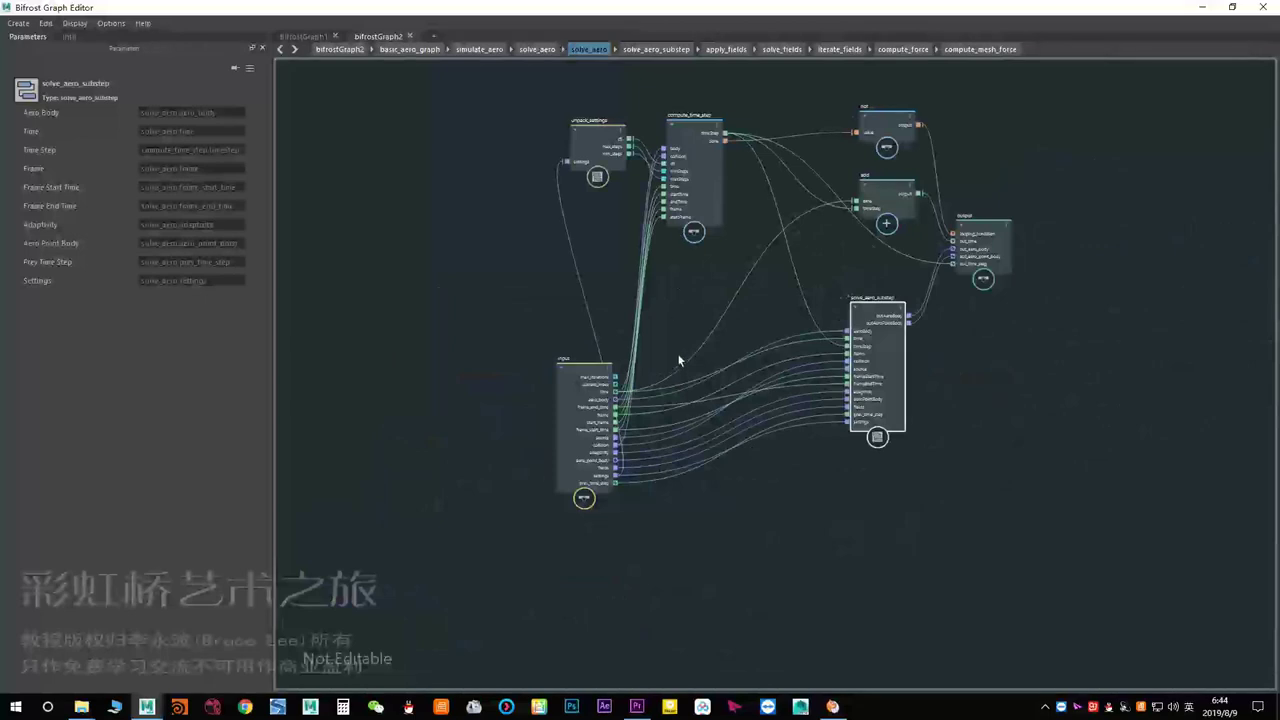
key(u)
key(u)
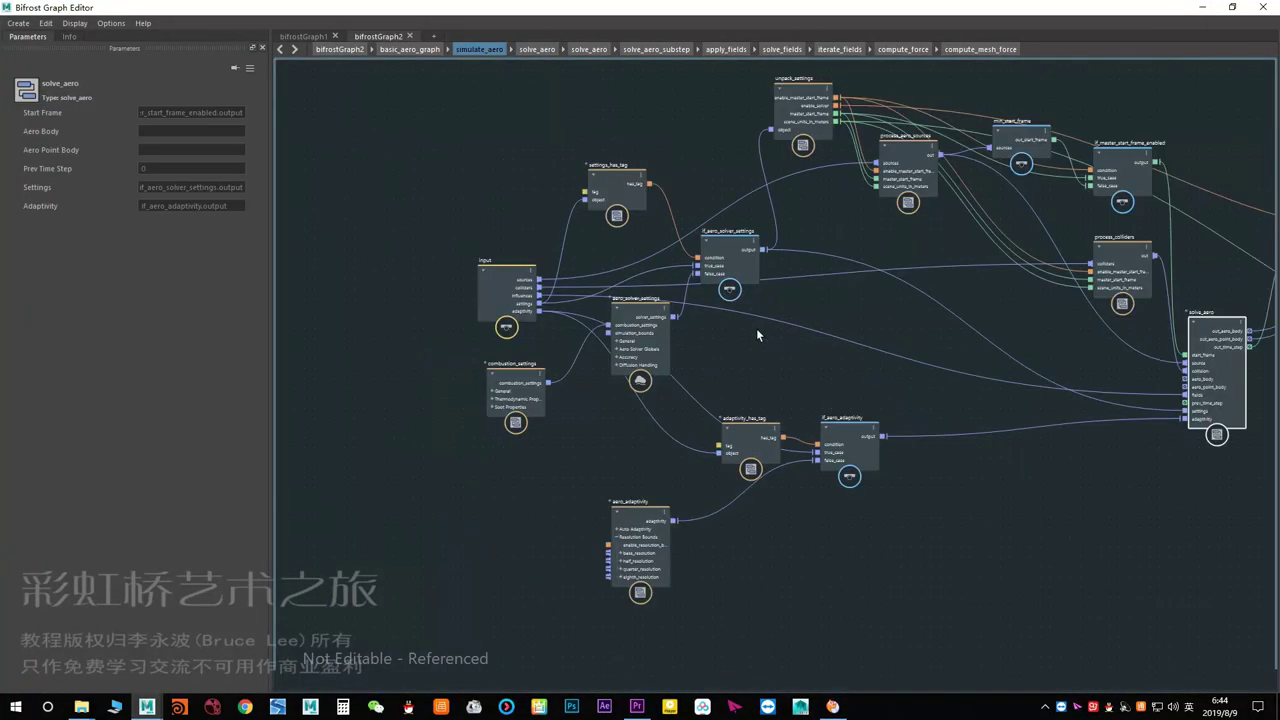
key(u)
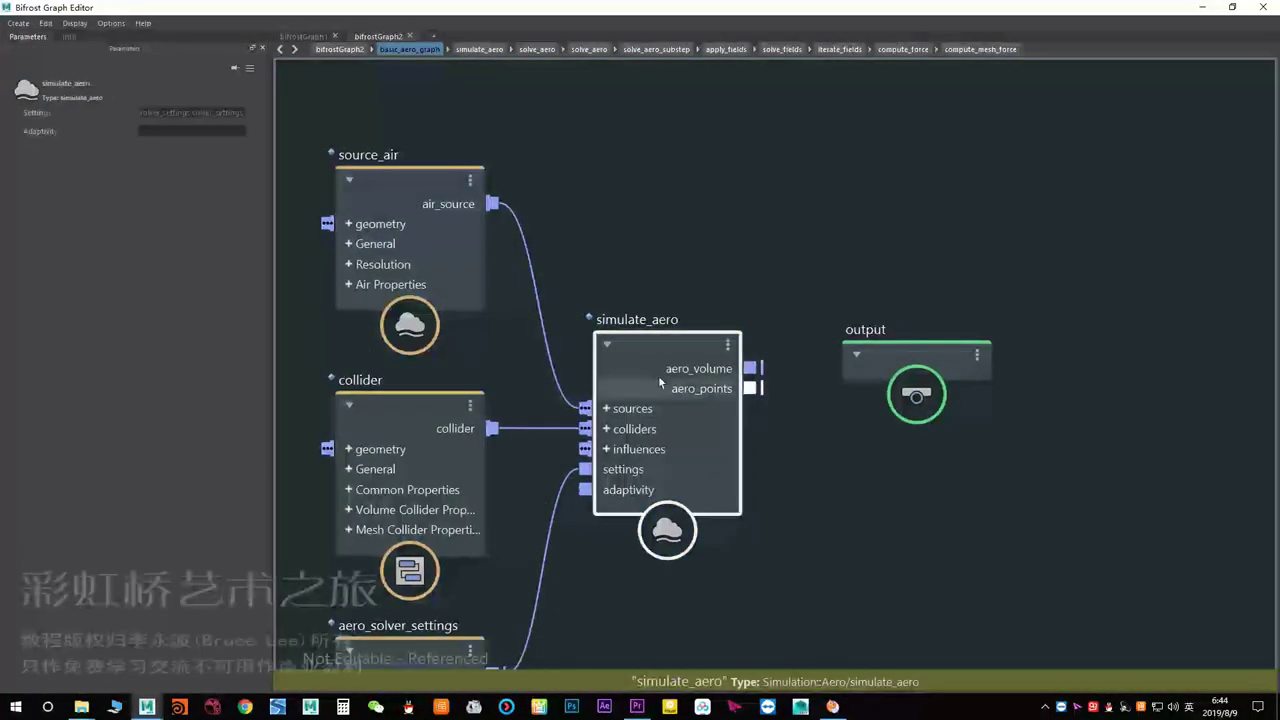
double_click(750, 312)
key(u)
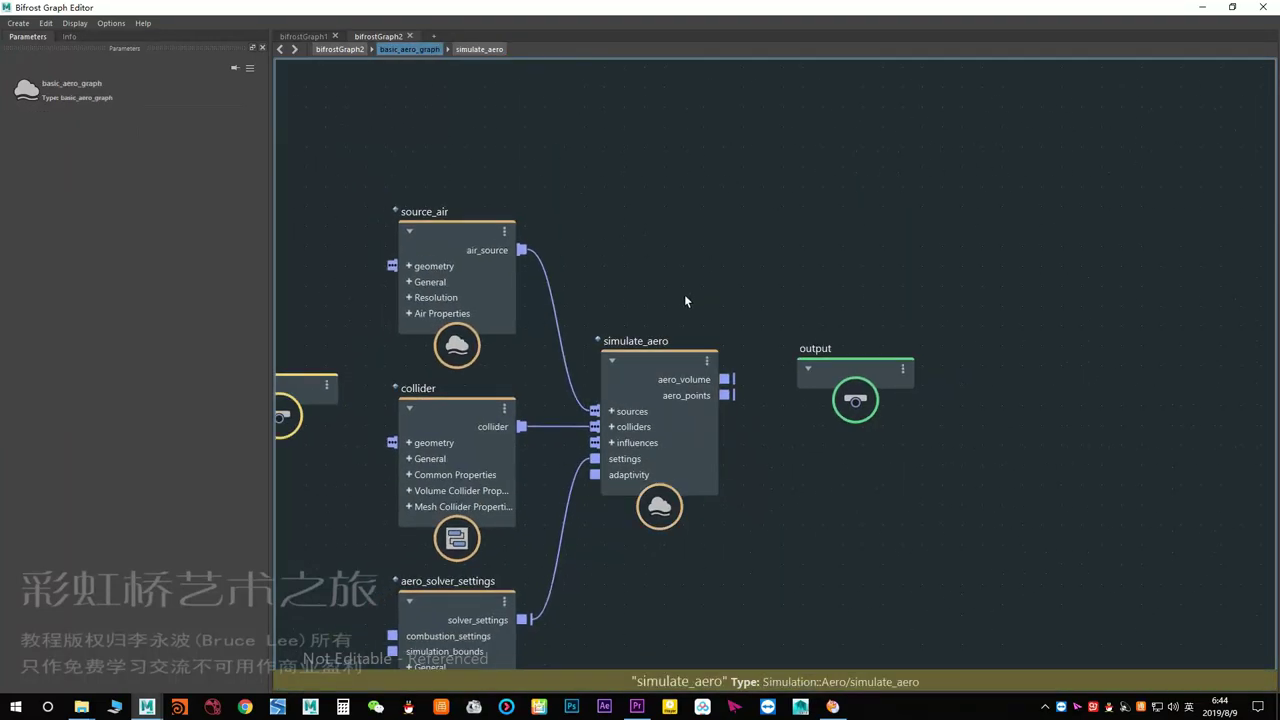
click(1262, 7)
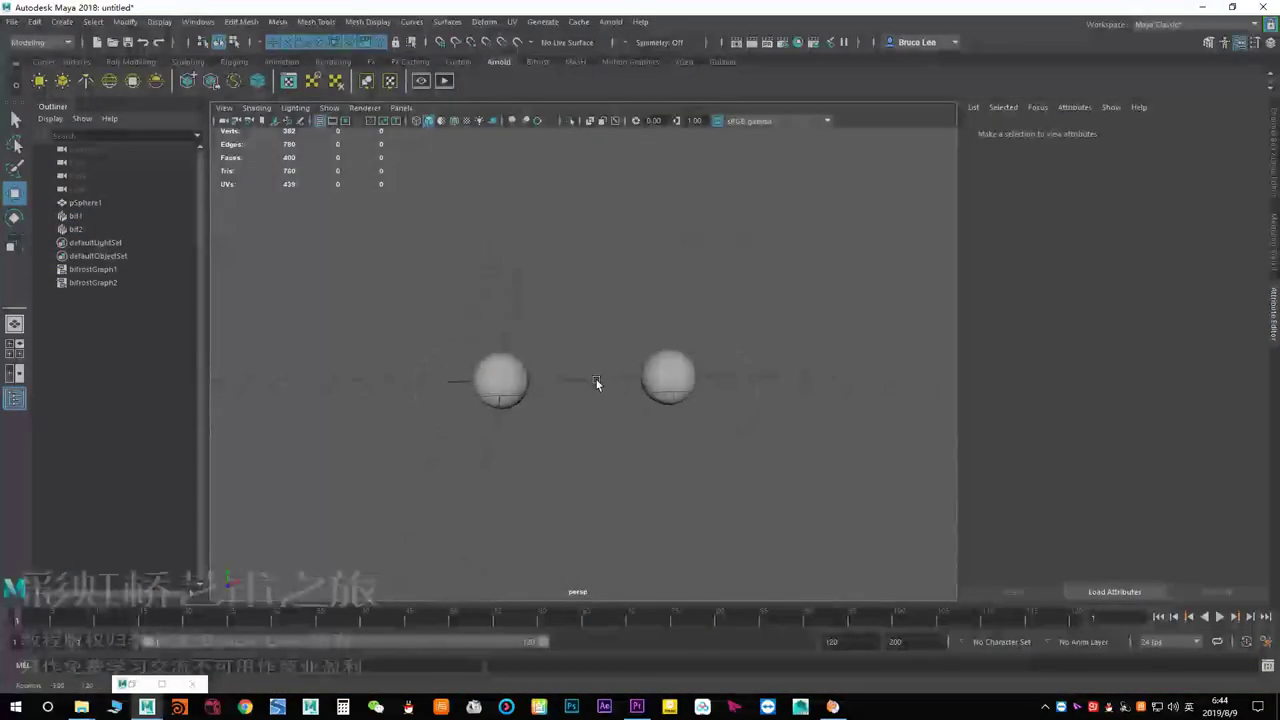
Restore the minimized Node Editor, move it aside, and close it.
double_click(139, 682)
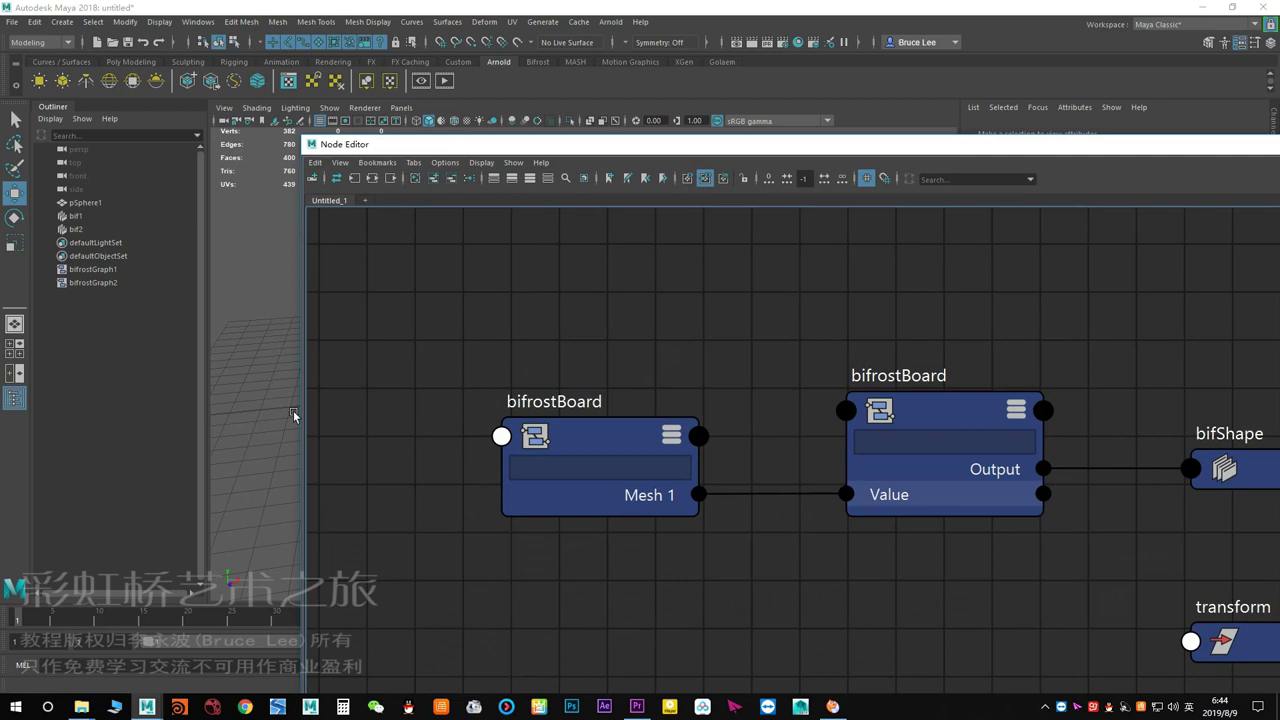
drag(1012, 158, 646, 258)
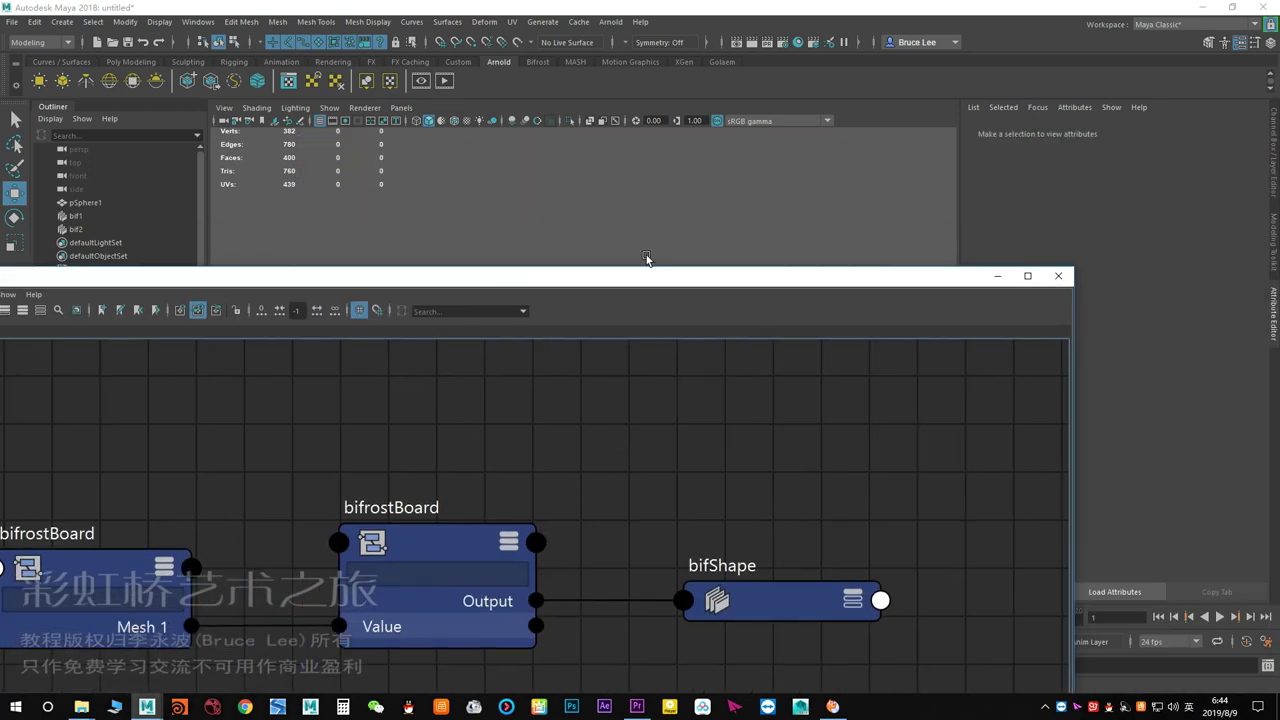
click(1055, 277)
Create a new Bifrost graph in a maximized Bifrost Graph Editor and reposition its input node.
click(197, 21)
click(230, 210)
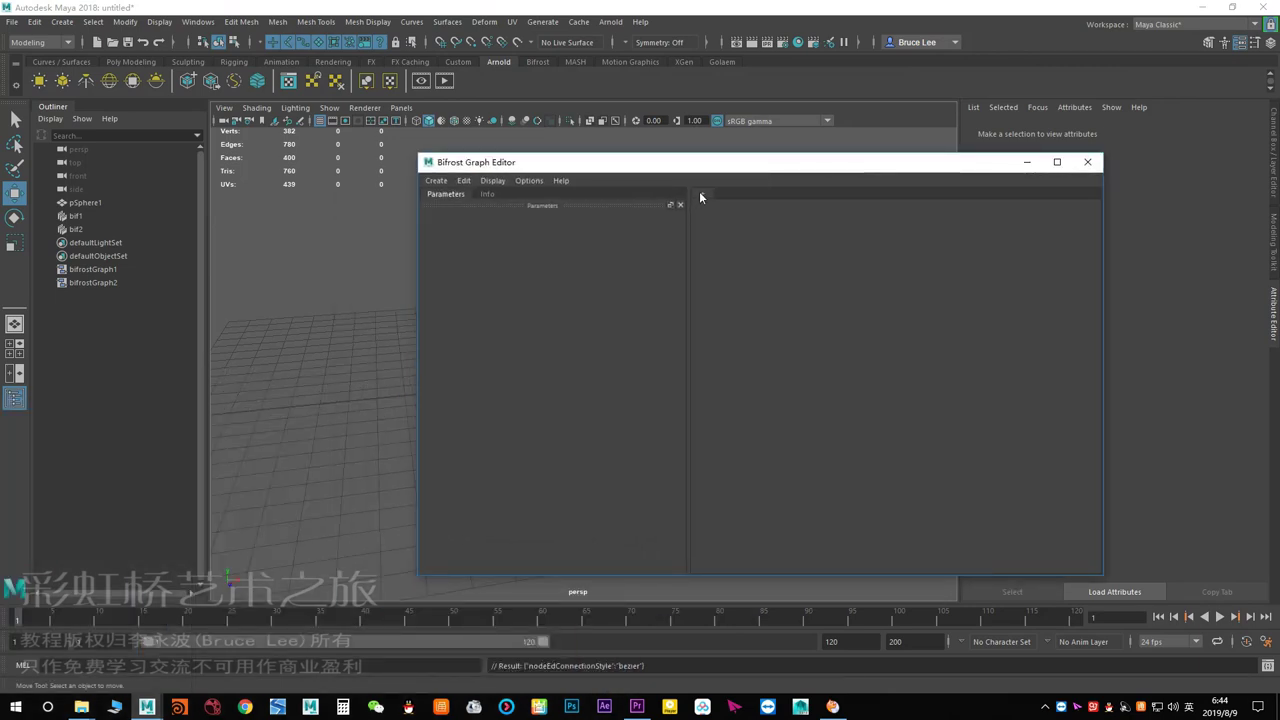
click(725, 230)
double_click(620, 162)
mouse_move(689, 395)
mouse_down()
mouse_move(593, 375)
mouse_move(600, 359)
mouse_up()
click(28, 25)
drag(549, 246, 994, 491)
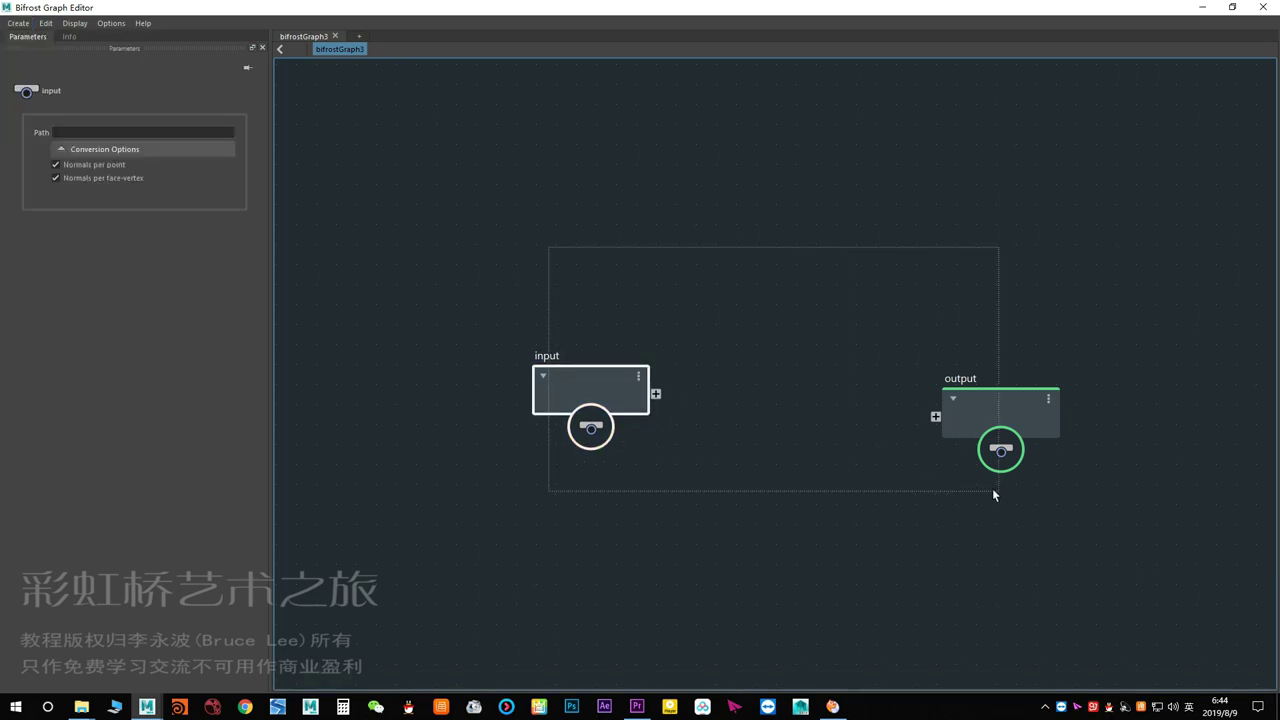
click(19, 24)
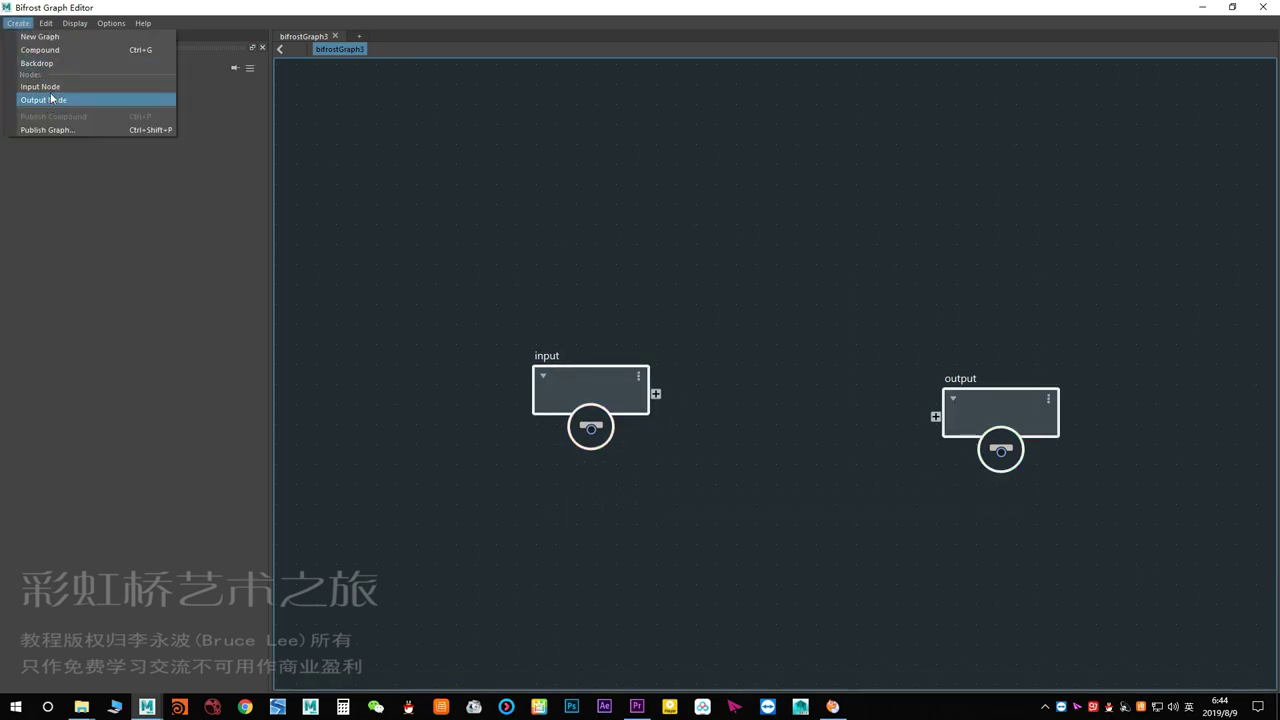
click(52, 97)
click(46, 23)
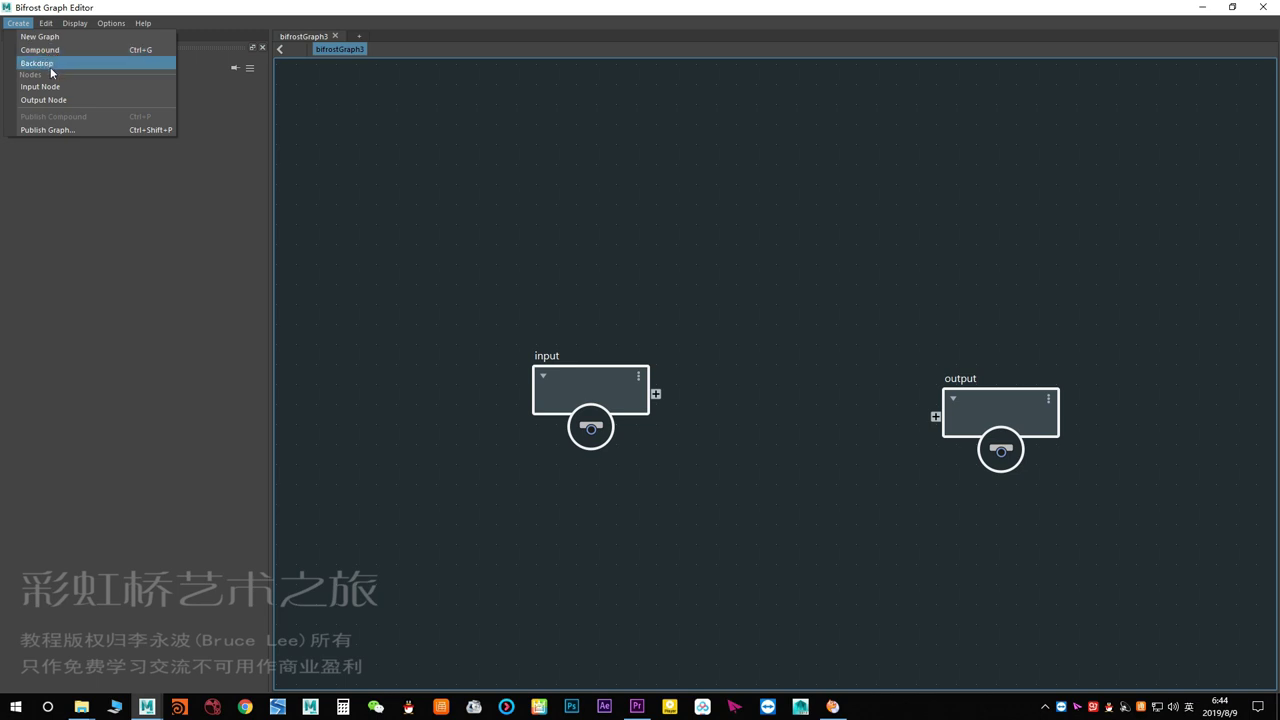
click(57, 129)
drag(571, 201, 503, 155)
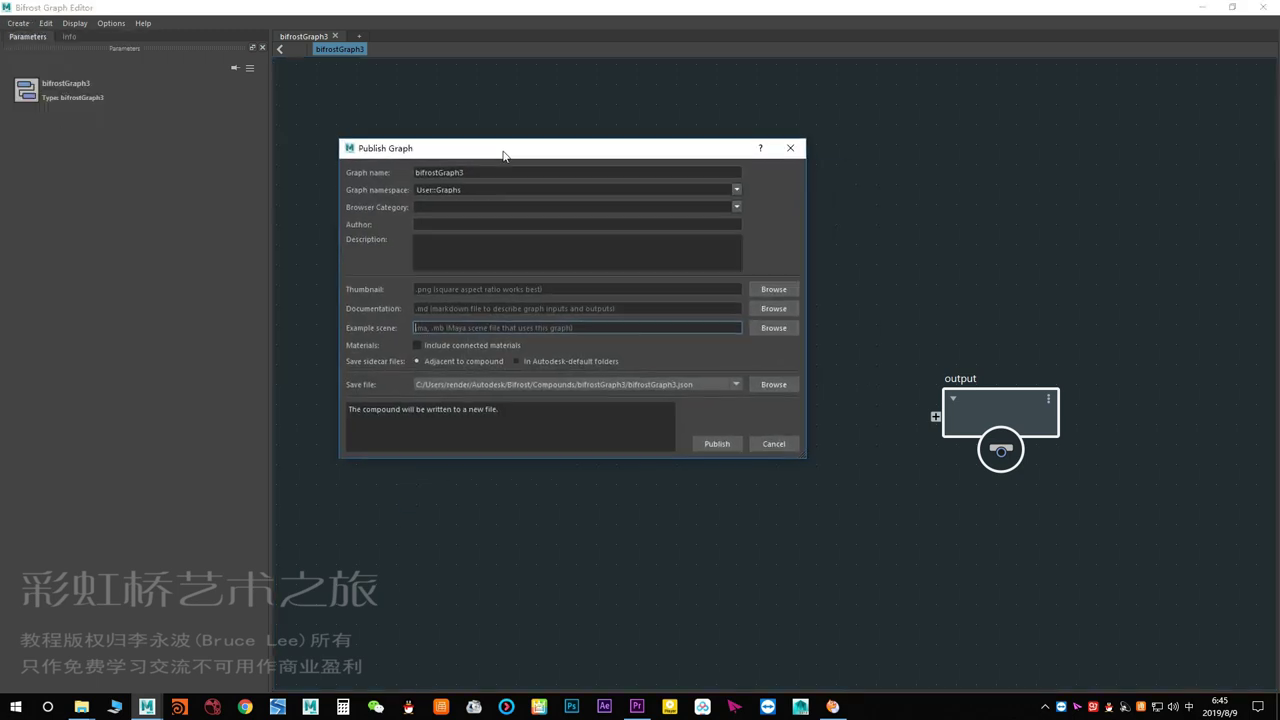
triple_click(460, 191)
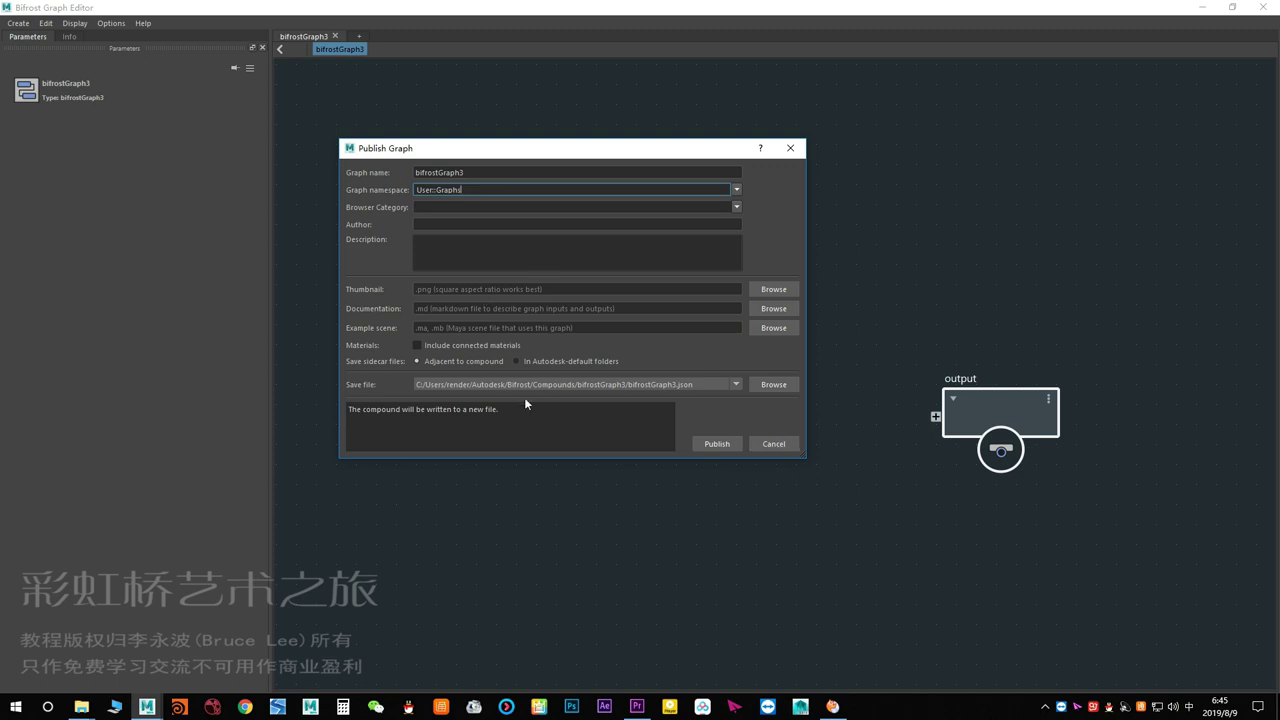
click(559, 291)
click(632, 312)
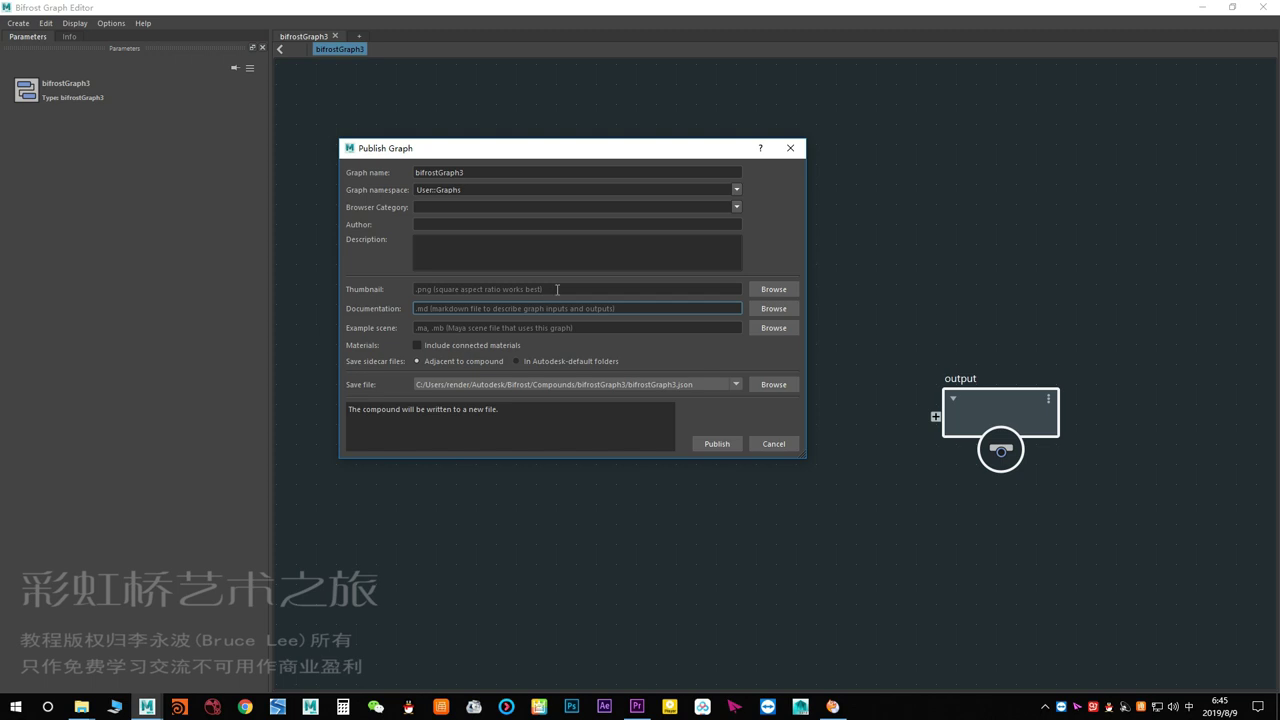
click(548, 327)
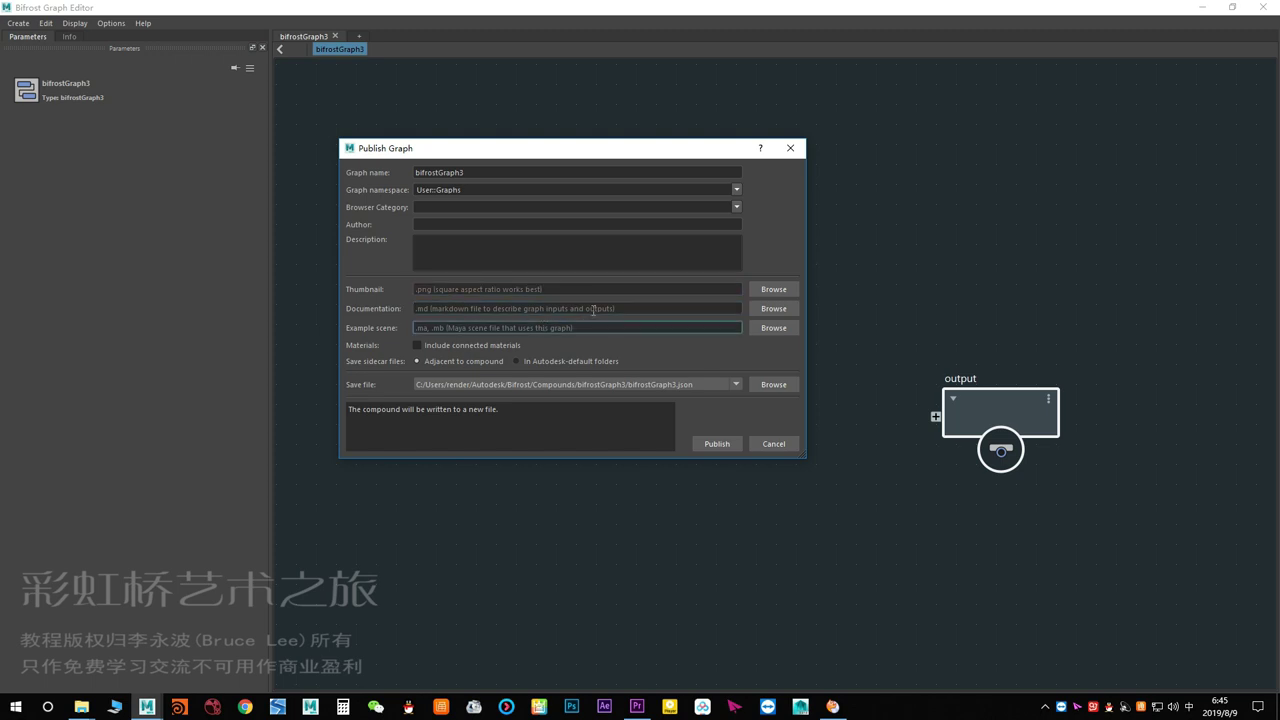
click(773, 443)
click(580, 371)
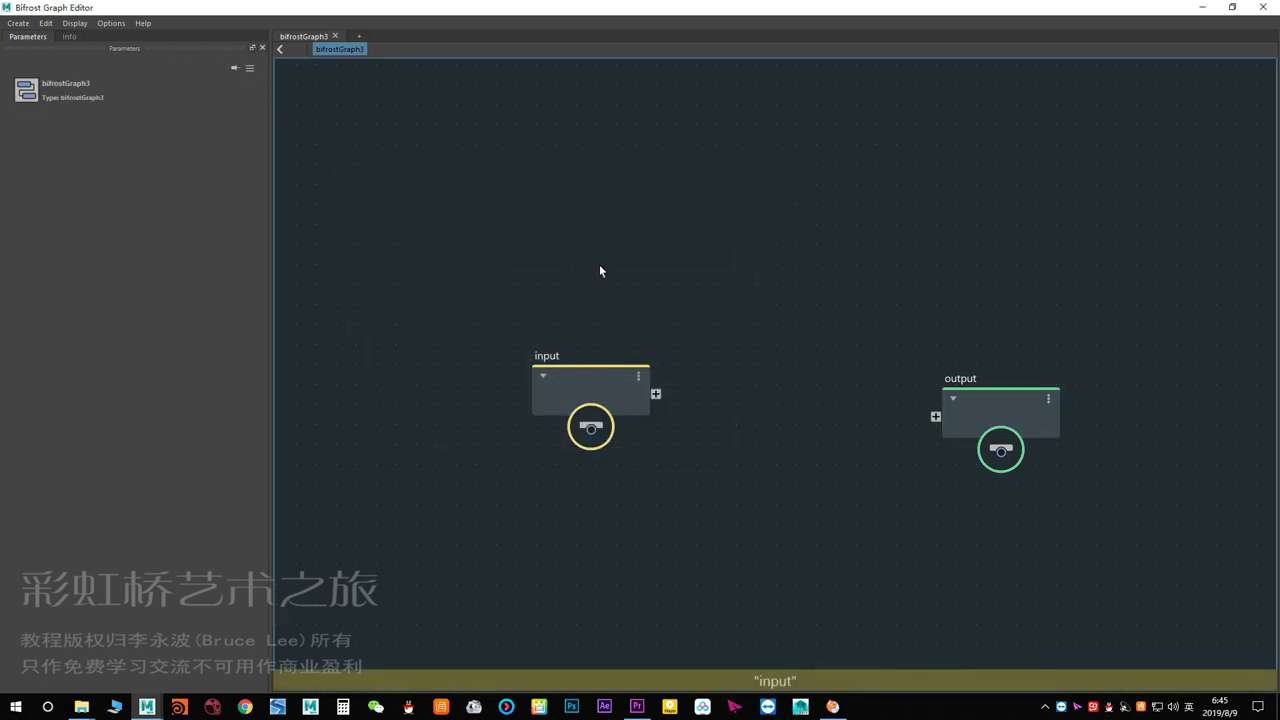
Add a basic_aero_graph node via the Tab search for 'basic' and nudge it right.
key(Tab)
text(basic)
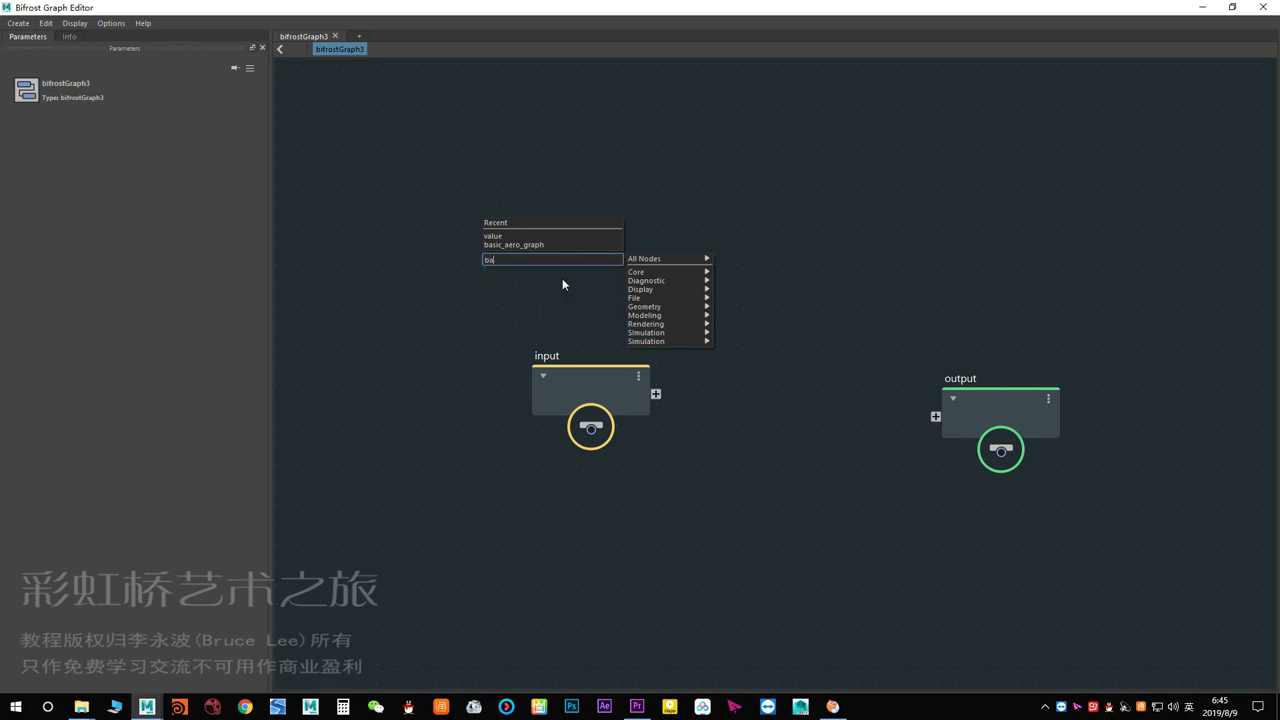
key(Return)
drag(594, 284, 649, 283)
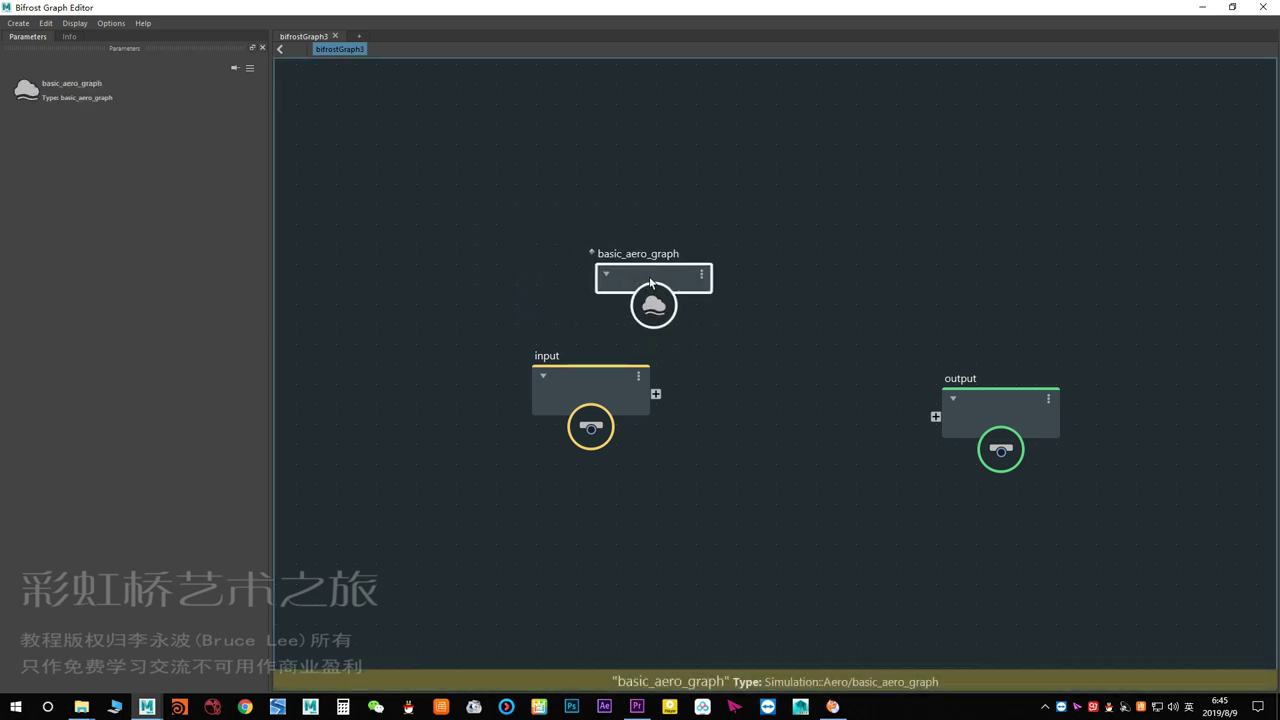
Open the Publish Compound dialog for basic_aero_graph, then cancel without publishing.
click(18, 23)
click(42, 118)
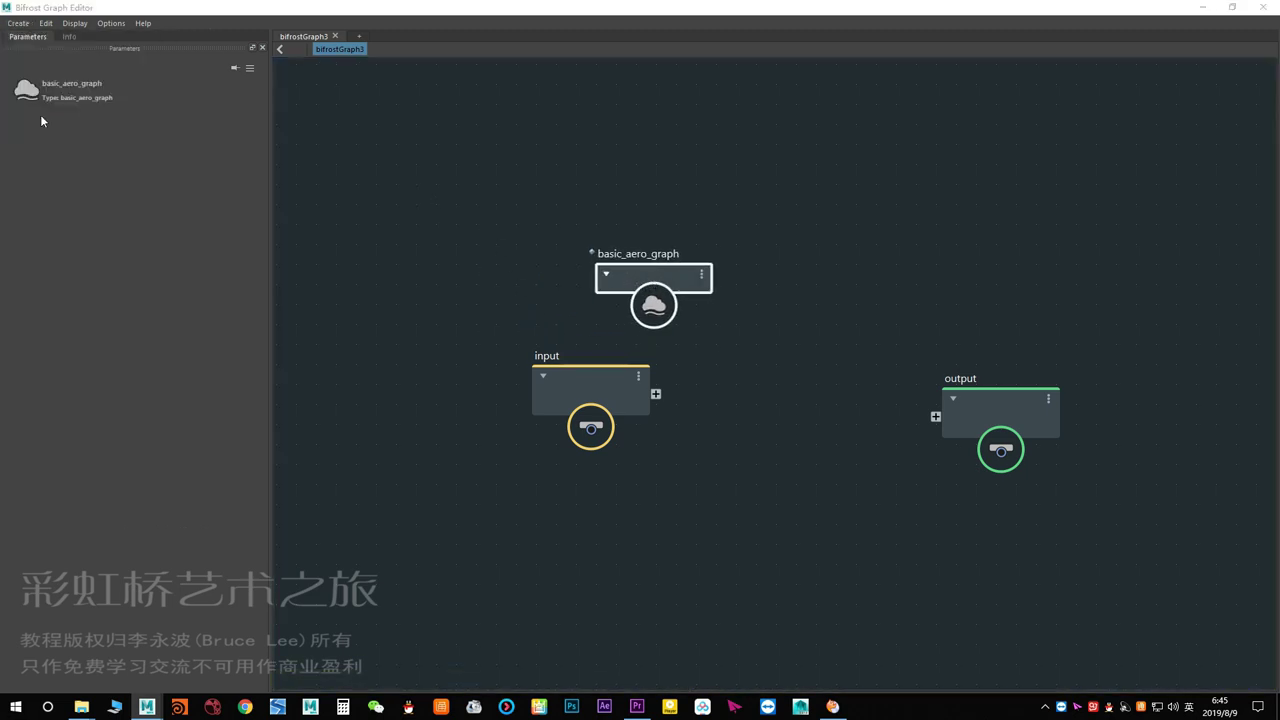
drag(659, 260, 510, 361)
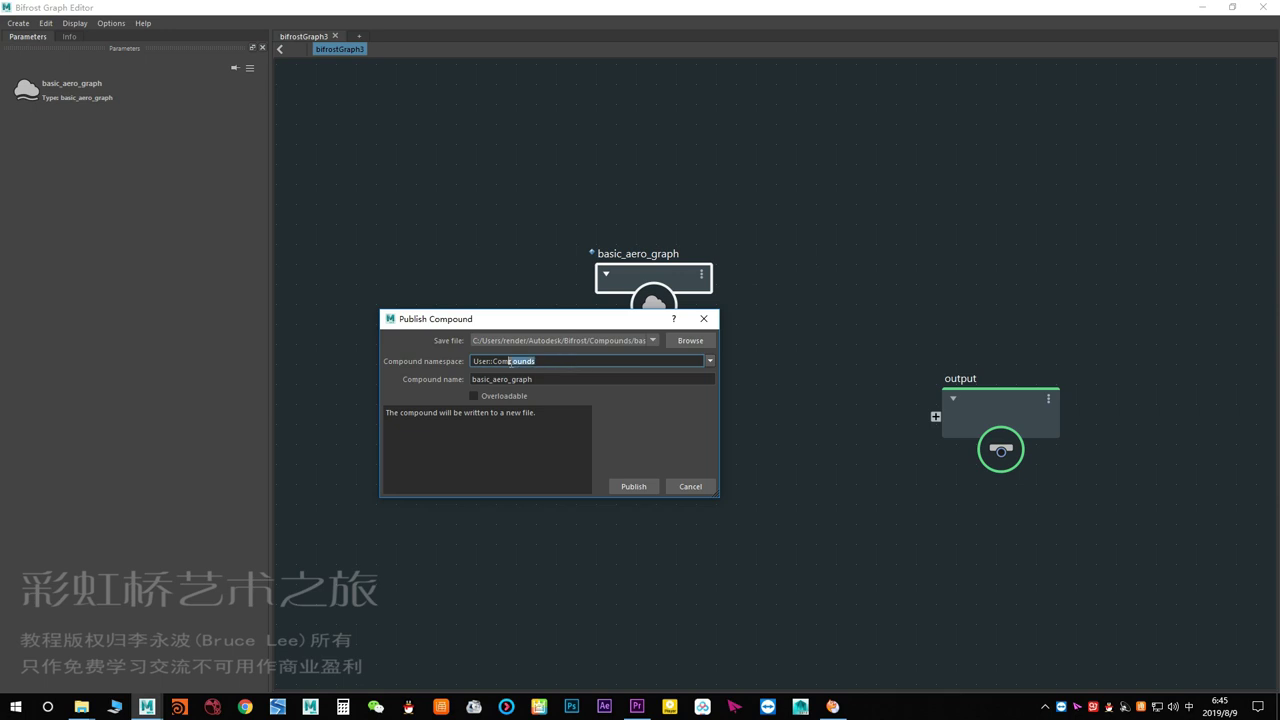
click(690, 486)
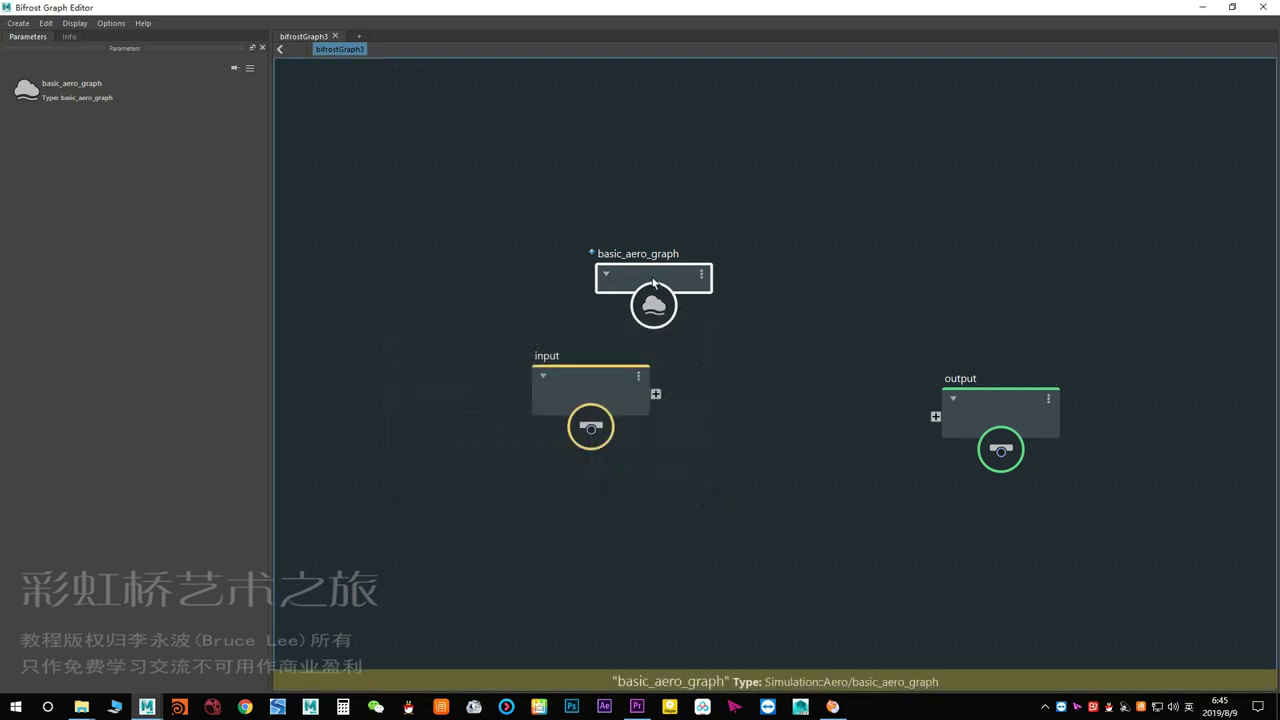
click(48, 23)
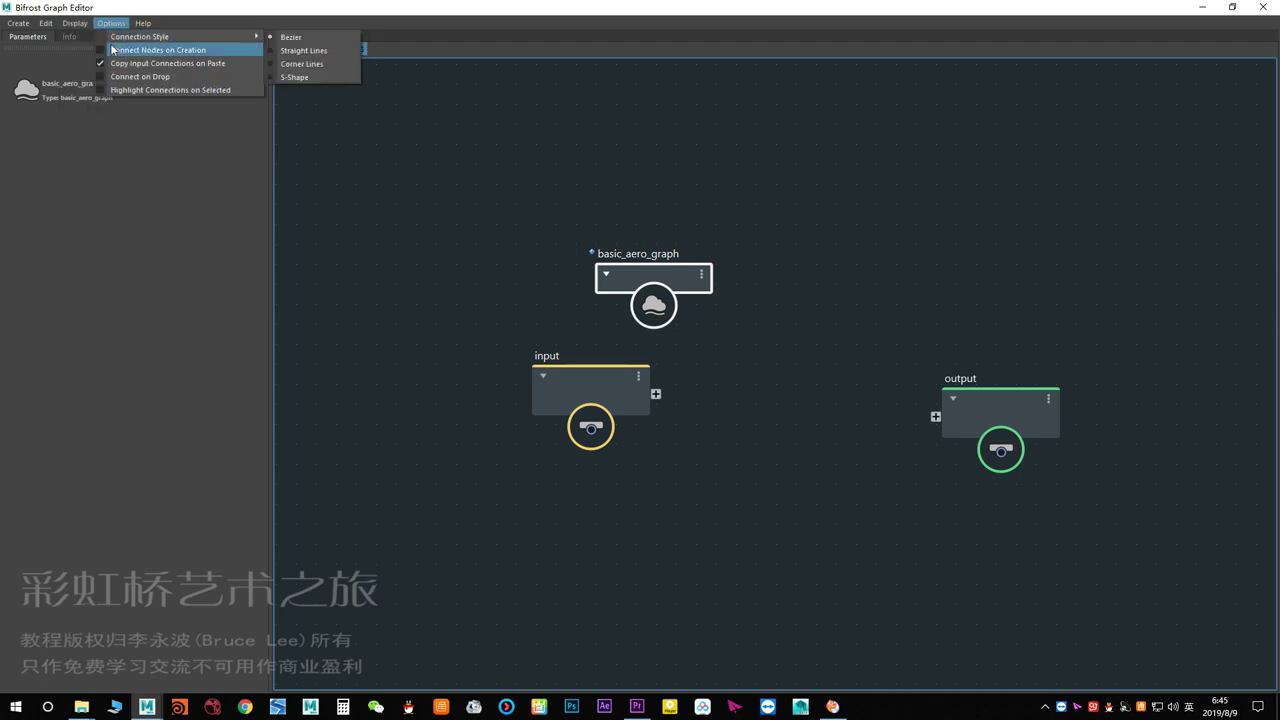
click(291, 180)
click(655, 296)
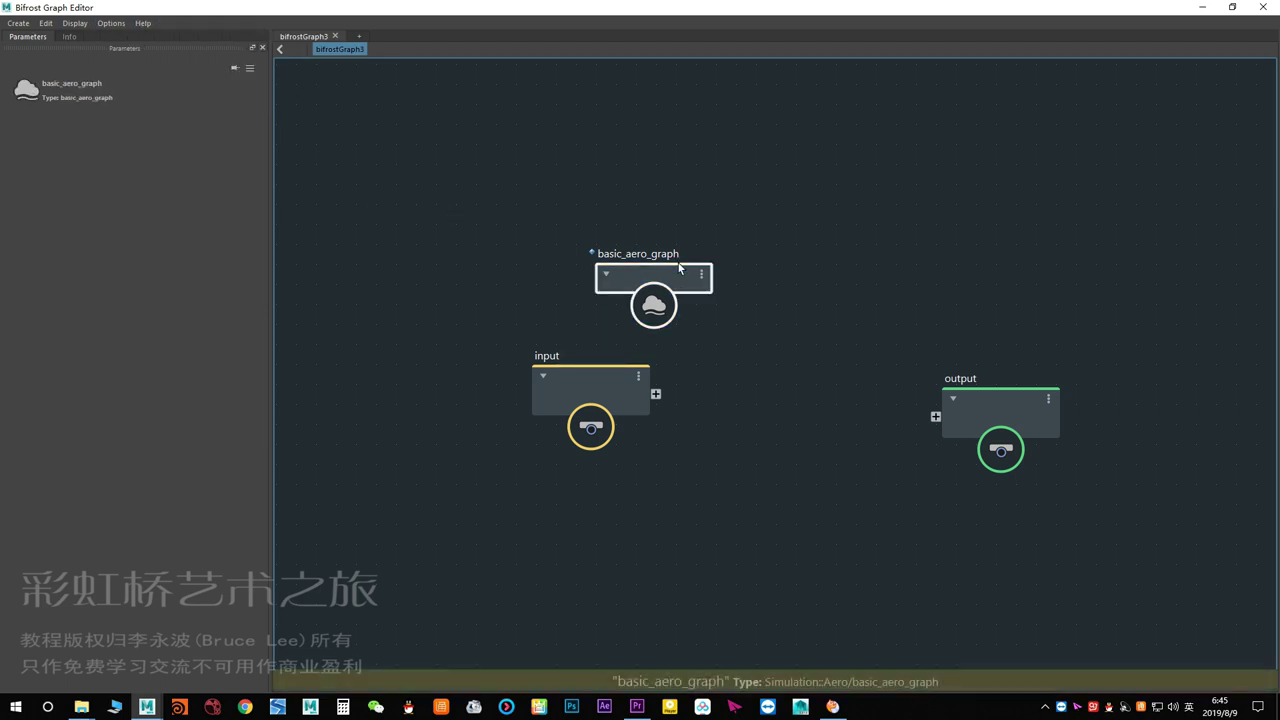
click(69, 37)
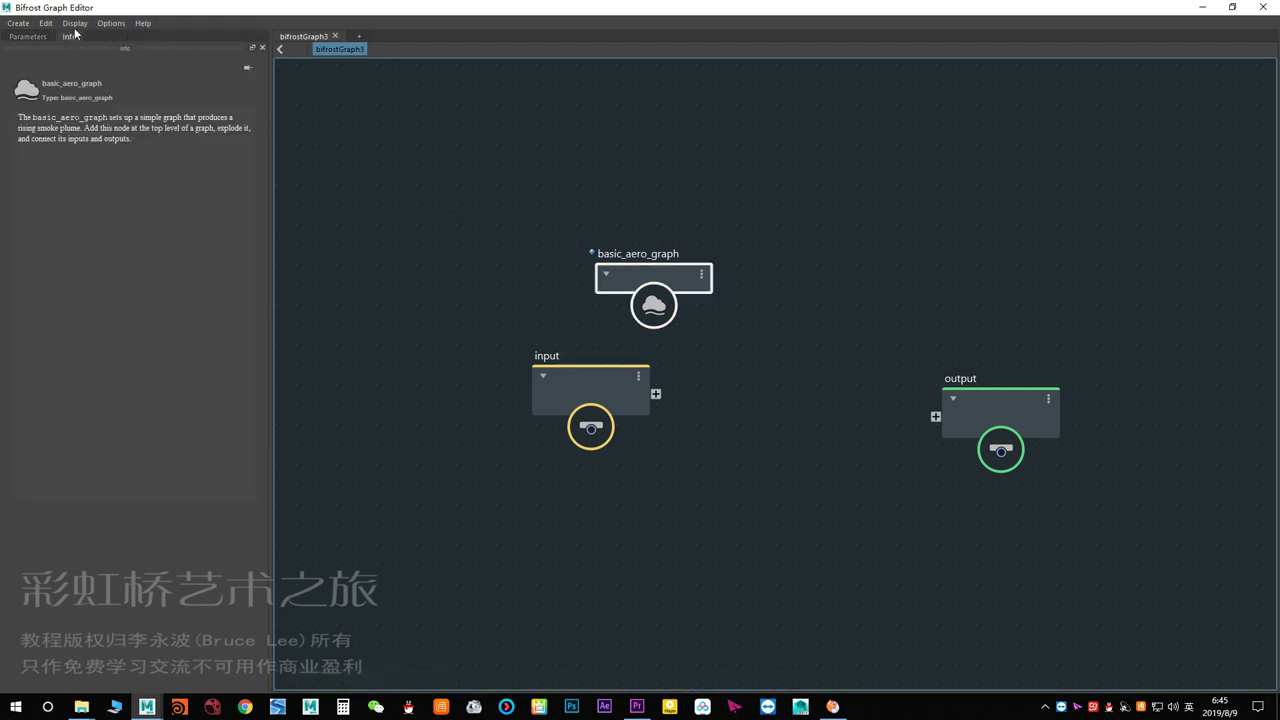
double_click(660, 302)
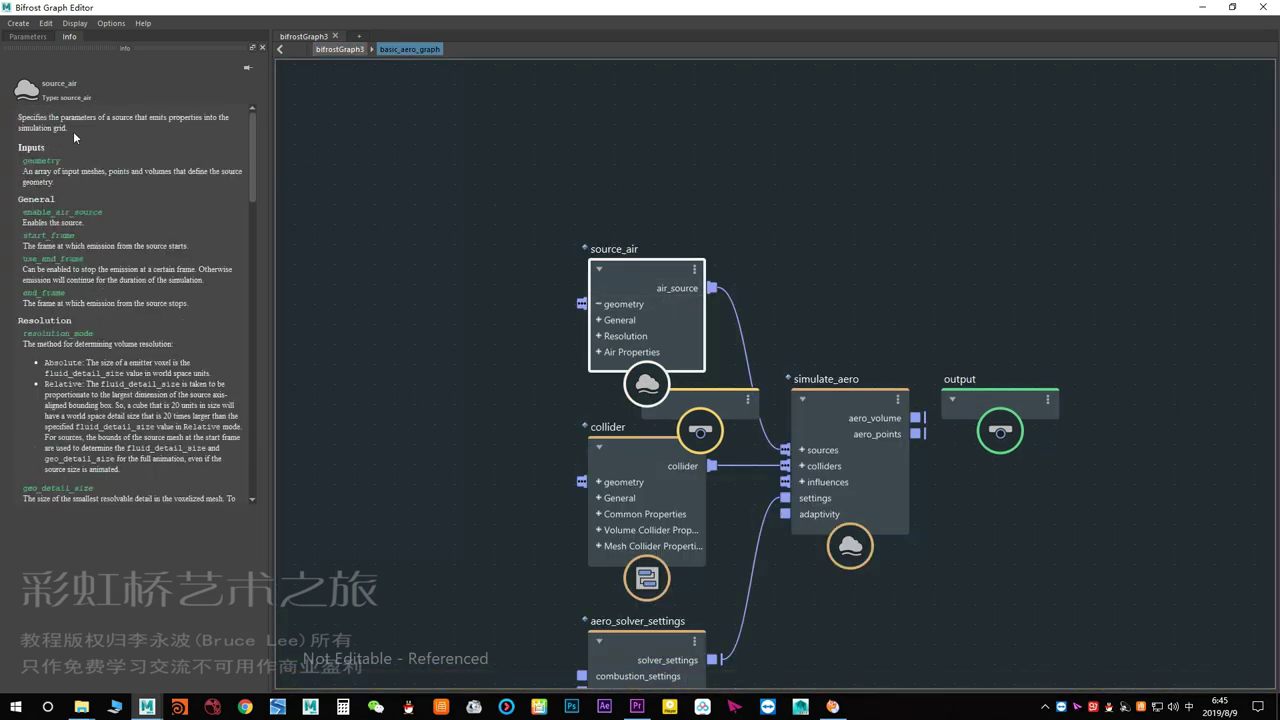
scroll(83, 209, down, 3)
scroll(83, 240, down, 3)
scroll(84, 280, down, 3)
scroll(84, 340, down, 3)
scroll(85, 340, down, 3)
scroll(83, 354, down, 3)
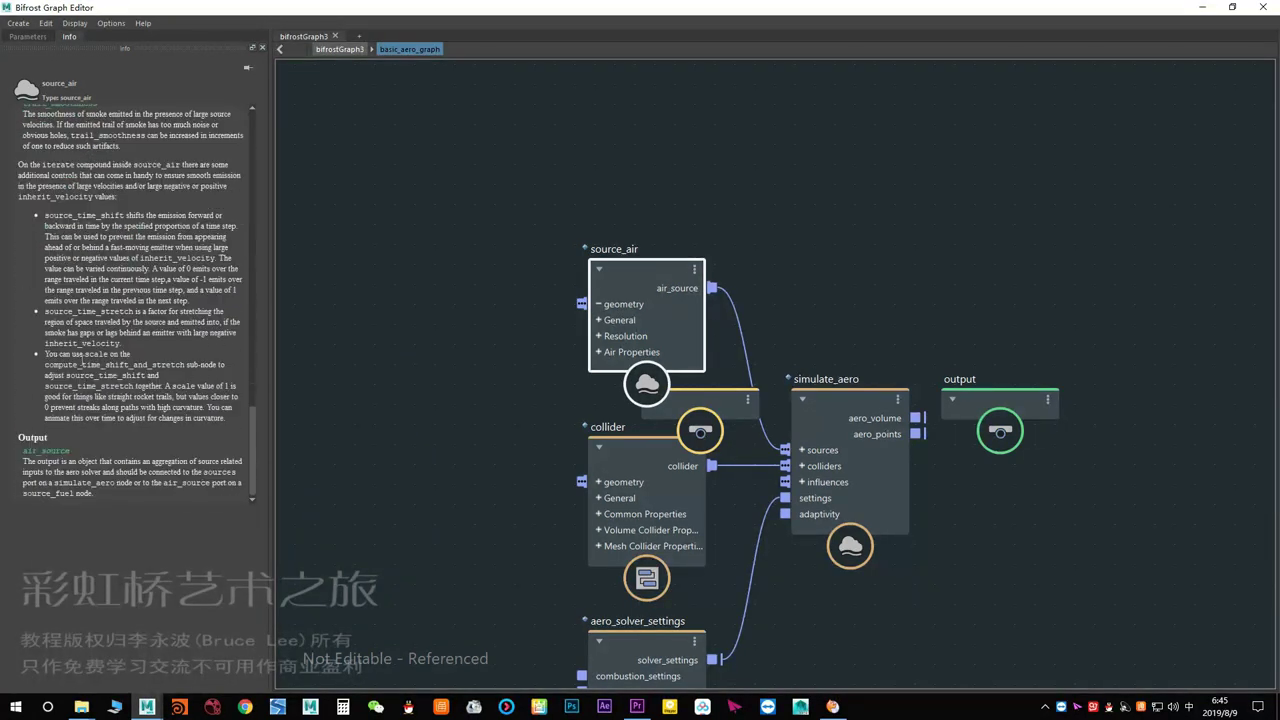
scroll(40, 400, up, 5)
scroll(40, 300, up, 5)
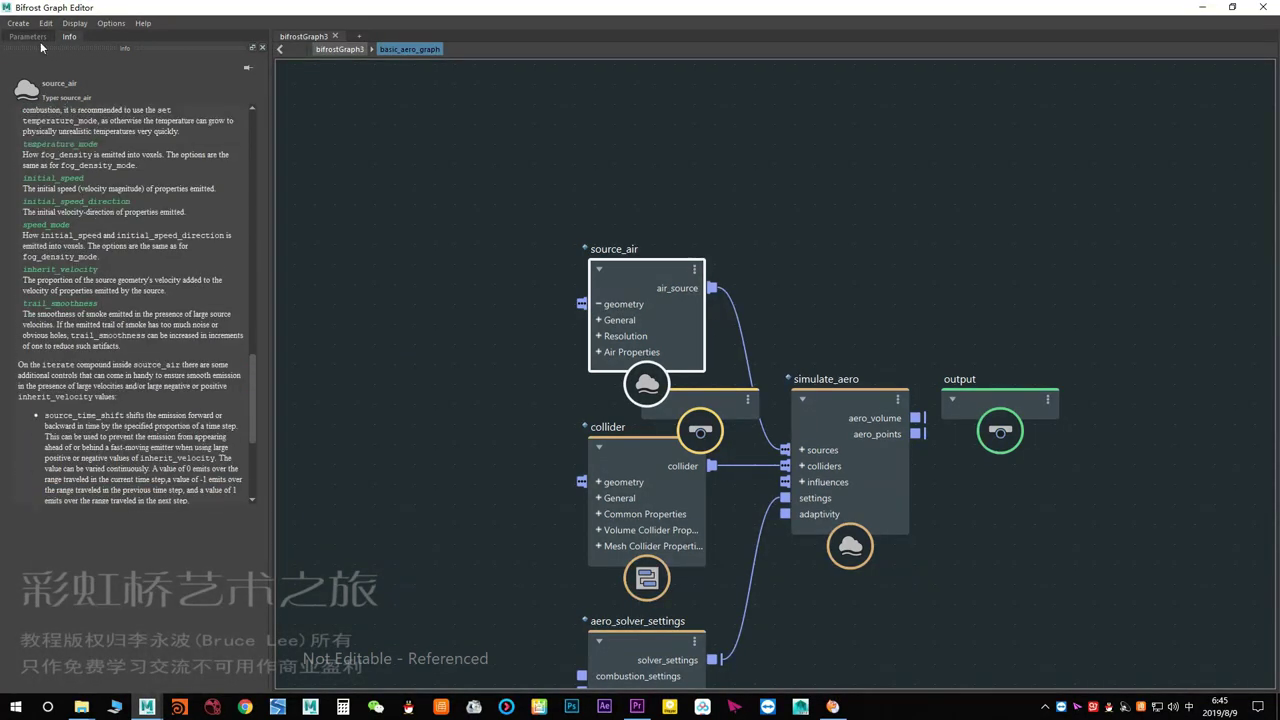
click(38, 38)
click(560, 230)
drag(640, 290, 600, 252)
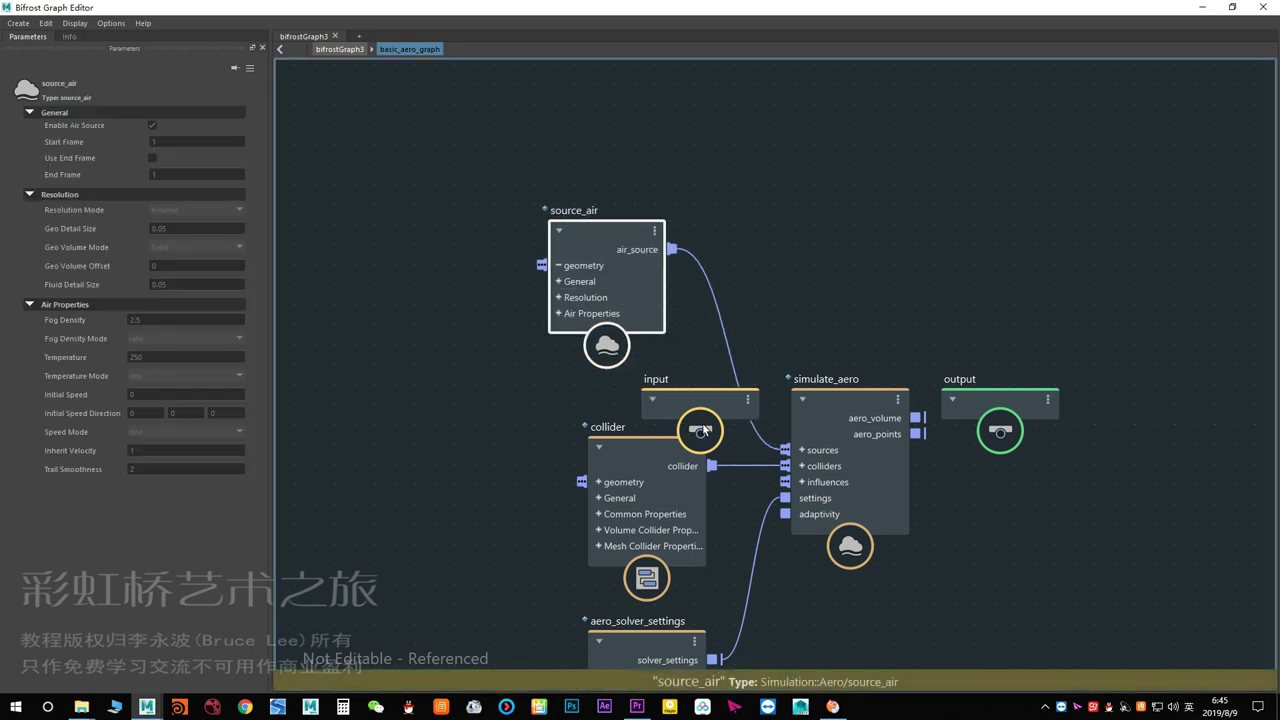
drag(720, 400, 597, 385)
middle_drag(834, 261, 744, 269)
scroll(745, 276, down, 3)
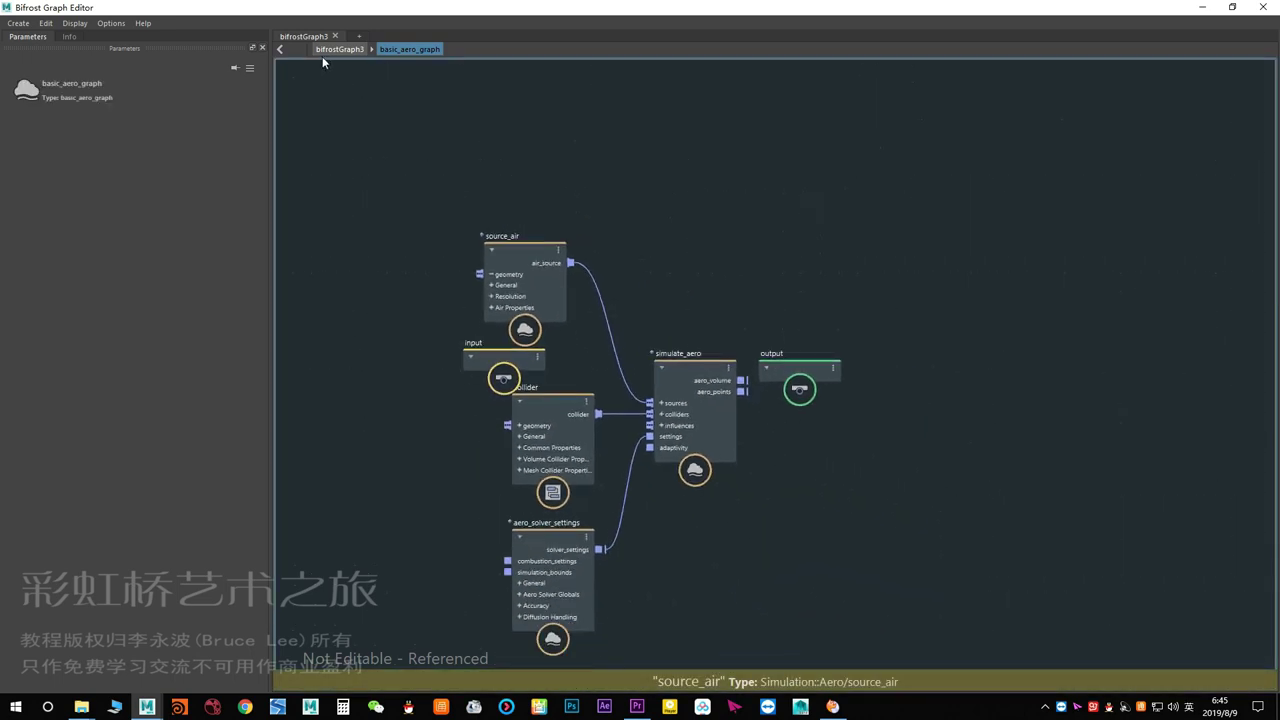
click(322, 50)
click(648, 366)
click(678, 270)
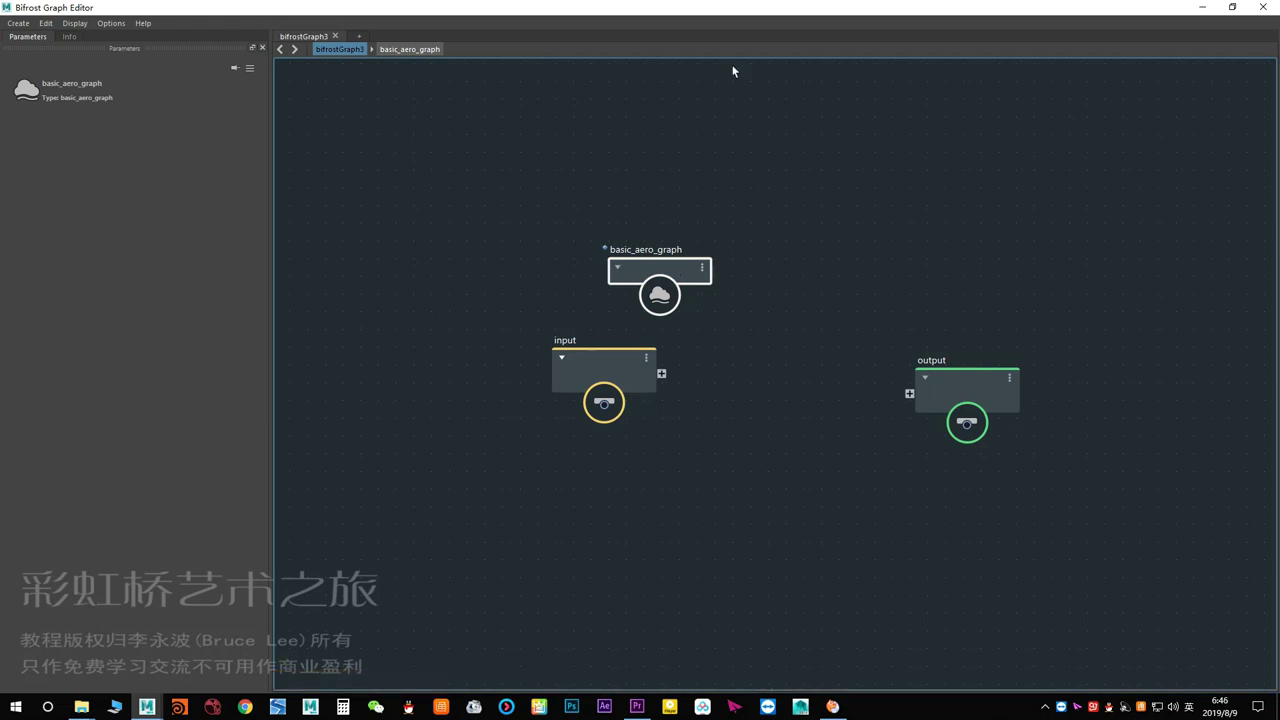
Close the Bifrost Graph Editor, zoom the viewport on the two spheres, and deselect bifrostGraph3.
click(1202, 7)
scroll(520, 320, up, 2)
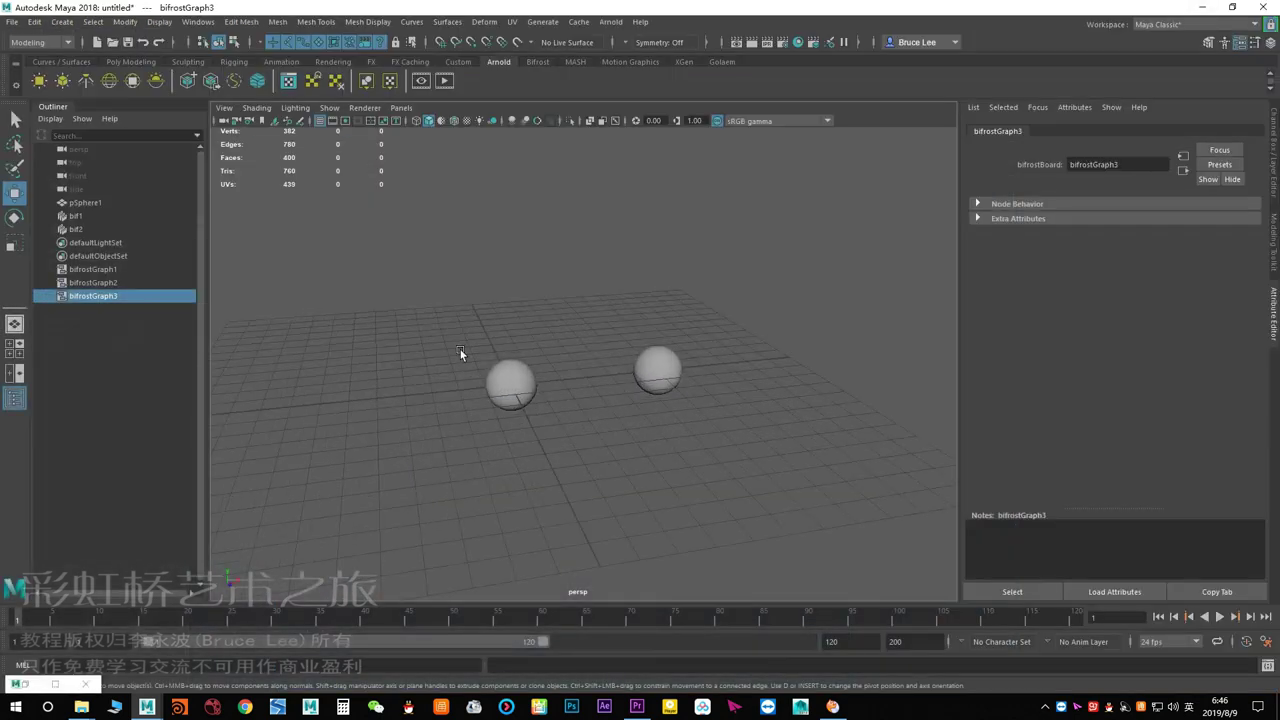
scroll(420, 390, down, 1)
scroll(405, 414, up, 2)
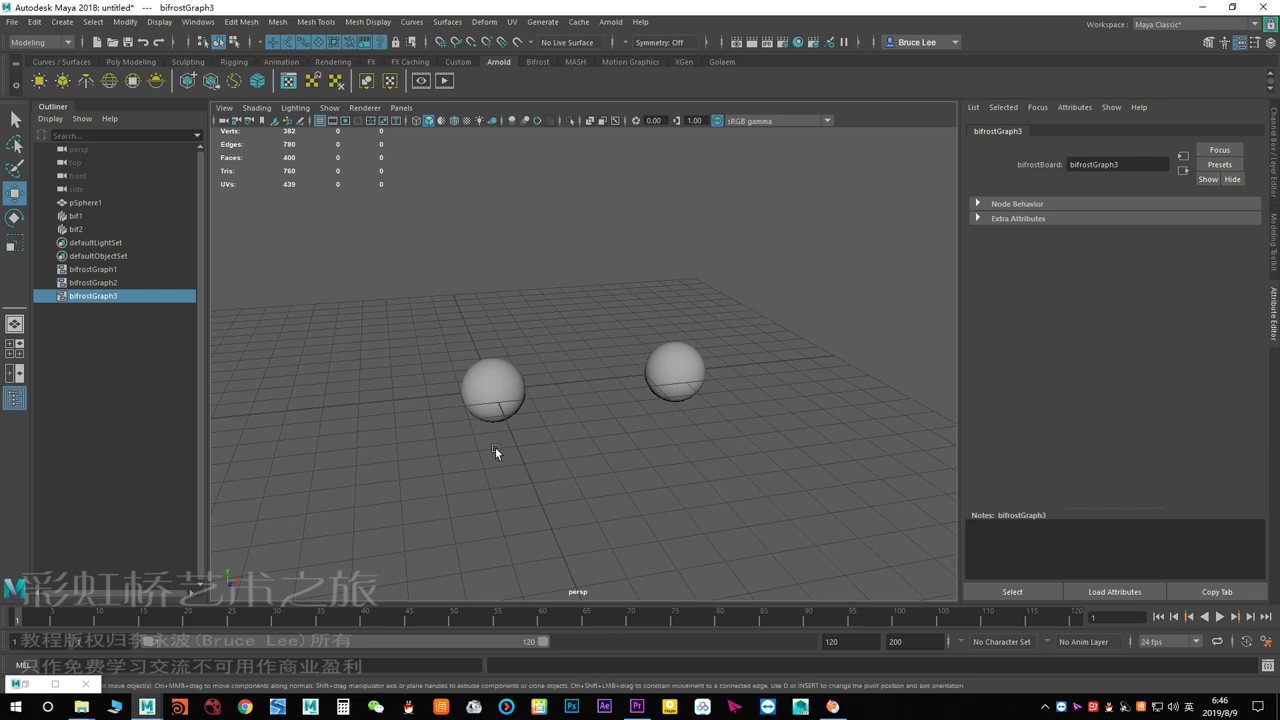
click(753, 443)
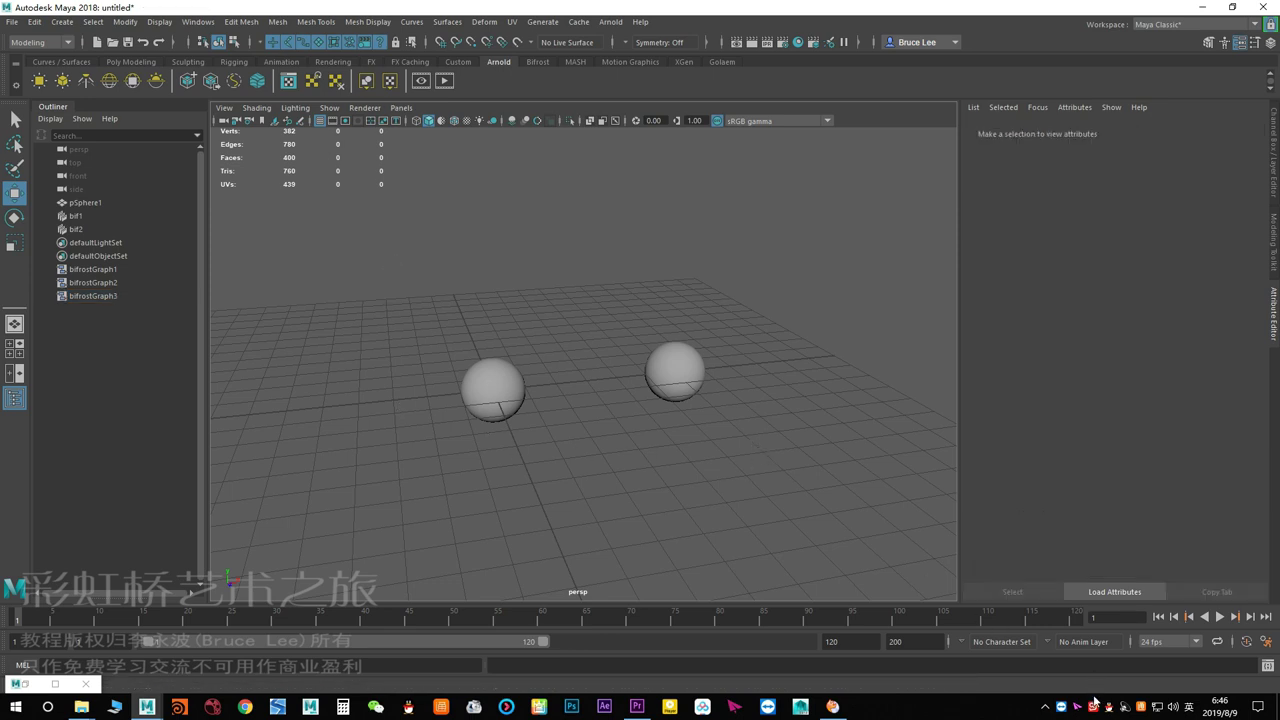